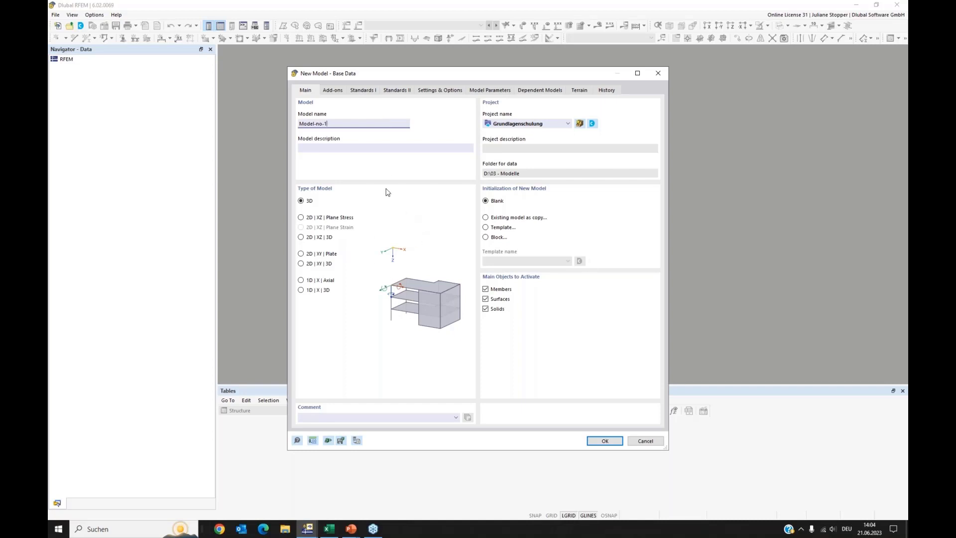
Activate the Geotechnical Analysis add-on for the new model Model-no-1 and create the model.
click(332, 91)
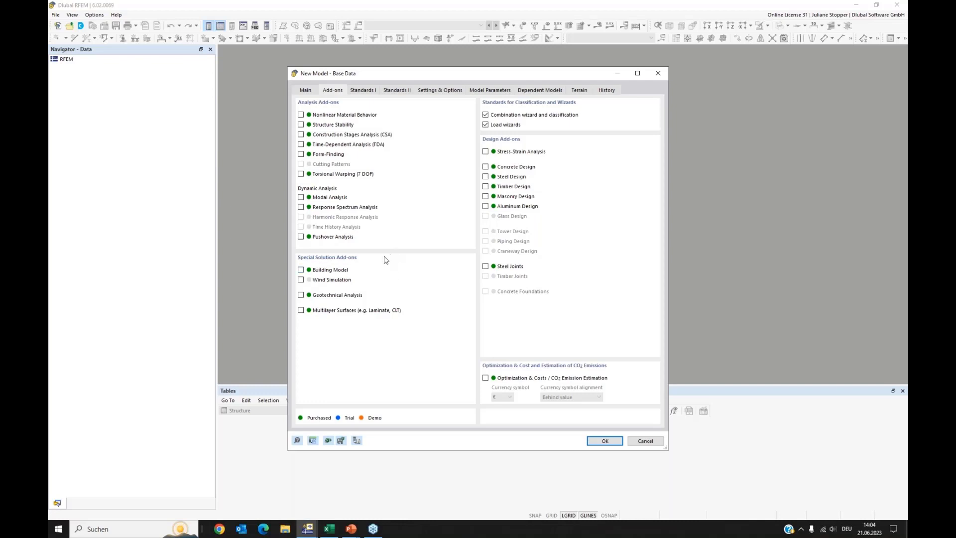
click(301, 295)
click(611, 444)
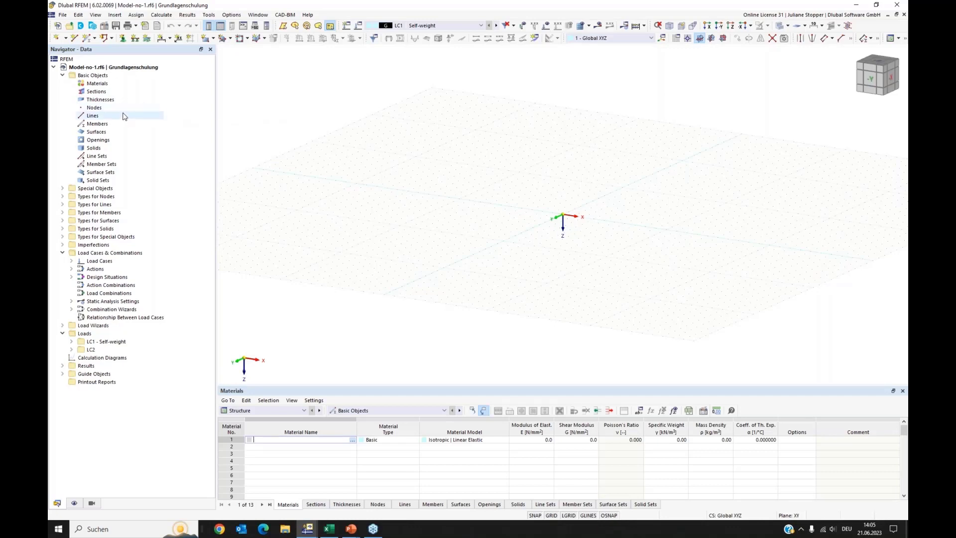
Create a new material from the library using the soil "Gravel, sandy" and apply it.
right_click(103, 85)
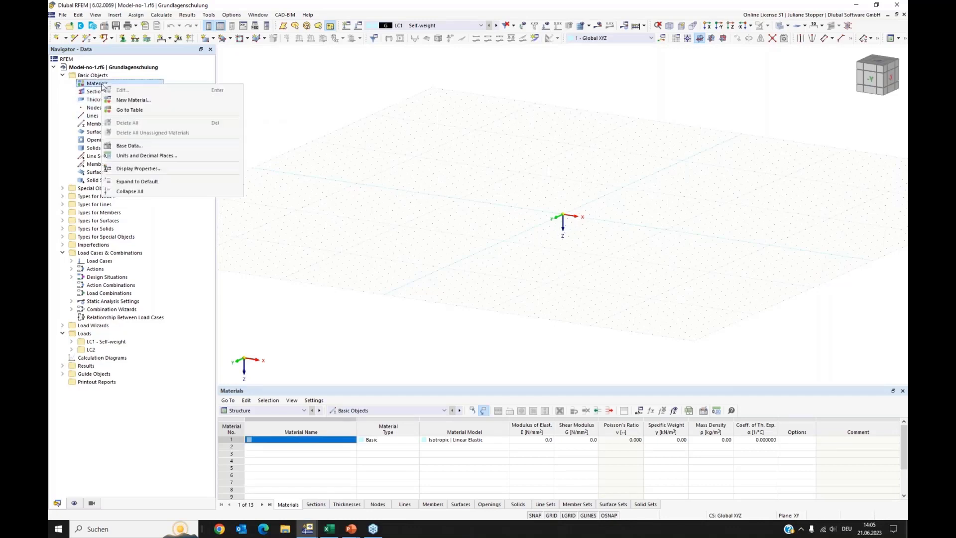
click(131, 100)
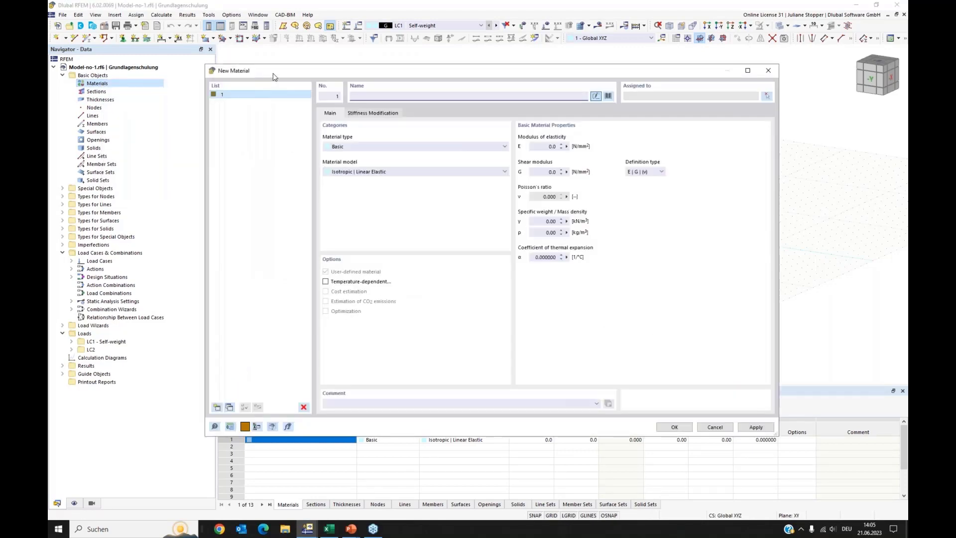
drag(285, 77, 302, 79)
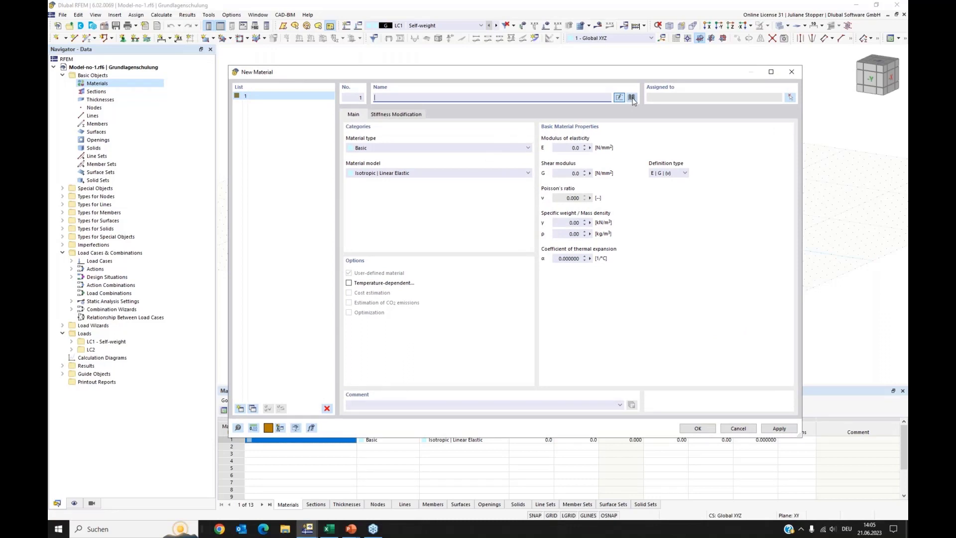
click(631, 98)
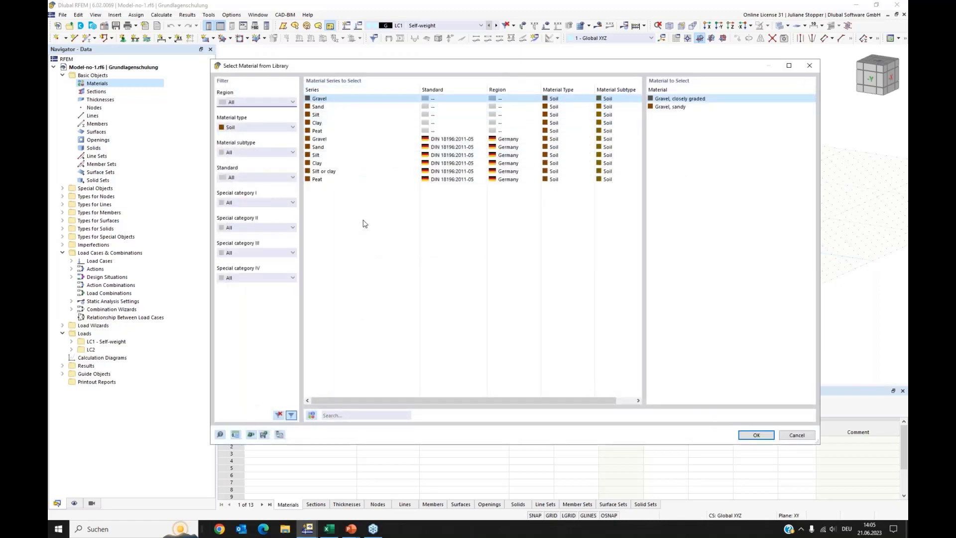
click(668, 107)
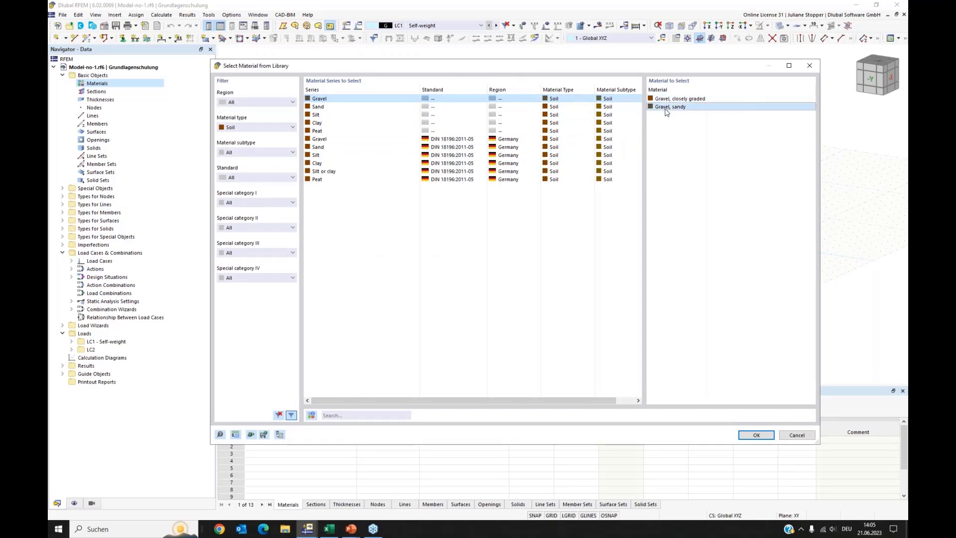
click(755, 435)
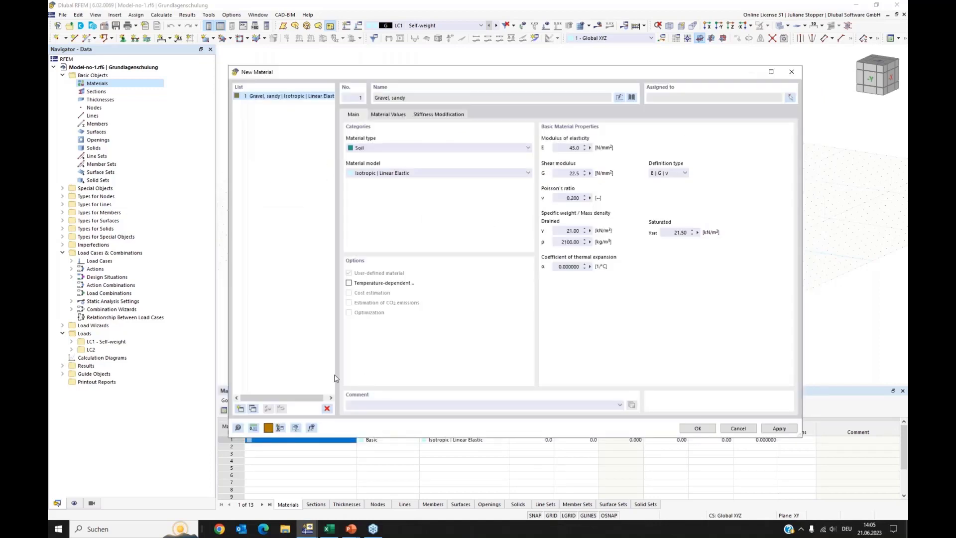
click(764, 431)
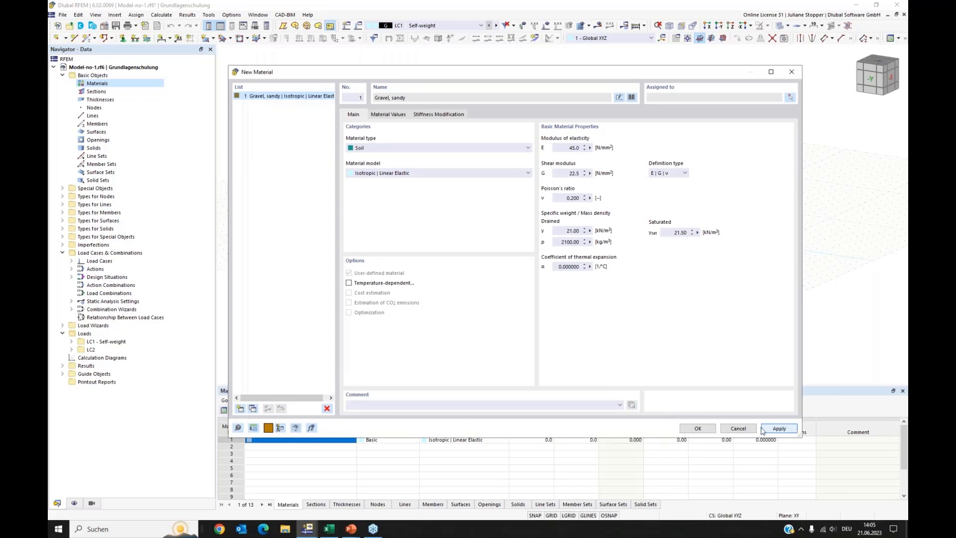
Add a second material from the library's Sand series, "Sand, closely graded (coarse sand)".
click(240, 408)
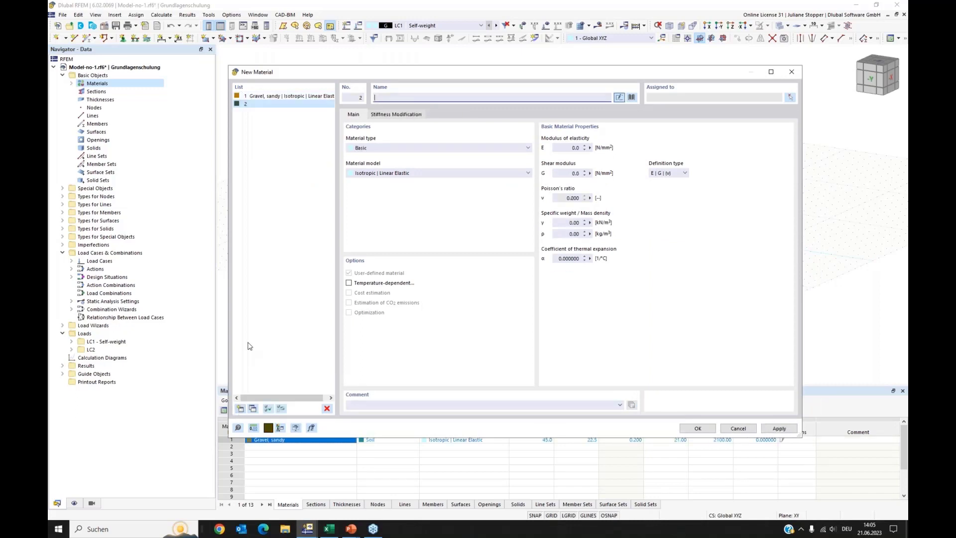
click(631, 98)
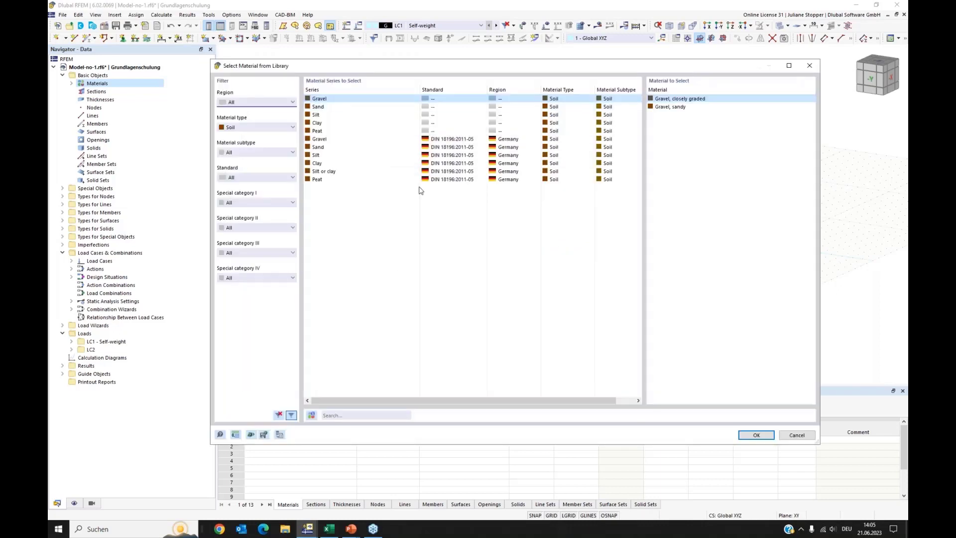
click(325, 107)
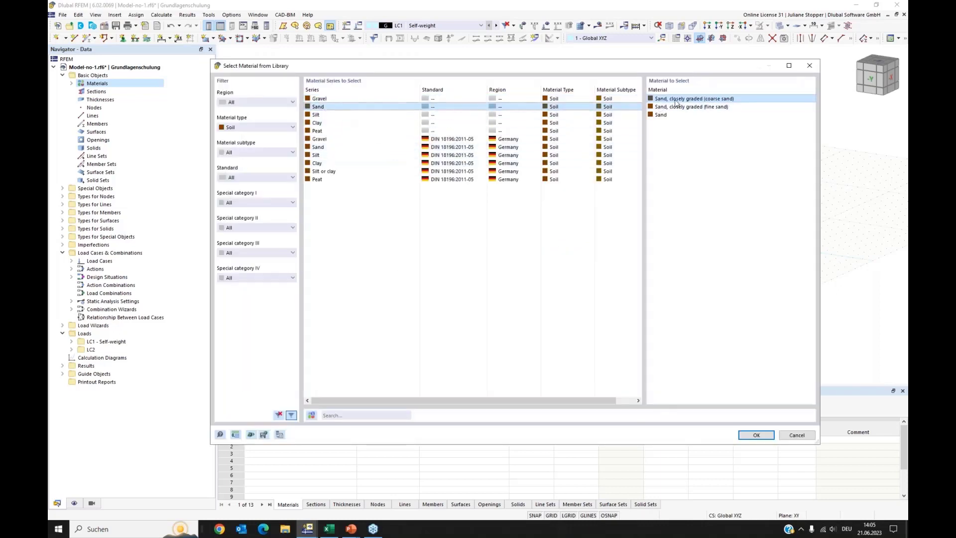
click(757, 435)
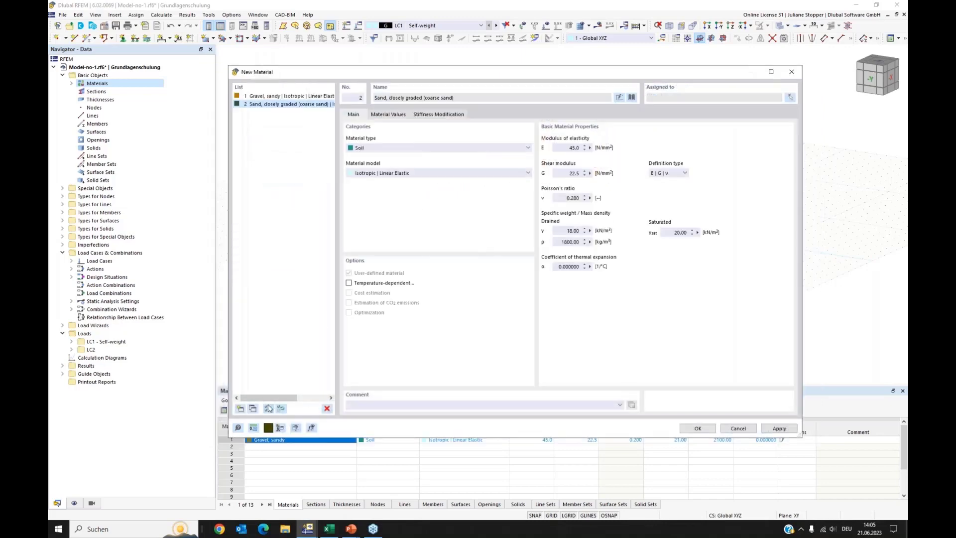
Add a third material from the library's Clay series, "Clay, medium plastic".
click(241, 409)
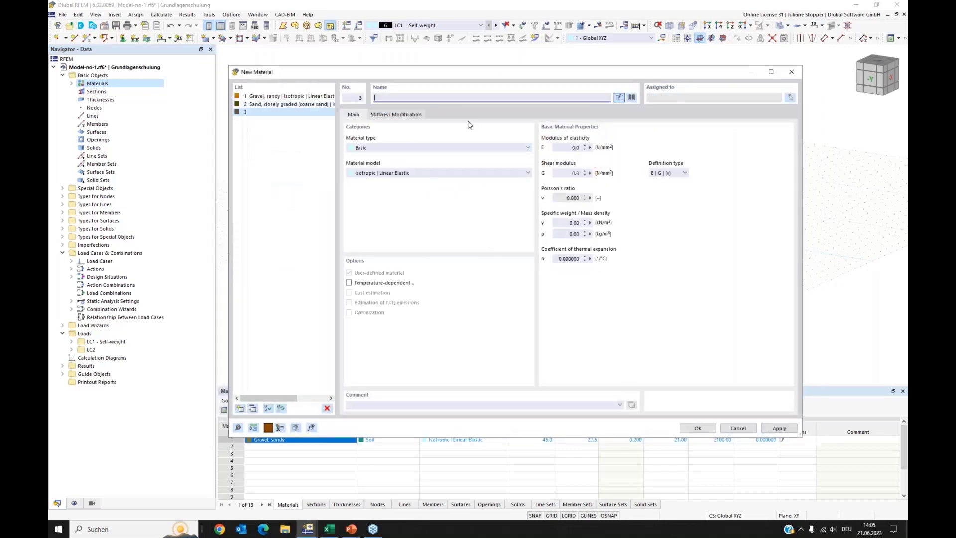
click(632, 97)
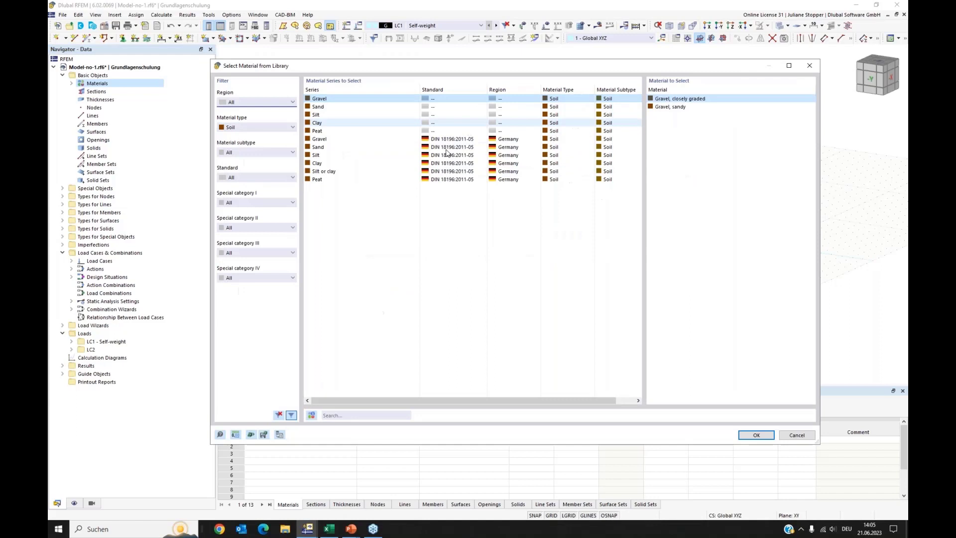
click(319, 123)
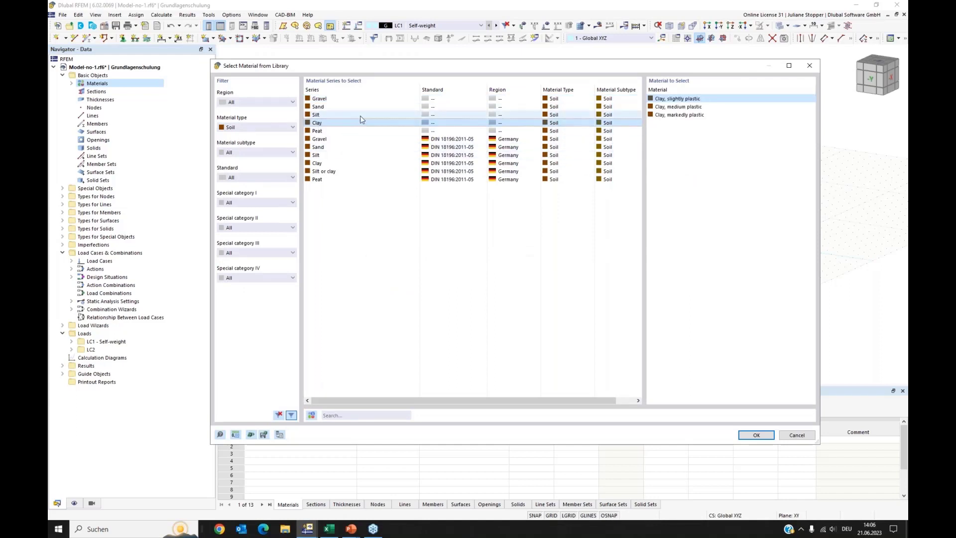
click(675, 107)
click(757, 435)
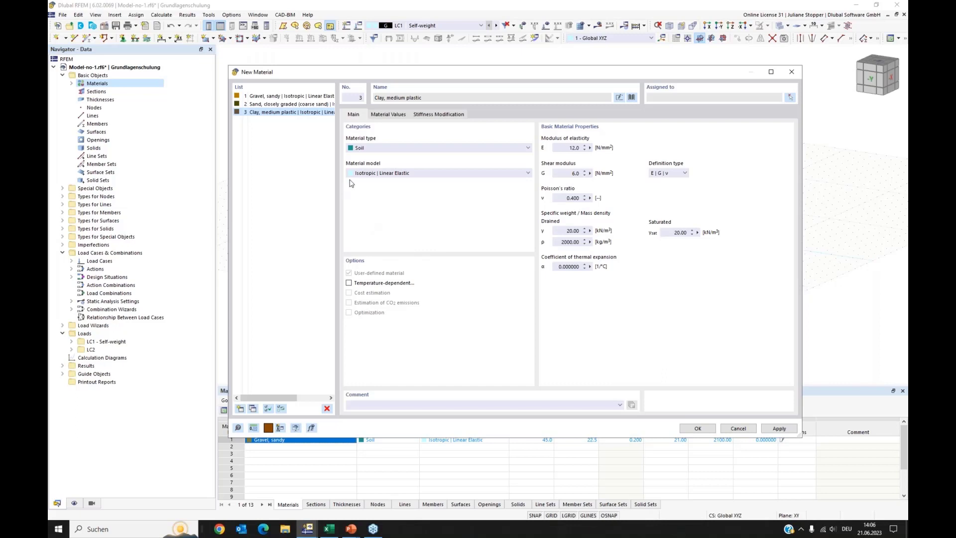
Check the material type and material model options of the clay, keep Isotropic | Linear Elastic, and confirm the new materials.
click(375, 150)
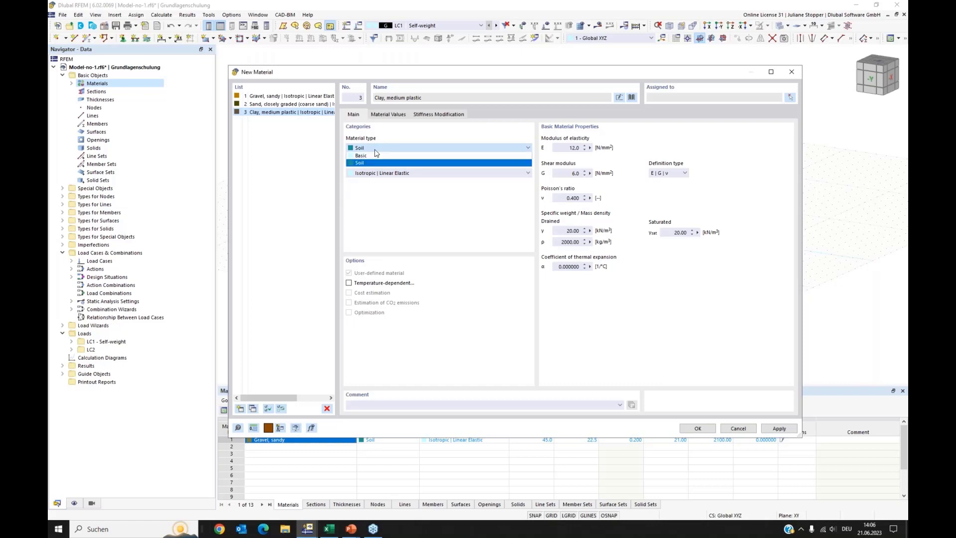
click(375, 150)
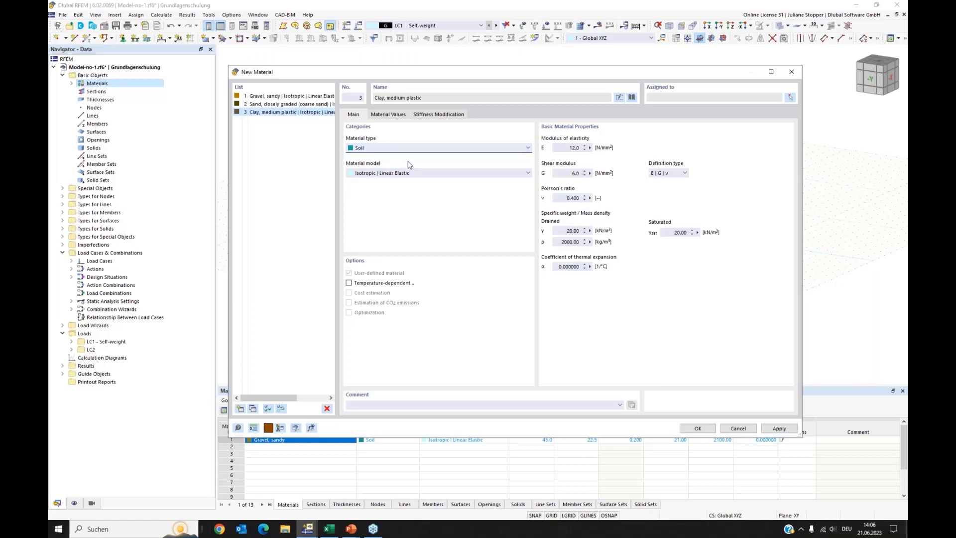
click(439, 174)
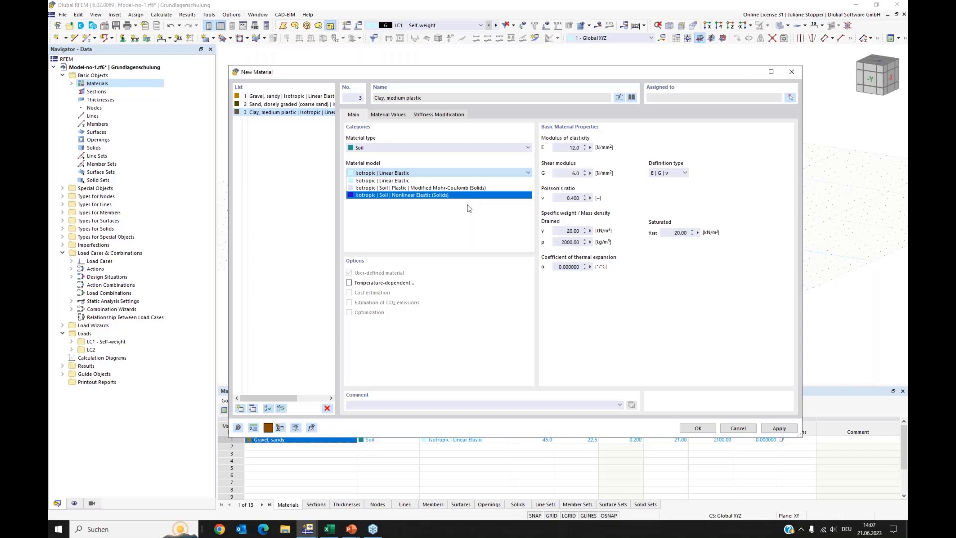
click(476, 226)
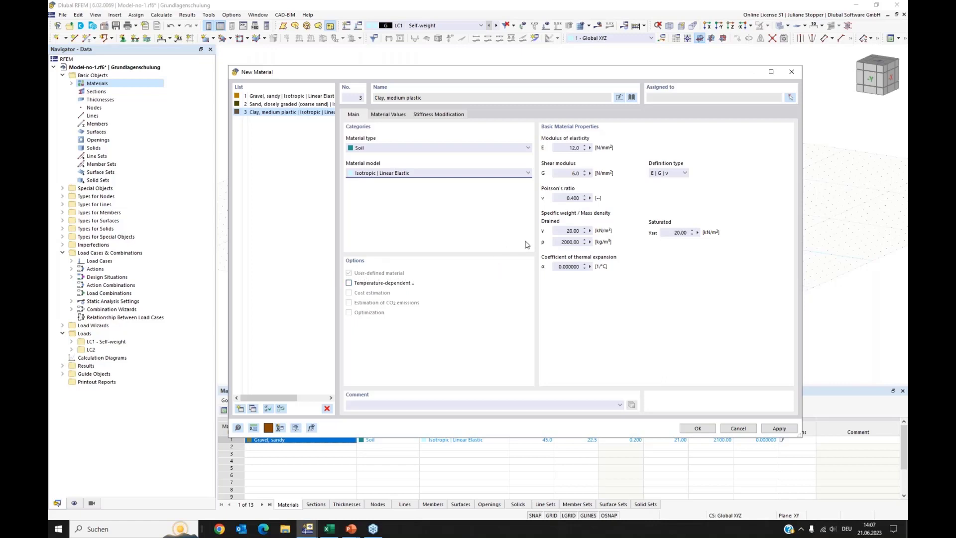
click(691, 430)
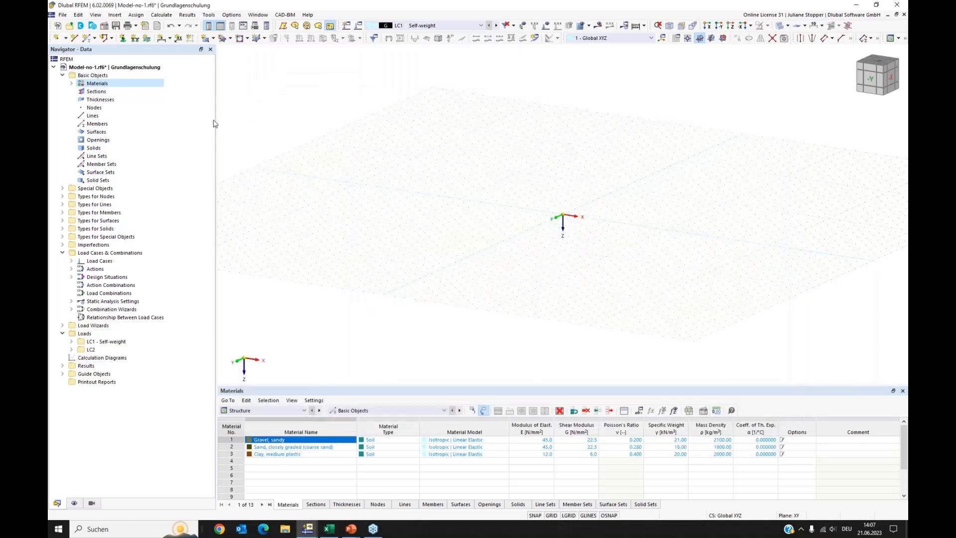
Start a new borehole among the special objects and activate its groundwater ordinate at Z = 4.000 m.
click(72, 83)
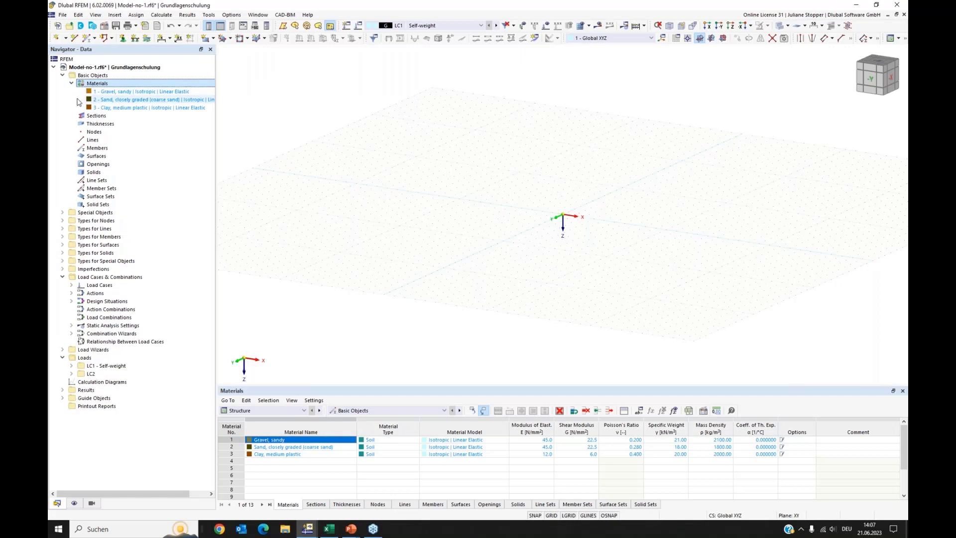
click(64, 213)
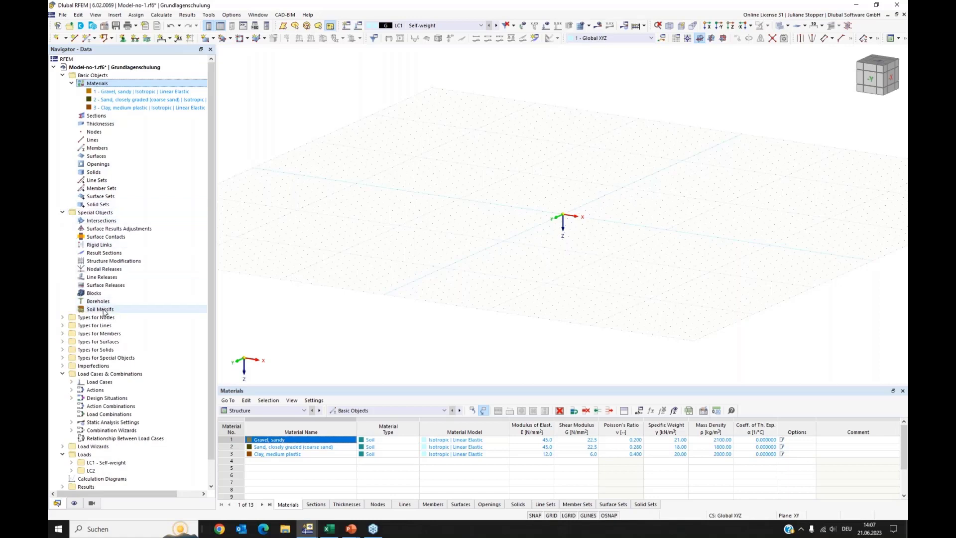
click(62, 75)
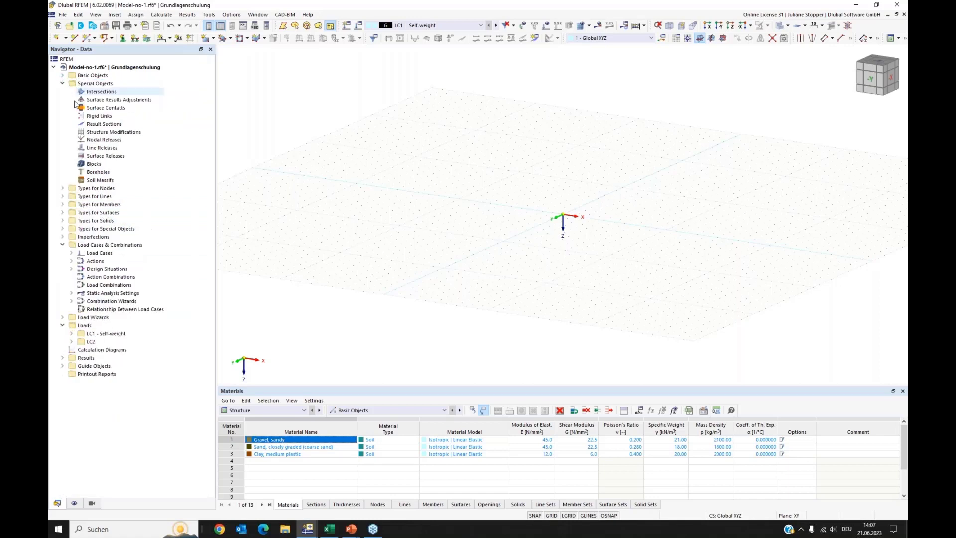
click(100, 174)
right_click(99, 174)
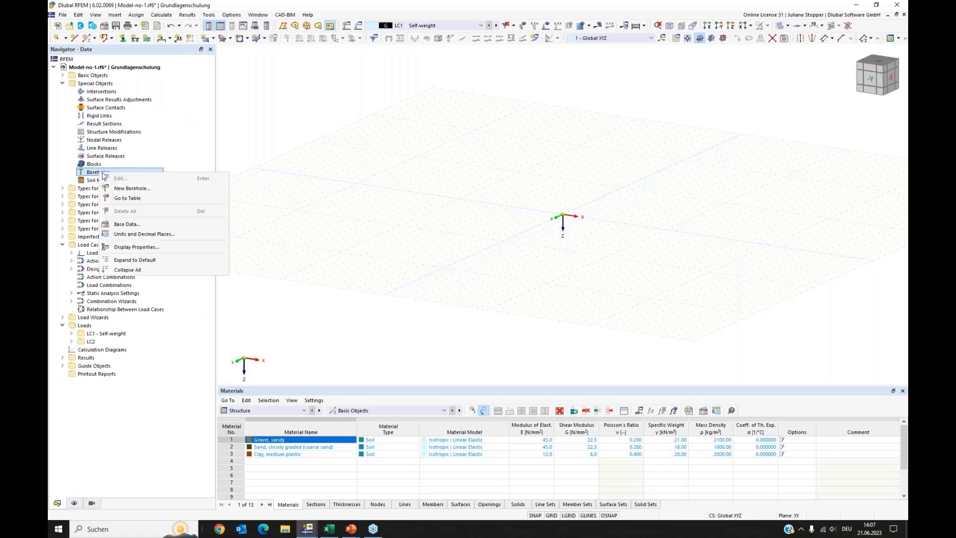
click(119, 185)
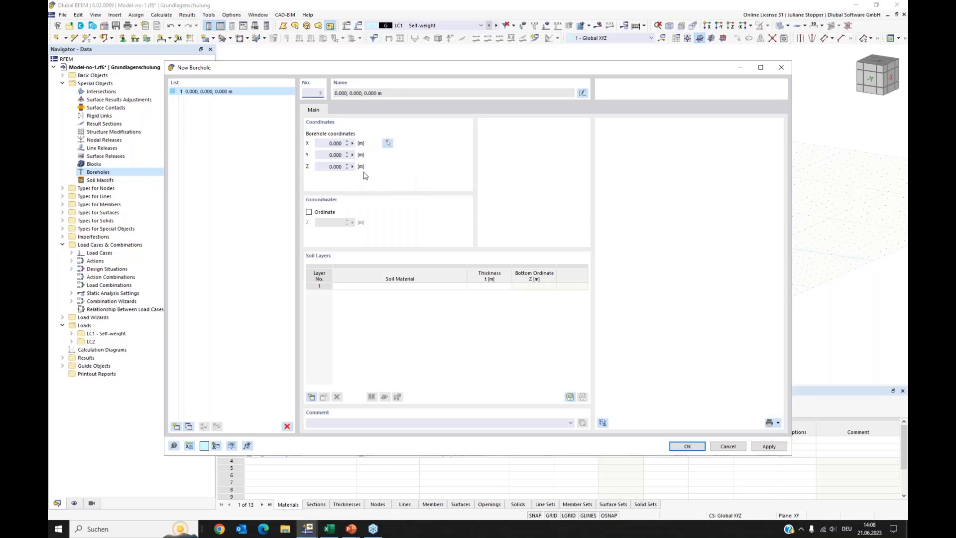
click(309, 213)
click(327, 223)
key(Tab)
click(381, 310)
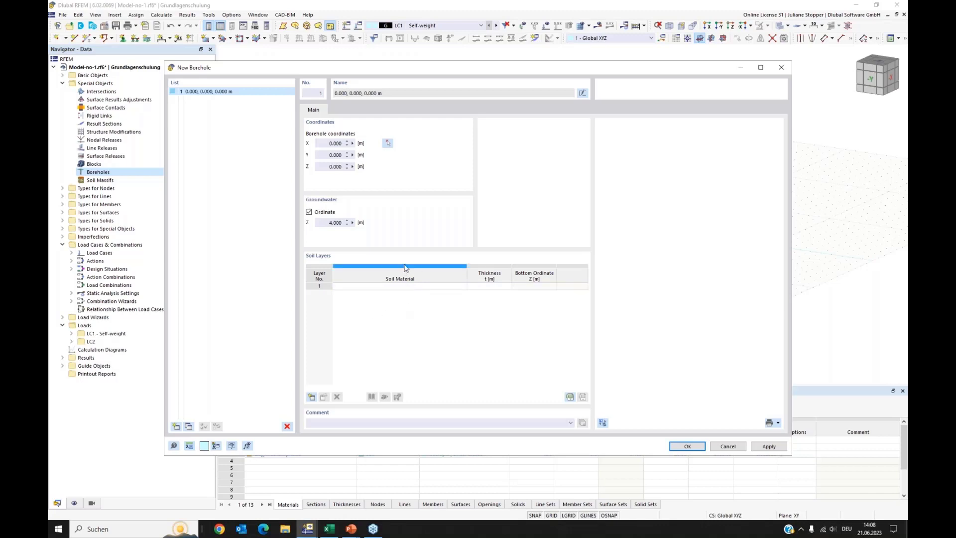
Define the borehole's first soil layer as "Sand, closely graded (coarse sand)" with a thickness of 2.5 m.
click(434, 288)
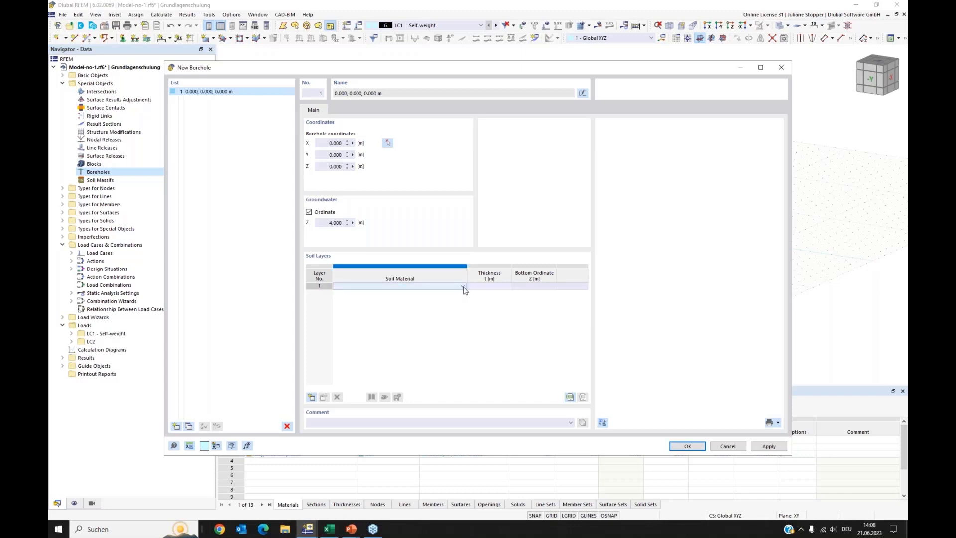
click(463, 288)
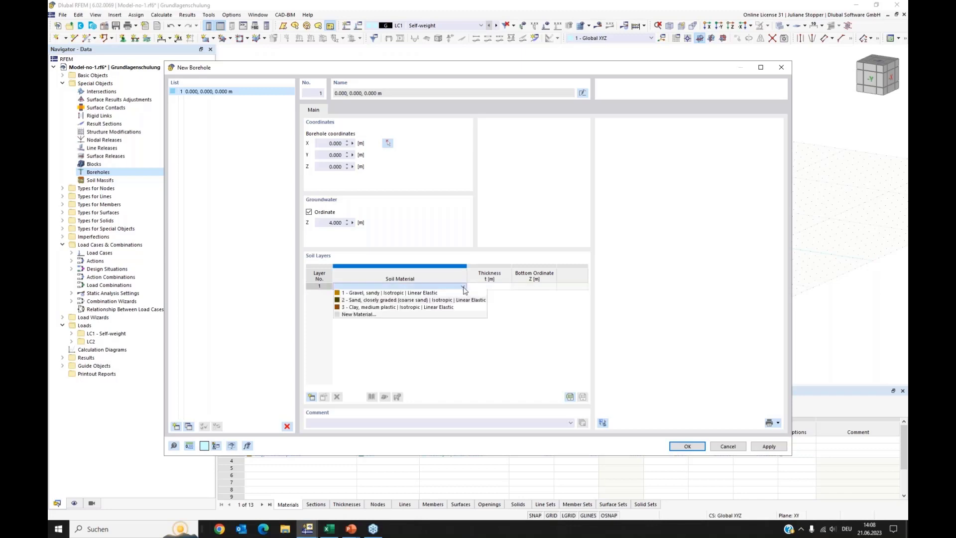
click(441, 300)
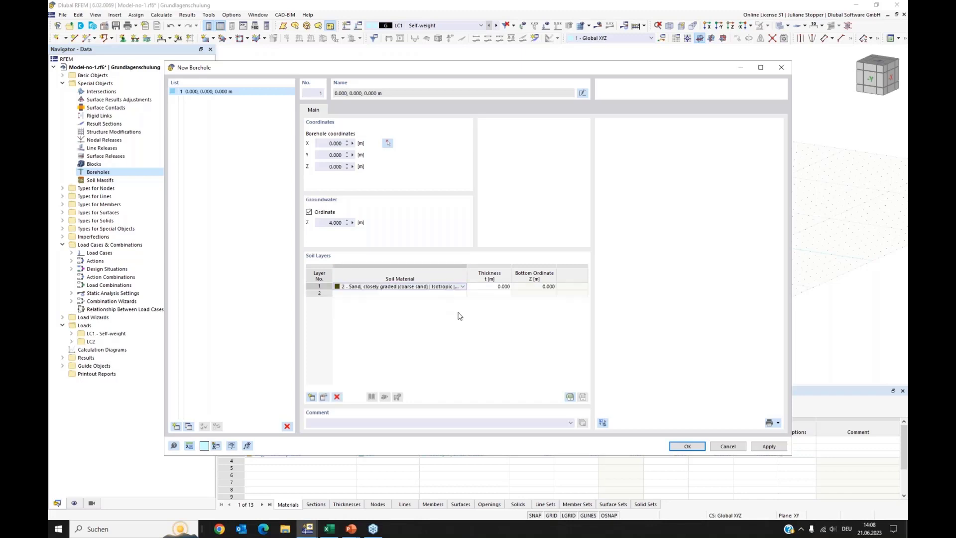
click(488, 288)
click(490, 288)
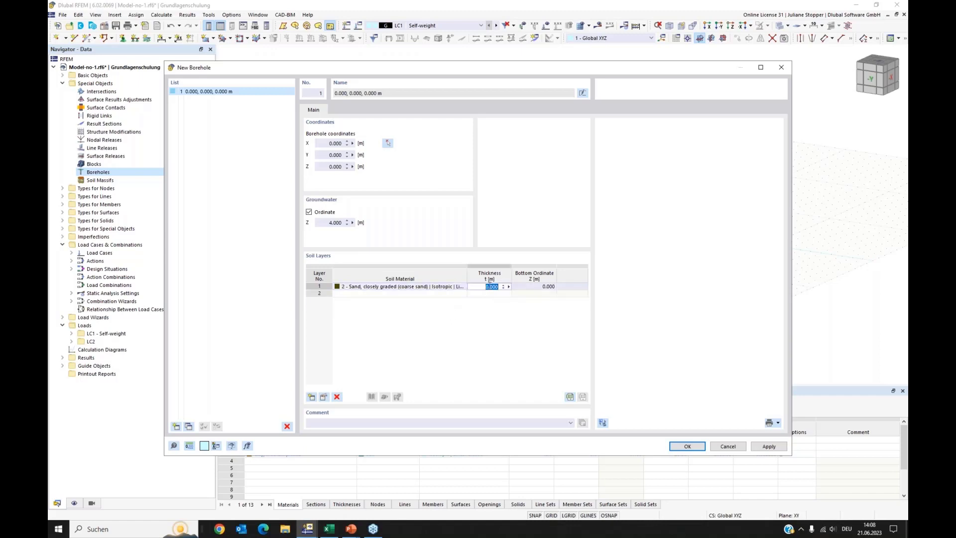
text(2.5)
key(Return)
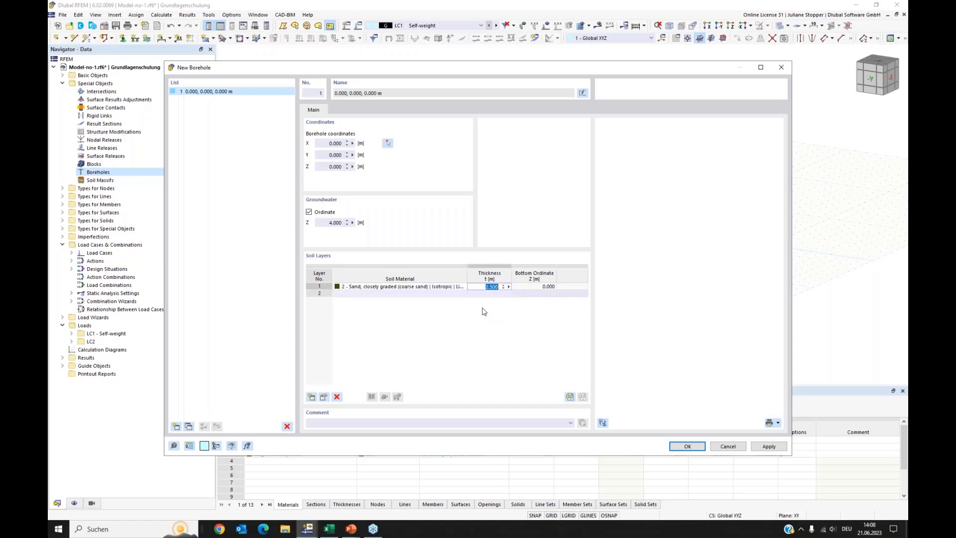
Add "Clay, medium plastic" as the borehole's second soil layer with a thickness of 2 m.
click(413, 294)
click(462, 293)
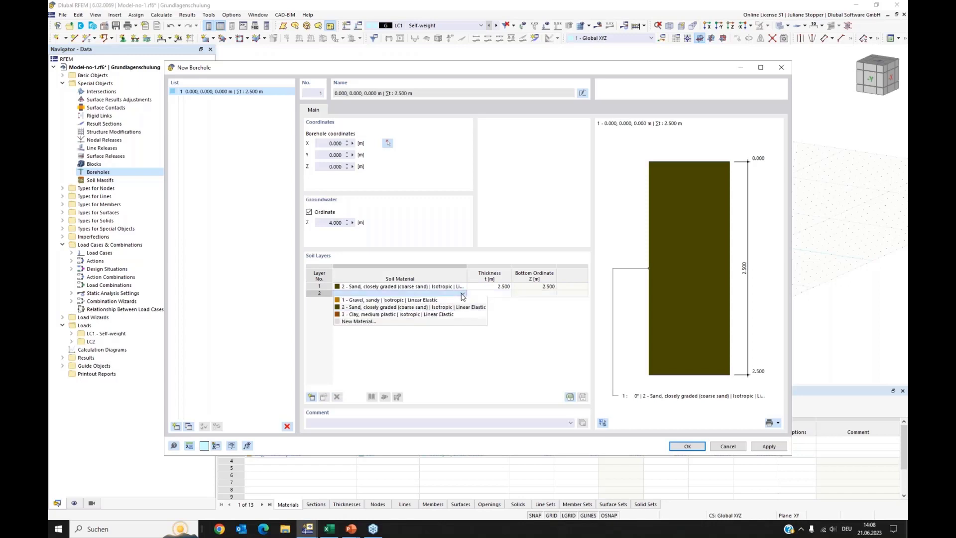
click(441, 315)
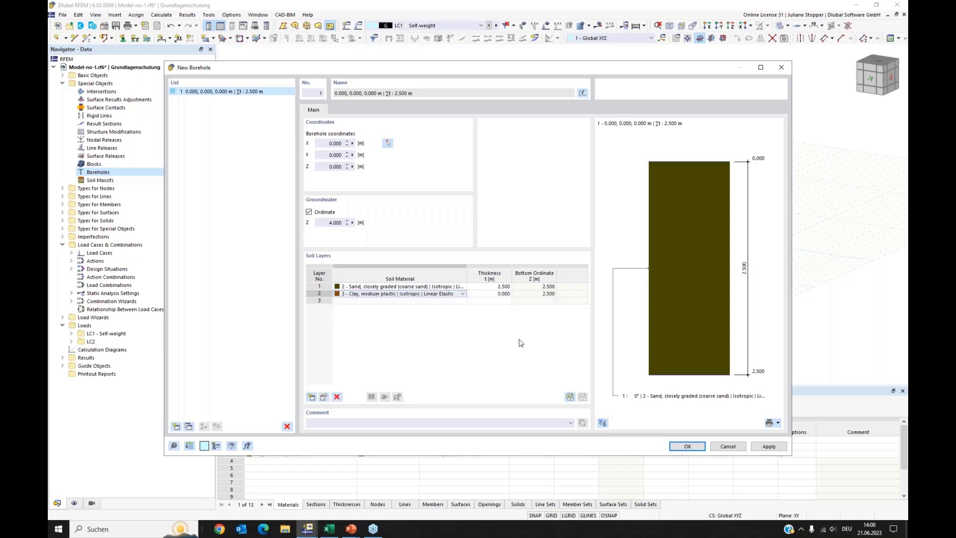
click(500, 294)
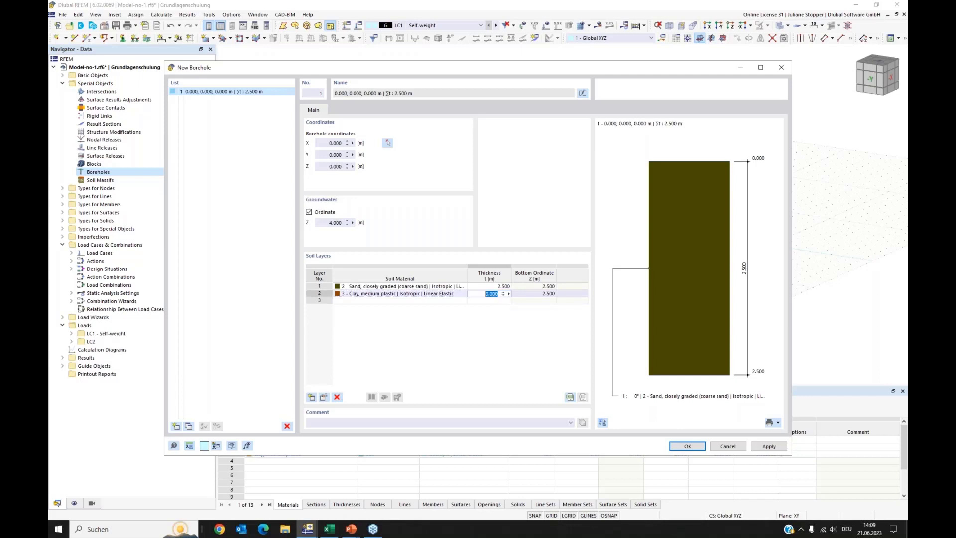
text(2)
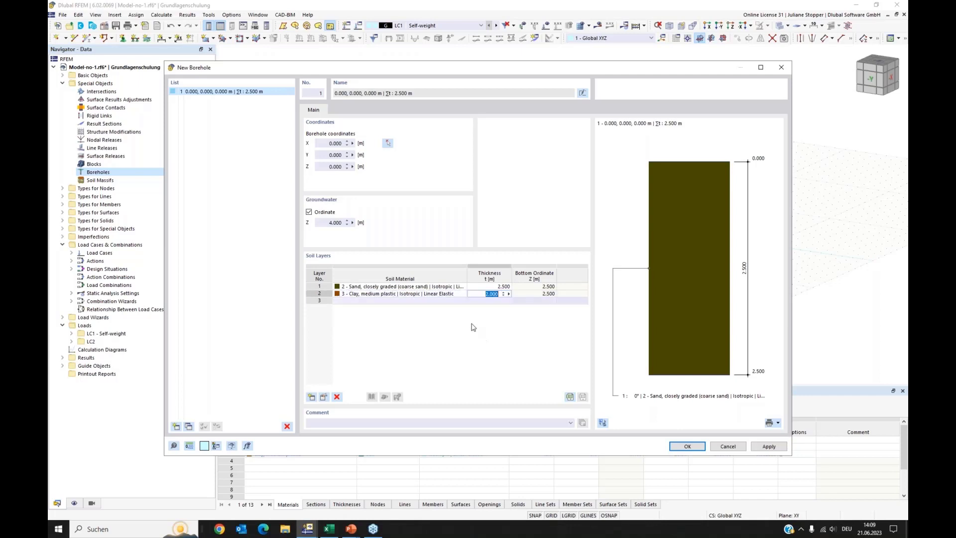
Add "Gravel, sandy" as the third soil layer with a thickness of 15 m and confirm the new borehole.
click(463, 301)
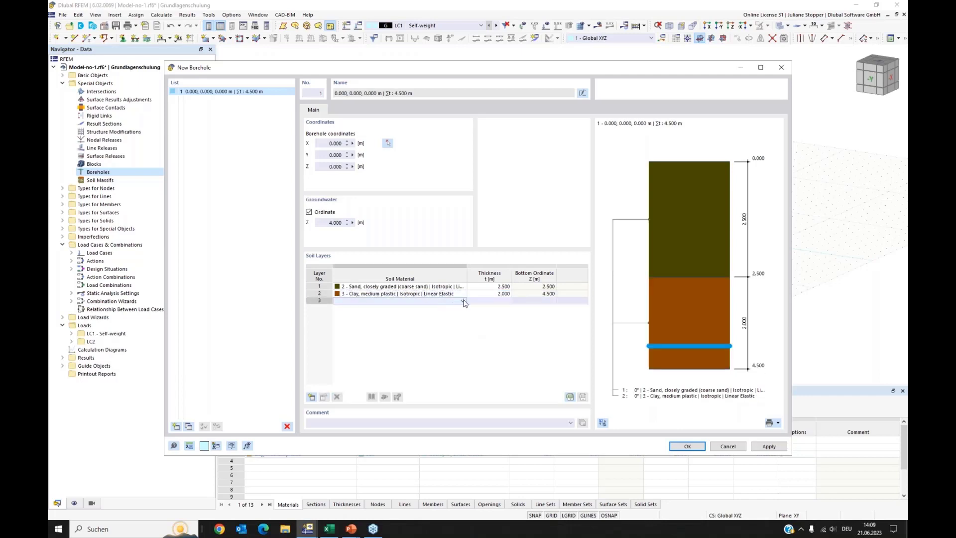
click(463, 301)
click(444, 307)
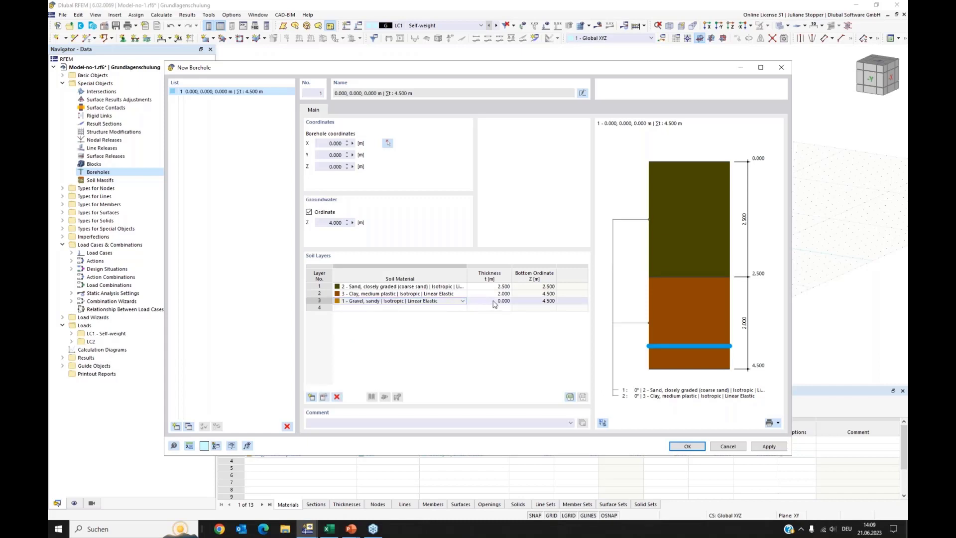
click(494, 301)
text(15)
key(Return)
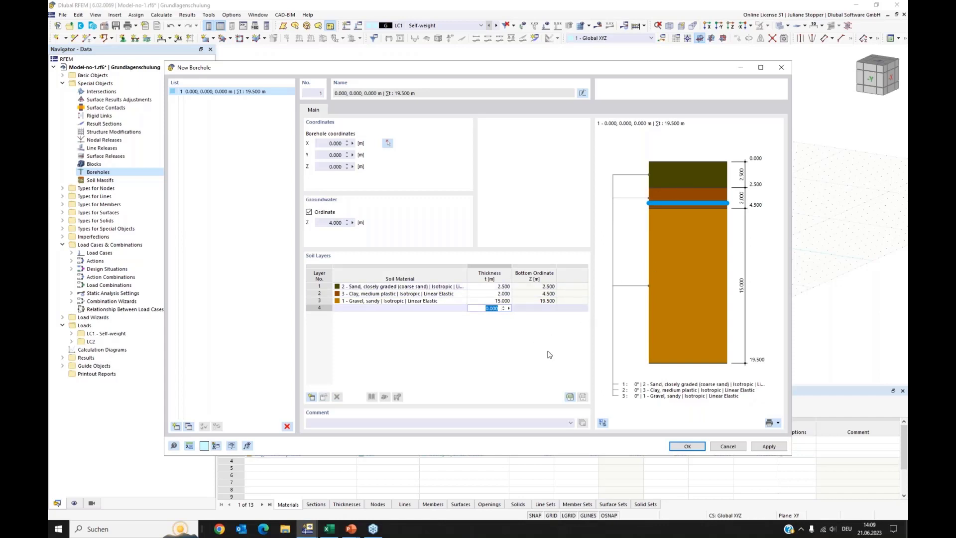
click(687, 447)
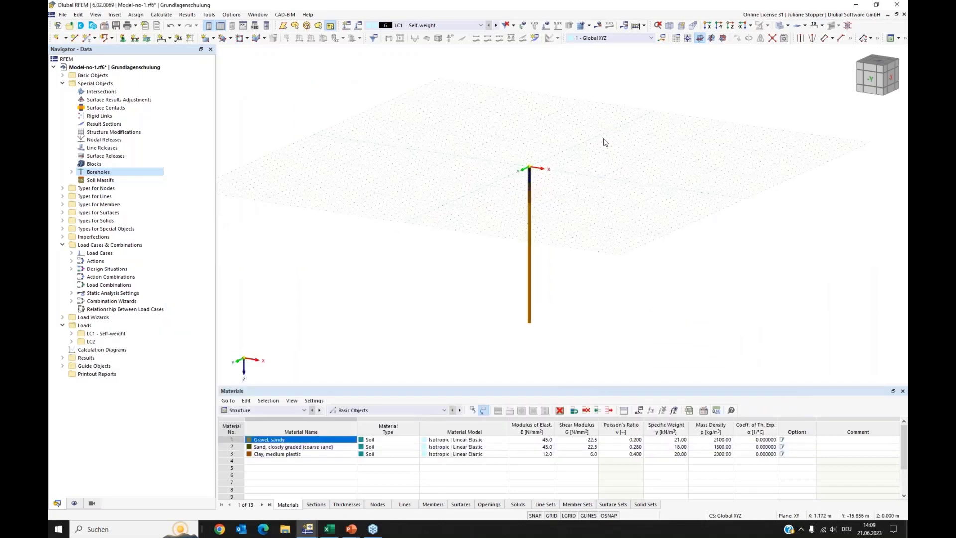
Hide the work plane grid through the work plane and grid/snap settings.
click(677, 40)
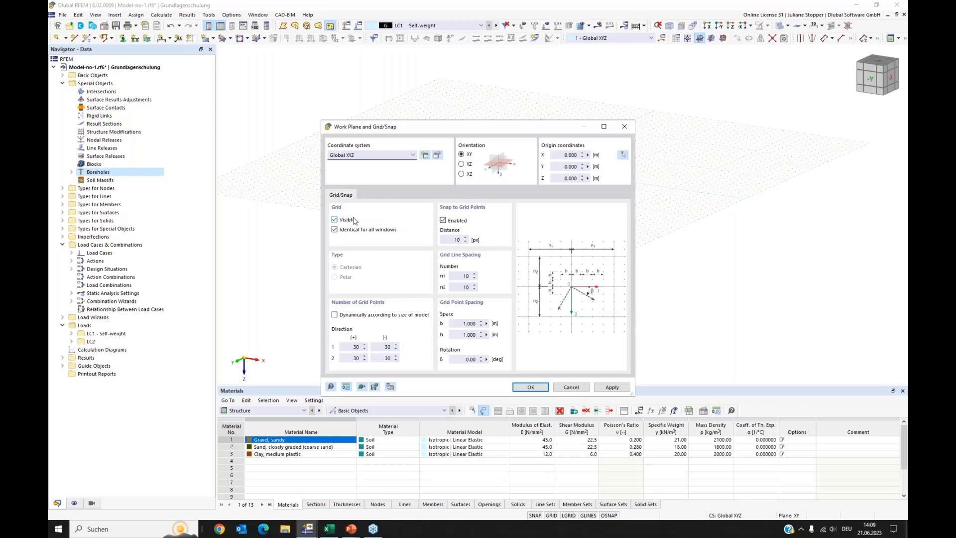
click(335, 220)
click(526, 388)
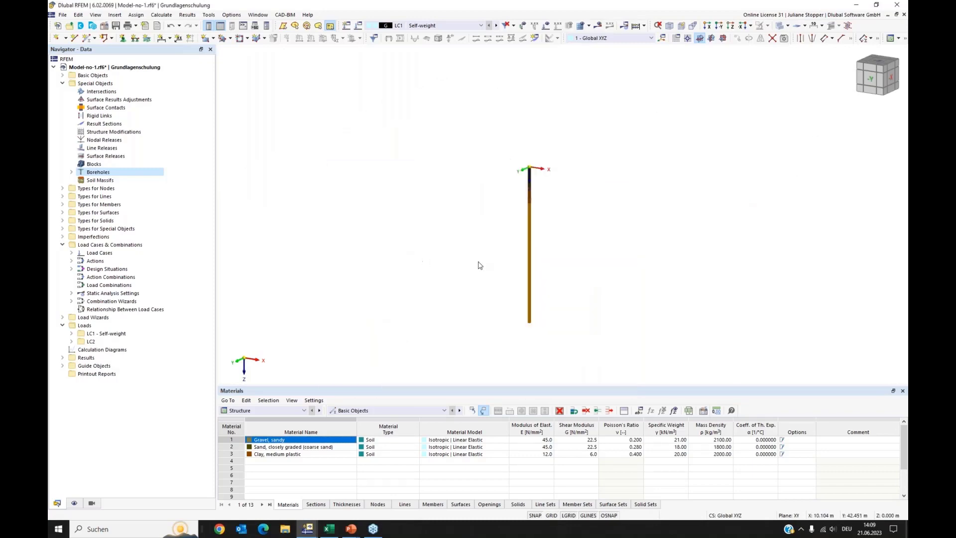
scroll(529, 174, up, 2)
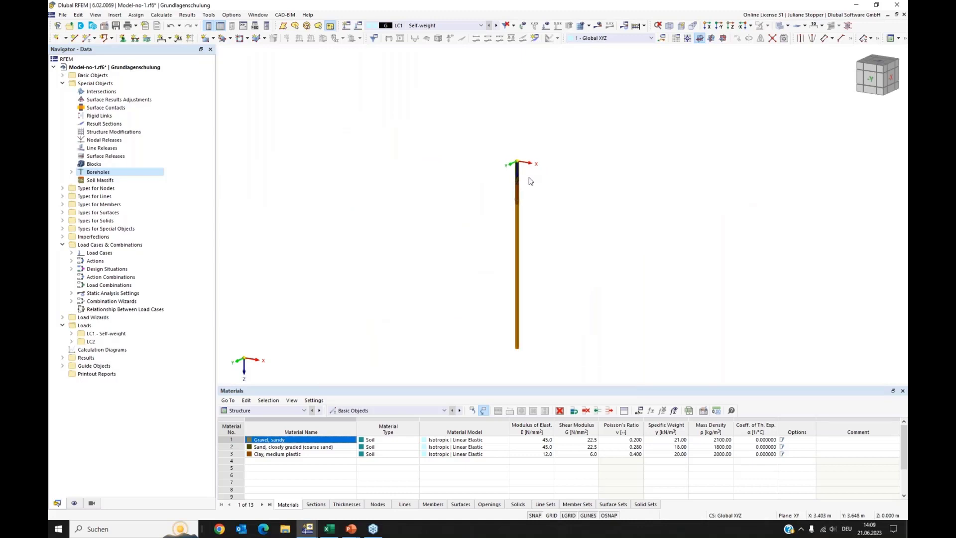
scroll(498, 180, down, 3)
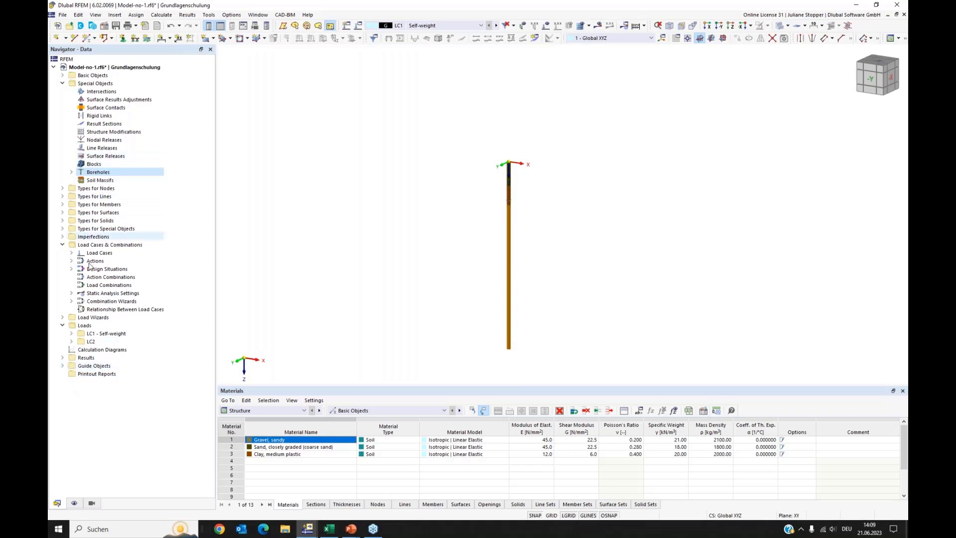
Create a background layer among the guide objects from the file Lageplan_Aufschlussbohrungen.dxf in the folder 01_Lageplan_Aufschluesse-dxf.
click(62, 367)
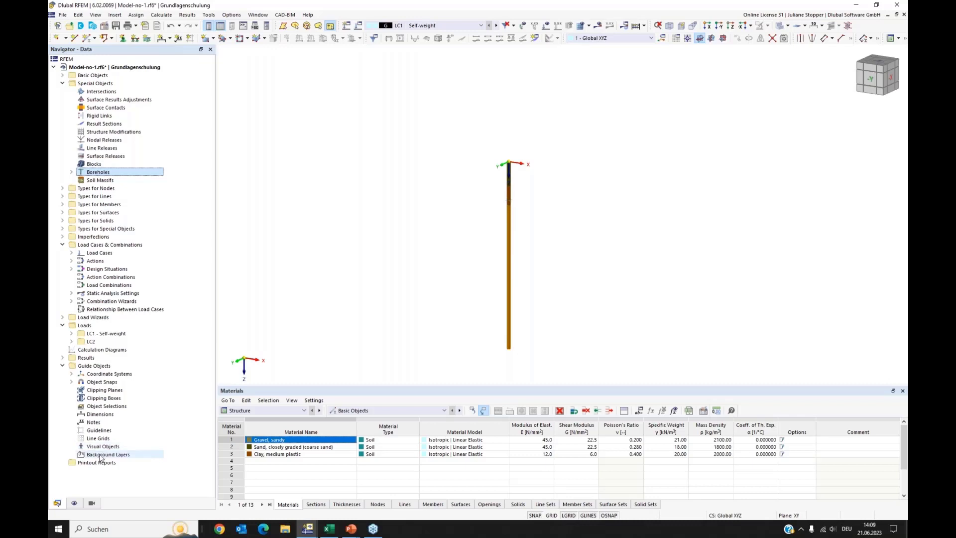
click(100, 455)
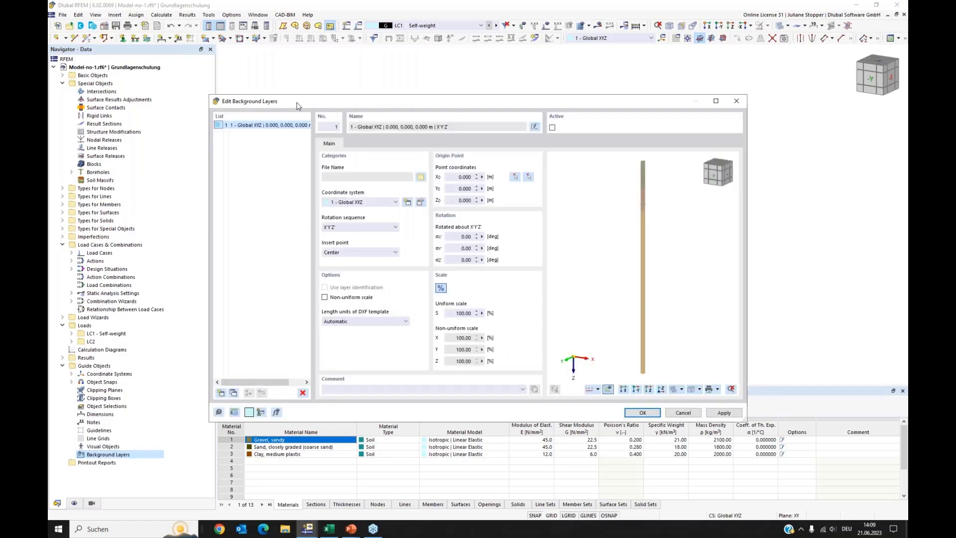
click(421, 178)
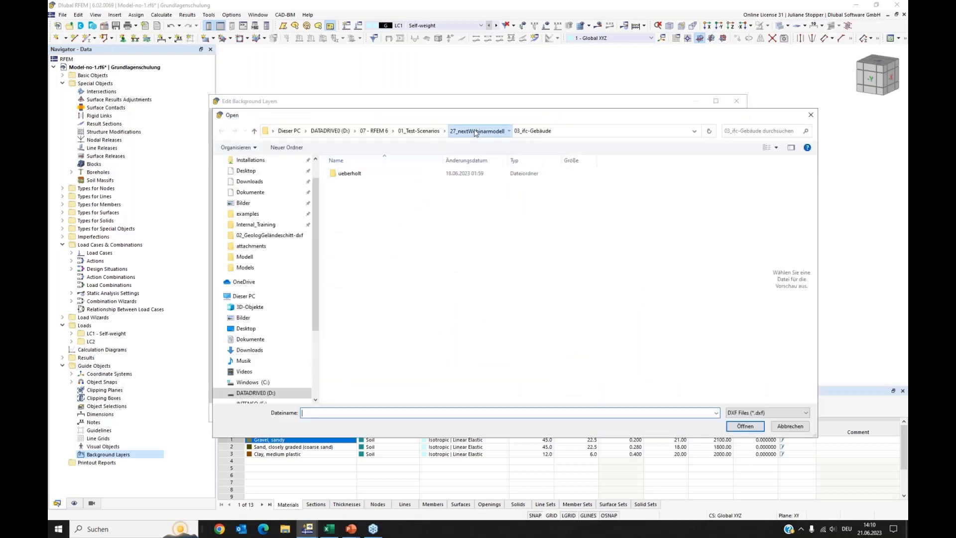
click(476, 131)
double_click(356, 173)
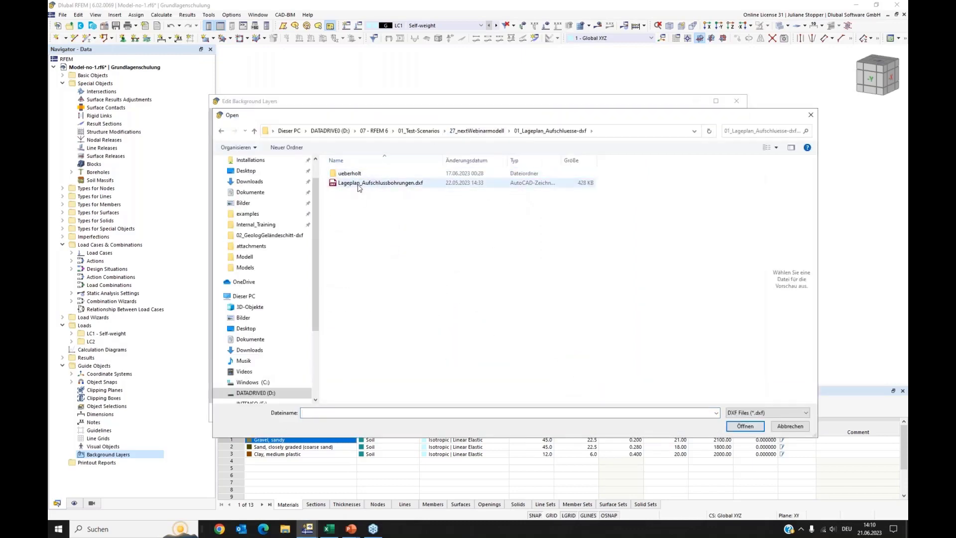
click(359, 184)
click(744, 427)
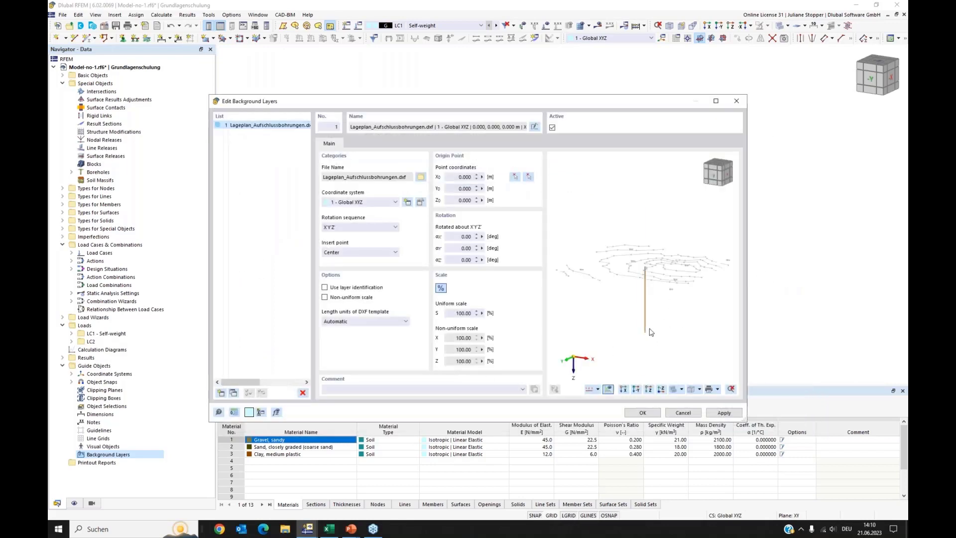
Check the site plan in plan view and rotate the background layer by 180° about the Z-axis.
click(649, 389)
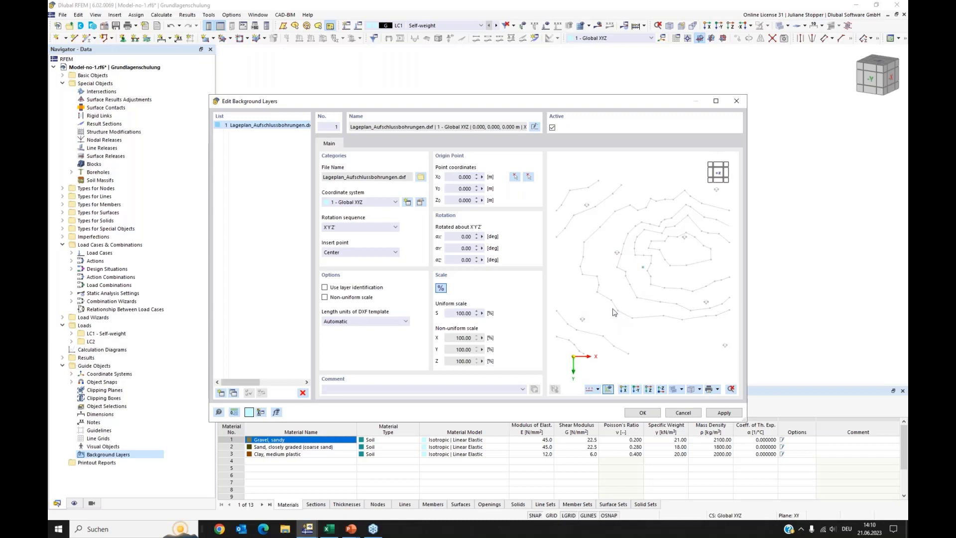
drag(457, 260, 499, 263)
click(462, 248)
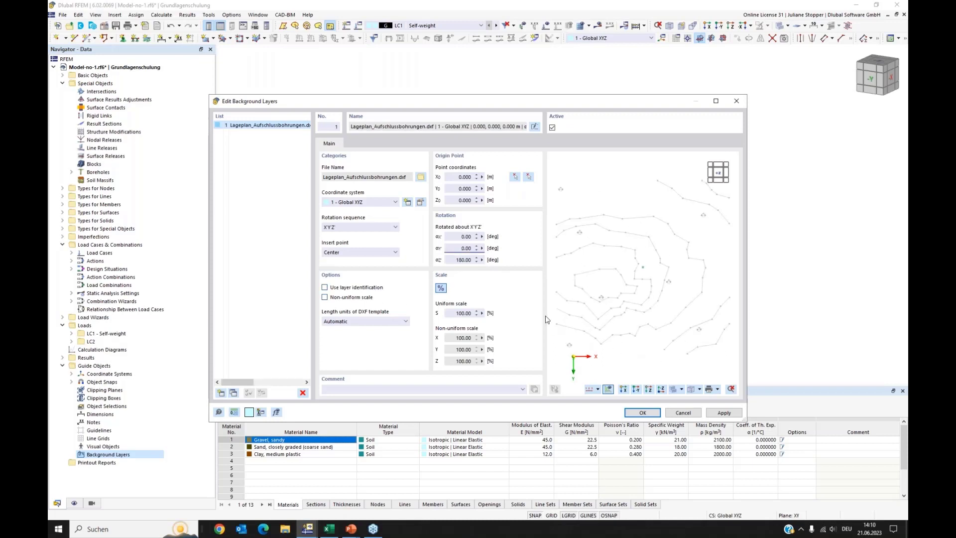
Use layer identification for the background layer, deselect the DL_NODES layer while keeping DL_TOPOLOGY, and confirm.
click(325, 288)
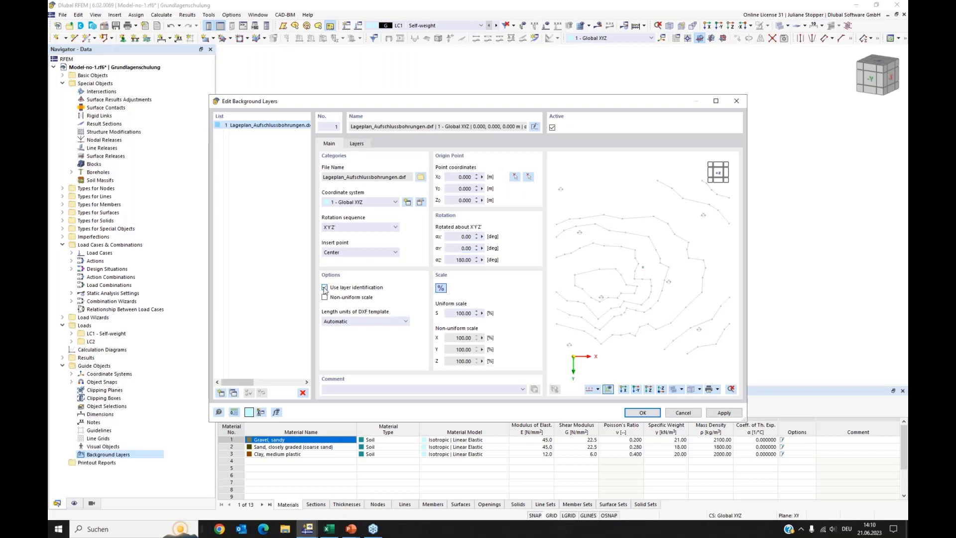
click(357, 145)
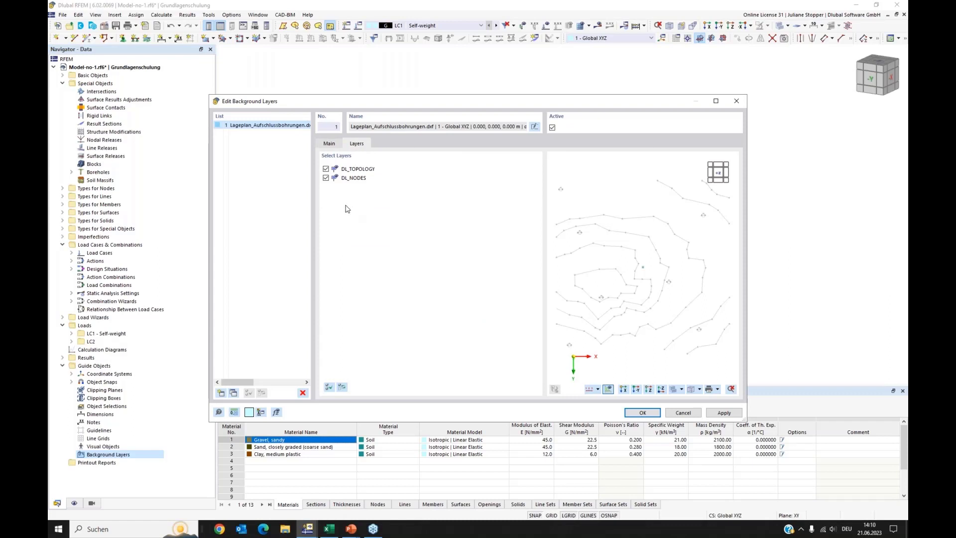
click(326, 178)
click(643, 412)
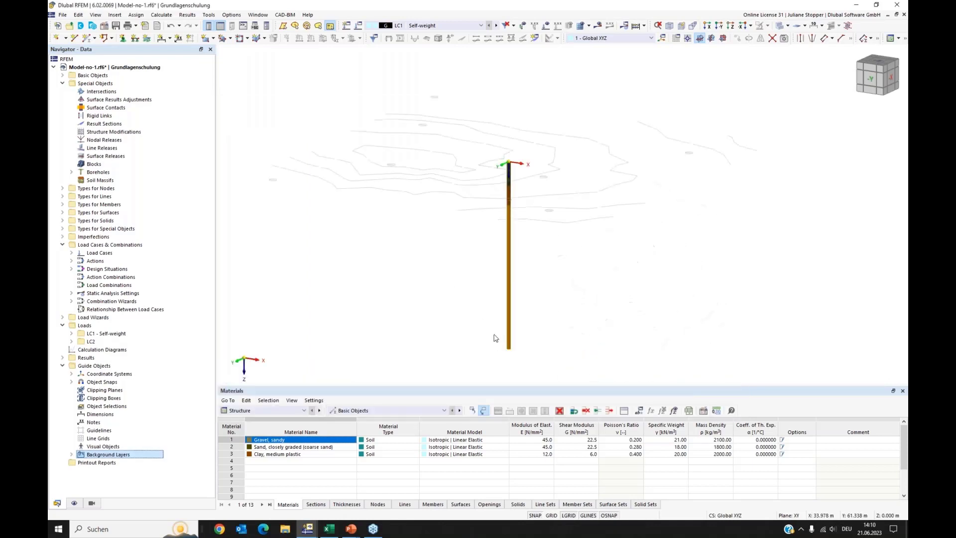
Limit the Standard object snap to centers and focuses and background layers, switching off nodes, guidelines and line grids, and set it active.
click(731, 39)
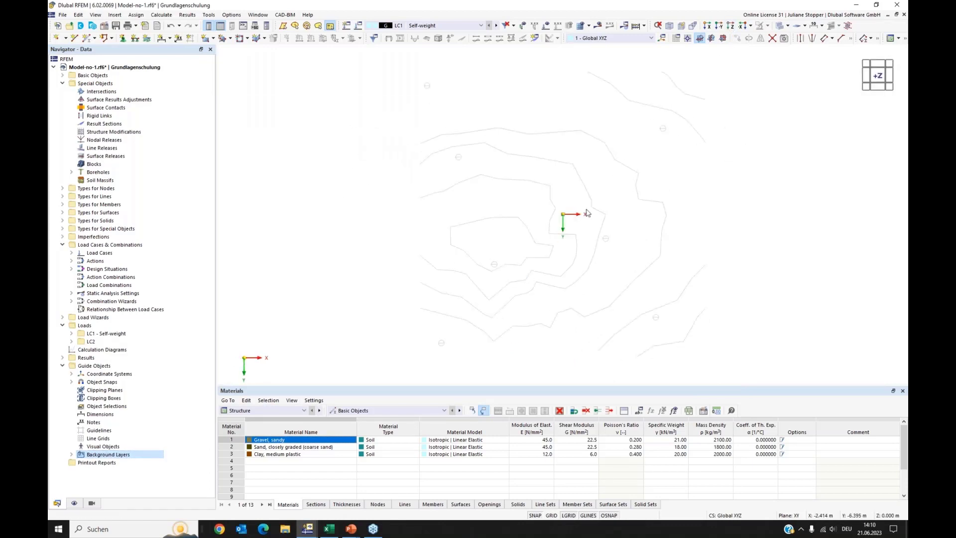
ctrl+middle_drag(647, 286, 646, 244)
ctrl+middle_drag(479, 211, 539, 249)
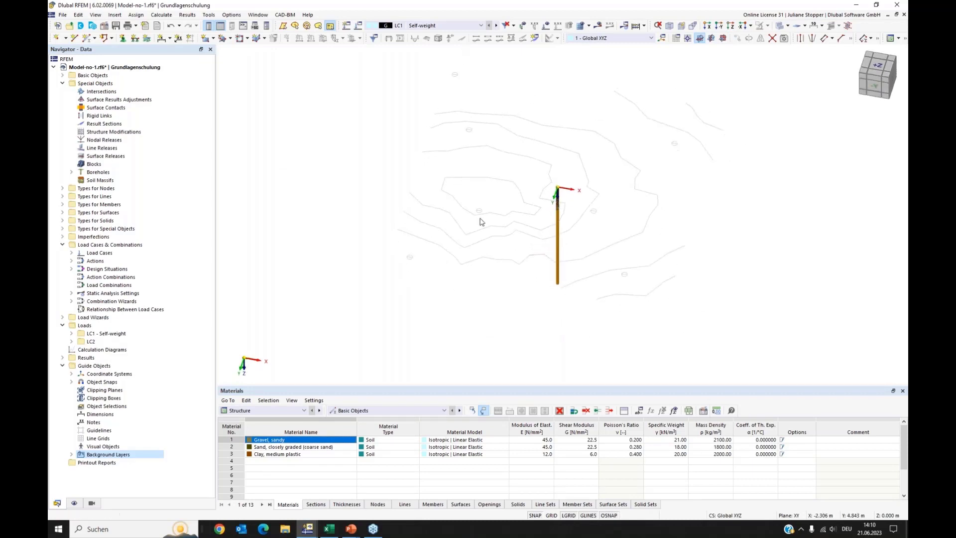
click(71, 381)
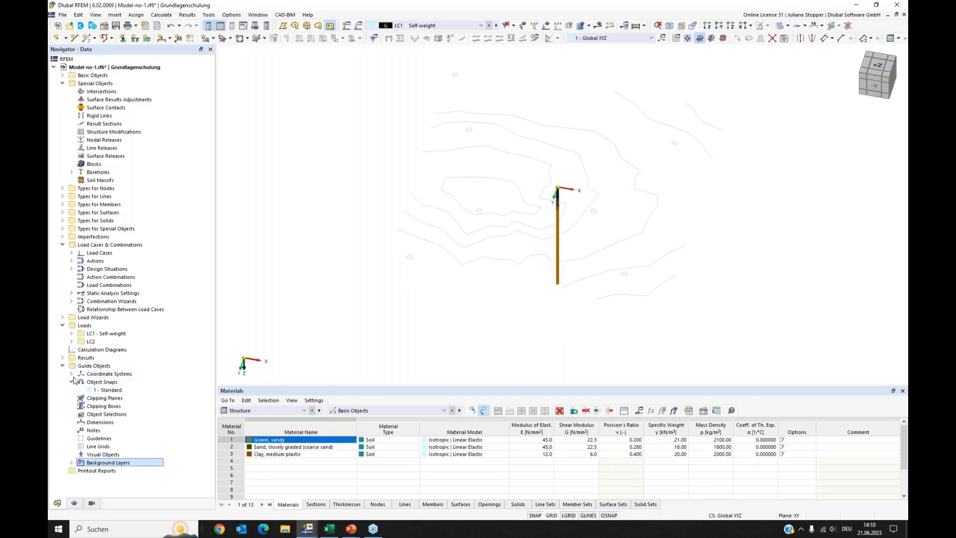
click(105, 391)
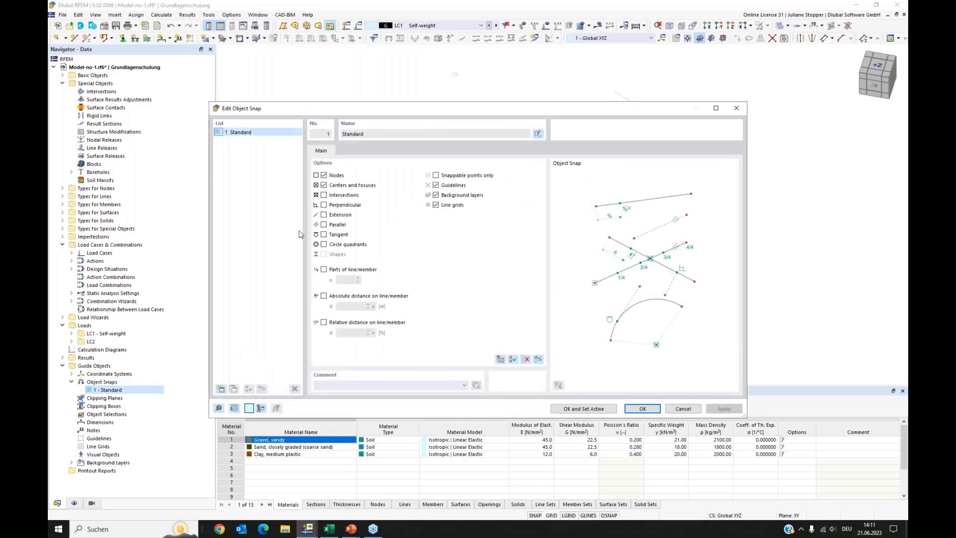
click(324, 175)
click(436, 206)
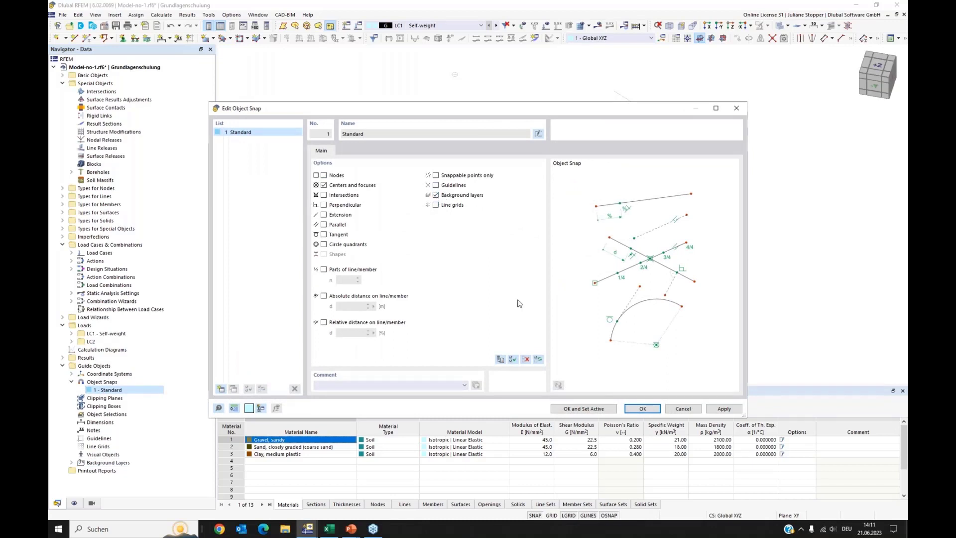
click(595, 412)
Place a node at the top of the borehole, at the coordinate origin, and end node placement.
scroll(568, 180, up, 2)
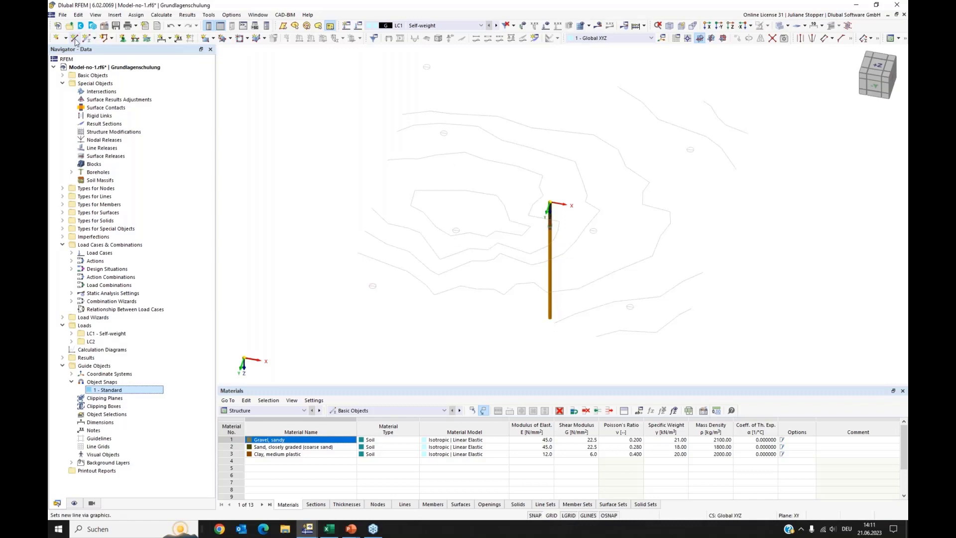
click(56, 38)
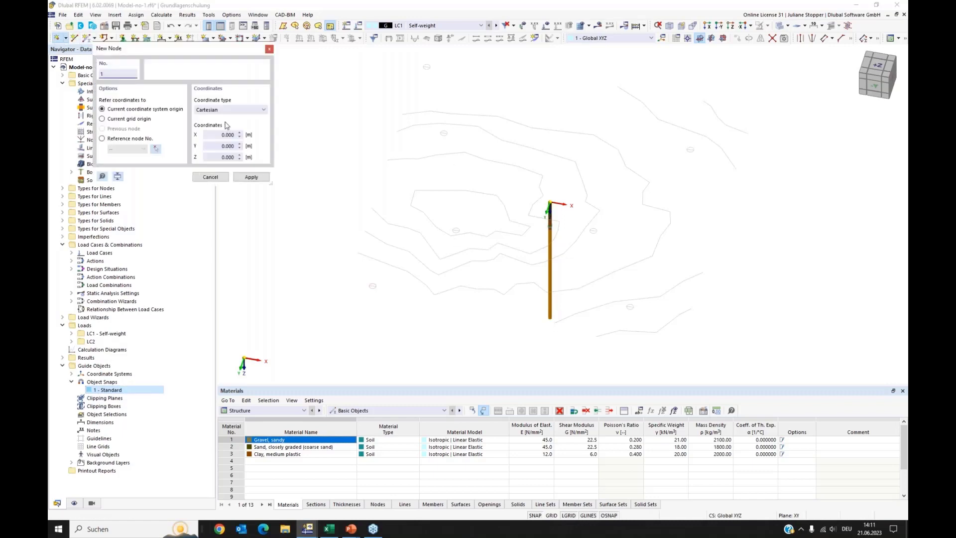
scroll(574, 206, up, 2)
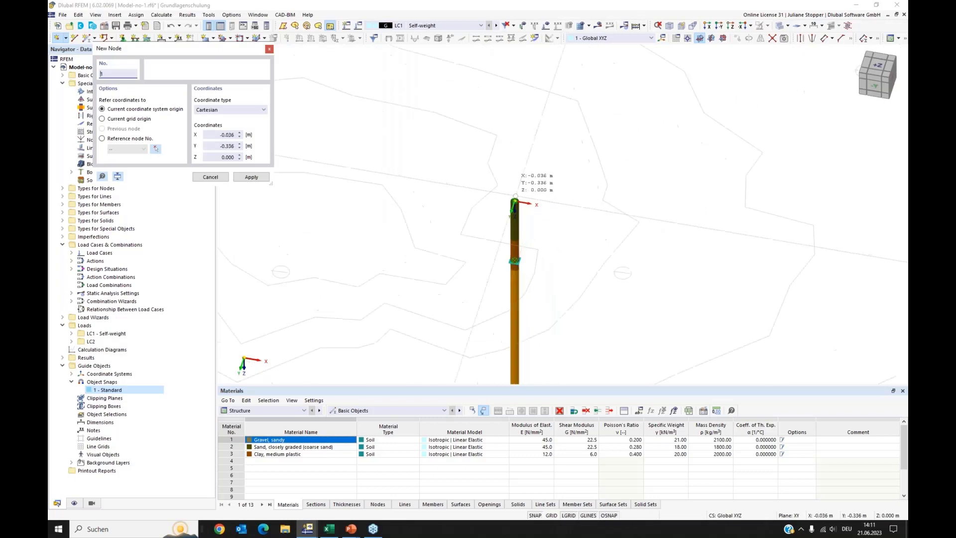
click(516, 195)
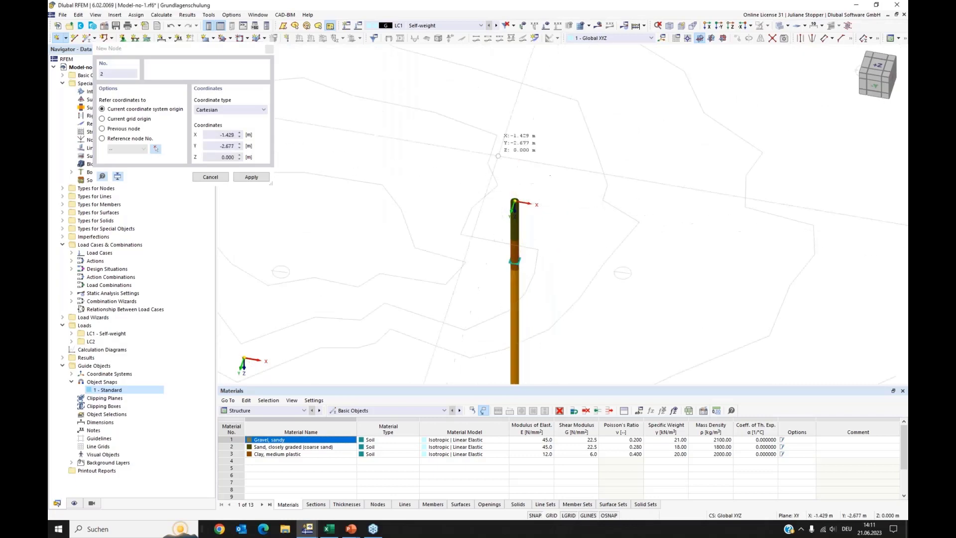
key(Escape)
scroll(534, 188, down, 2)
scroll(530, 172, down, 4)
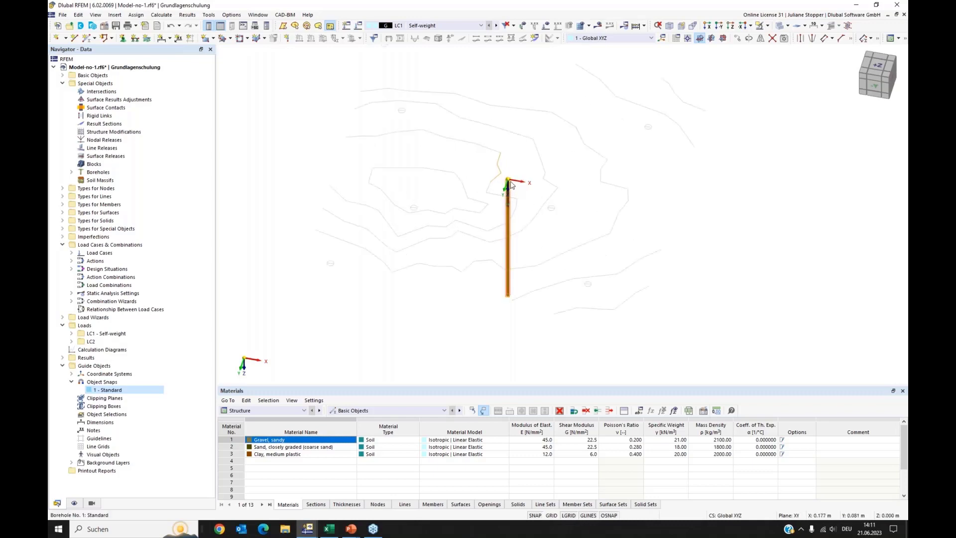
Copy the borehole from the node at its top onto each of the seven circle markers of the background site plan.
scroll(513, 187, up, 2)
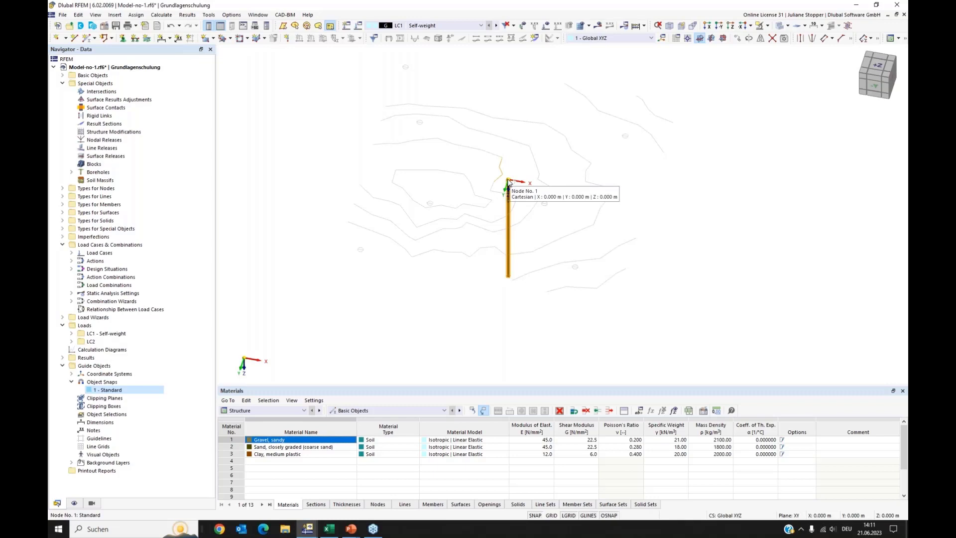
ctrl+drag(509, 184, 361, 252)
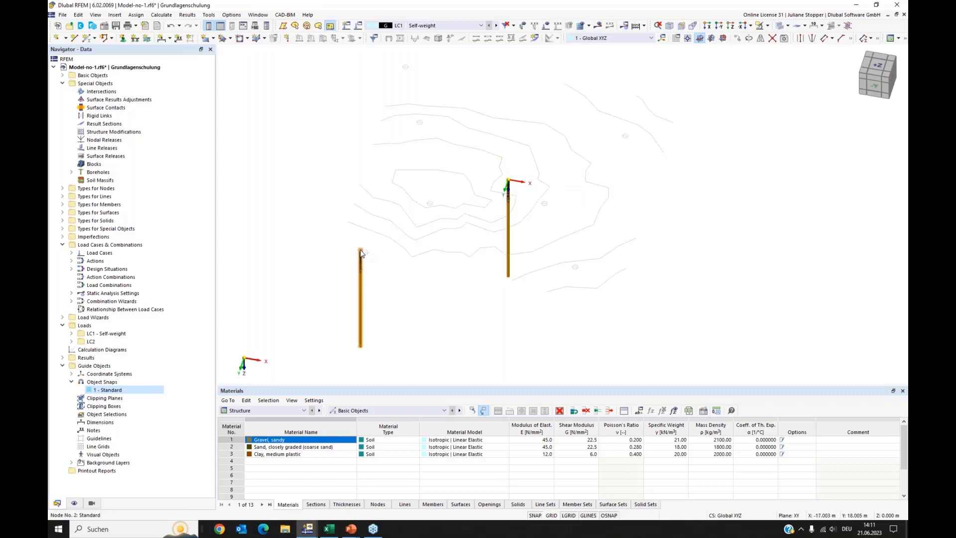
ctrl+drag(362, 252, 430, 205)
middle_drag(460, 164, 456, 200)
ctrl+drag(426, 241, 580, 309)
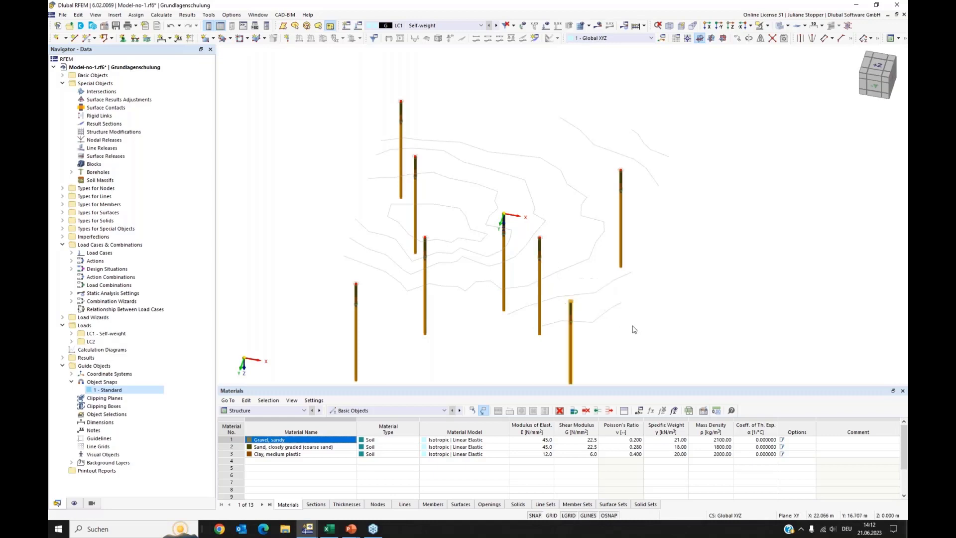
Delete only the original borehole located at the coordinate origin.
scroll(630, 324, down, 4)
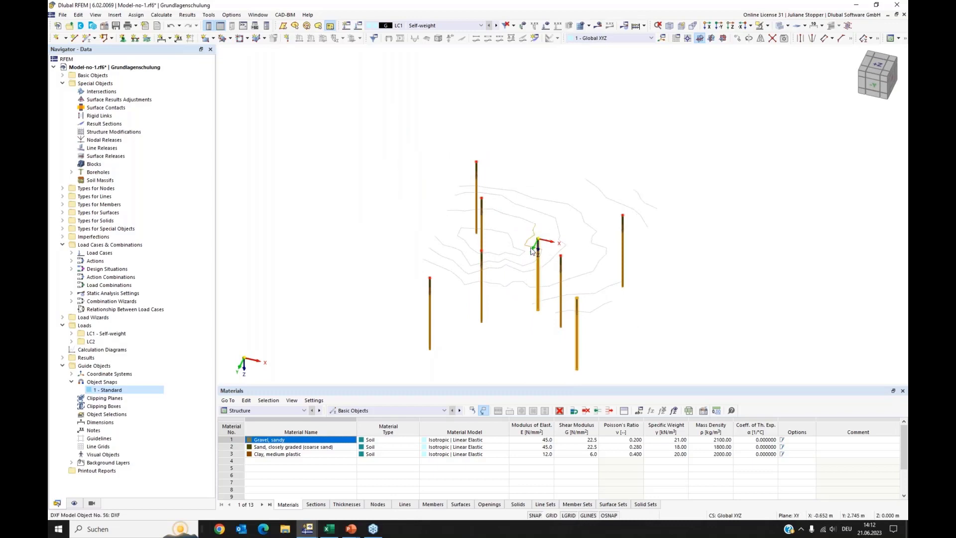
key(ctrl+z)
key(ctrl+z)
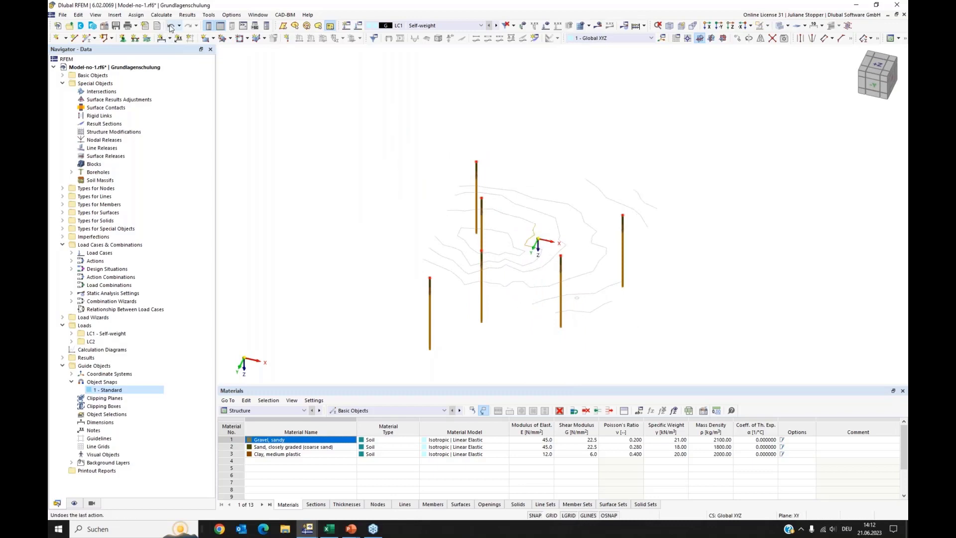
key(ctrl+y)
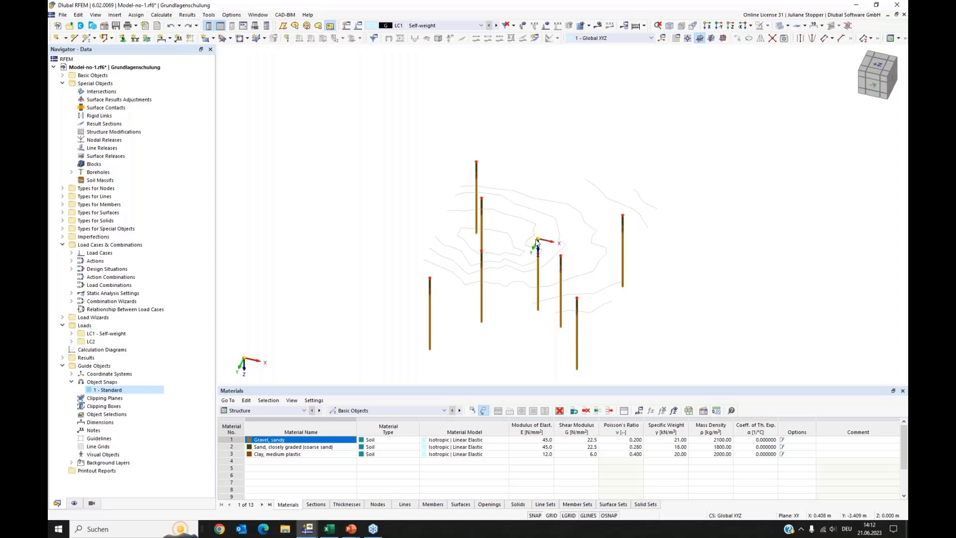
key(ctrl+z)
Delete the nodes at the tops of the boreholes, selecting them together in a side view of the model.
ctrl+middle_drag(668, 339, 556, 335)
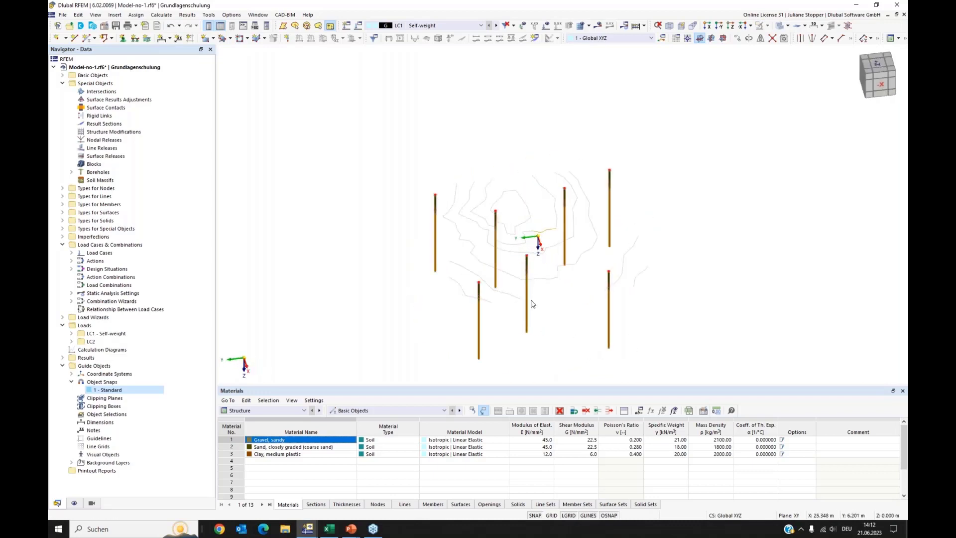
ctrl+middle_drag(438, 297, 436, 191)
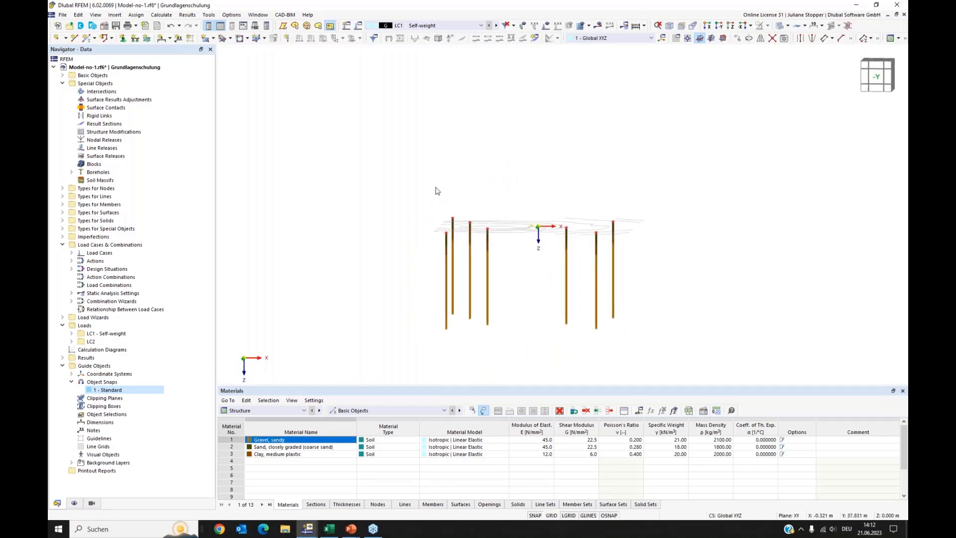
drag(421, 202, 628, 242)
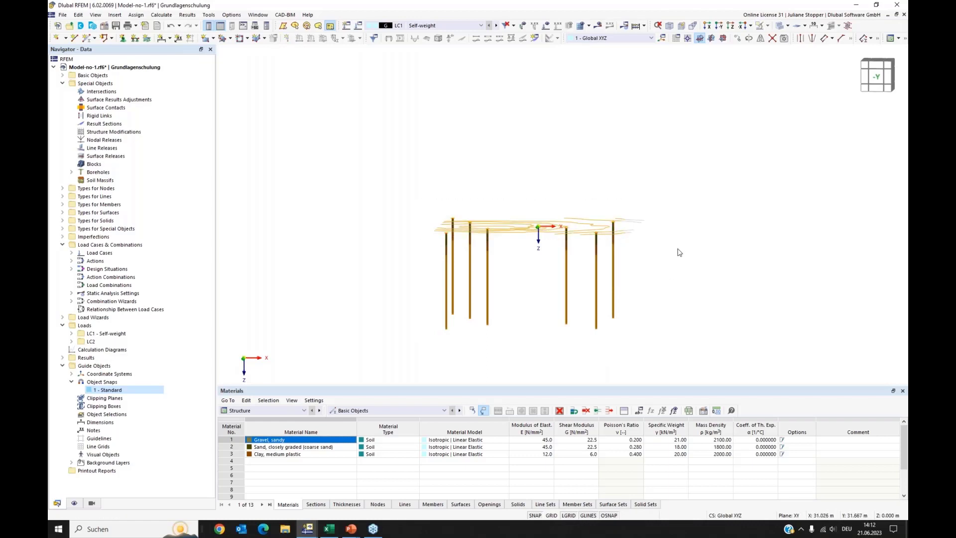
ctrl+middle_drag(679, 250, 661, 282)
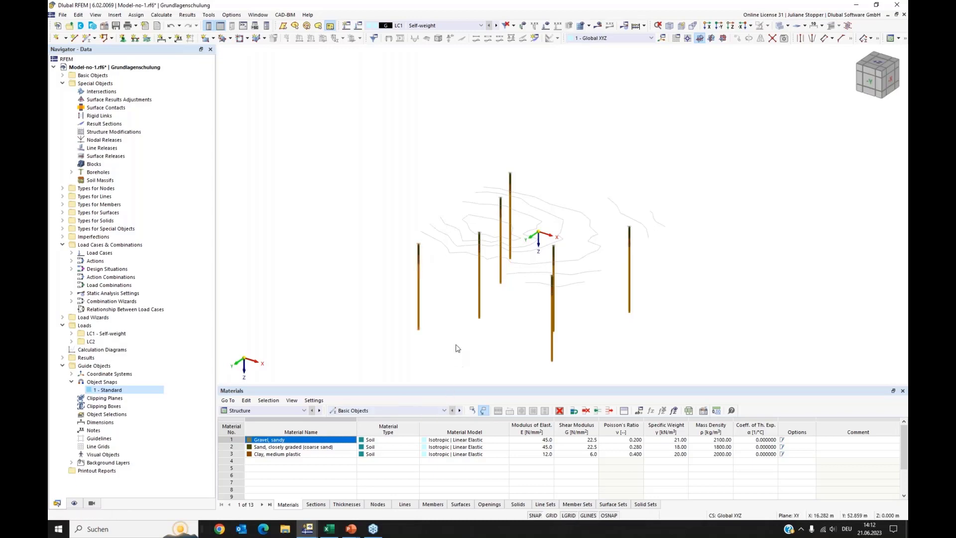
mouse_move(397, 335)
ctrl+middle_down()
mouse_move(477, 316)
mouse_move(398, 316)
ctrl+middle_up()
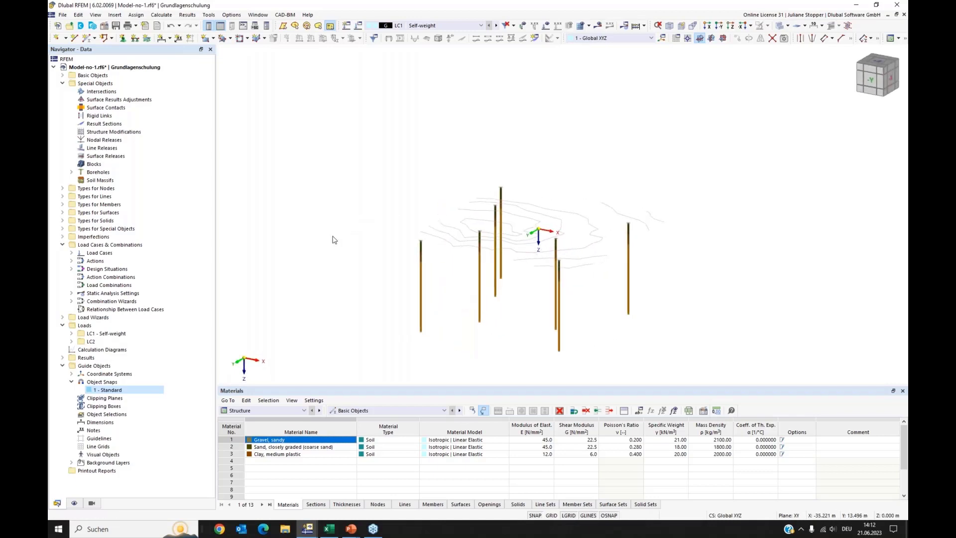
Create a new soil massif generated from boreholes and assign all boreholes, 2-8, to it.
click(91, 182)
right_click(95, 182)
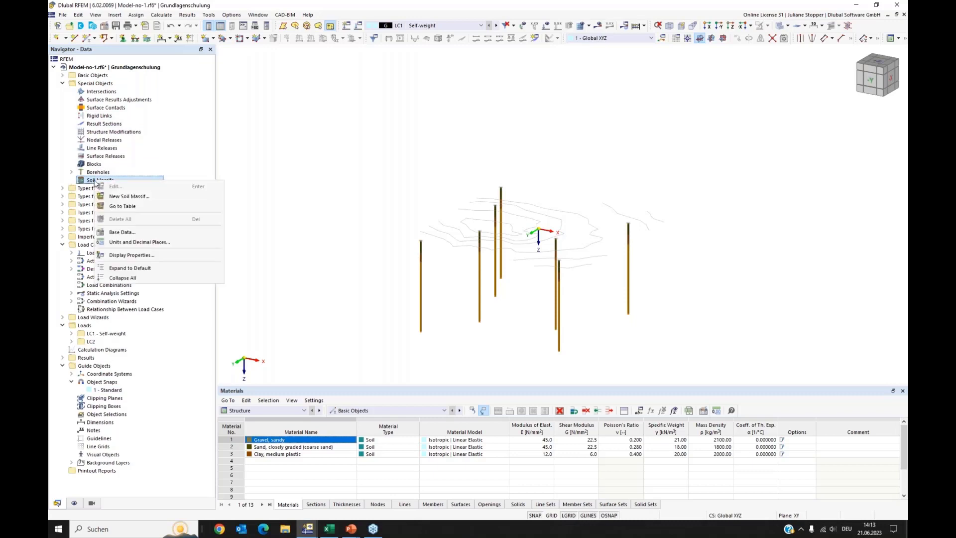
click(150, 196)
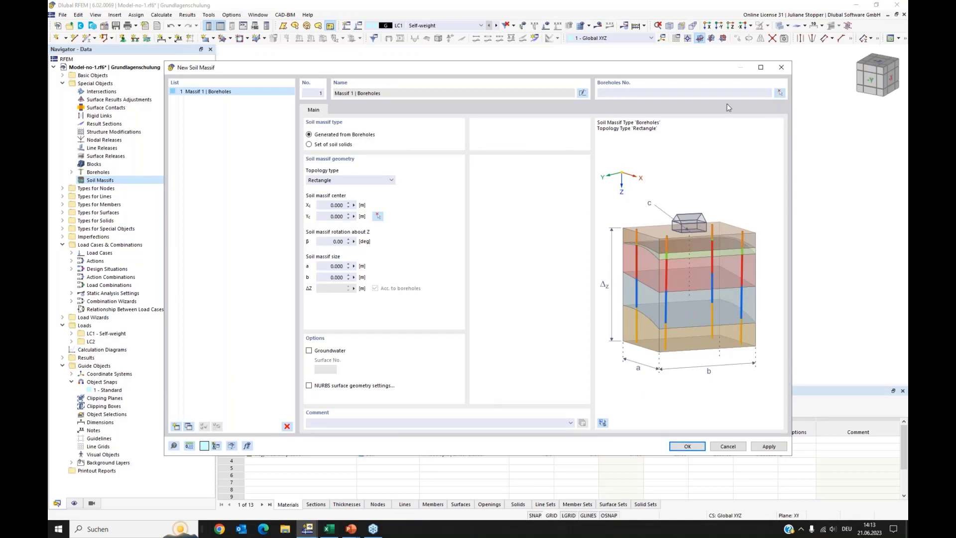
click(624, 94)
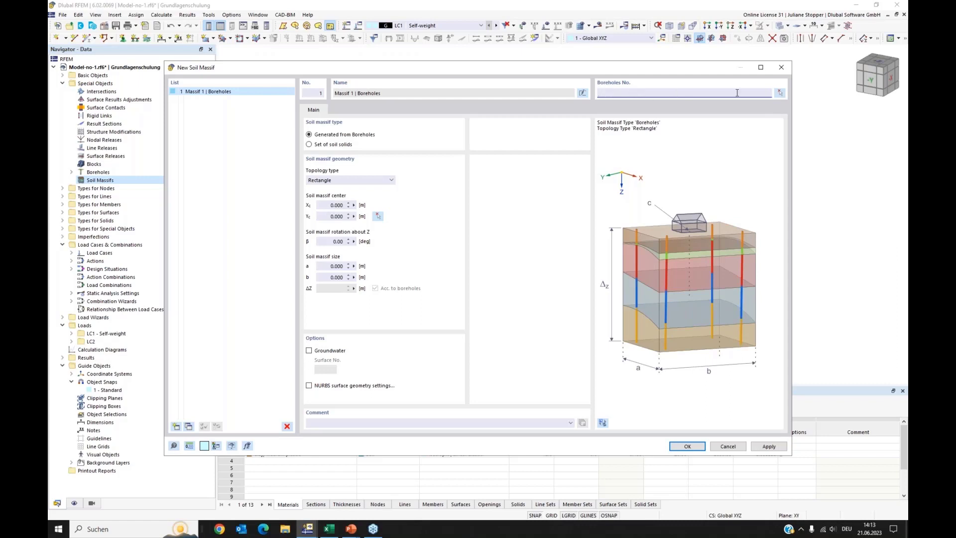
click(780, 95)
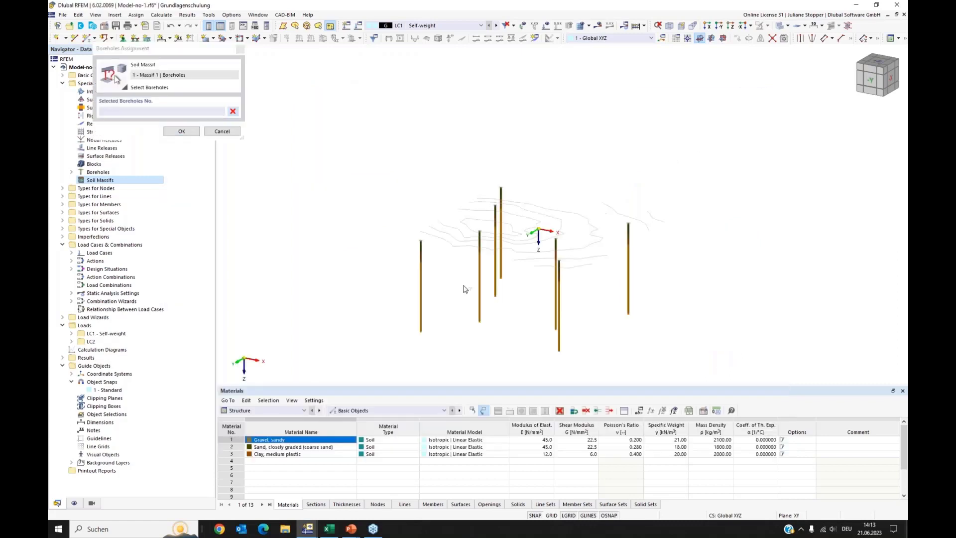
drag(425, 322, 393, 372)
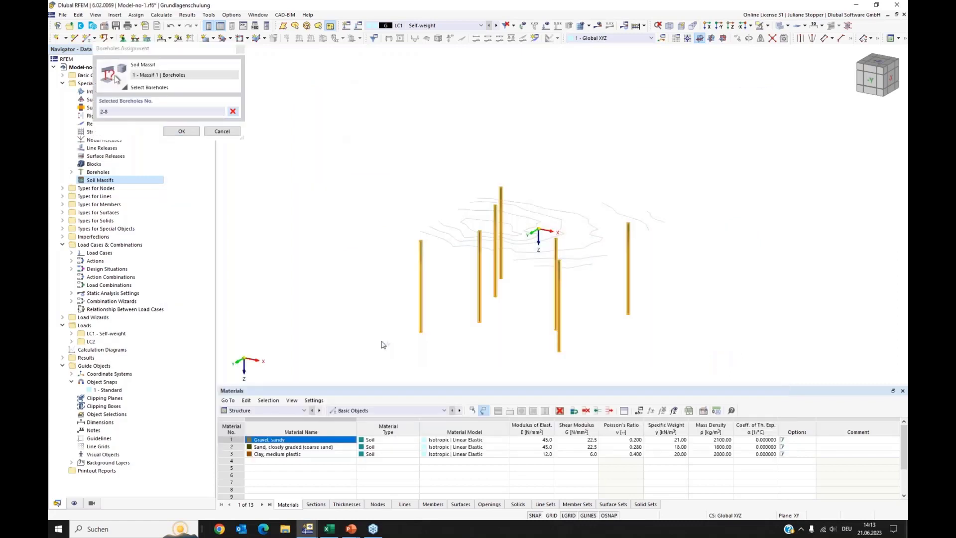
click(181, 131)
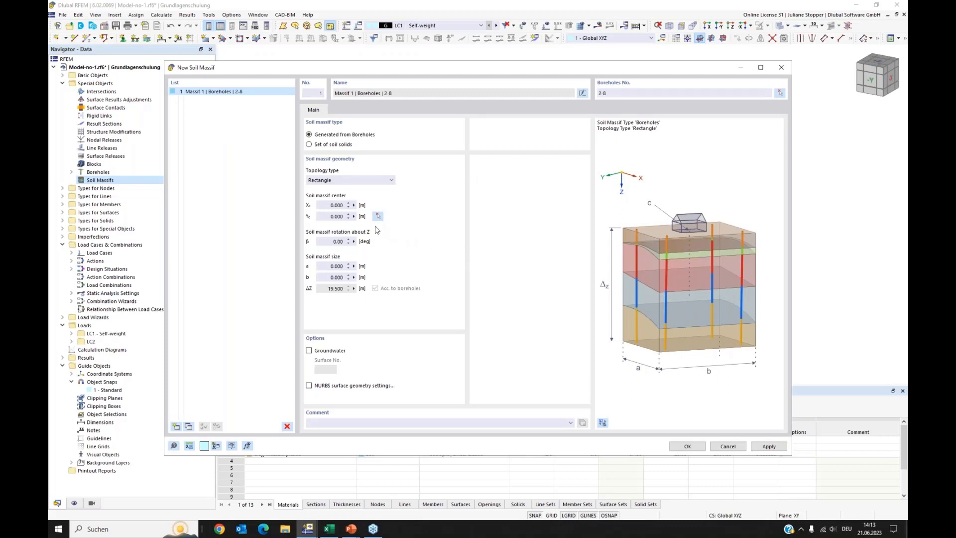
Set the soil massif size to 40 m in both directions, enable groundwater, and confirm the massif.
click(332, 205)
click(338, 217)
drag(326, 269, 357, 270)
drag(327, 277, 361, 282)
text(40)
click(341, 266)
click(309, 351)
click(686, 446)
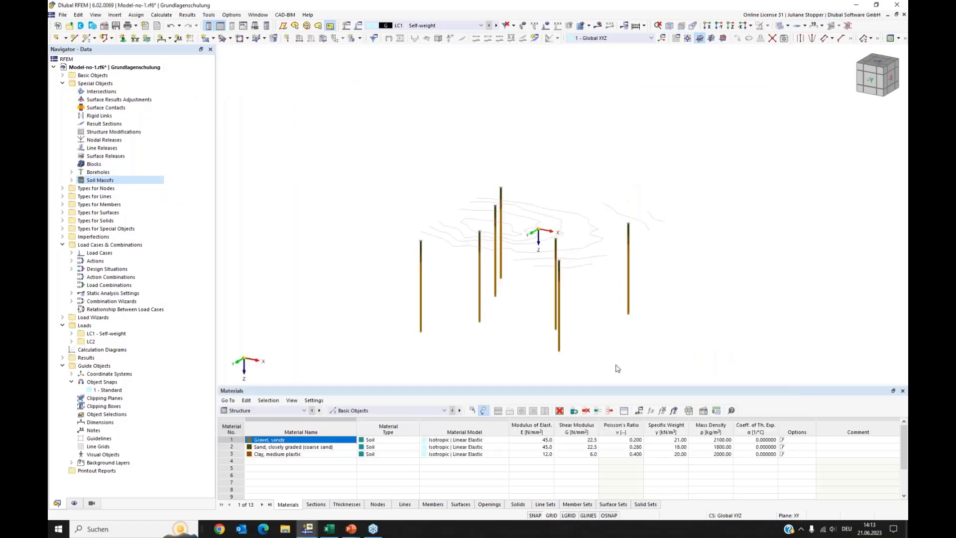
Display the generated soil massif in solid rendering mode.
middle_drag(690, 360, 664, 339)
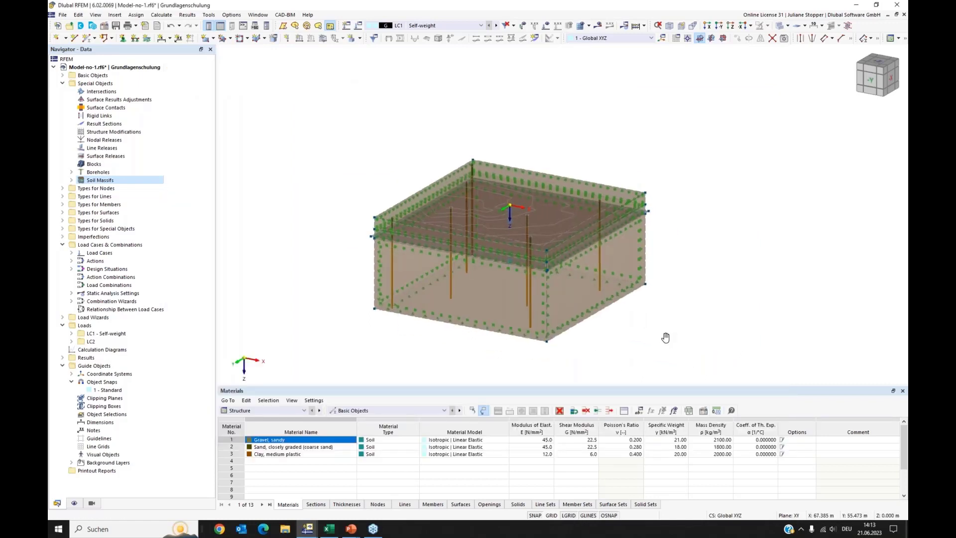
ctrl+middle_drag(591, 356, 591, 352)
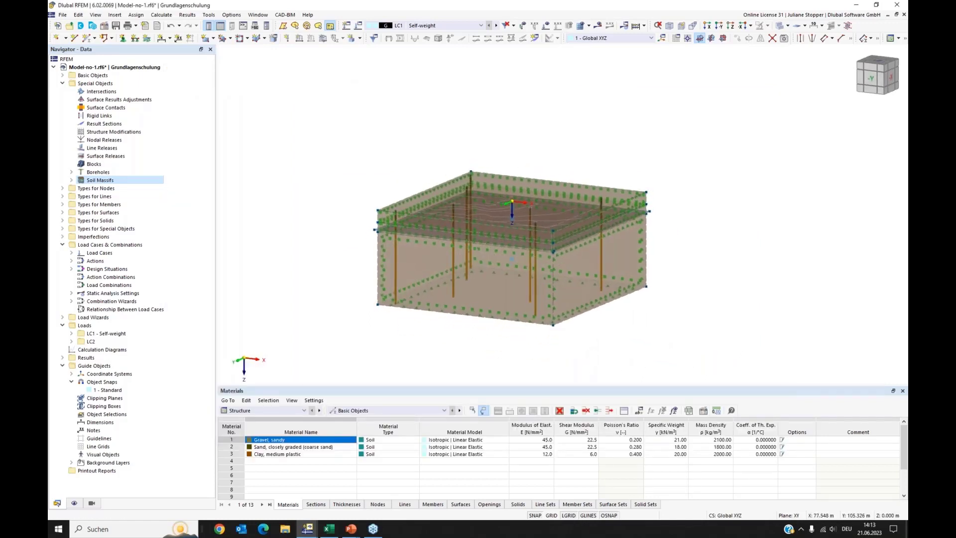
click(788, 25)
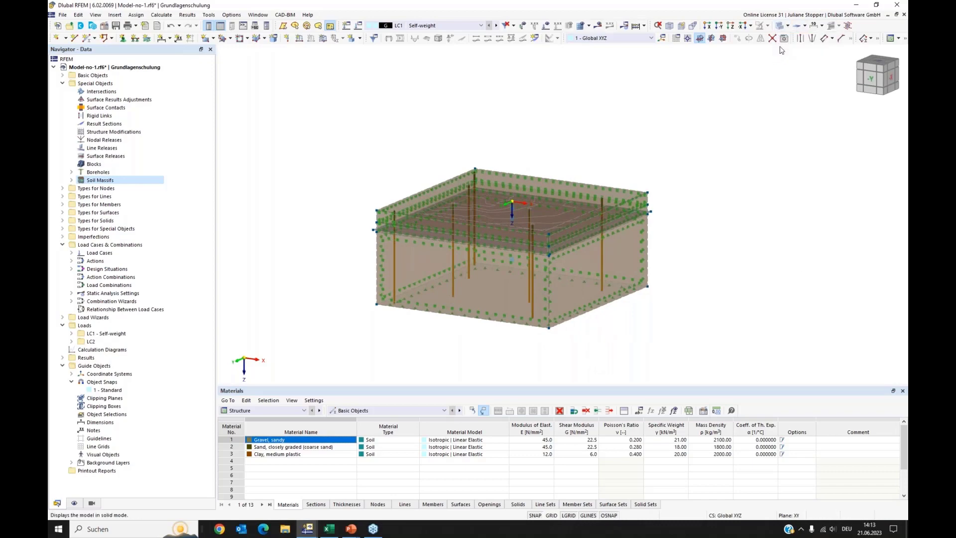
click(803, 47)
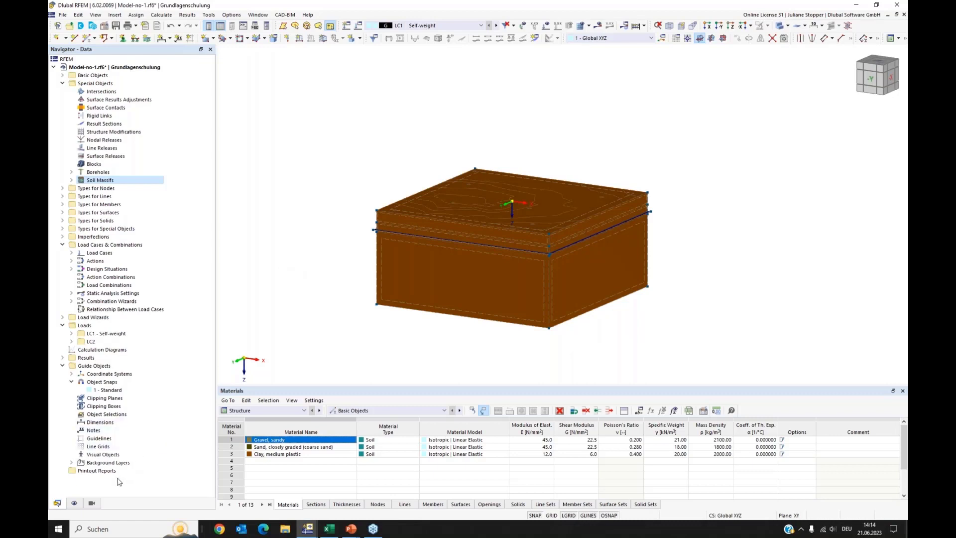
Color the rendered objects by object property so the soil layers show their materials, and return to the model data tree.
click(75, 503)
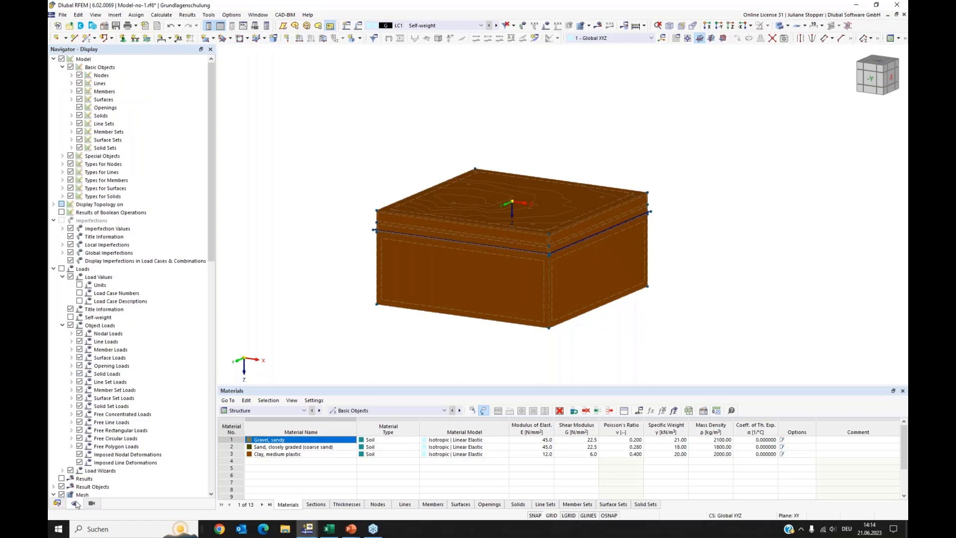
scroll(110, 375, down, 5)
scroll(110, 376, down, 5)
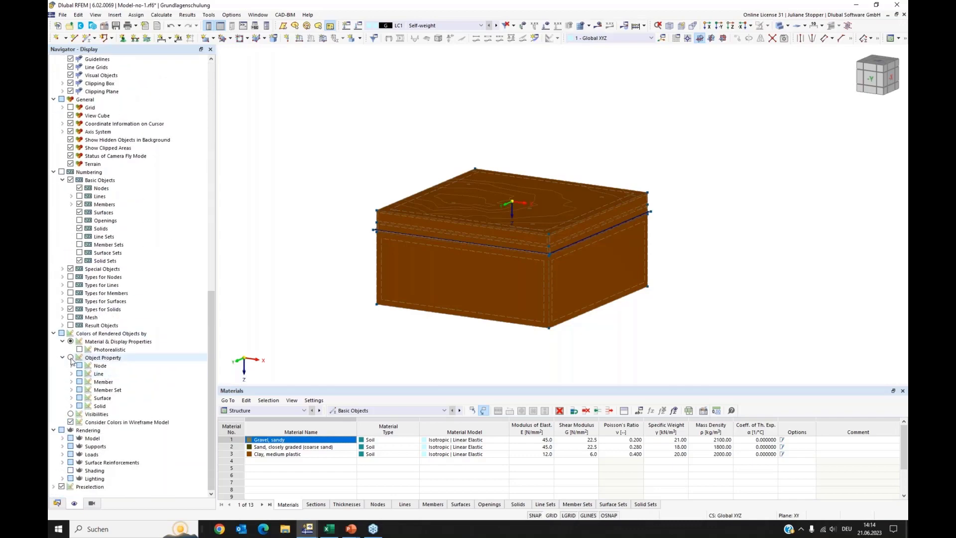
click(70, 358)
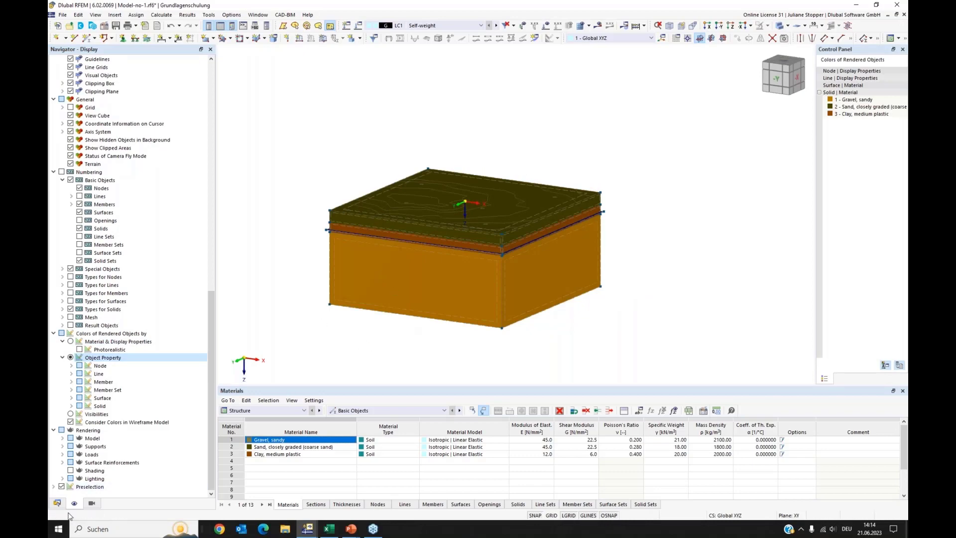
click(56, 504)
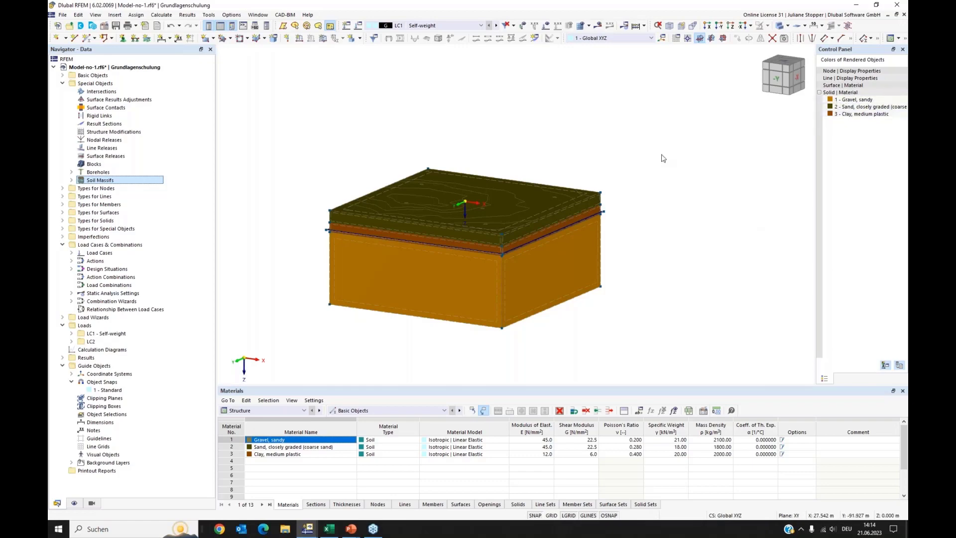
List the generated solids under the basic objects and highlight the sand, clay and gravel solids one after another.
middle_drag(297, 139, 319, 142)
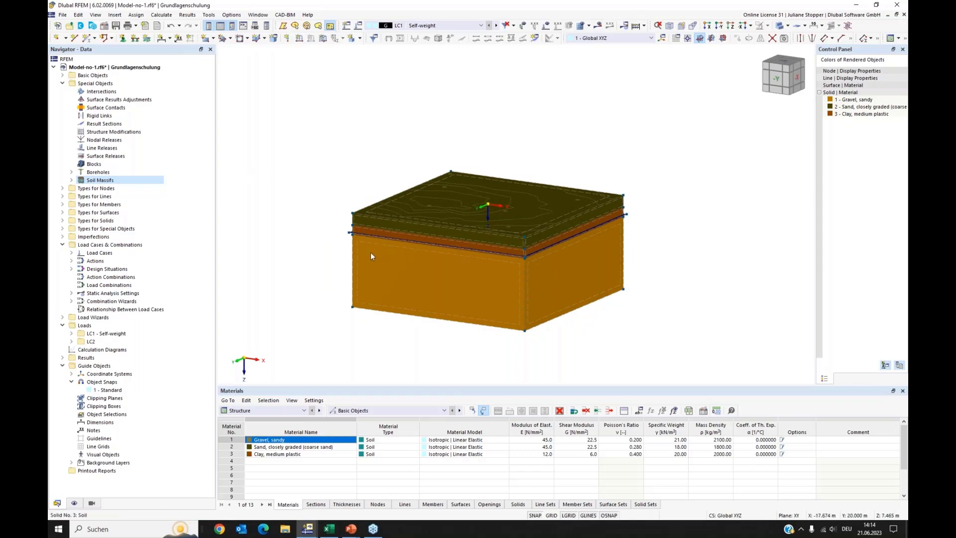
scroll(397, 240, up, 3)
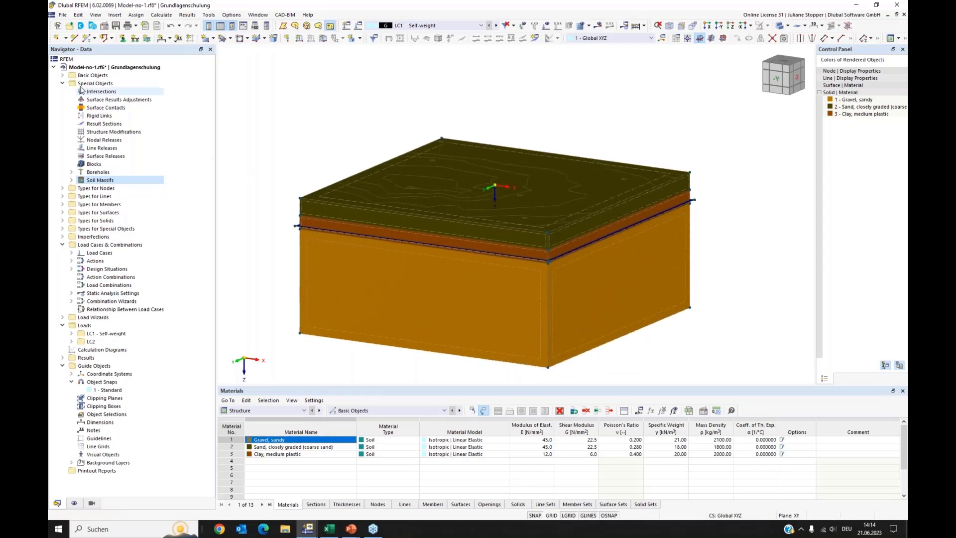
click(62, 75)
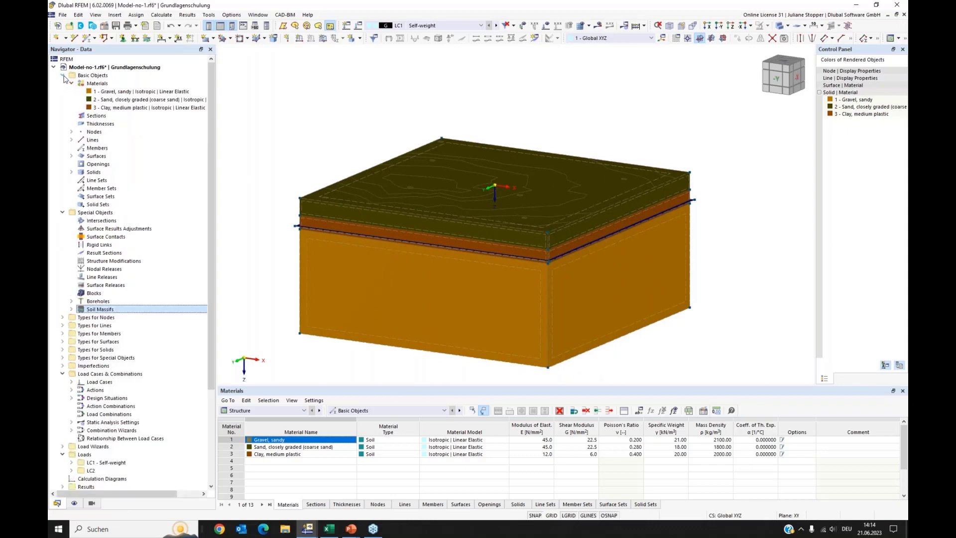
click(72, 172)
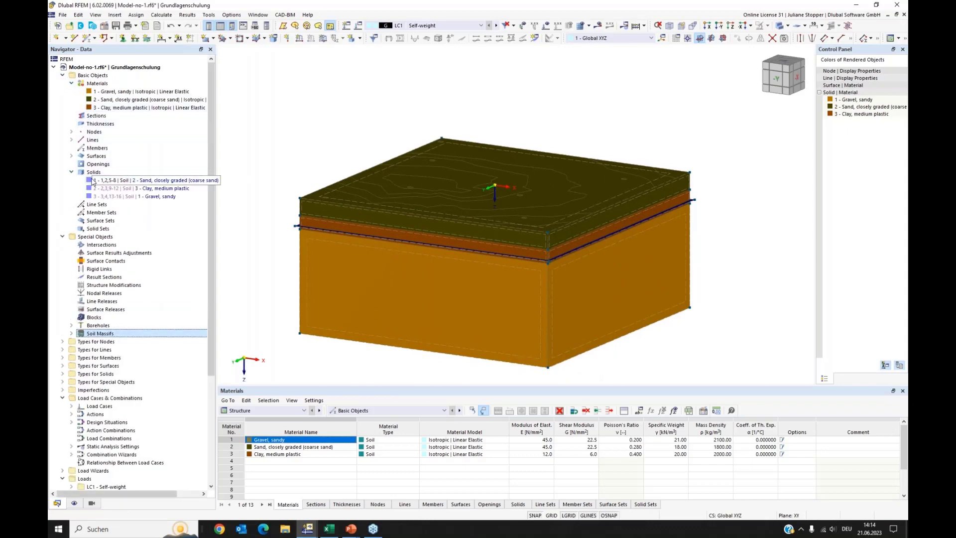
click(91, 180)
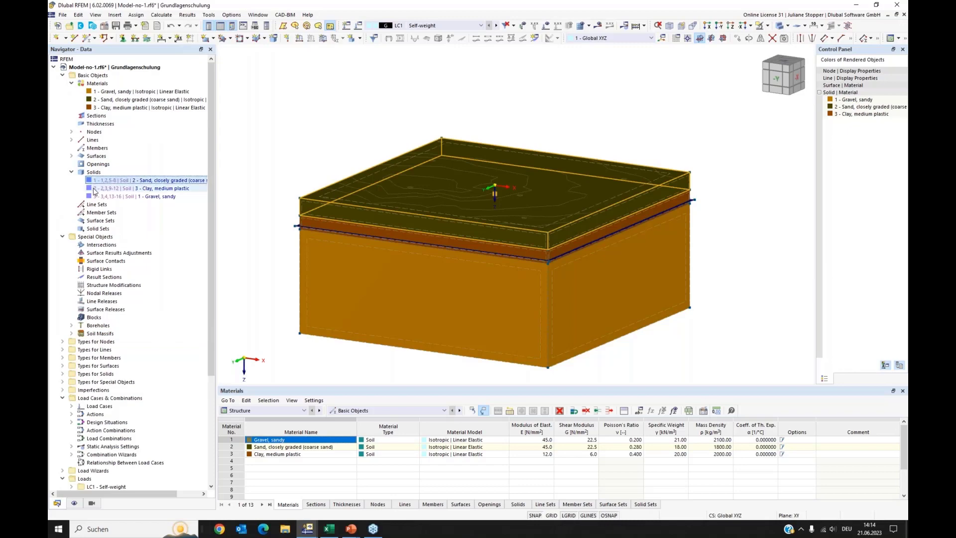
click(100, 189)
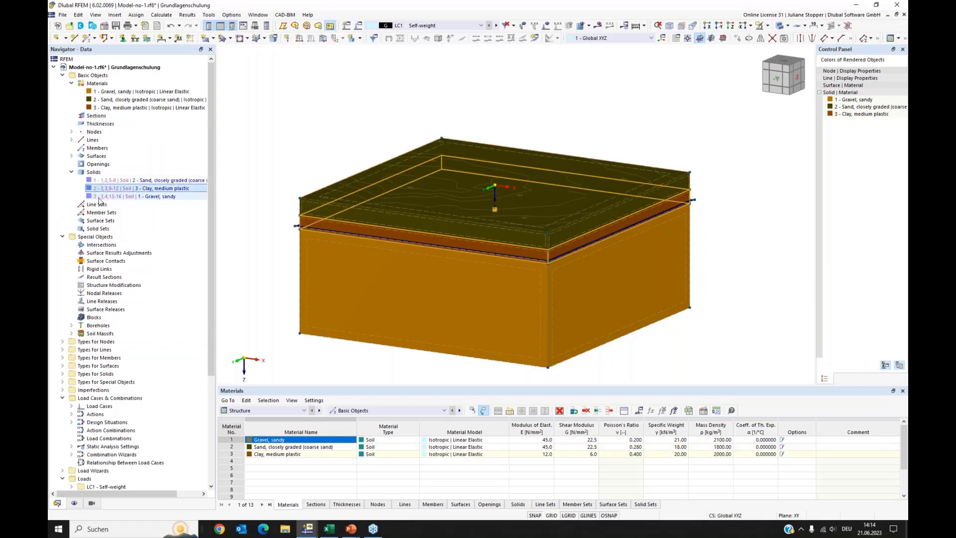
click(99, 197)
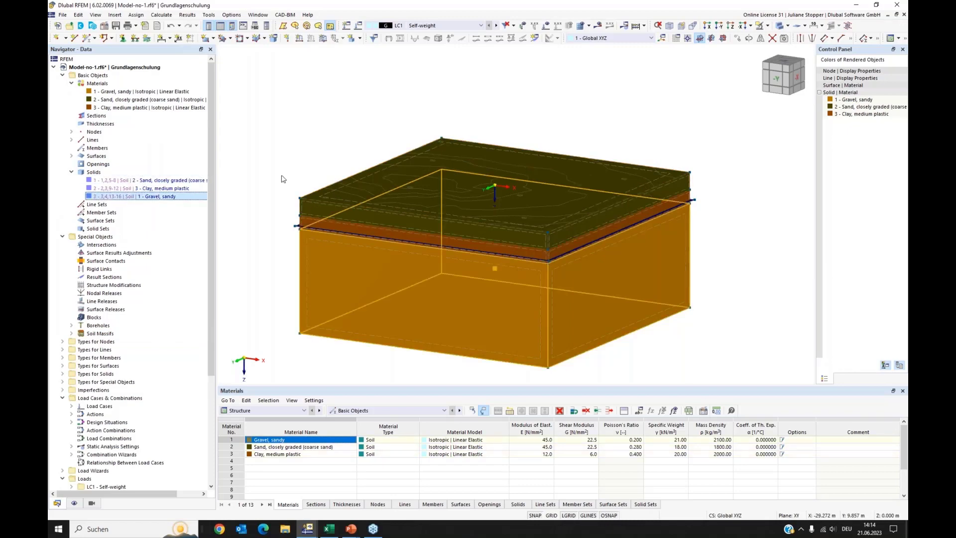
Examine the groundwater surface at the corner of the soil massif up close.
scroll(289, 234, up, 5)
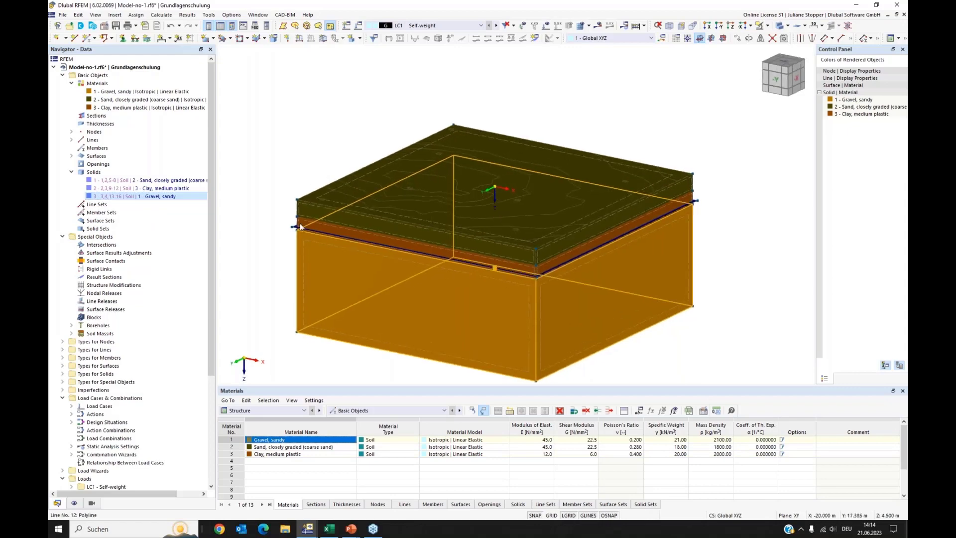
click(282, 236)
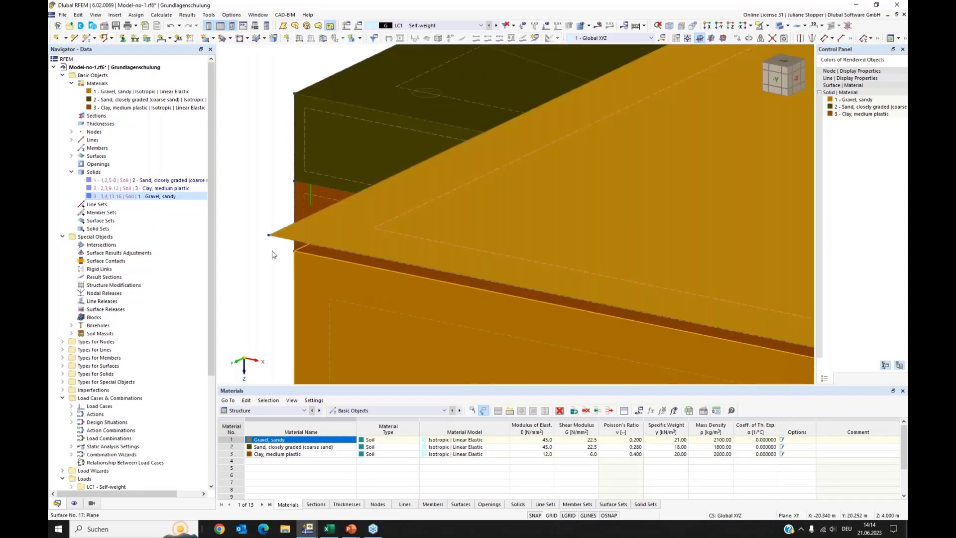
scroll(270, 227, down, 2)
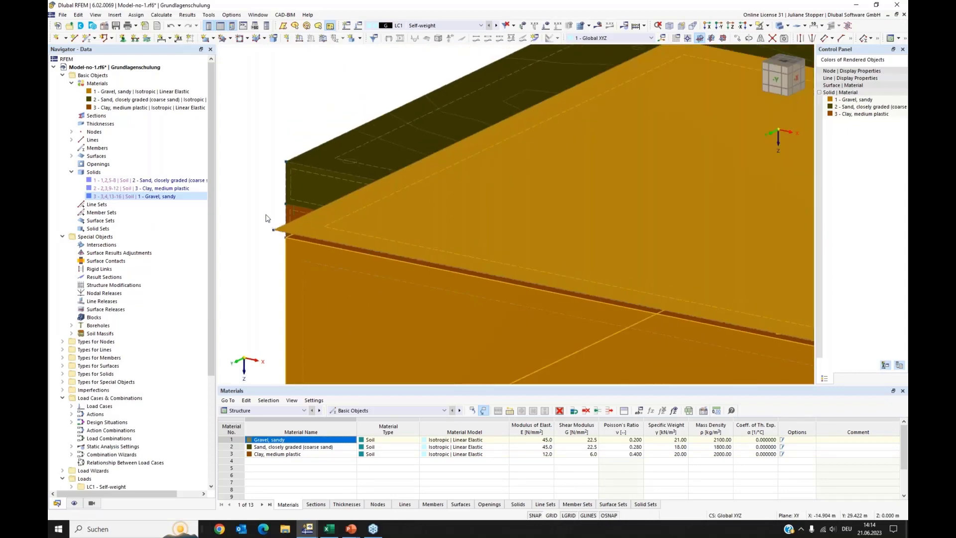
scroll(272, 220, down, 2)
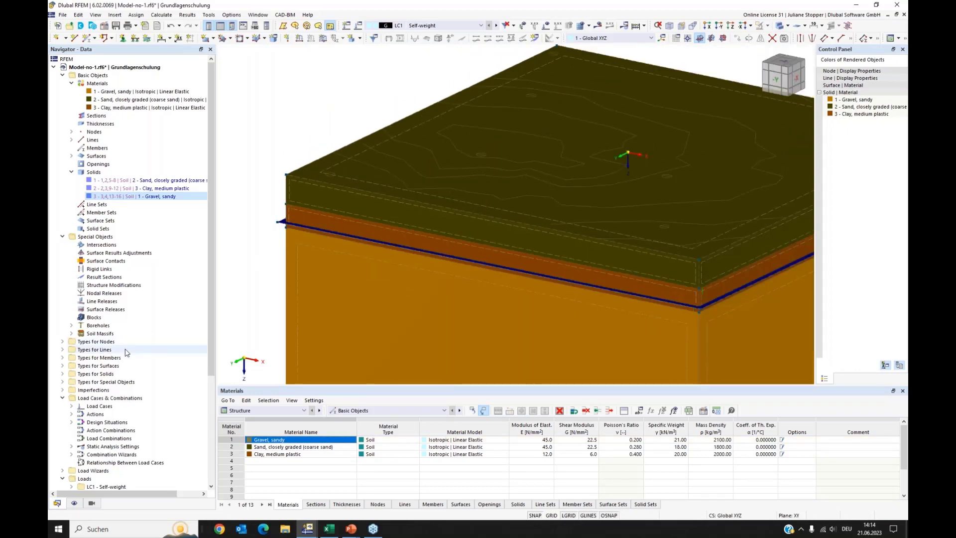
List the surface supports under the surface types and highlight the generated side and base supports of the soil massif one after the other.
click(63, 366)
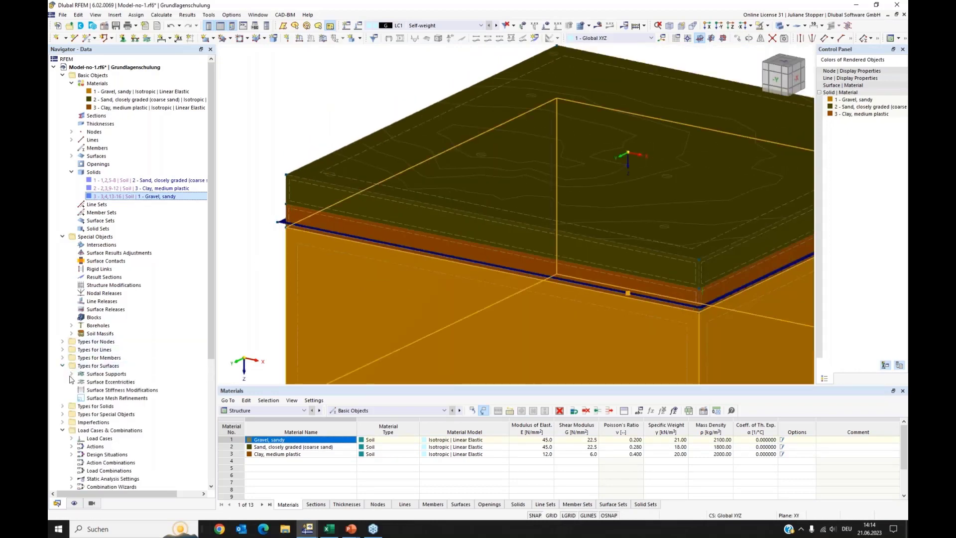
click(71, 374)
click(108, 414)
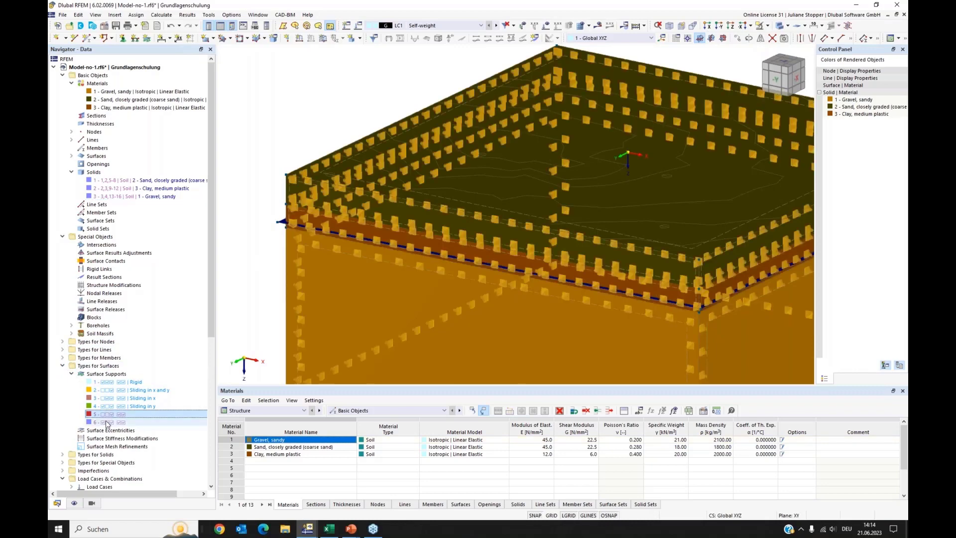
click(107, 422)
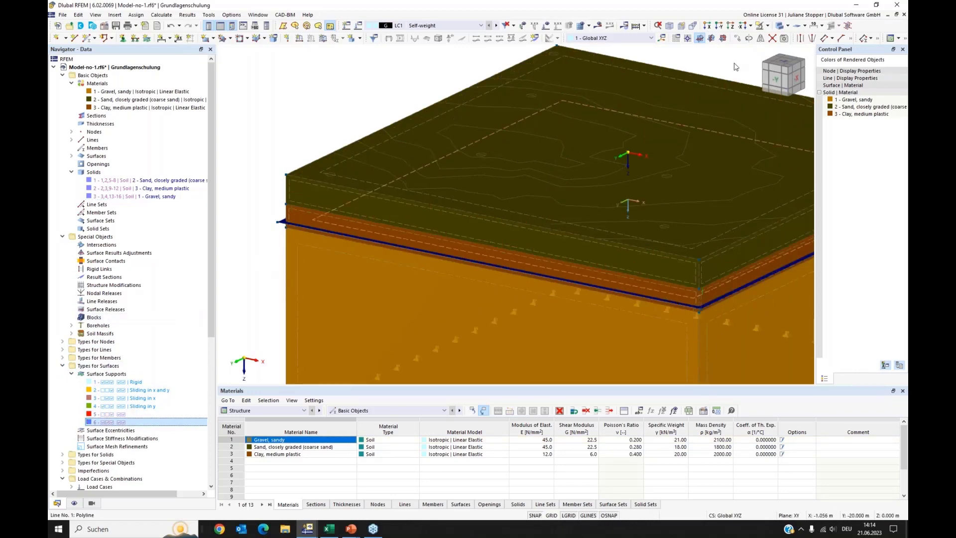
scroll(443, 162, down, 3)
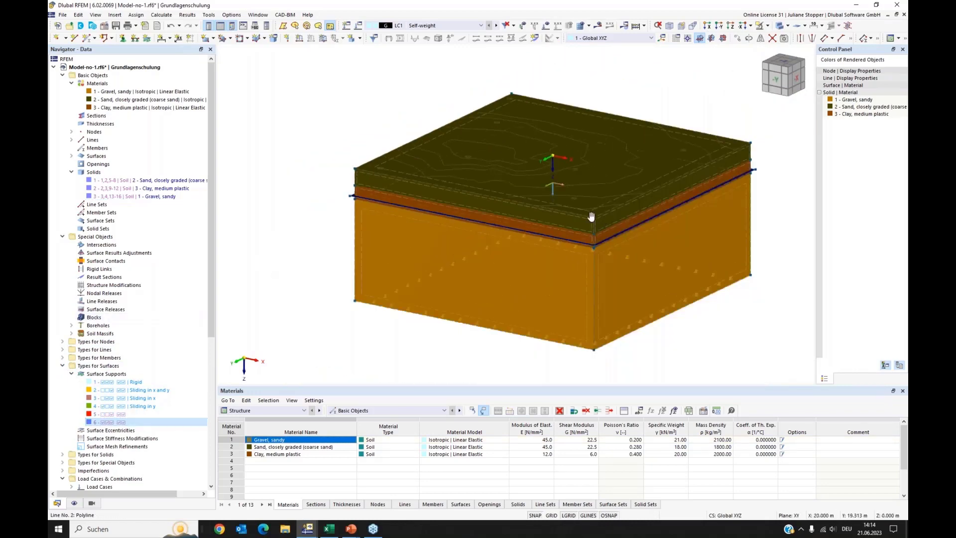
middle_drag(591, 216, 576, 215)
Display the soil massif in wireframe and examine the surface supports on its sides and base together with the boreholes.
click(787, 26)
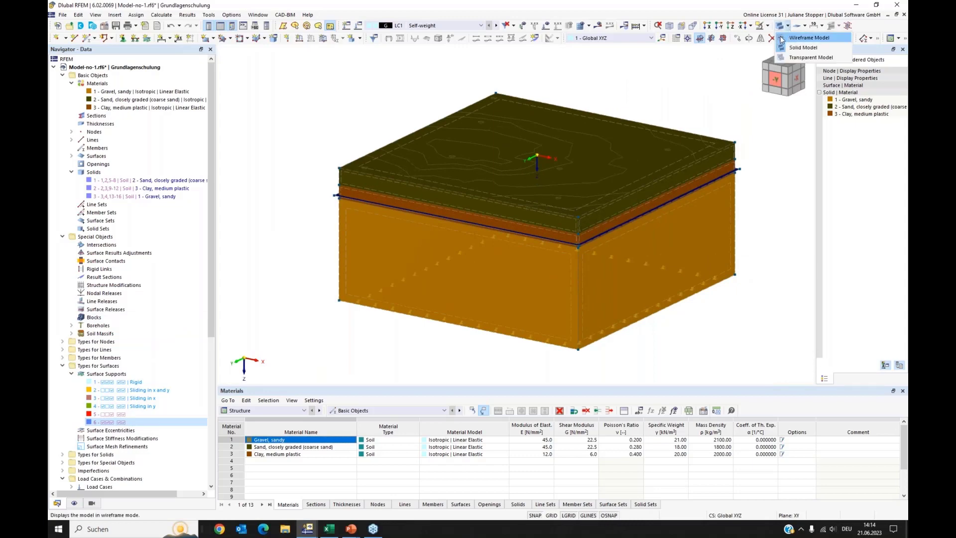
click(794, 37)
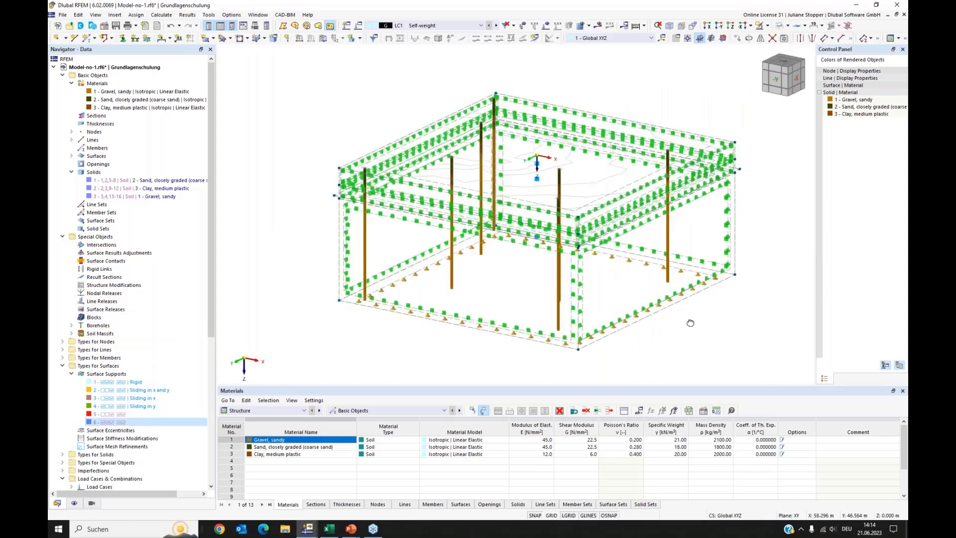
ctrl+middle_drag(690, 323, 416, 222)
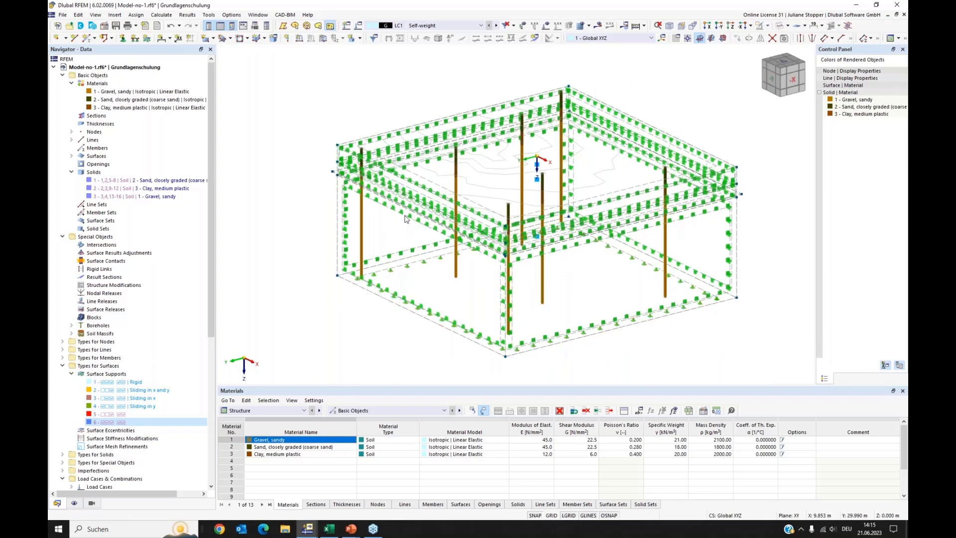
scroll(403, 219, up, 5)
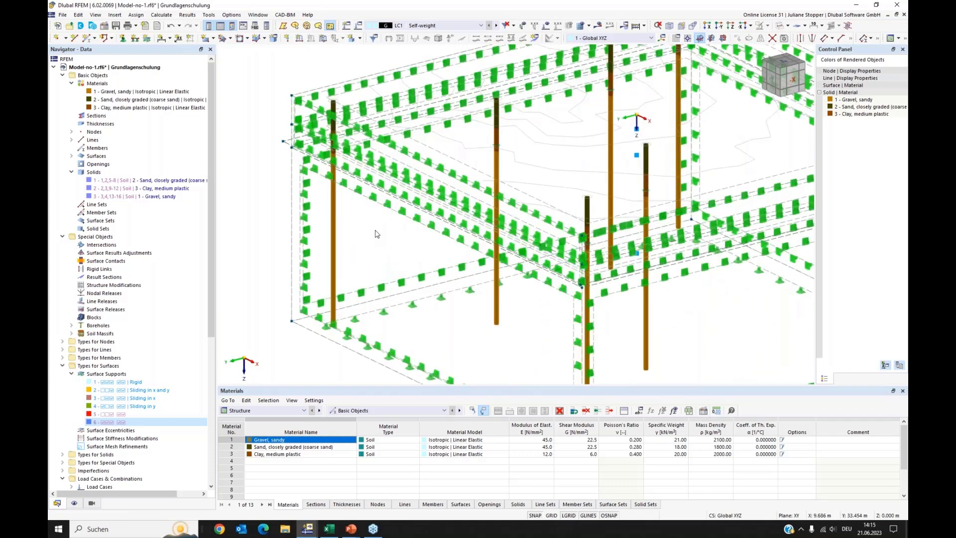
scroll(378, 234, down, 4)
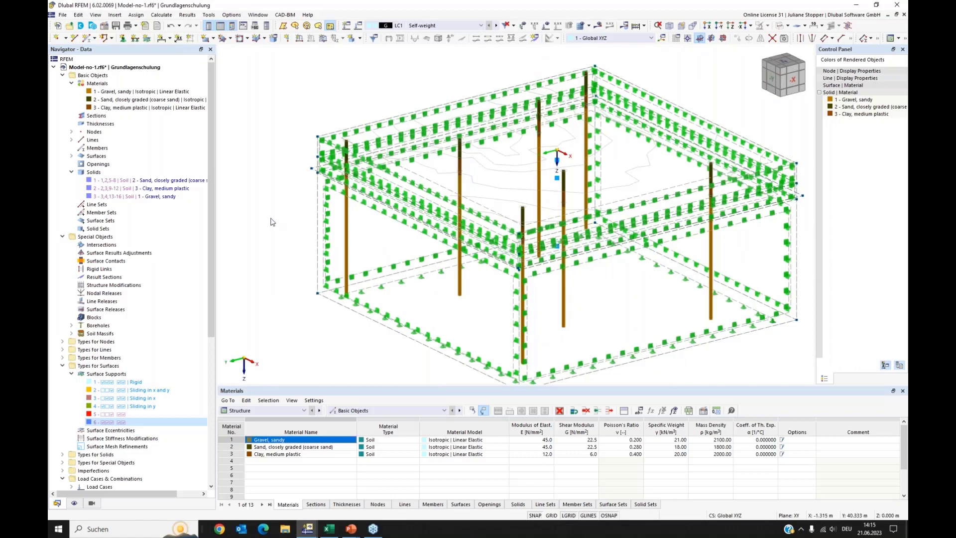
scroll(273, 222, down, 1)
ctrl+middle_drag(264, 214, 267, 238)
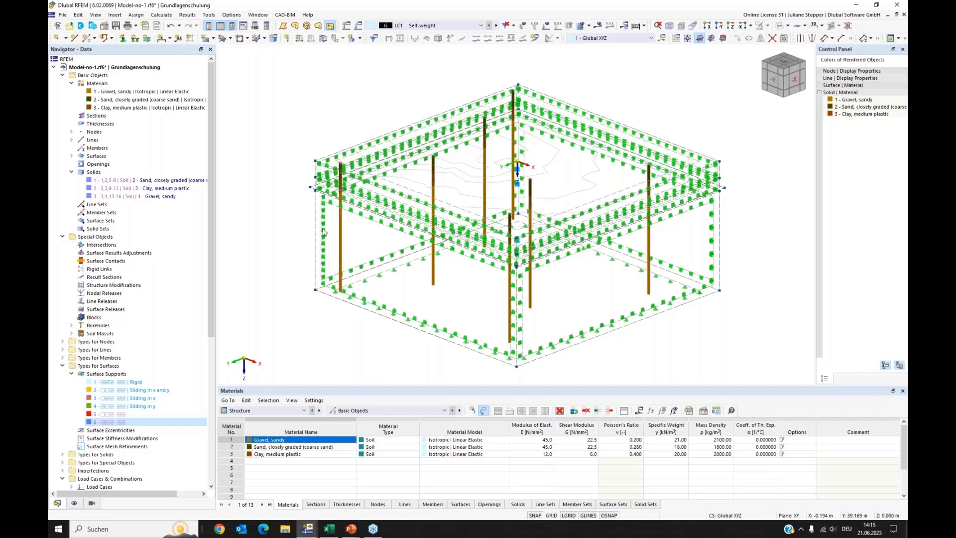
Return the soil massif to solid rendering and save the model.
click(779, 26)
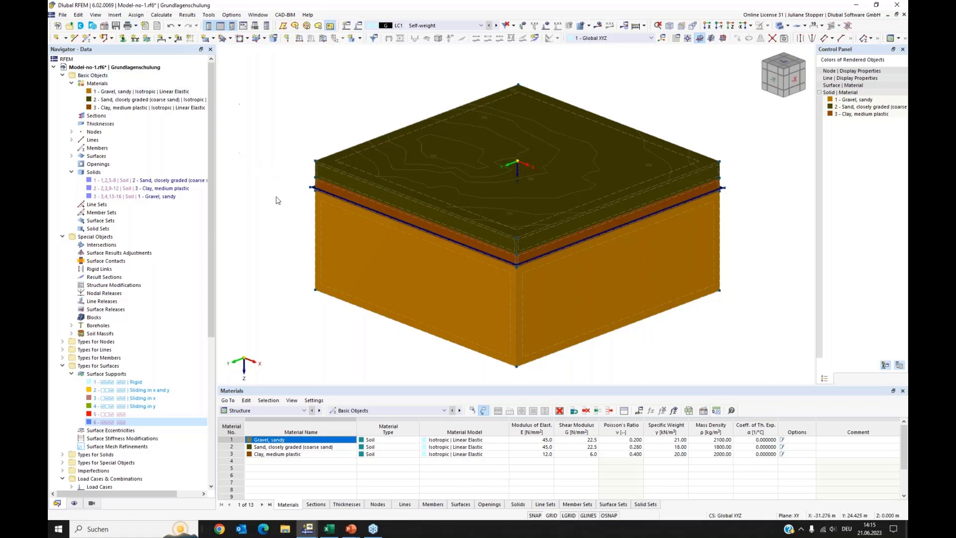
click(116, 26)
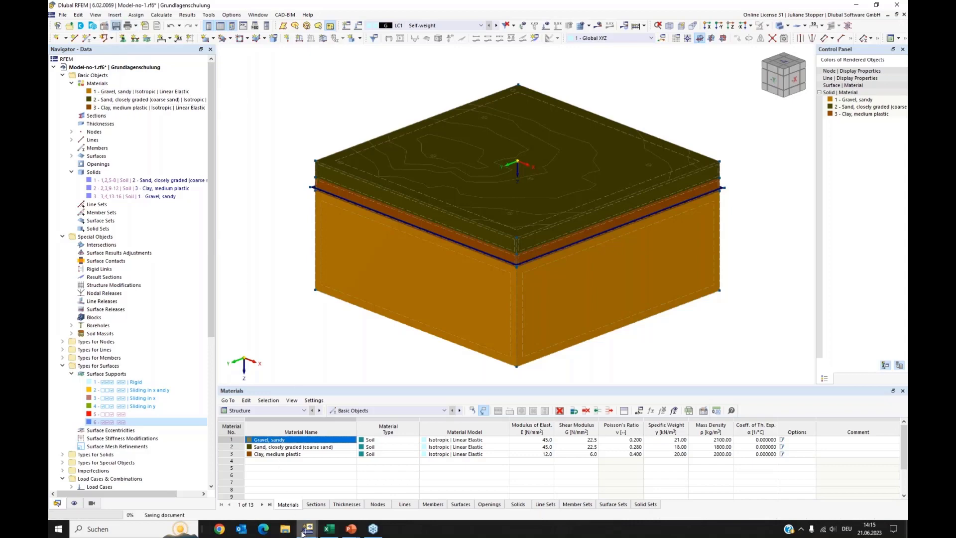
Switch to the empty RFEM window and import the DXF file geländeschnitt.dxf from the folder 02_GeologGeländeschitt-dxf.
mouse_move(305, 531)
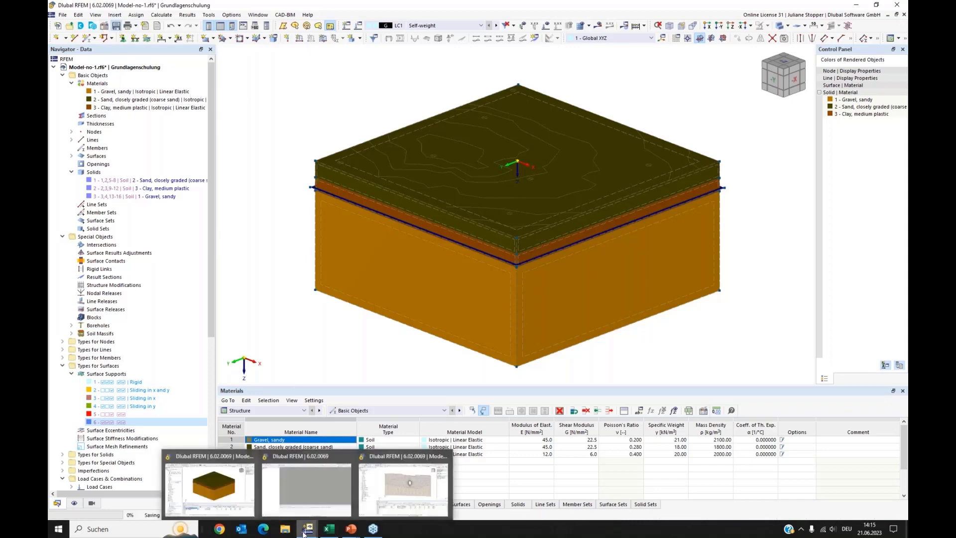
click(306, 484)
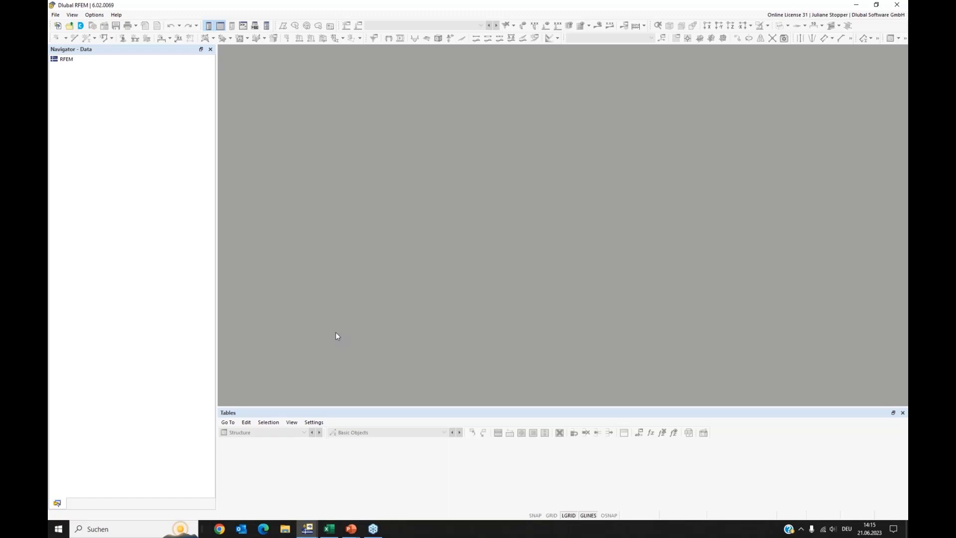
click(56, 15)
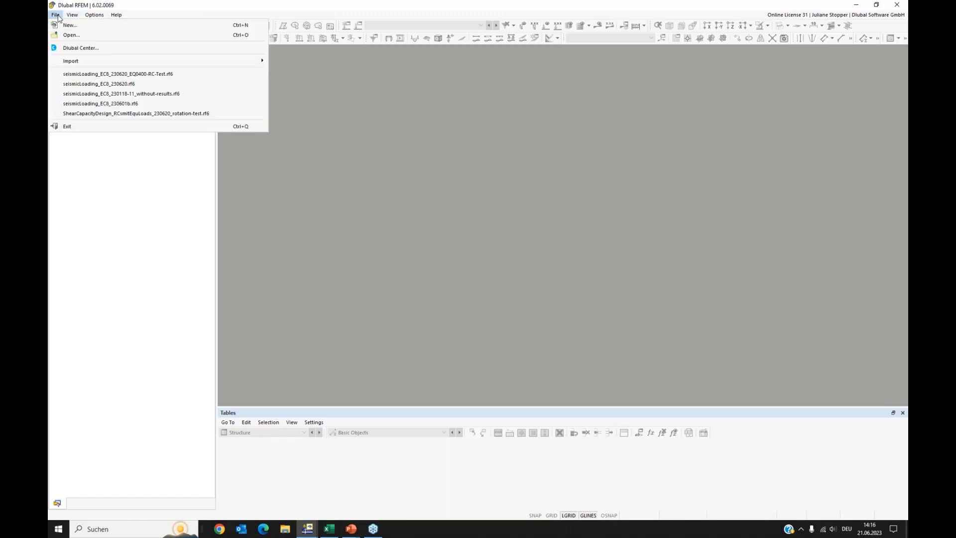
mouse_move(83, 63)
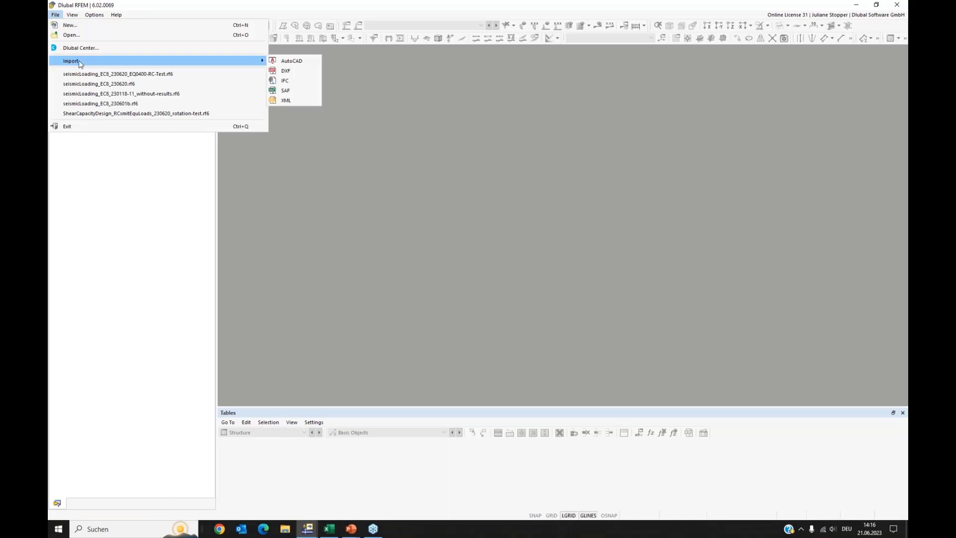
click(287, 74)
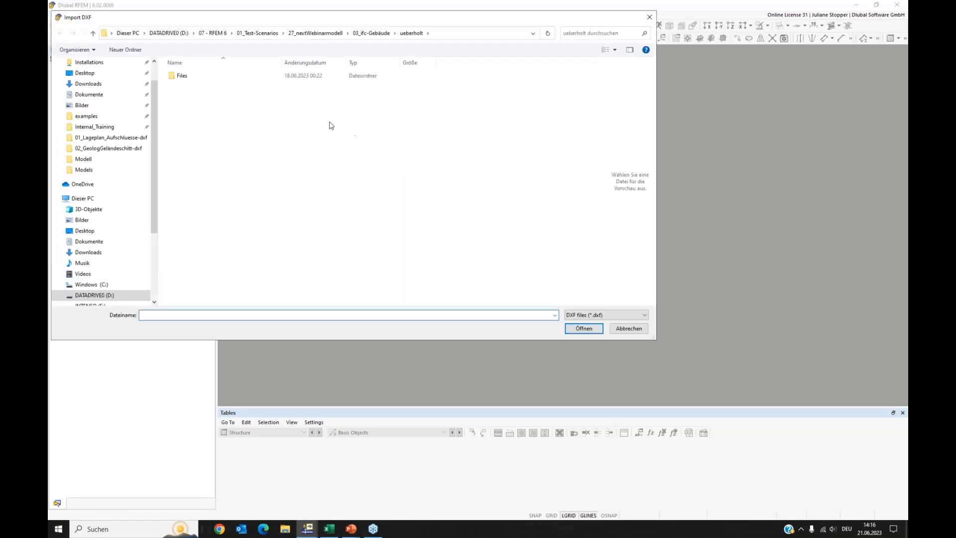
click(332, 33)
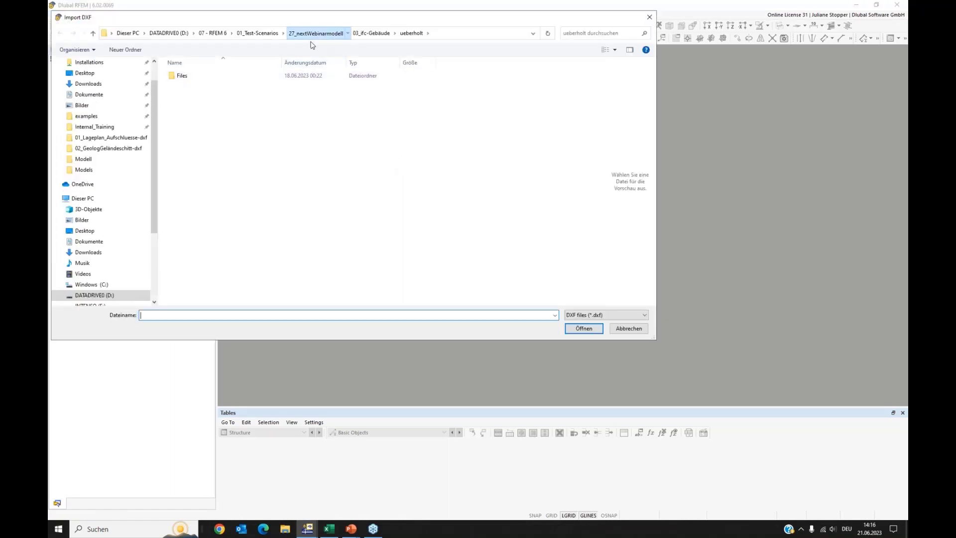
double_click(204, 86)
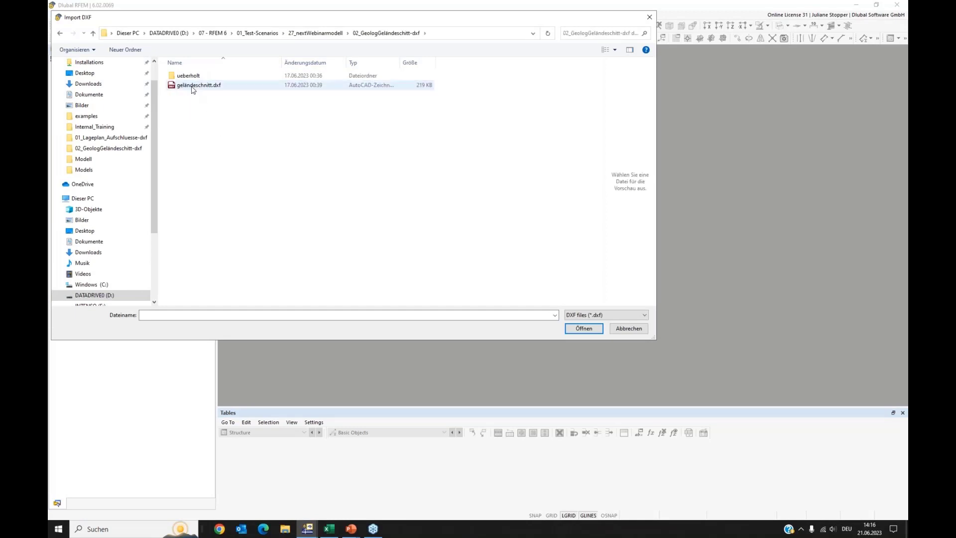
double_click(194, 85)
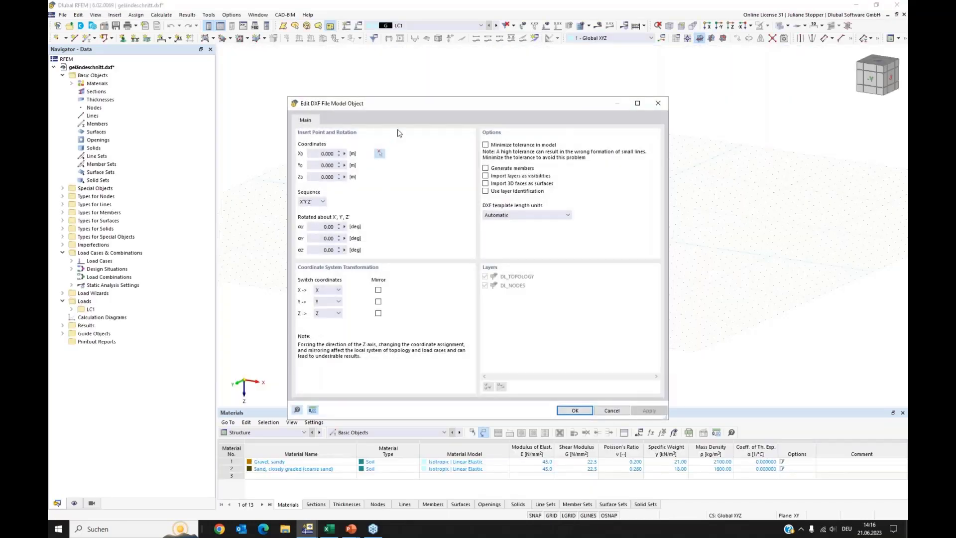
Use layer identification for the DXF import, exclude the layer DL_NODES, and complete the import.
drag(407, 108, 456, 81)
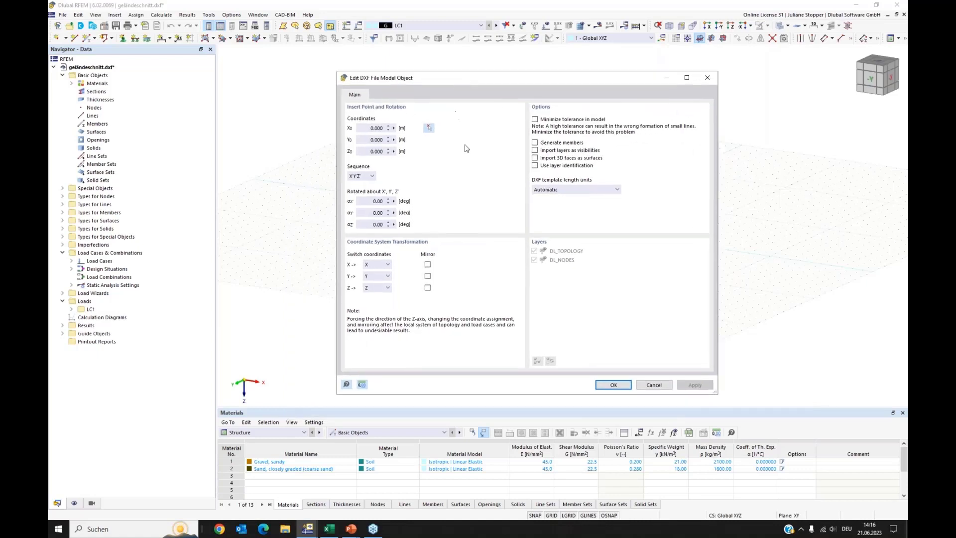
click(535, 166)
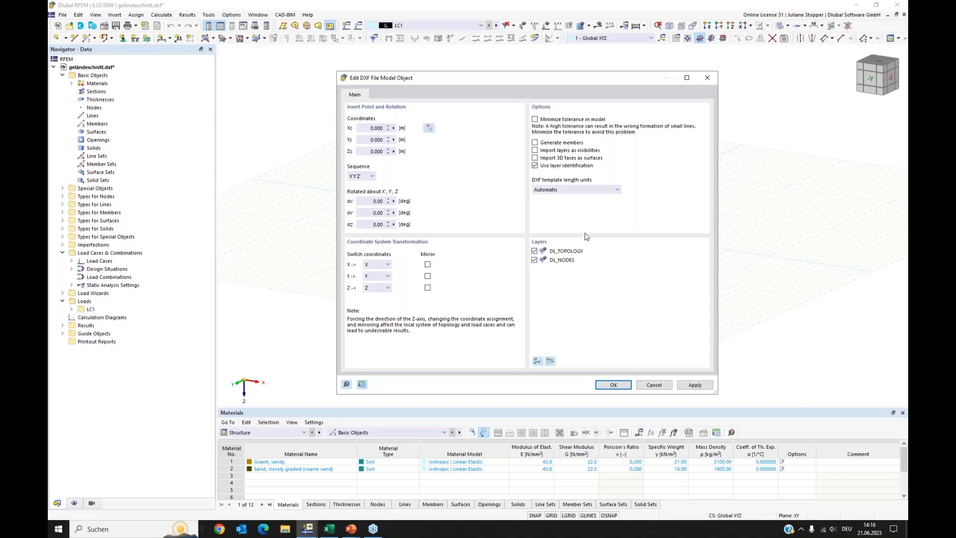
click(534, 260)
click(614, 386)
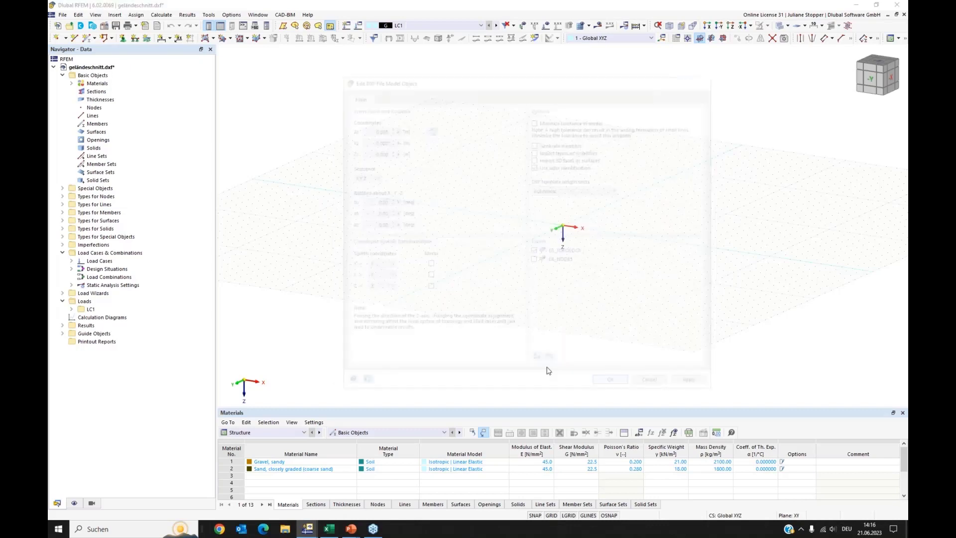
click(518, 403)
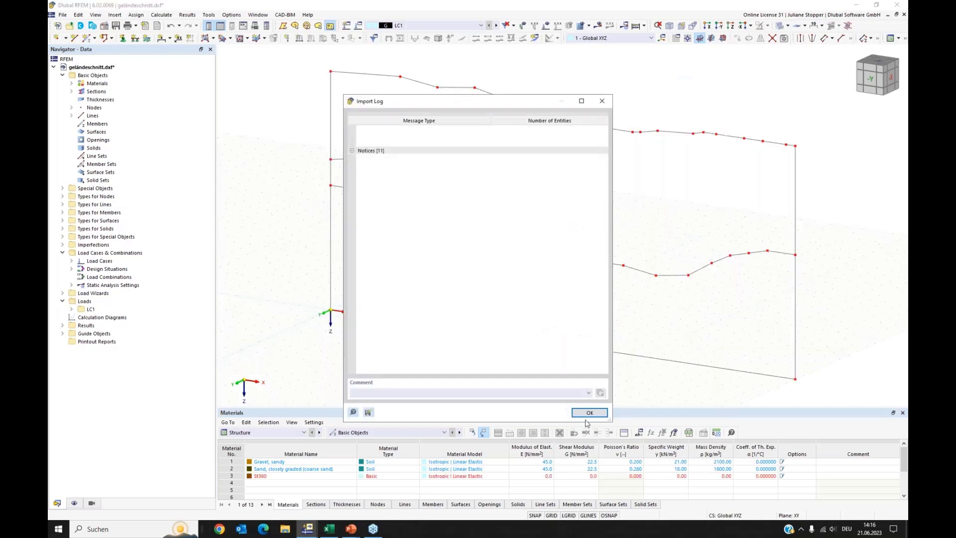
click(586, 408)
Create a surface with stiffness type Without Thickness for the lowest soil layer from the base, side and lower layer boundary lines.
scroll(523, 314, down, 1)
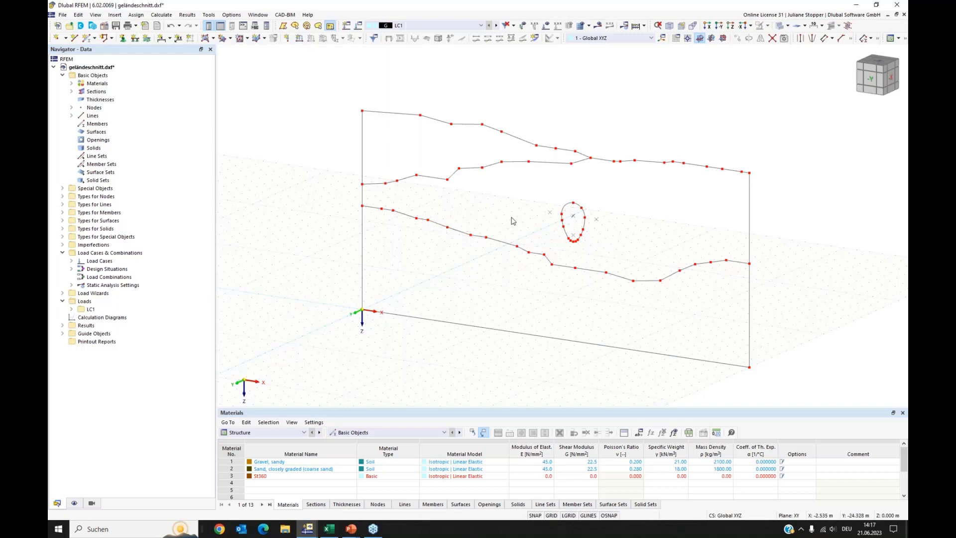
middle_drag(623, 203, 664, 216)
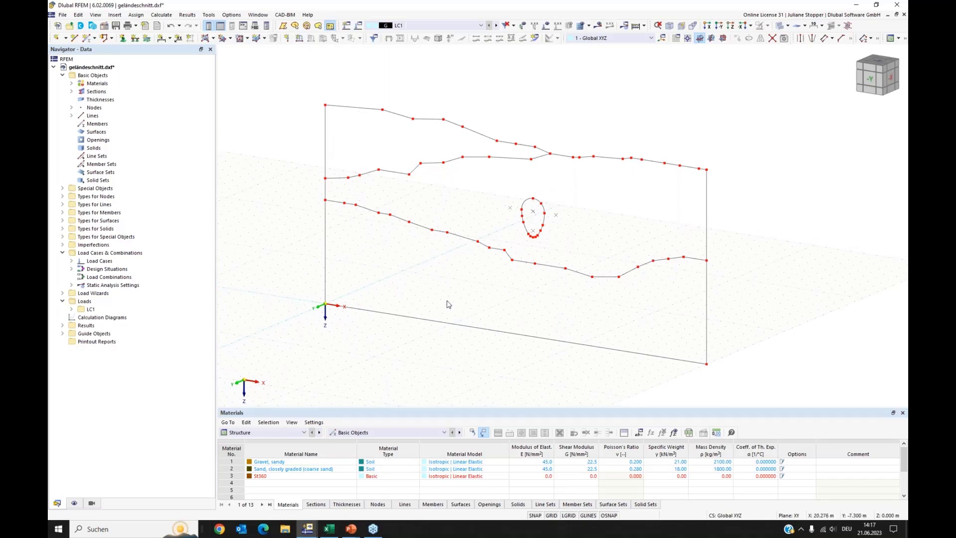
click(213, 38)
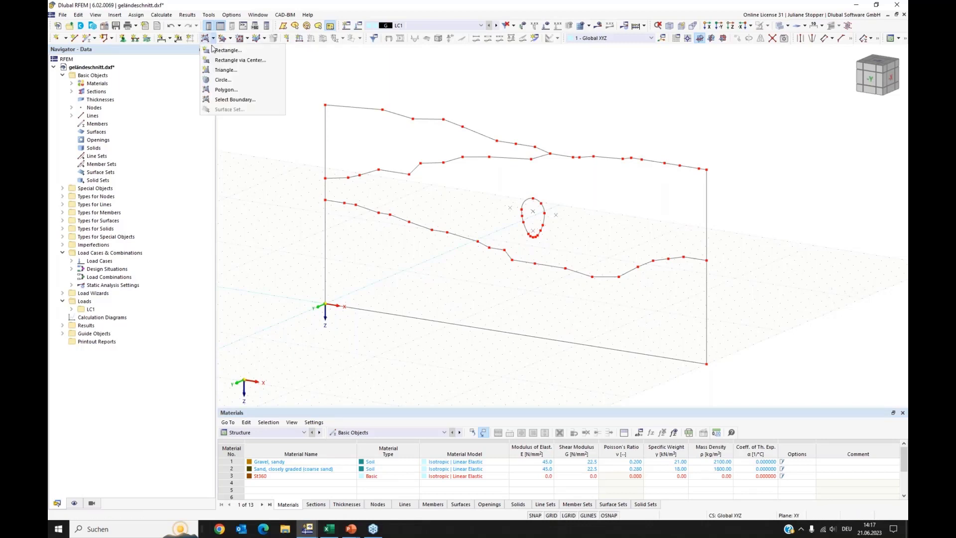
click(221, 99)
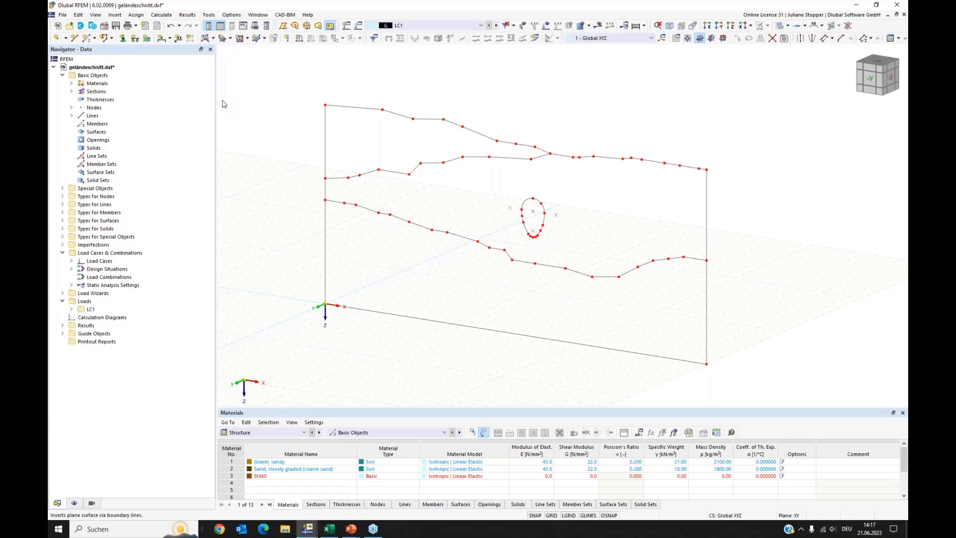
click(409, 323)
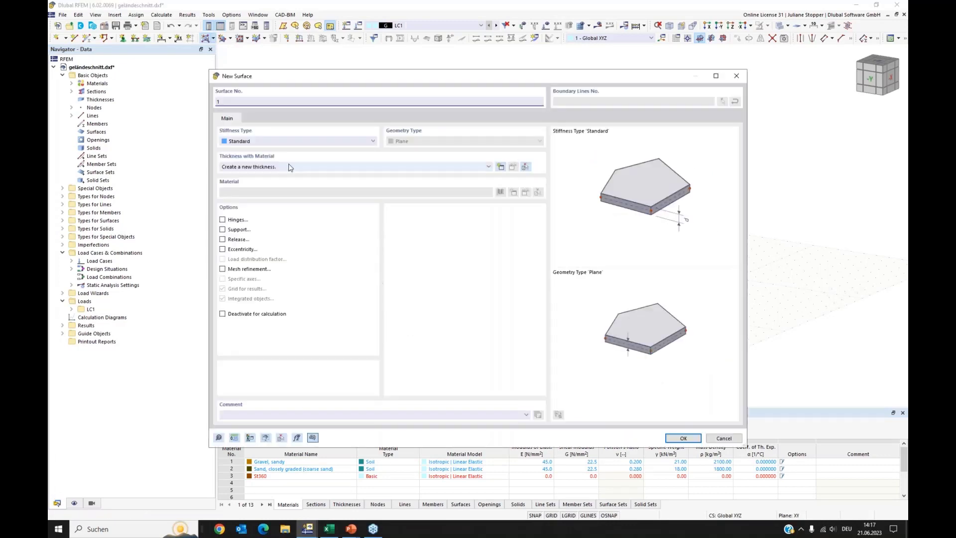
click(265, 143)
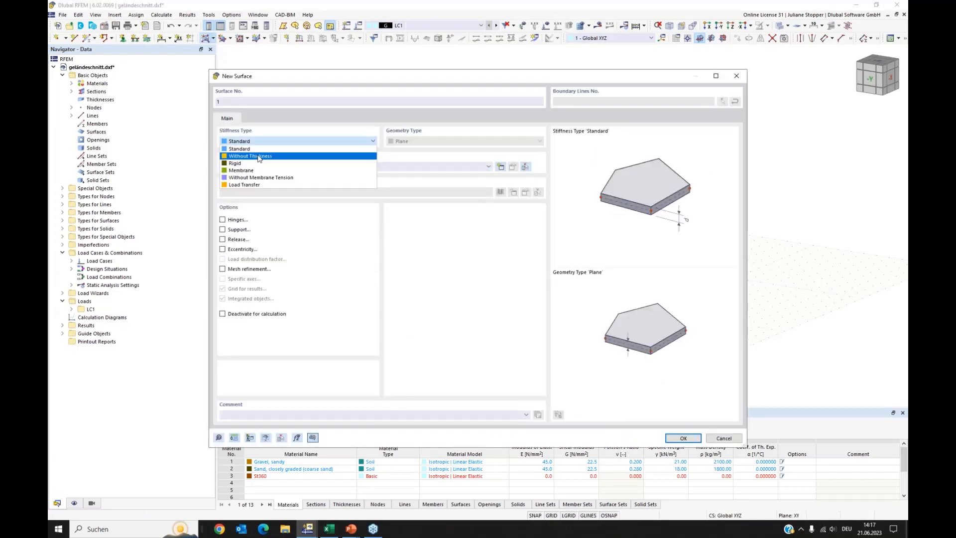
click(259, 156)
click(683, 438)
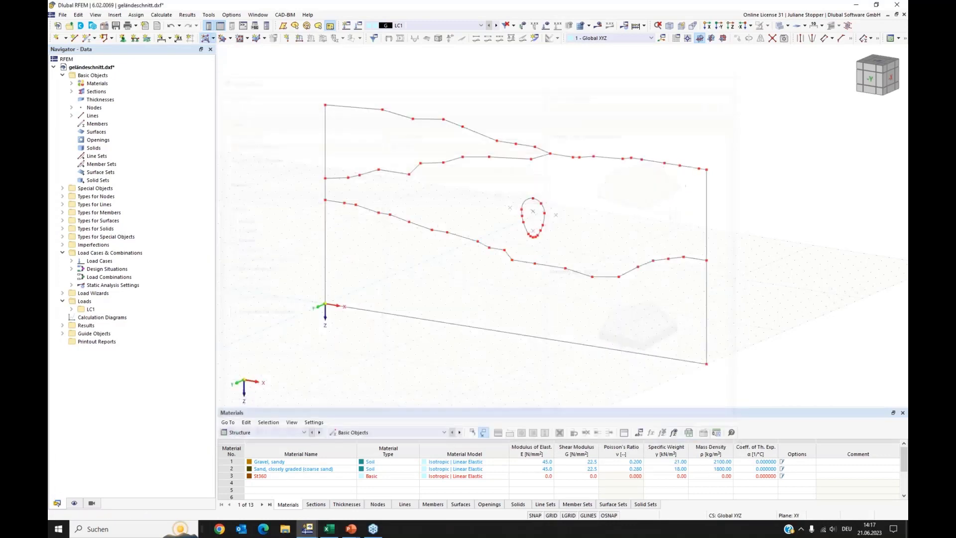
click(501, 332)
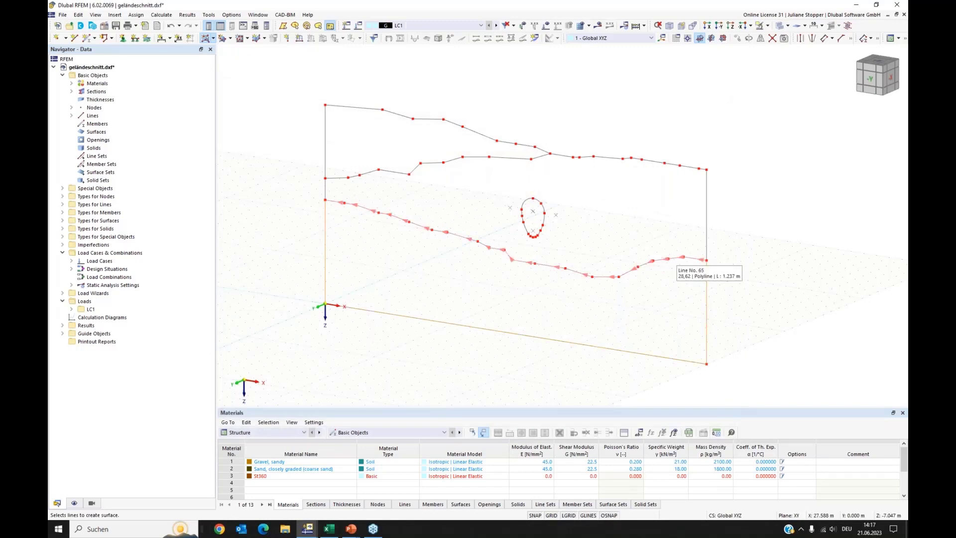
click(604, 273)
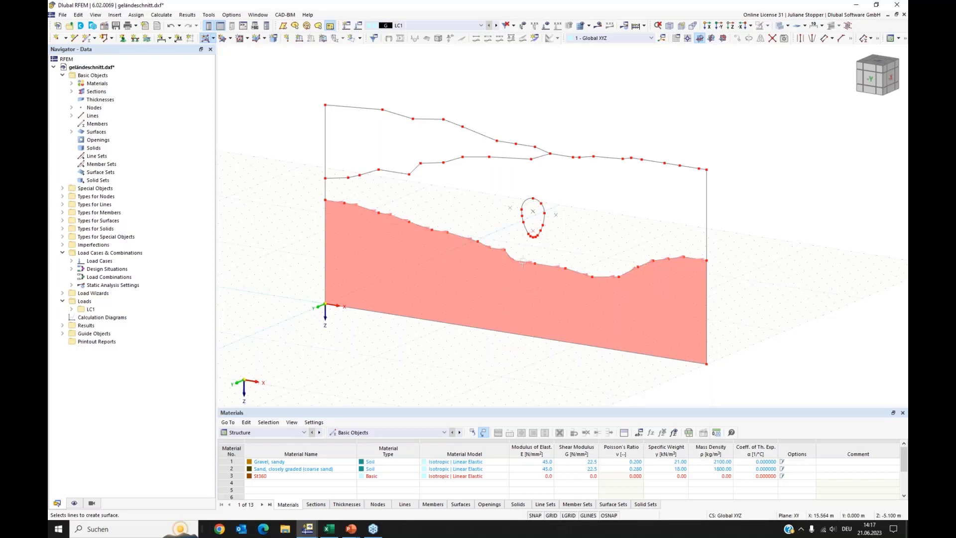
Create a surface for the middle soil layer around the tunnel outline by selecting the upper layer line and the remaining side boundary.
click(542, 158)
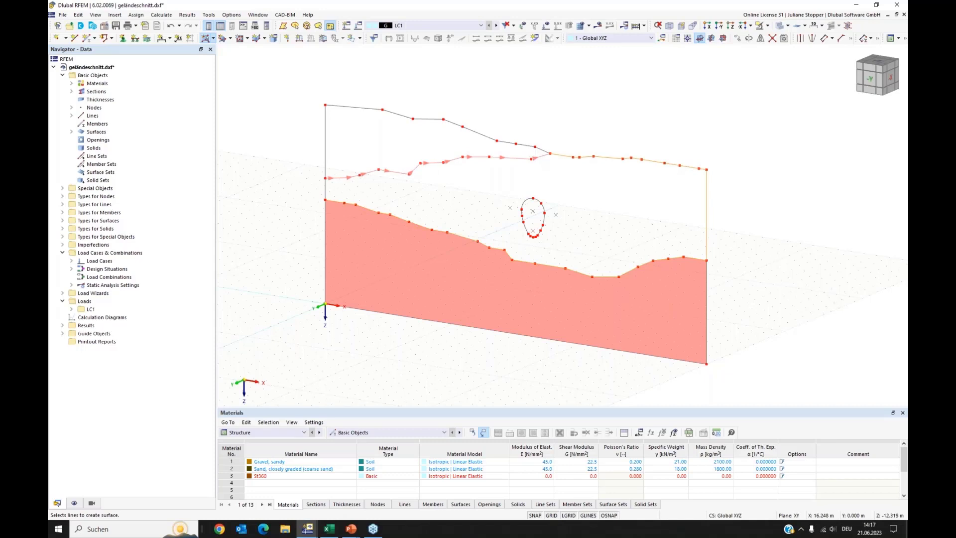
click(326, 191)
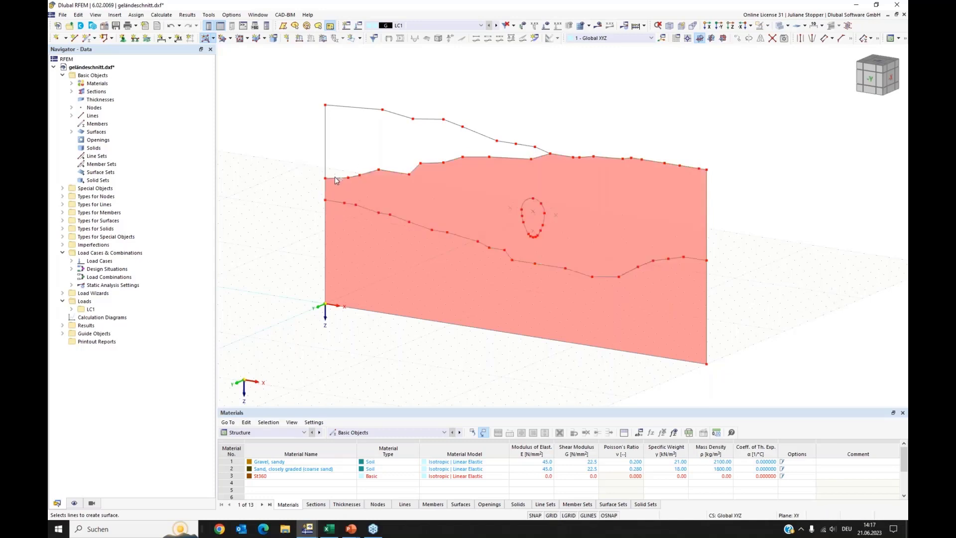
Create the surface for the upper soil layer by selecting its remaining vertical side boundary line.
click(326, 142)
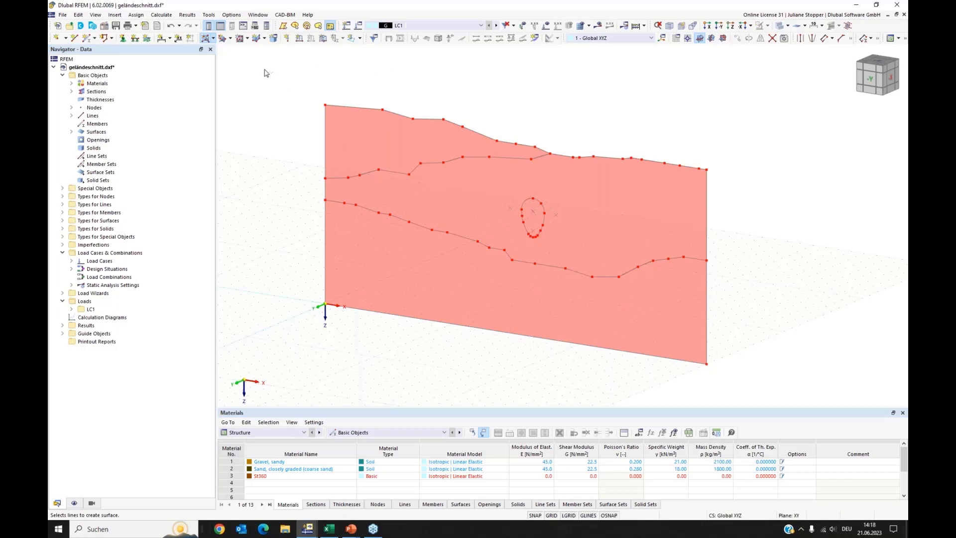
click(230, 40)
Insert an opening in the middle soil surface graphically using the boundary lines of the tunnel outline.
click(534, 234)
ctrl+middle_drag(537, 232, 535, 238)
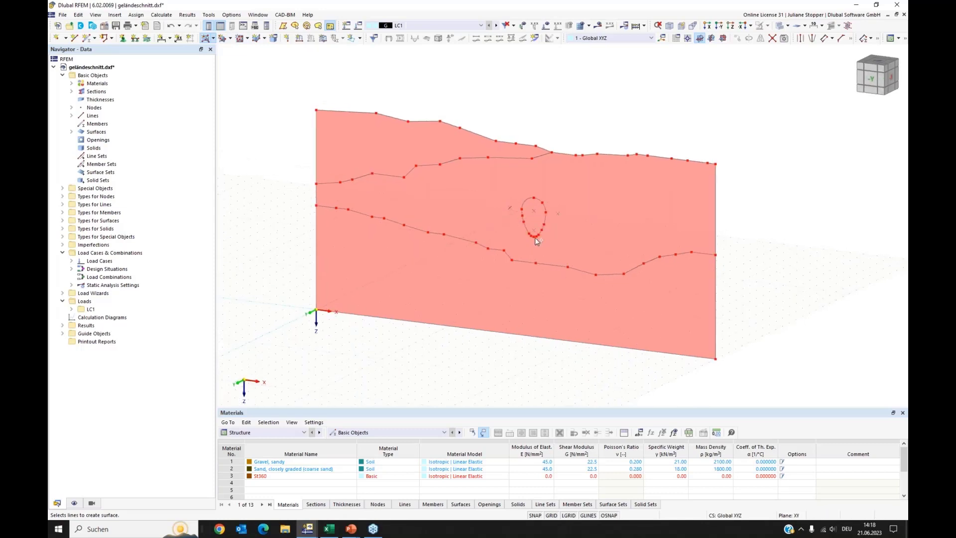
click(247, 40)
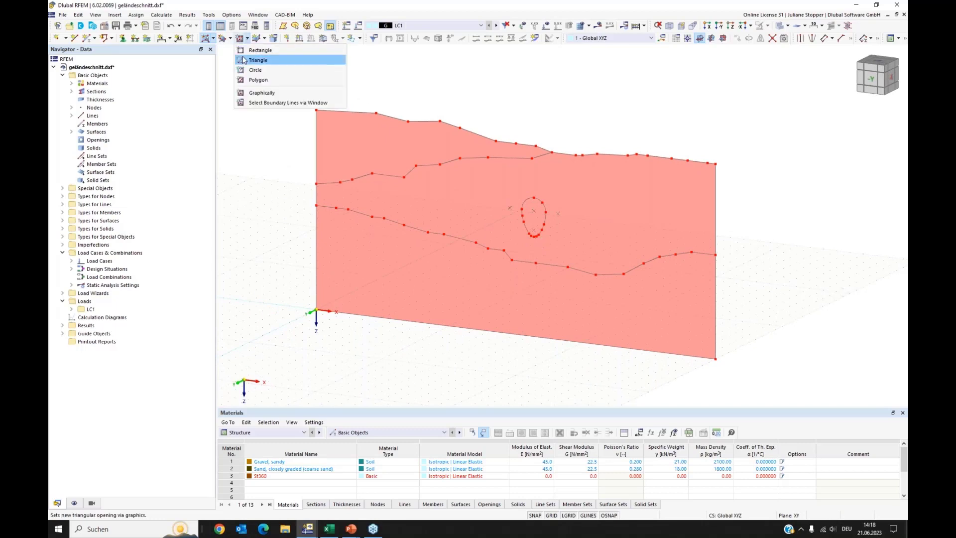
click(241, 94)
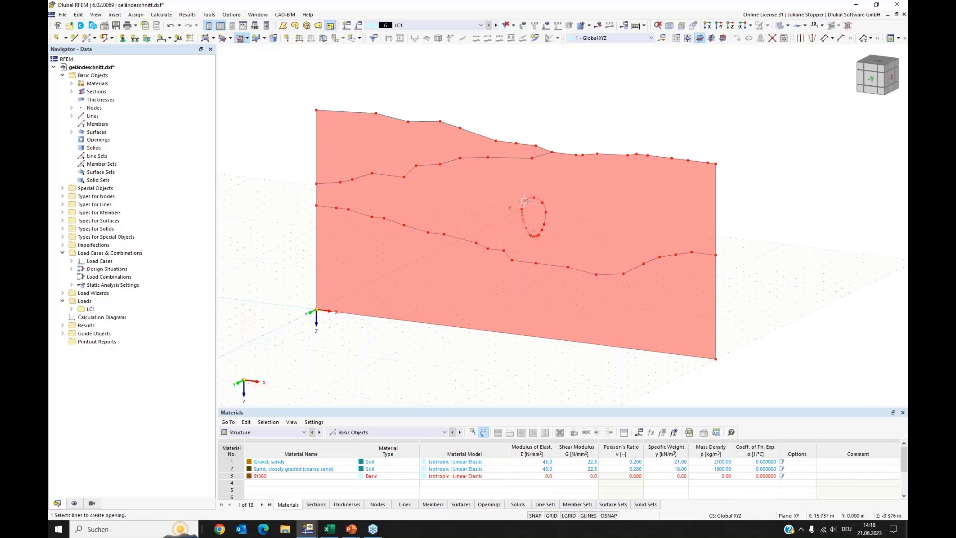
scroll(536, 233, up, 5)
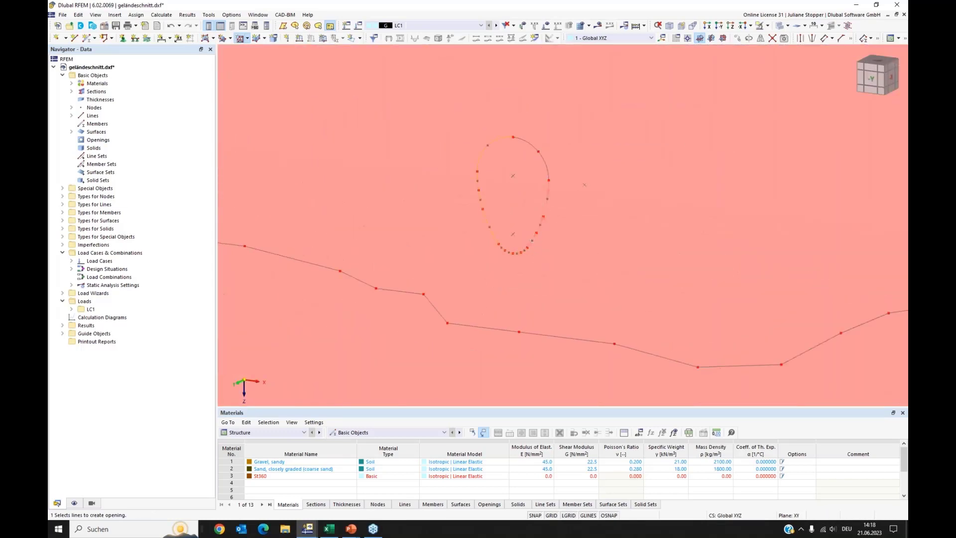
click(512, 204)
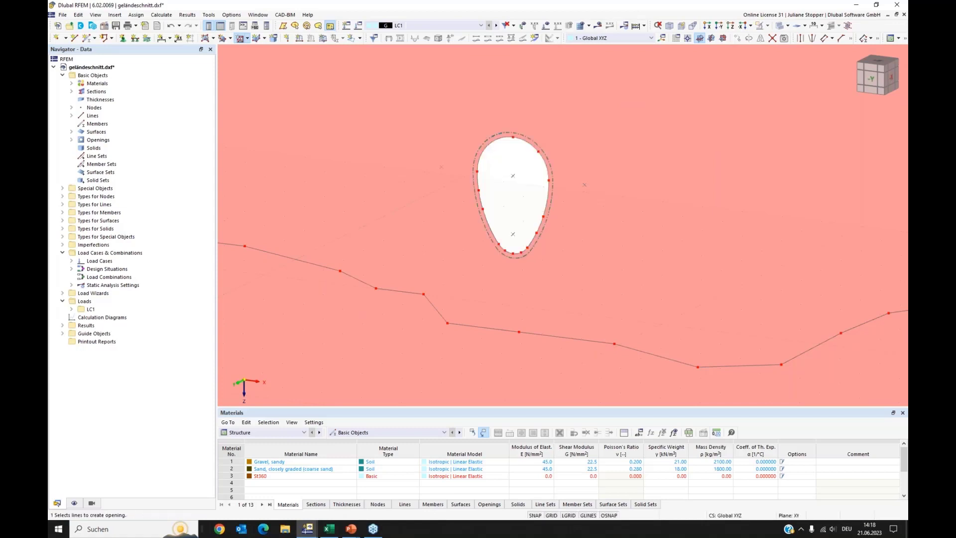
scroll(514, 209, down, 5)
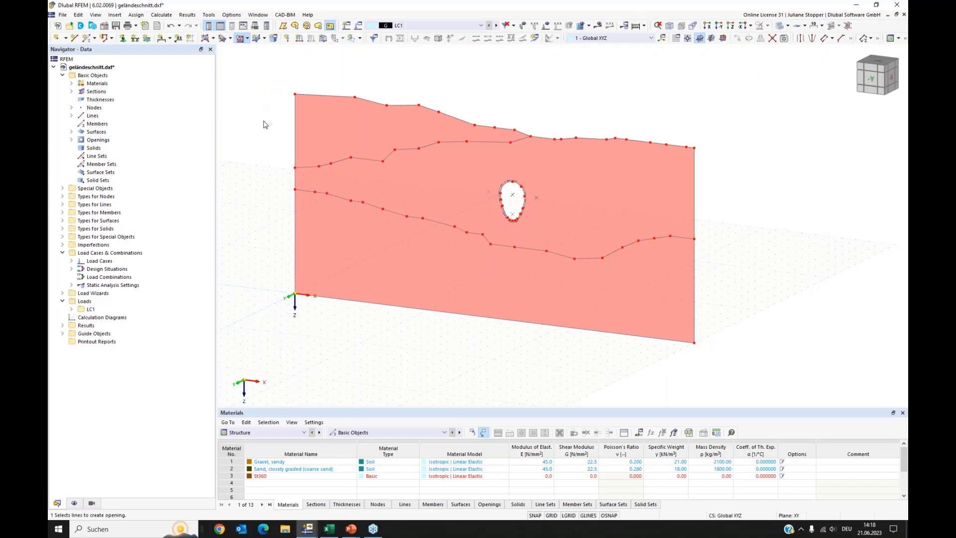
key(Escape)
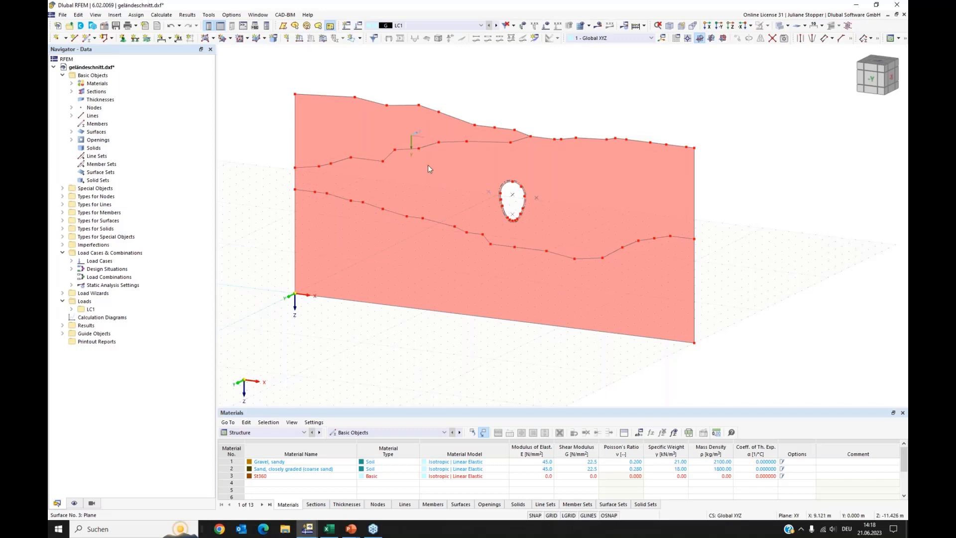
Display the local axis systems of the surfaces and reverse the local axis system of the upper soil surface.
right_click(356, 155)
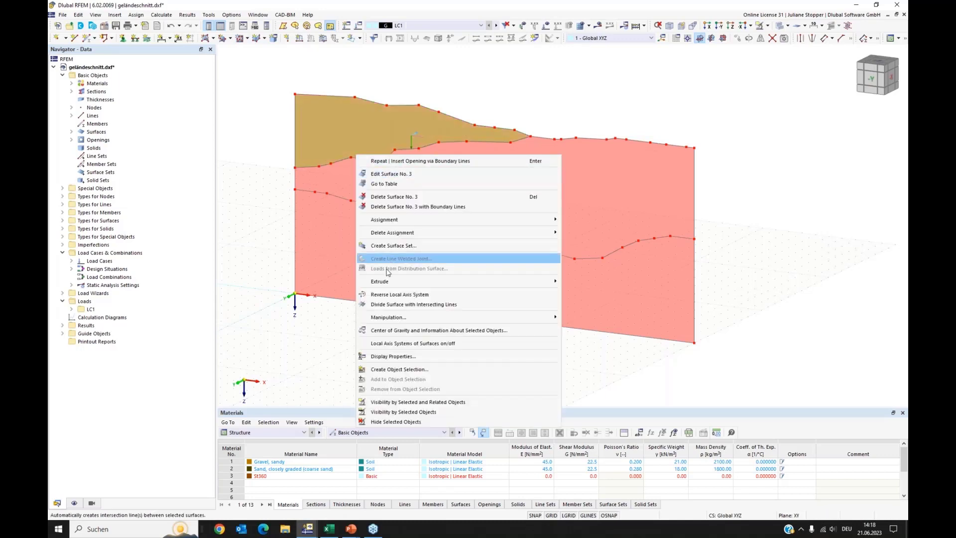
click(372, 344)
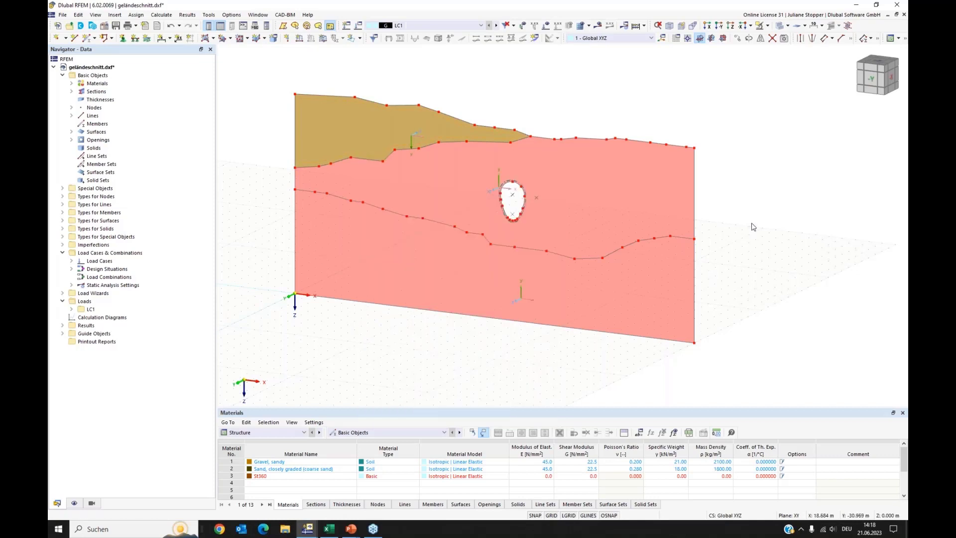
ctrl+middle_drag(737, 249, 611, 277)
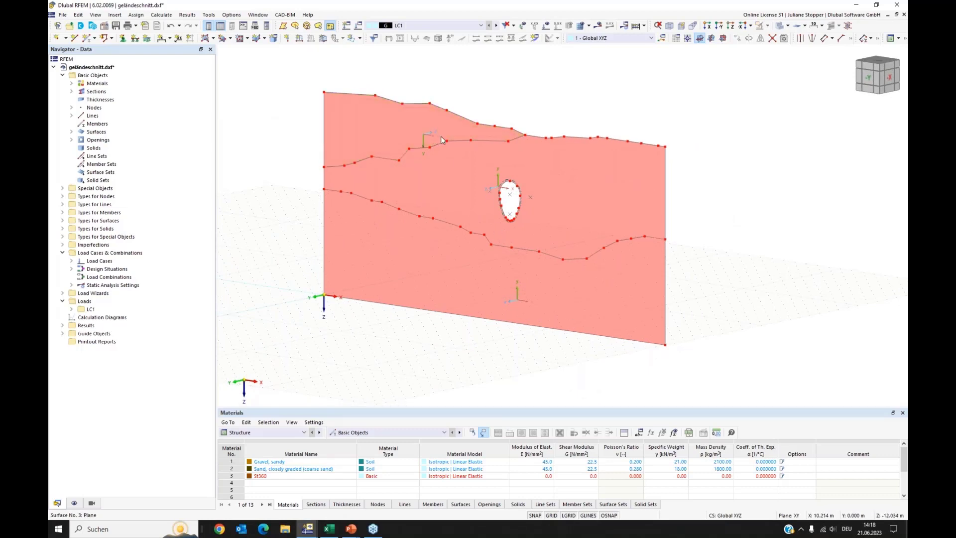
right_click(419, 111)
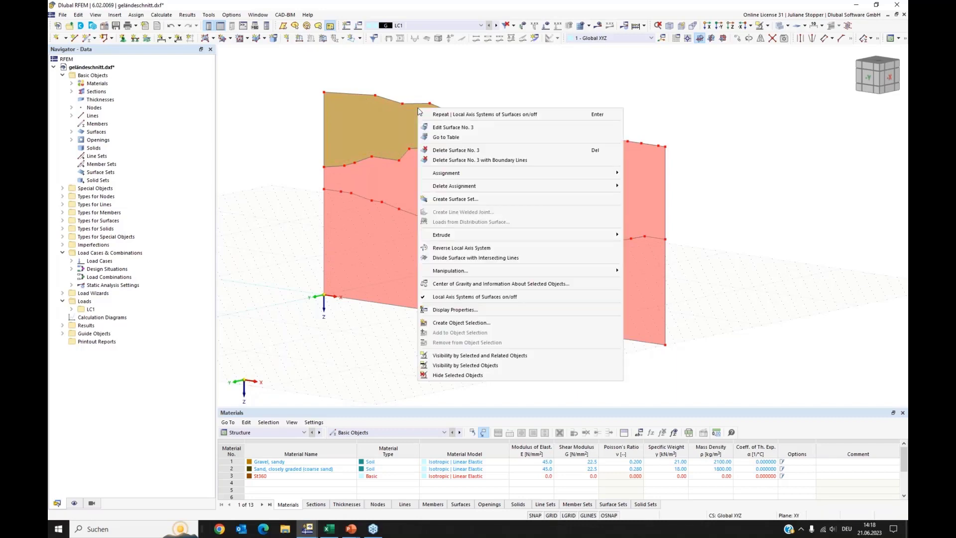
click(445, 248)
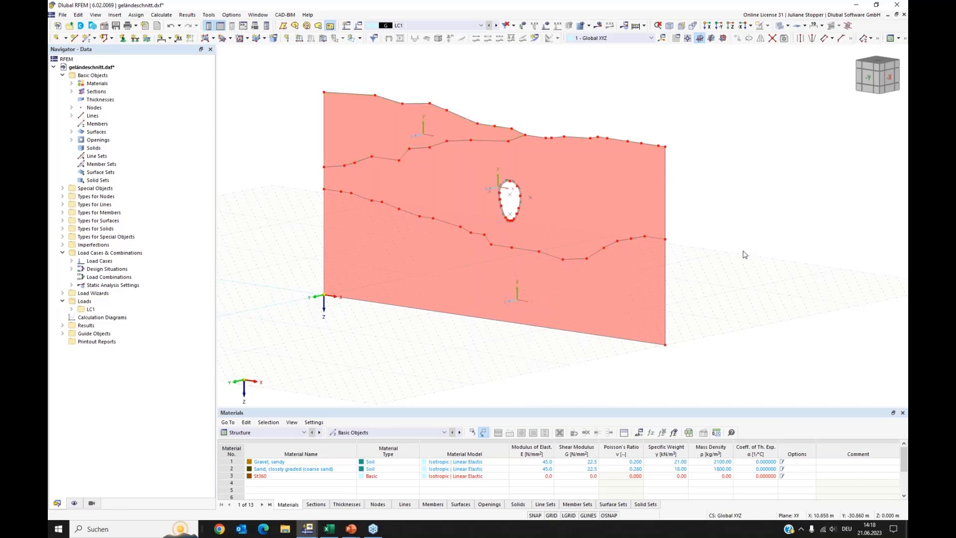
Extrude all three soil surfaces into solids with a height of -1 m and the material Gravel, sandy.
drag(475, 85, 433, 346)
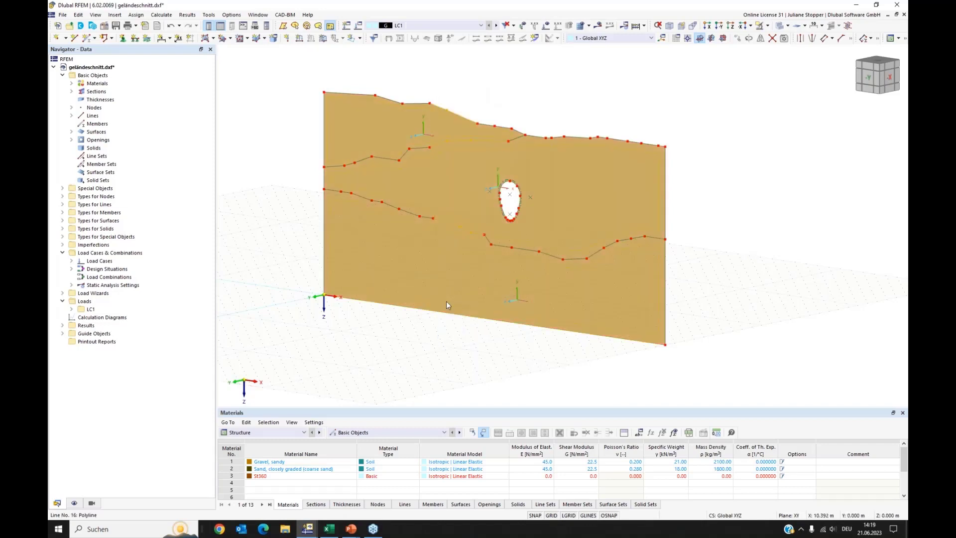
right_click(452, 233)
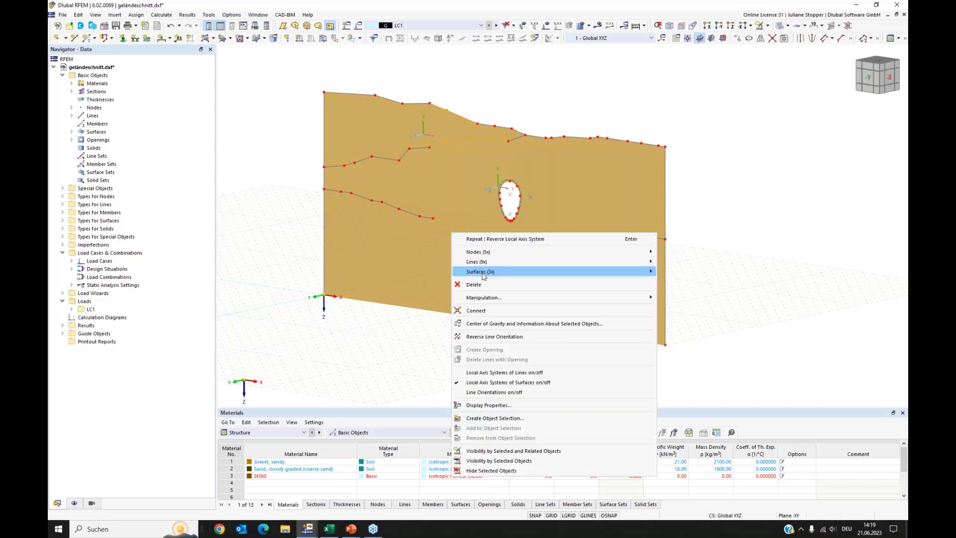
mouse_move(521, 275)
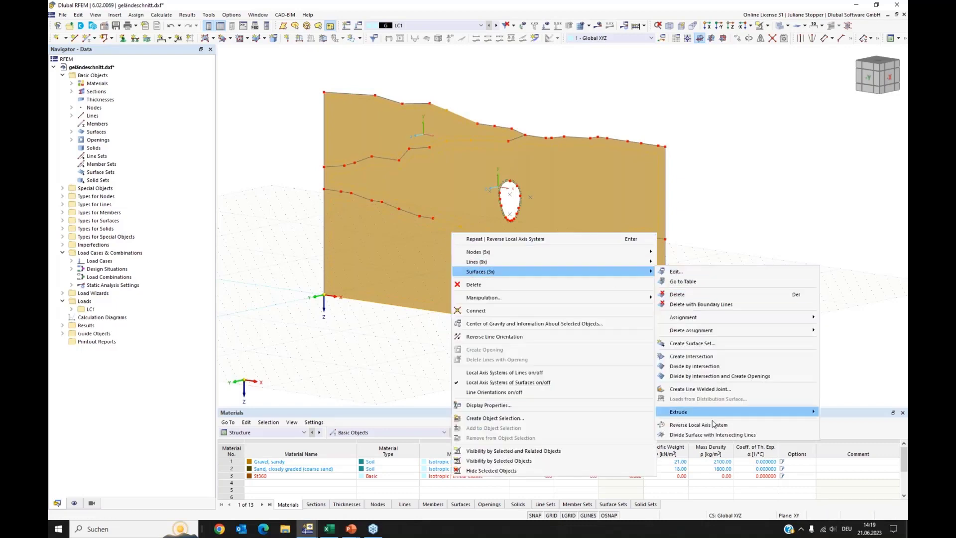
mouse_move(707, 413)
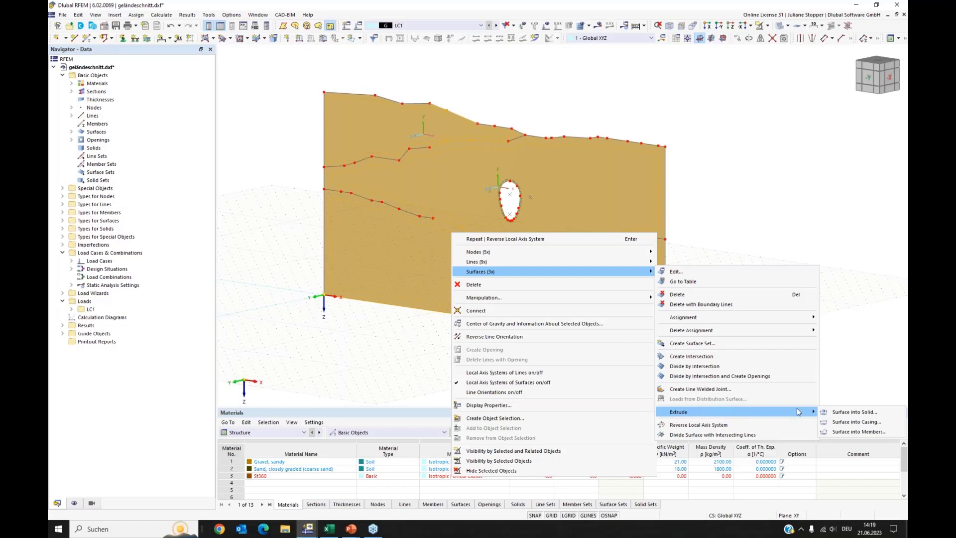
click(837, 417)
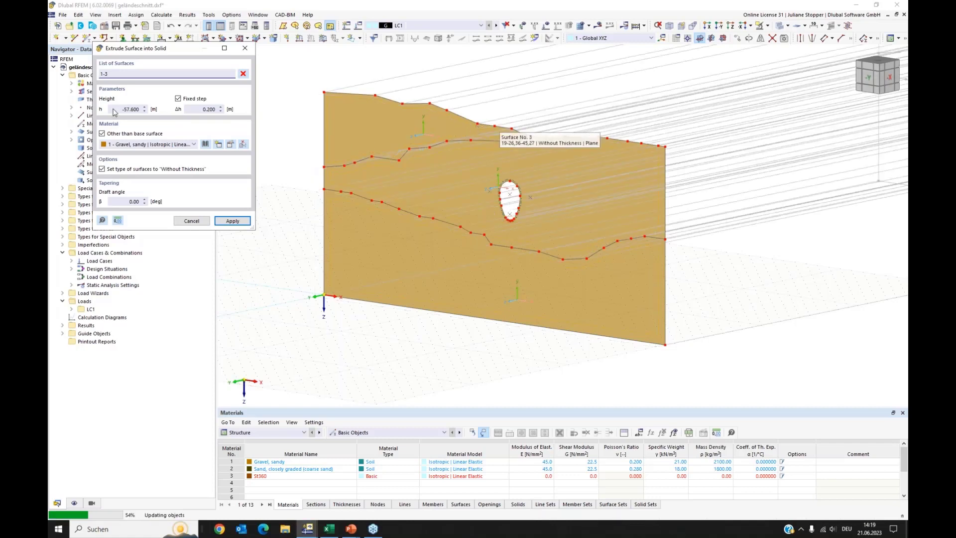
drag(119, 110, 148, 109)
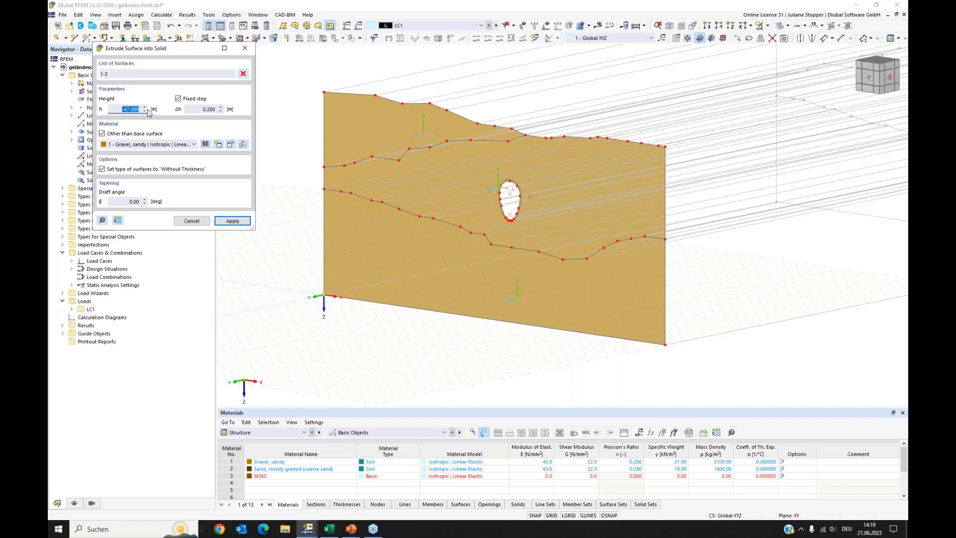
text(-1)
click(227, 222)
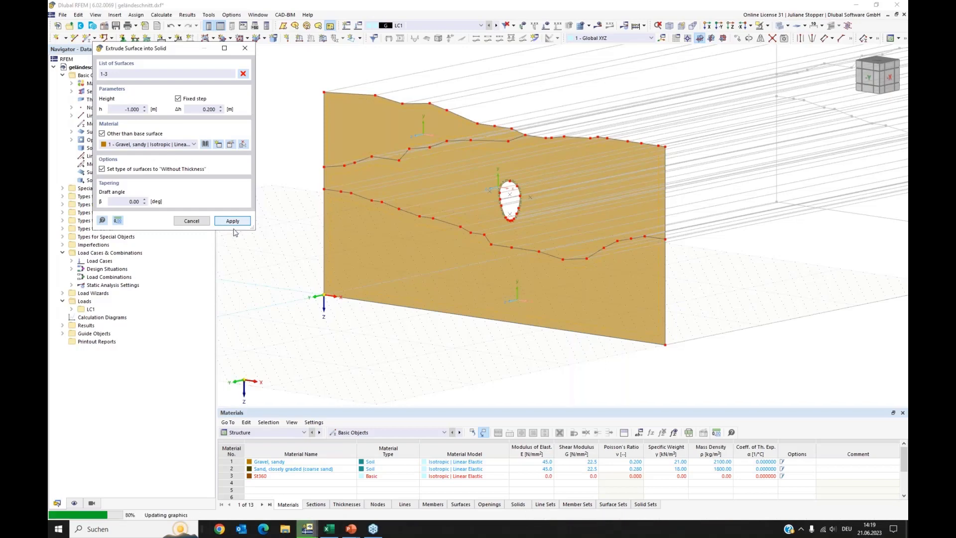
click(244, 49)
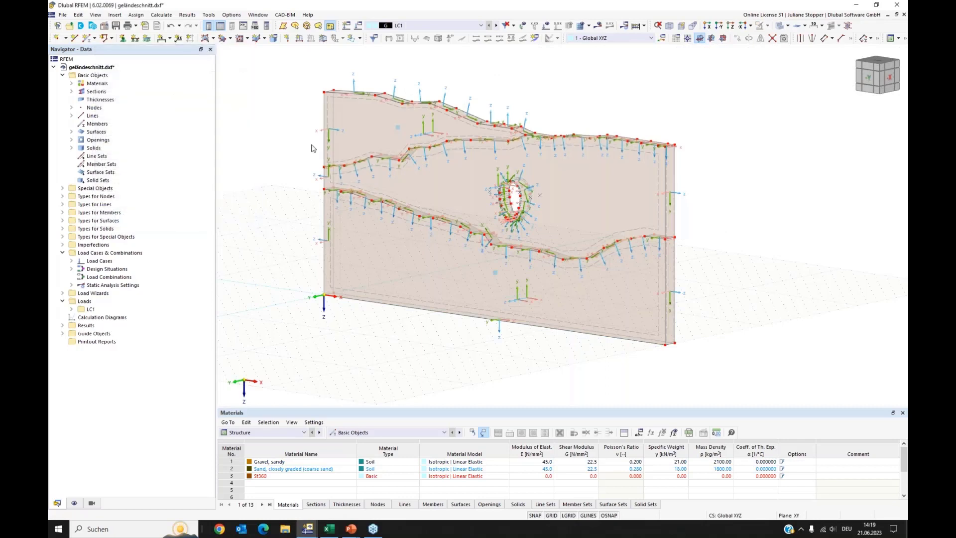
Turn off the display of the surfaces' local axis systems and inspect the extruded soil solids.
right_click(373, 212)
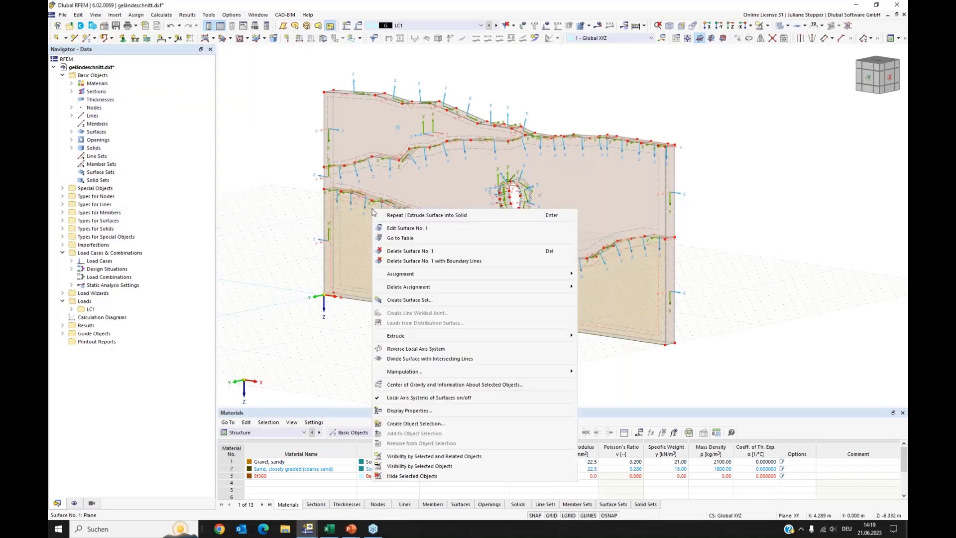
click(379, 398)
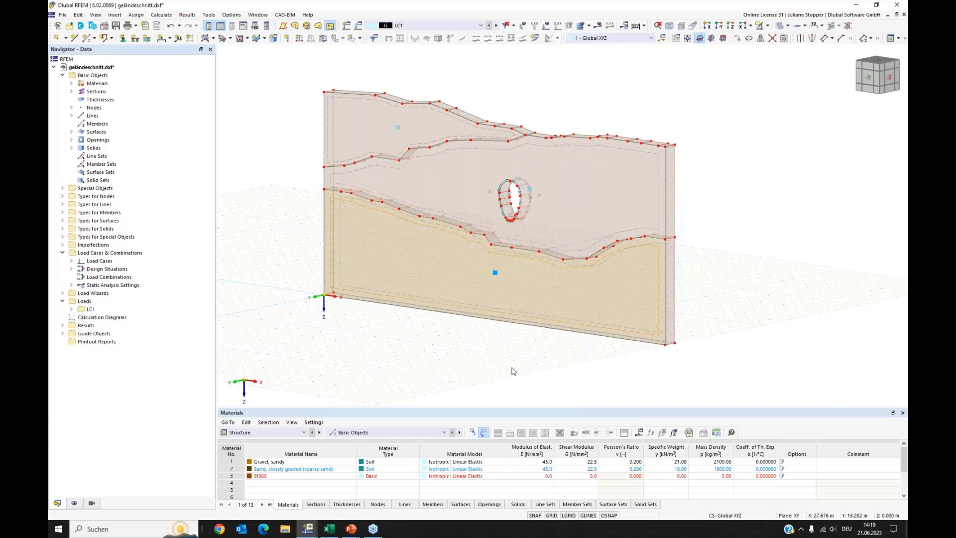
ctrl+middle_drag(349, 299, 309, 301)
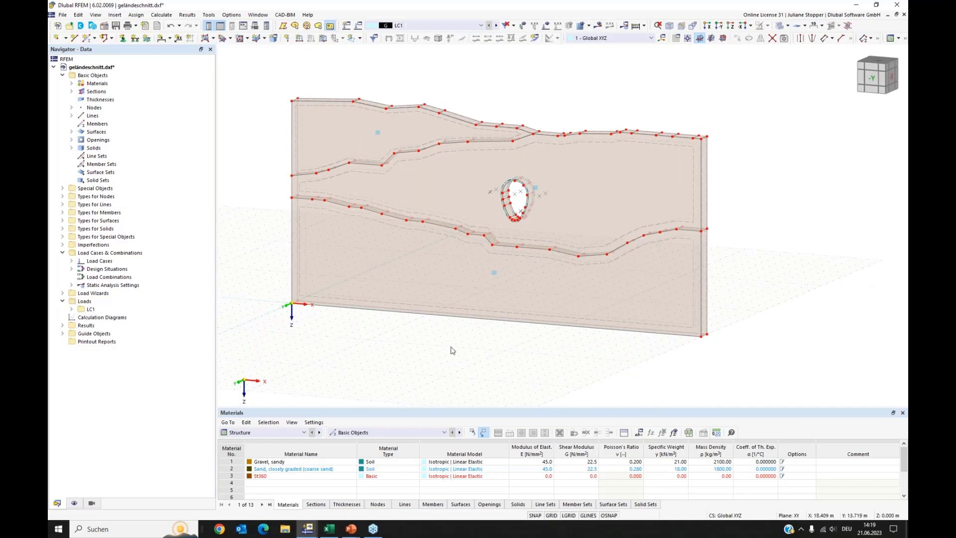
ctrl+middle_drag(404, 347, 407, 348)
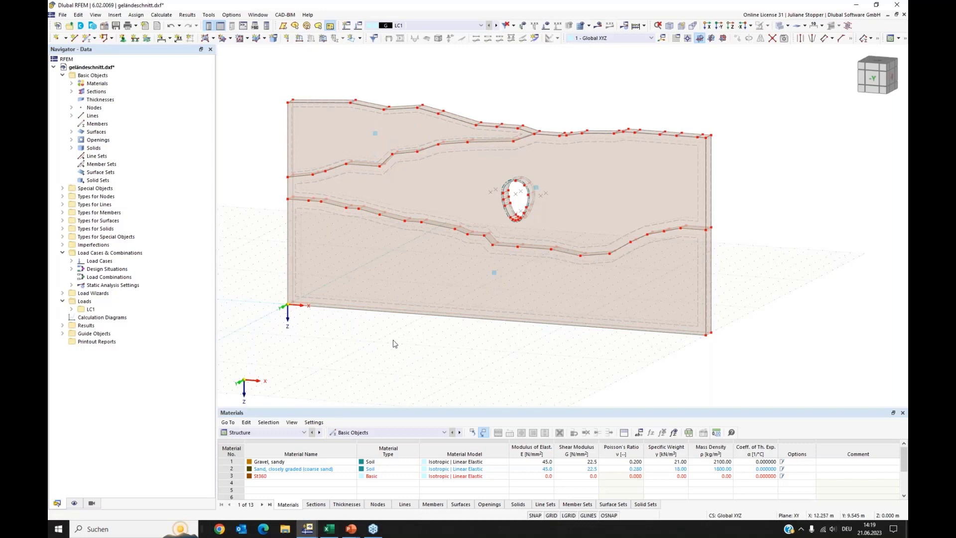
ctrl+middle_drag(395, 343, 368, 342)
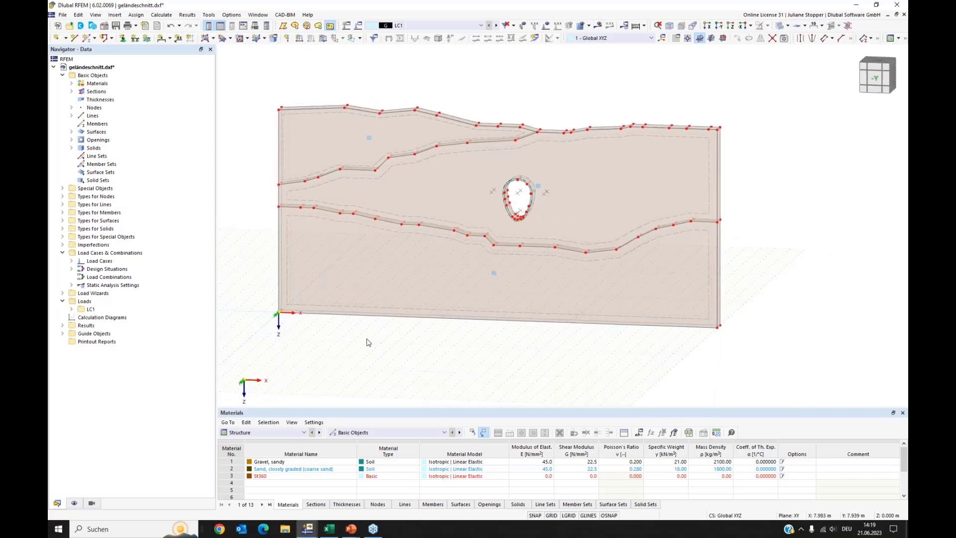
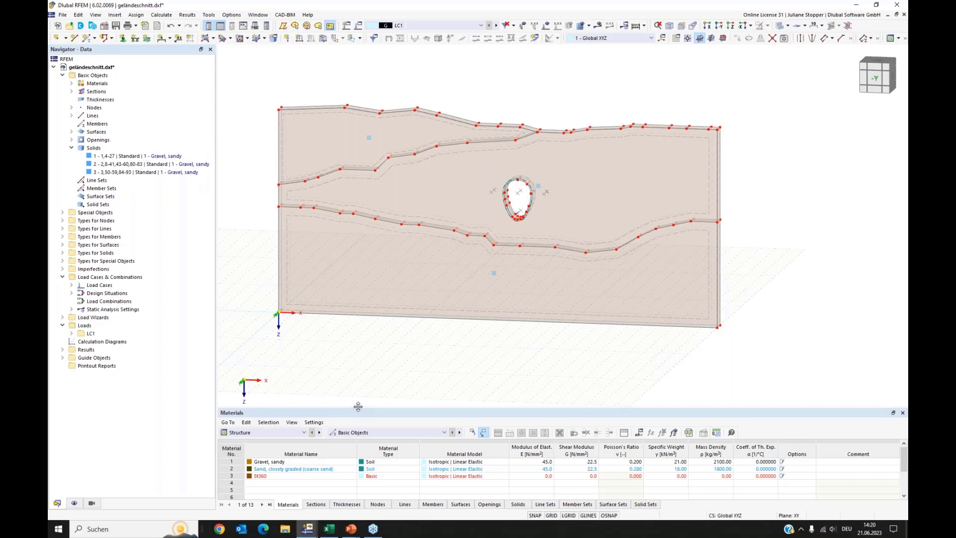
Enlarge the materials table, switch to the Excel workbook Materialien.xlsx, and copy the four material rows in B3:J6.
drag(358, 406, 357, 342)
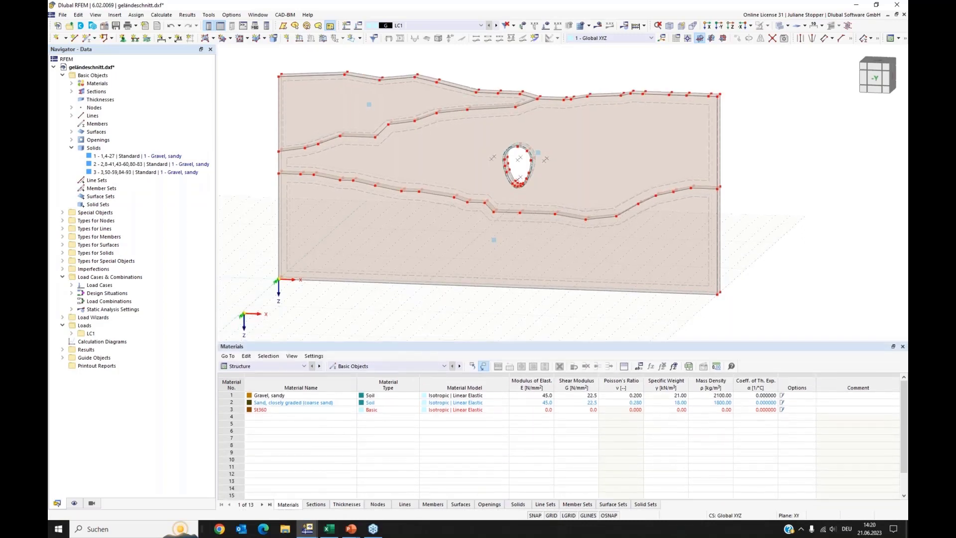
click(329, 529)
click(225, 275)
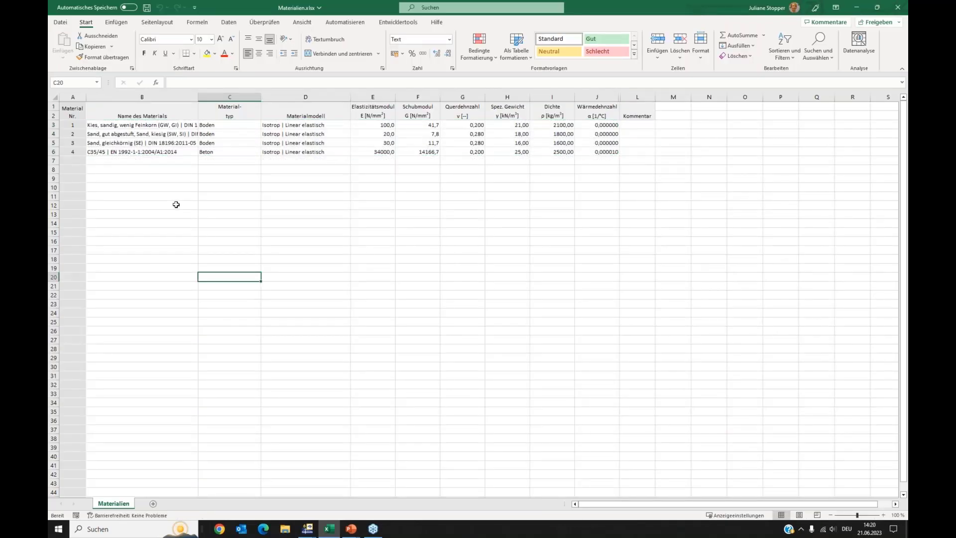
drag(89, 125, 588, 152)
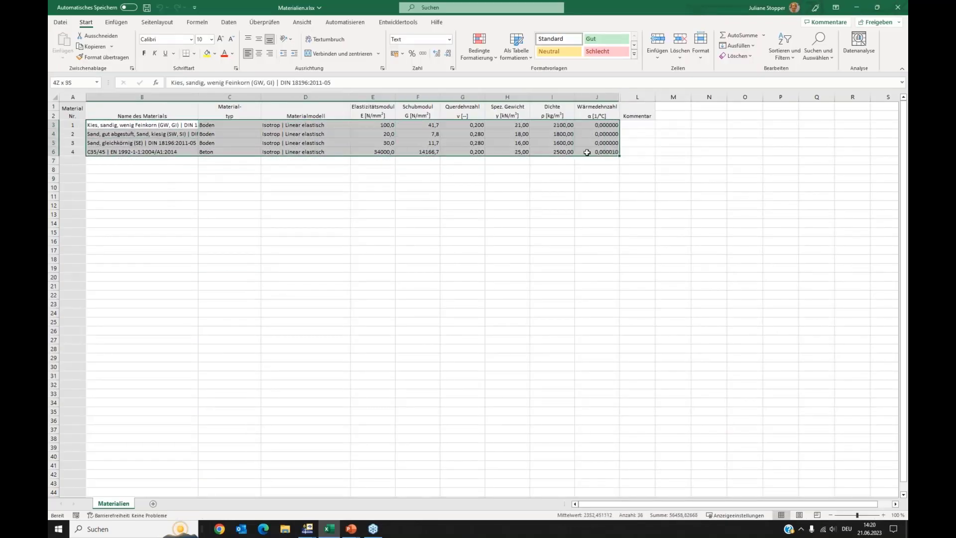
key(ctrl+c)
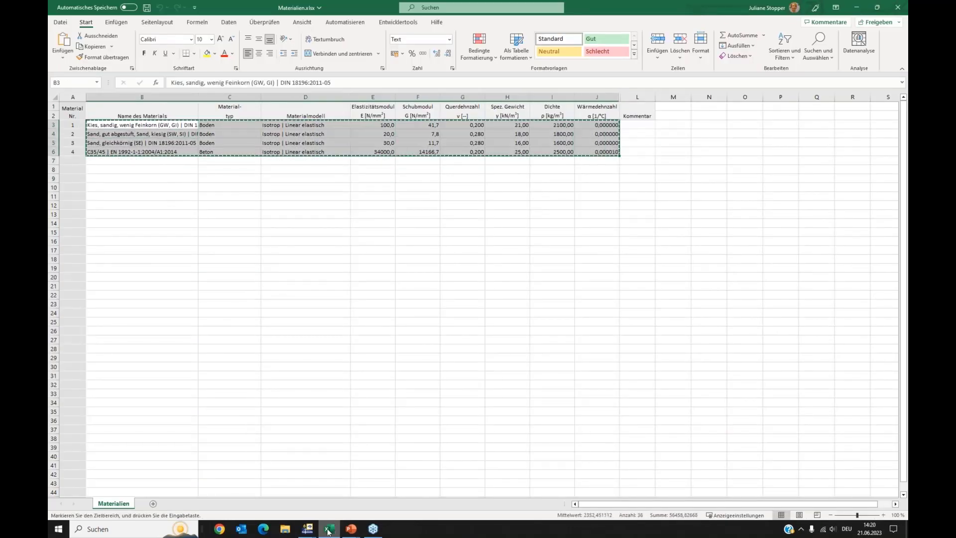
Switch back to the geländeschnitt.dxf model in RFEM and paste the copied materials into the materials table from row 2.
click(308, 529)
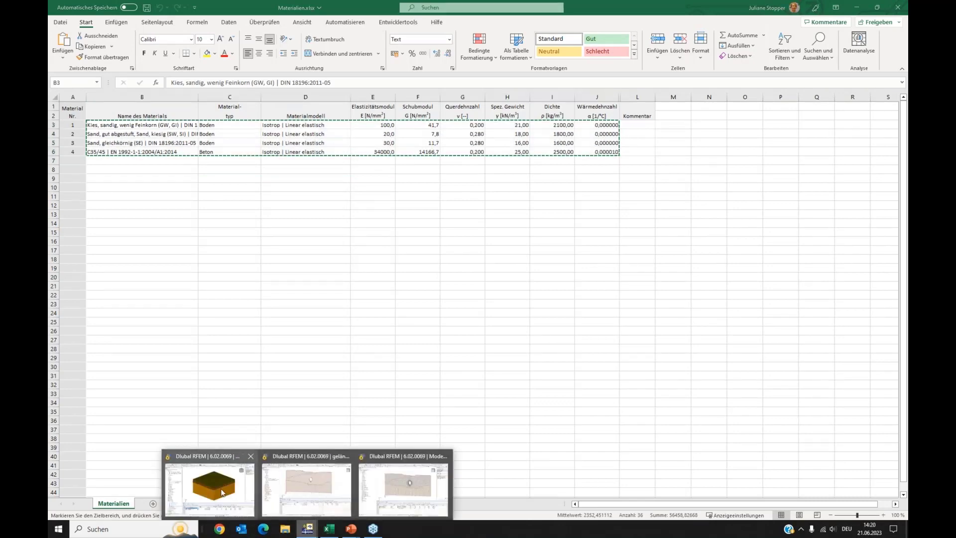
click(316, 480)
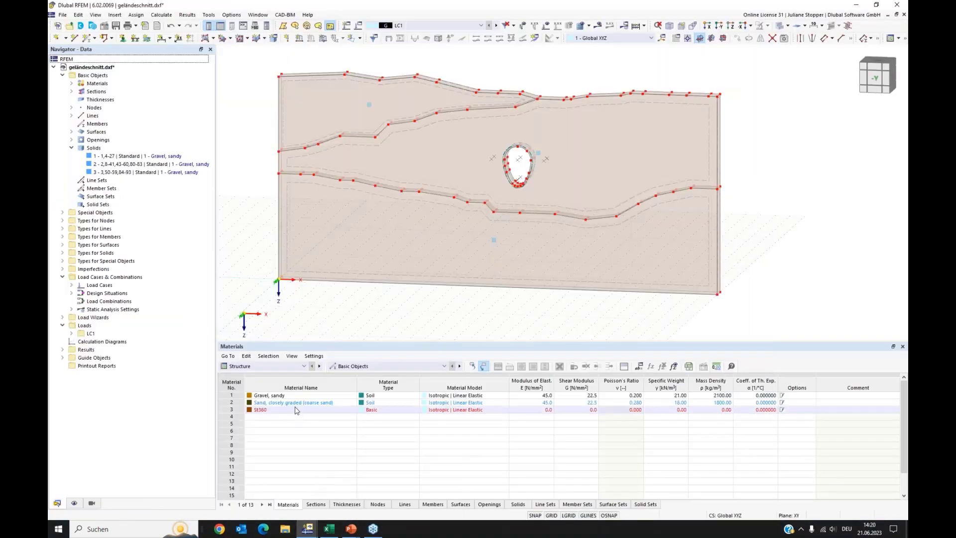
click(296, 403)
key(ctrl+v)
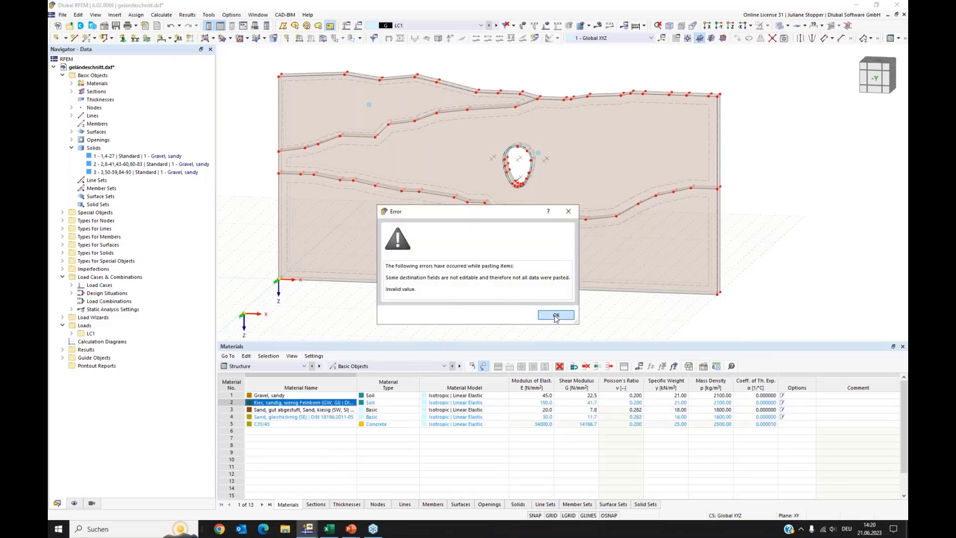
click(556, 302)
click(338, 460)
key(Escape)
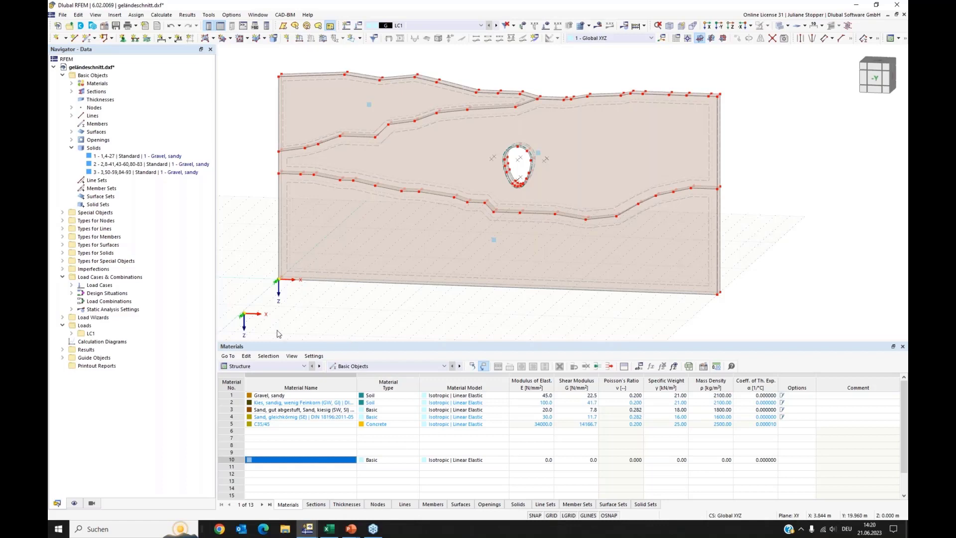
Activate the Geotechnical Analysis add-on in the base data of the geländeschnitt model.
right_click(87, 70)
click(115, 75)
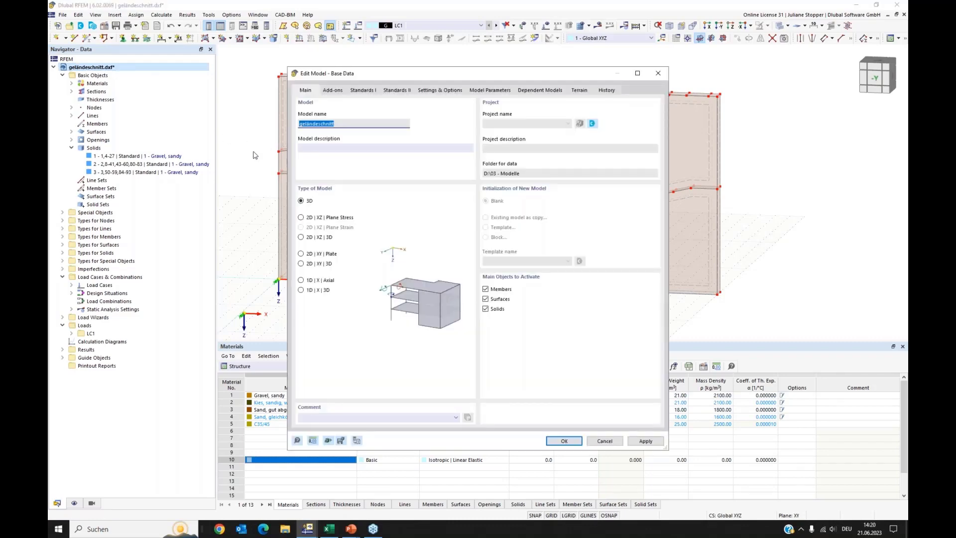
click(334, 93)
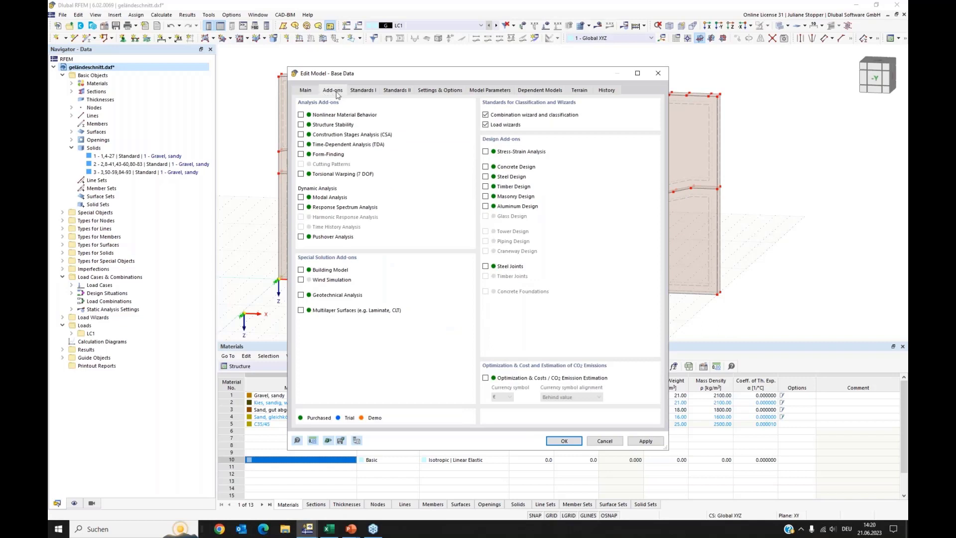
click(301, 296)
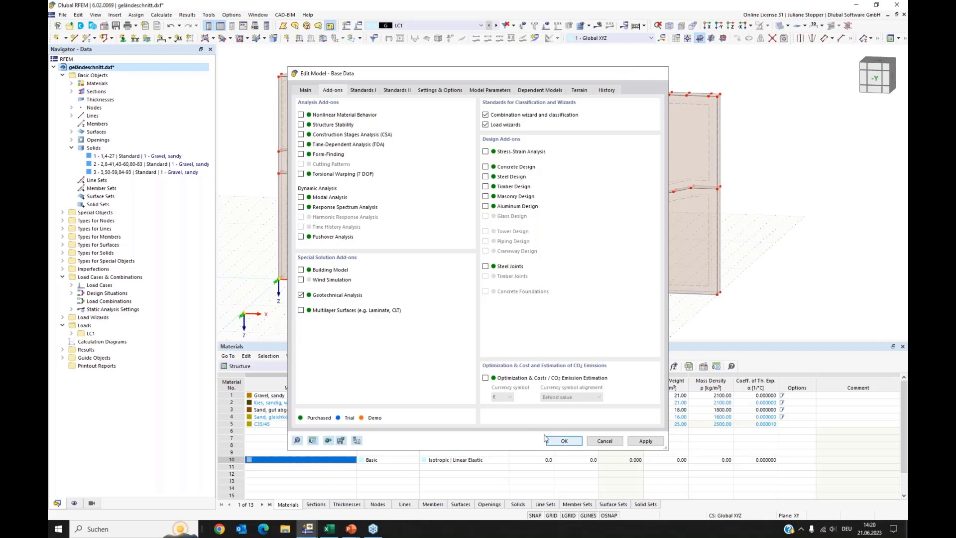
click(551, 440)
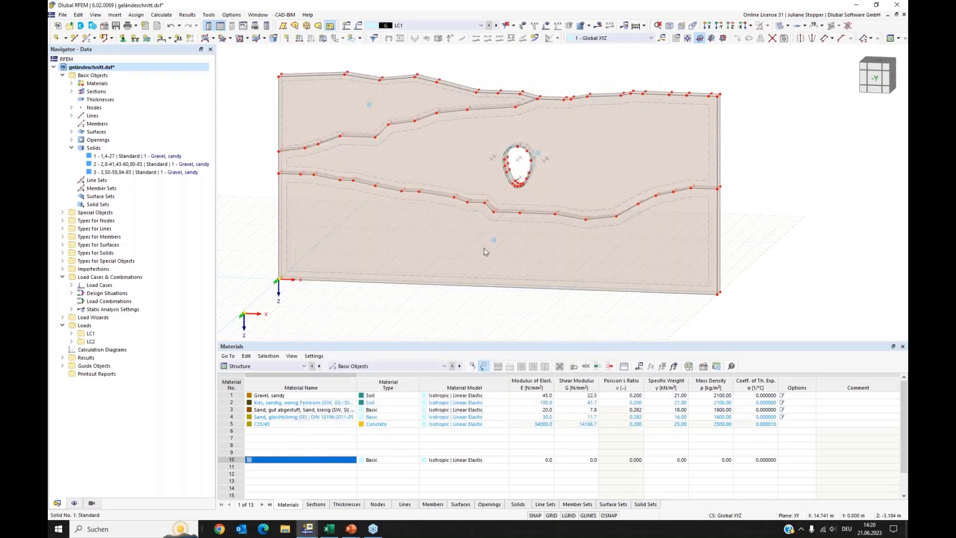
Change the lower solid's type to Soil with the material Gravel, sandy.
double_click(453, 313)
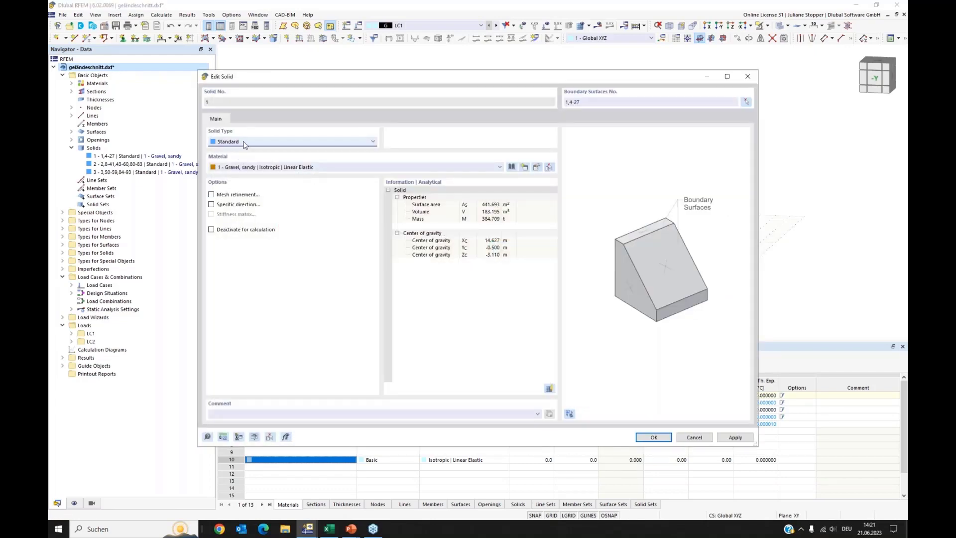
click(244, 142)
click(220, 187)
click(248, 168)
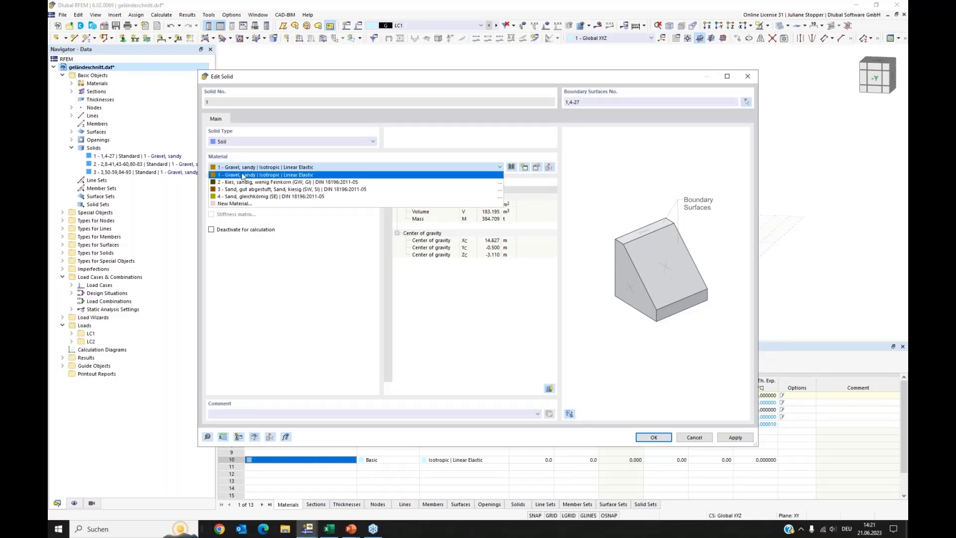
click(245, 176)
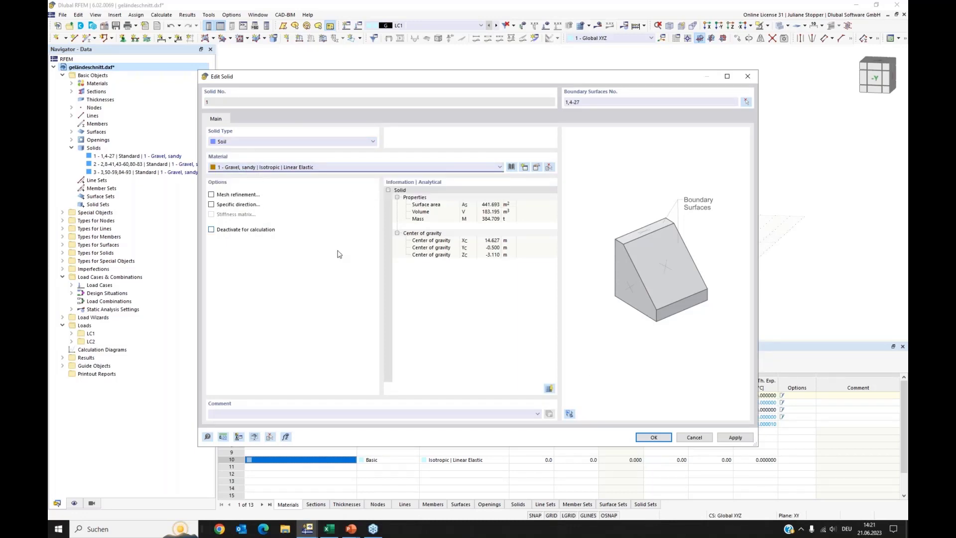
click(654, 437)
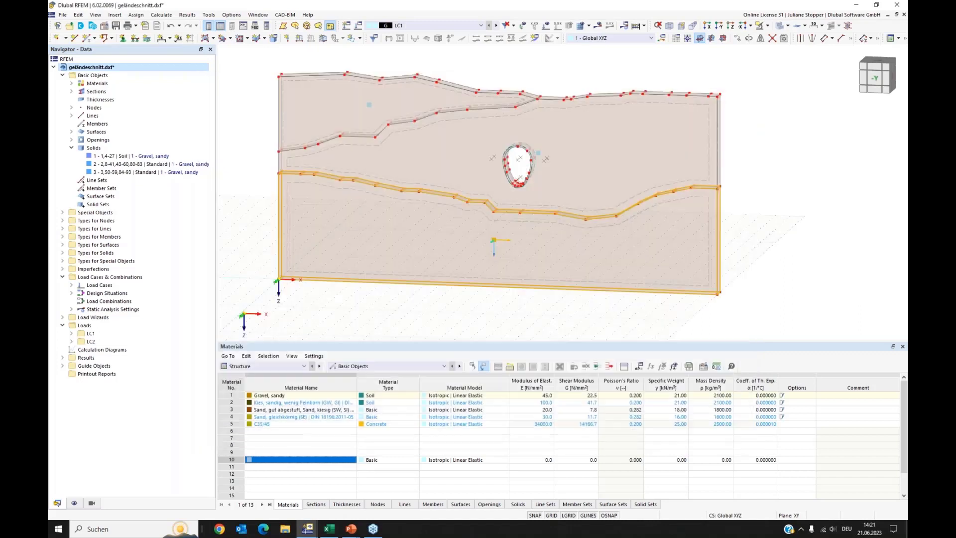
Assign material 3 - Sand, gut abgestuft, Sand, kiesig (SW, SI) to the middle solid containing the tunnel opening.
click(538, 157)
double_click(539, 157)
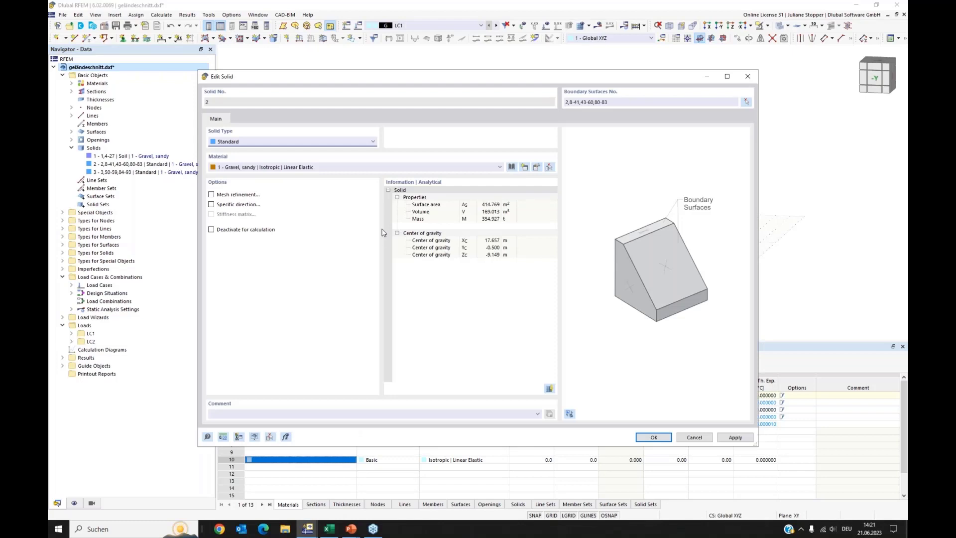
click(328, 168)
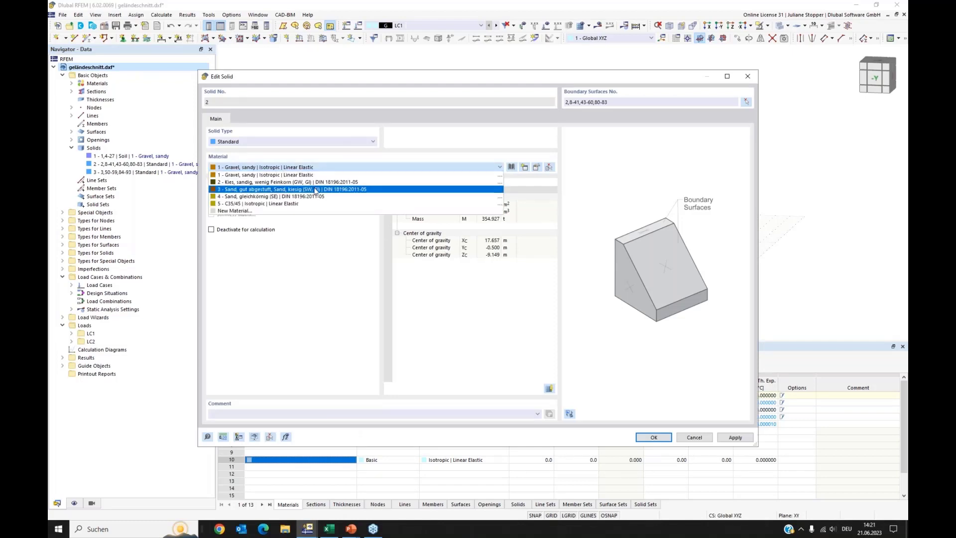
click(317, 190)
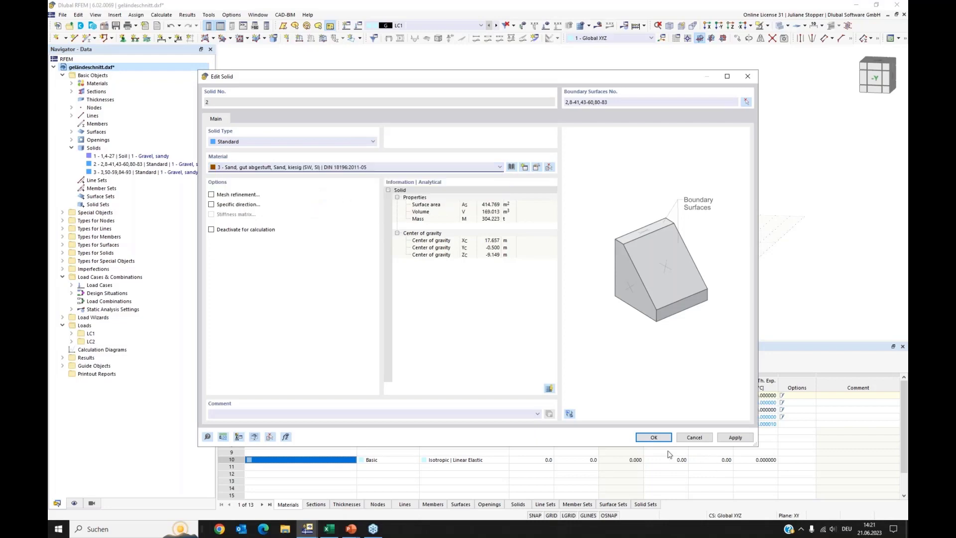
click(655, 437)
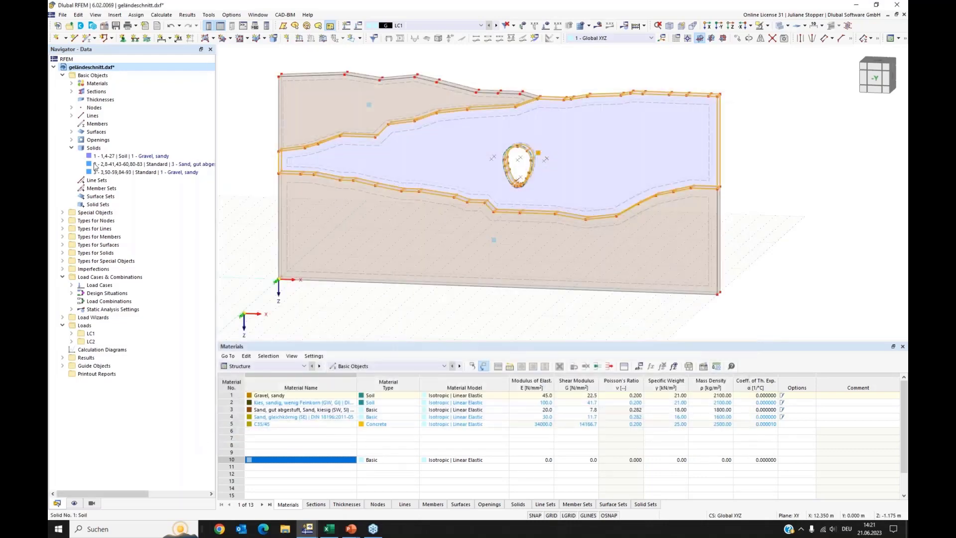
Change the solid type of the middle layer with the tunnel opening to Soil.
double_click(168, 163)
click(232, 143)
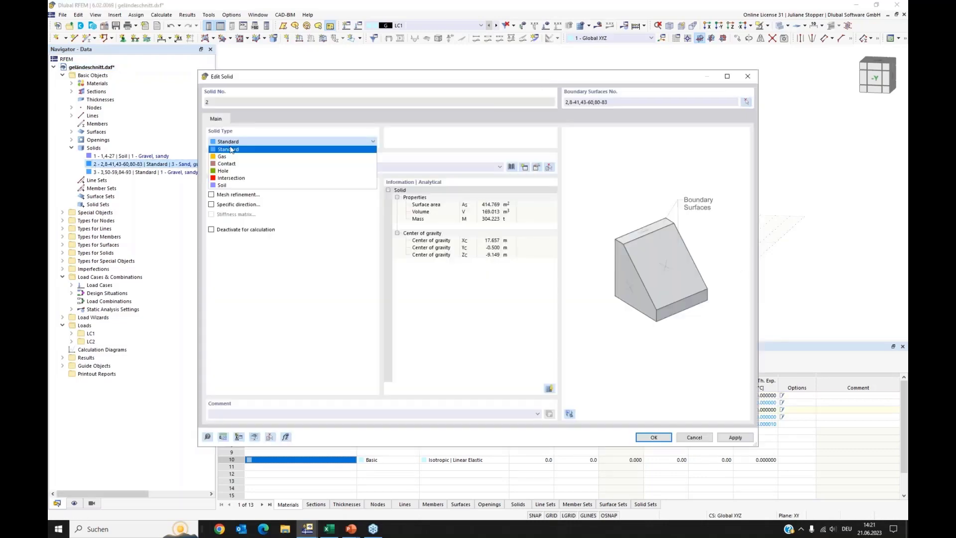
click(231, 153)
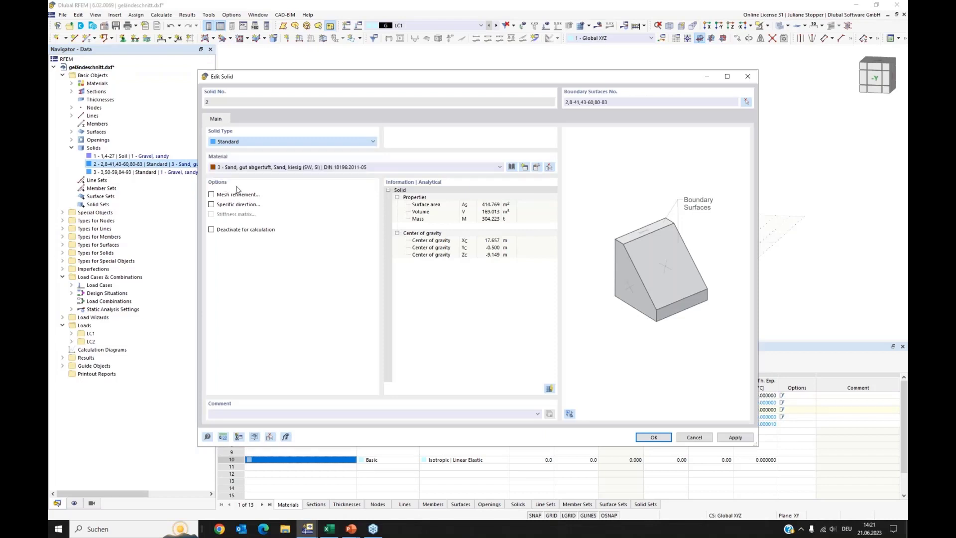
click(655, 437)
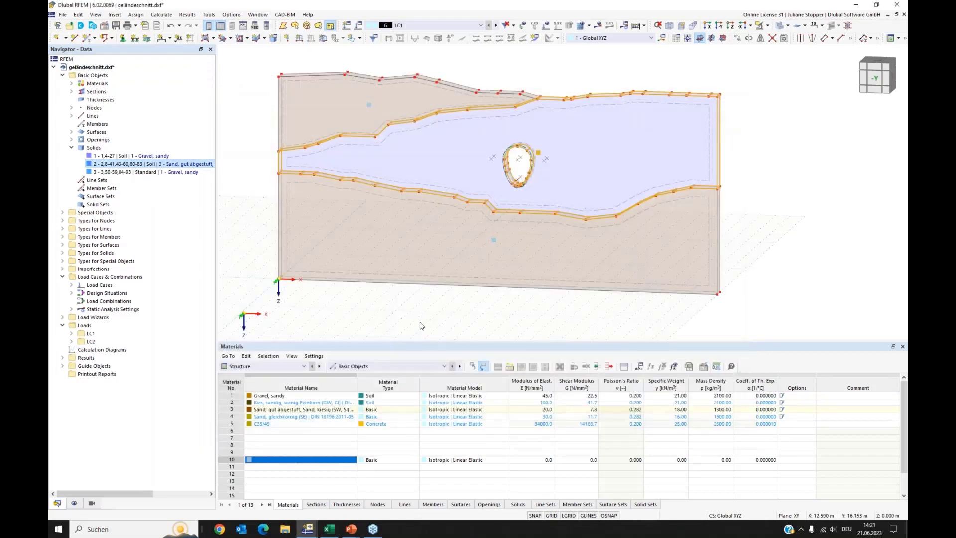
click(421, 326)
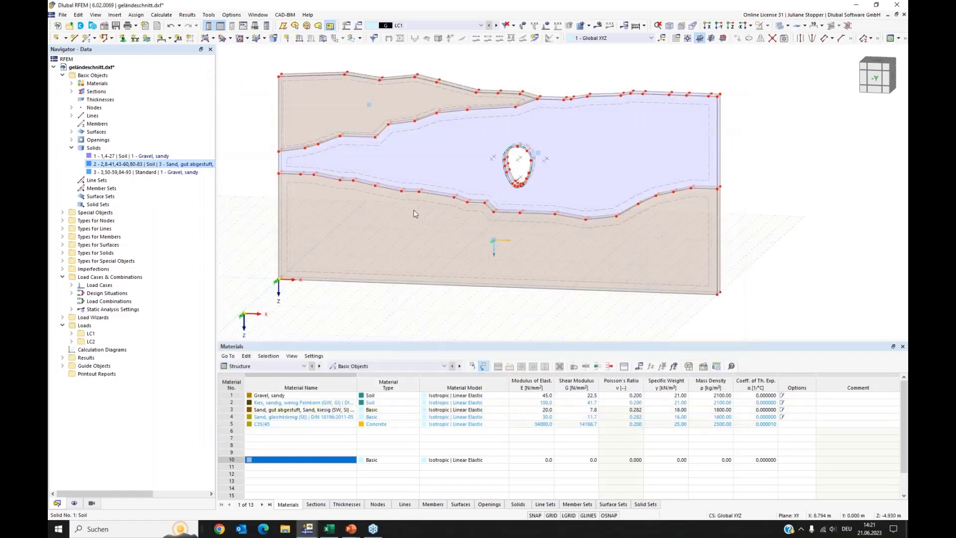
Change the upper solid's type to Soil and assign it material 4 - Sand, gleichkörnig (SE).
double_click(369, 107)
click(294, 142)
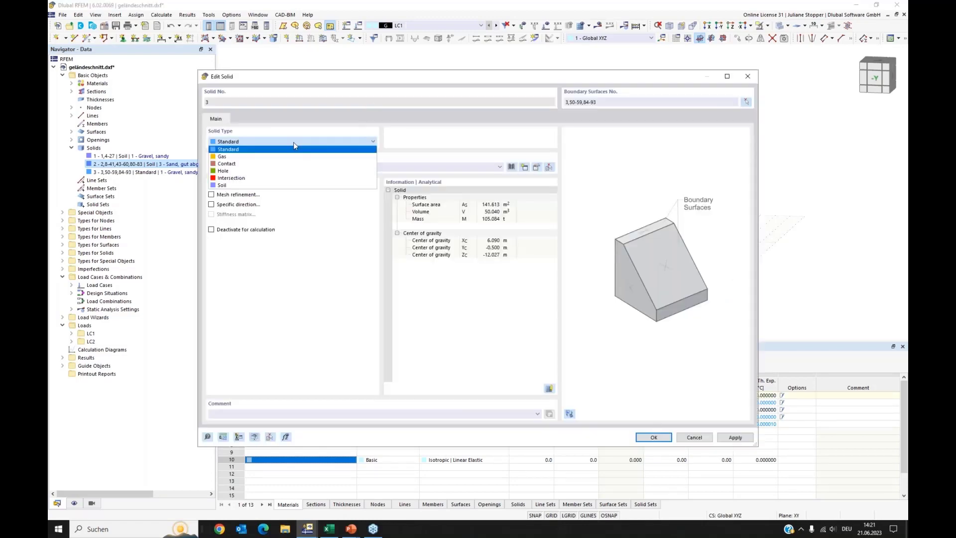
click(251, 185)
click(280, 166)
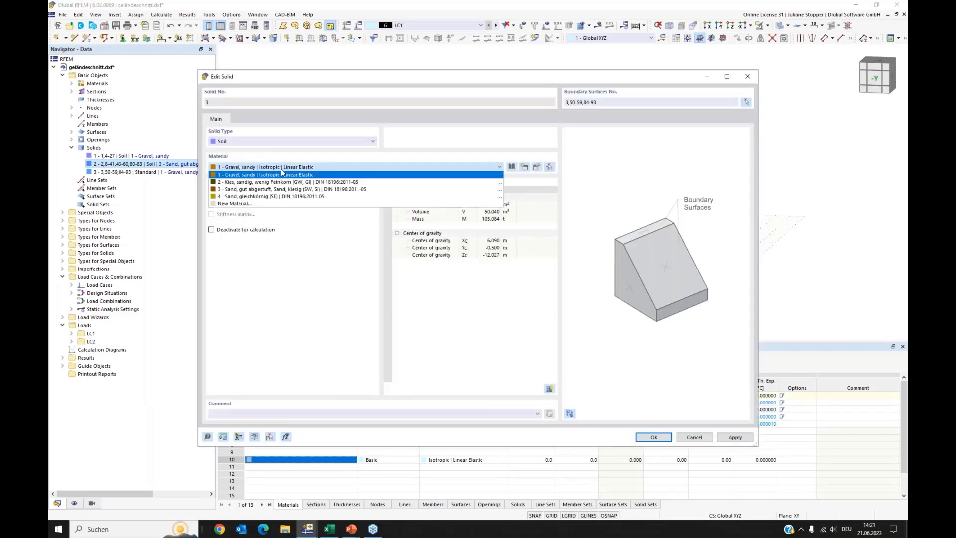
click(280, 197)
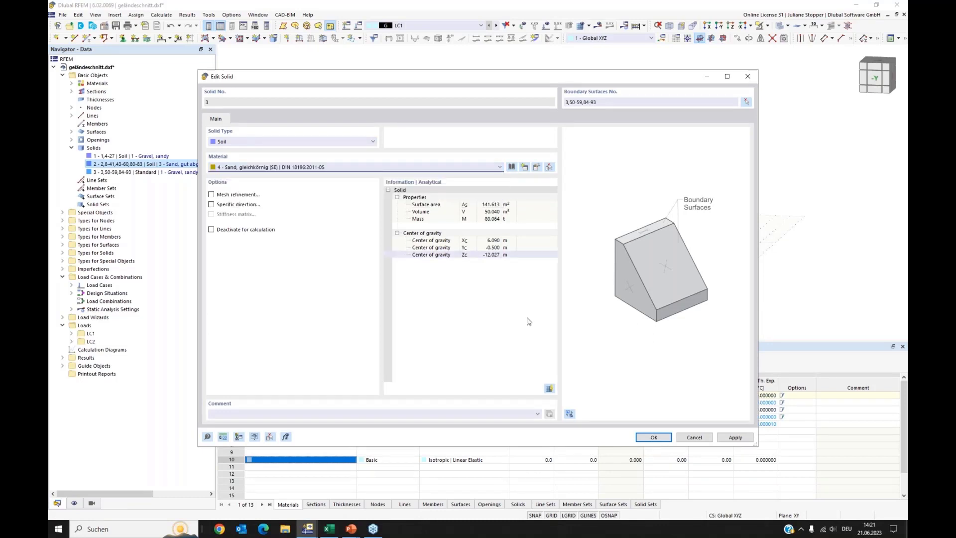
click(646, 439)
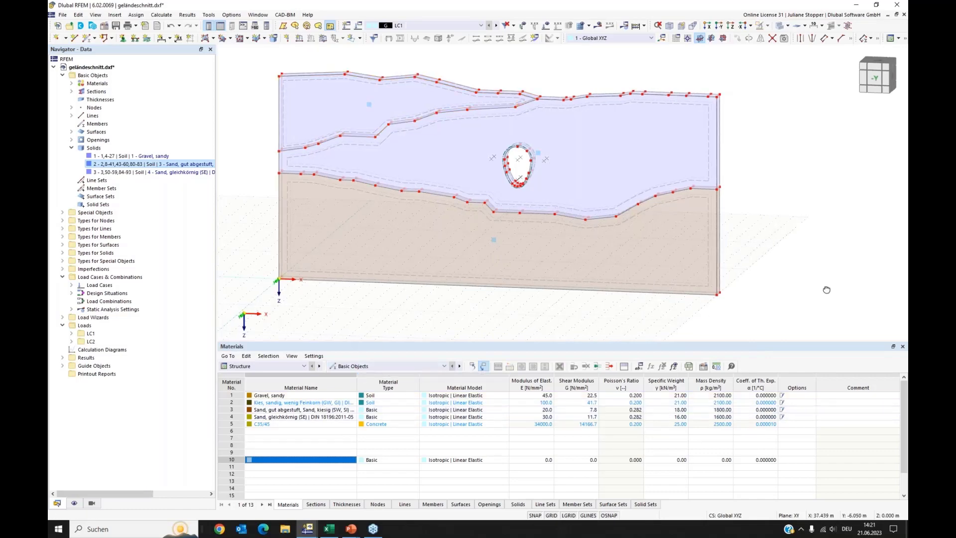
Colour the rendered objects by object property and display the soil layers as fully rendered solids instead of transparent ones.
ctrl+middle_drag(705, 312, 536, 167)
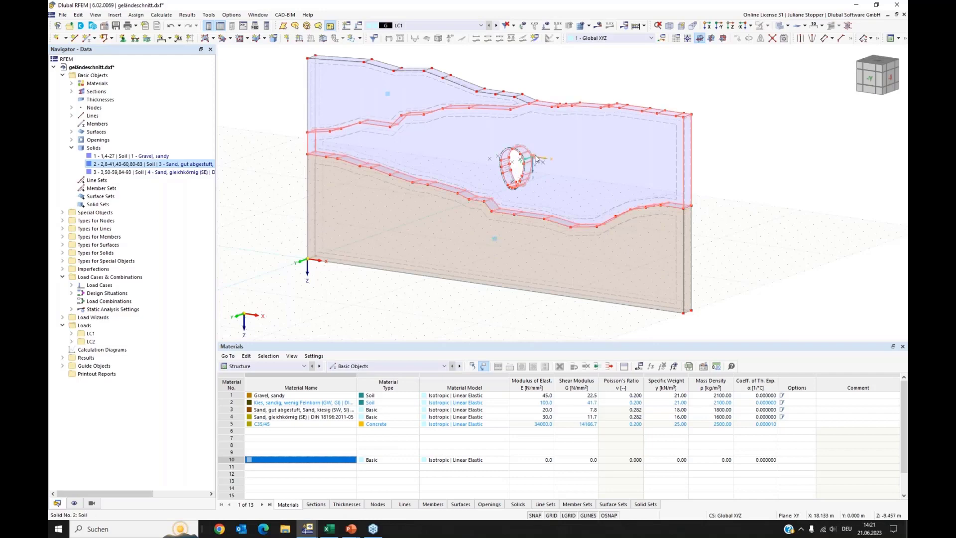
click(75, 503)
scroll(156, 401, down, 8)
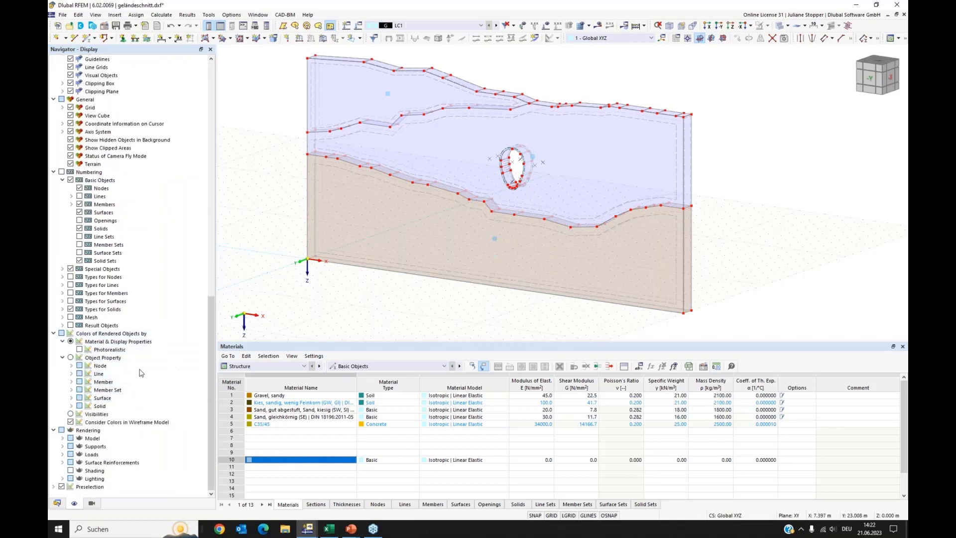
click(70, 358)
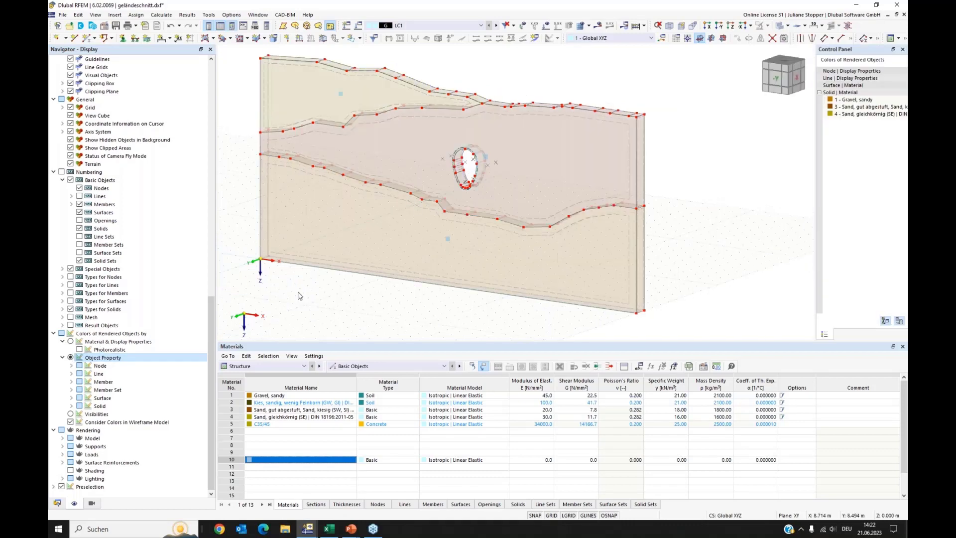
ctrl+middle_drag(335, 284, 339, 279)
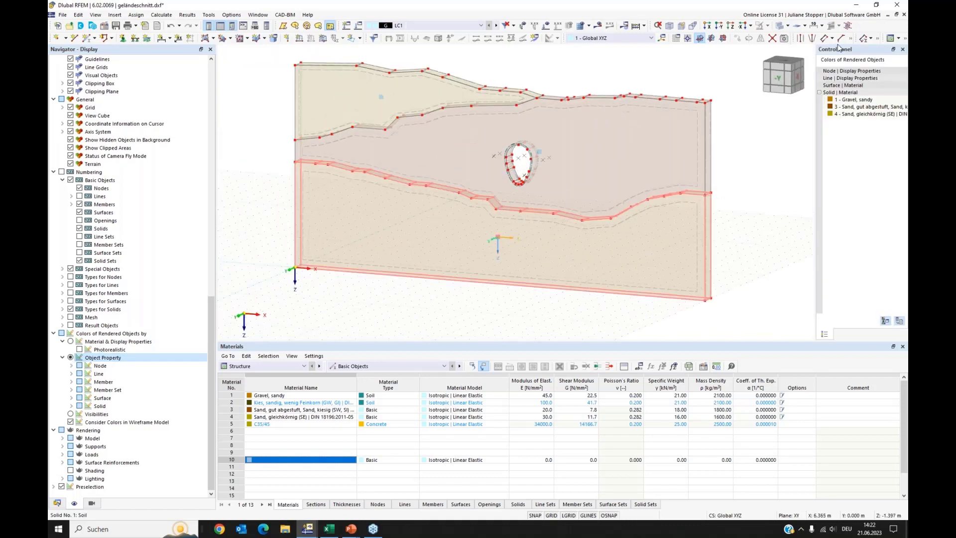
click(780, 26)
click(780, 26)
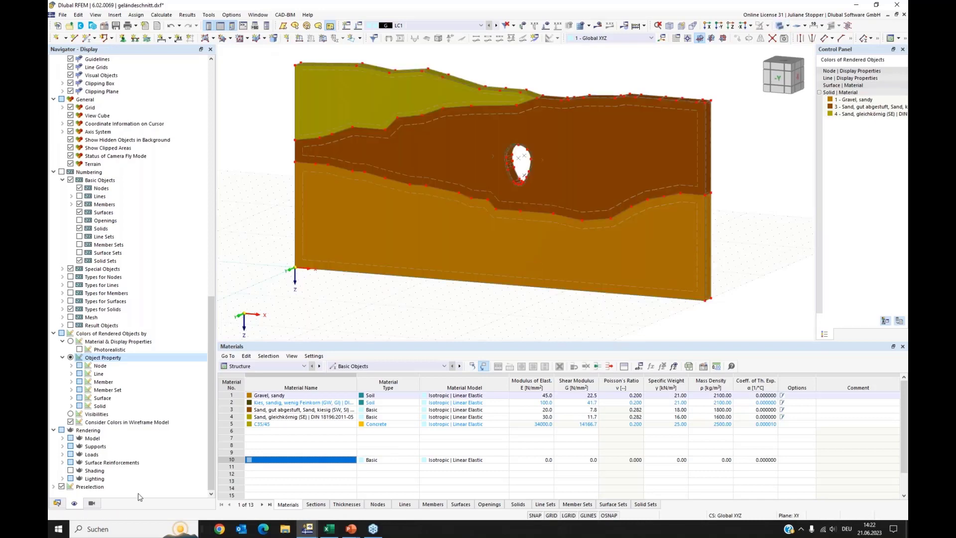
click(57, 503)
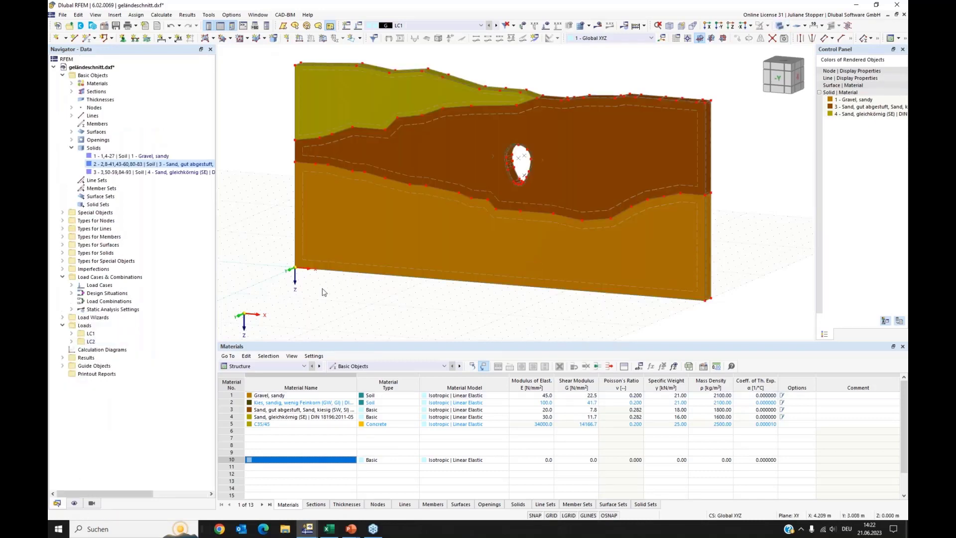
View the model in the Z-direction as a wireframe and select the objects in its rear and front planes.
scroll(518, 182, up, 1)
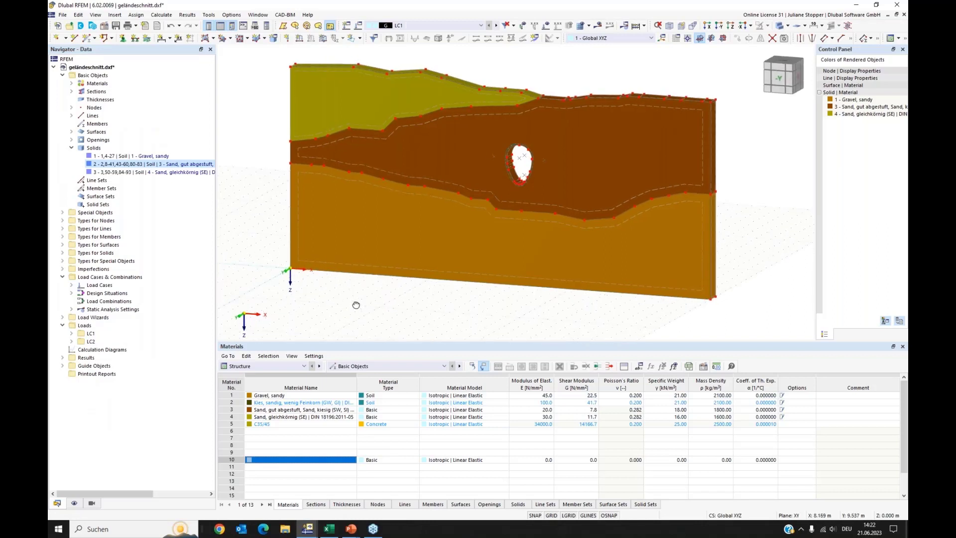
click(728, 28)
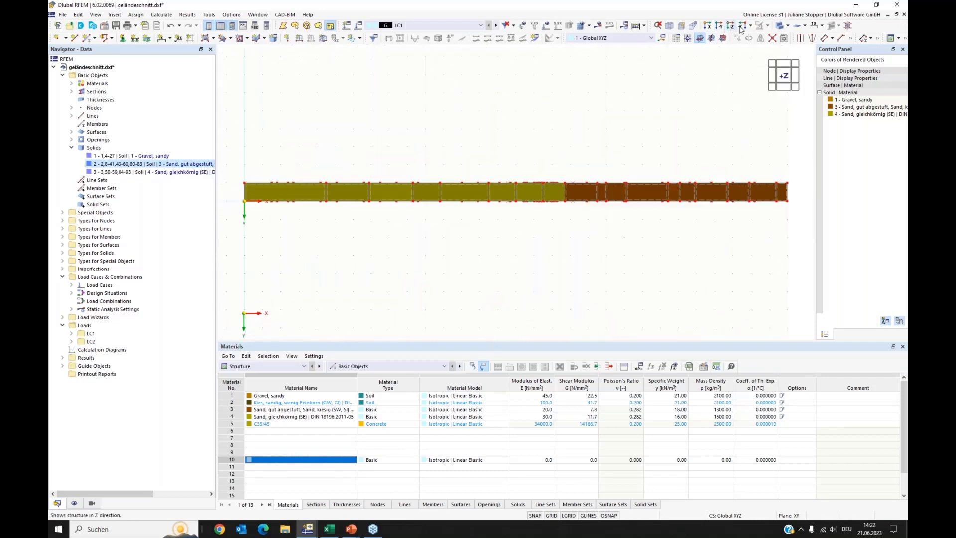
click(780, 26)
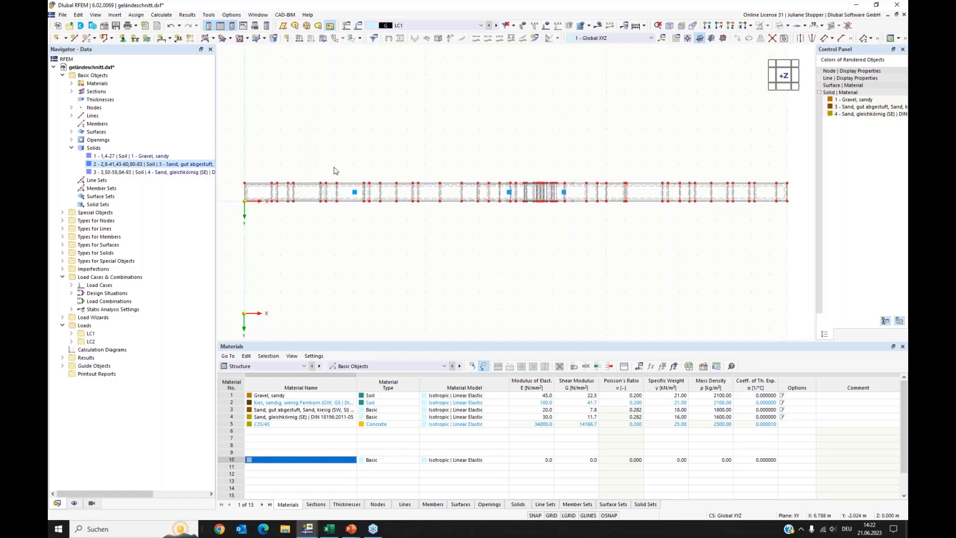
drag(230, 174, 788, 193)
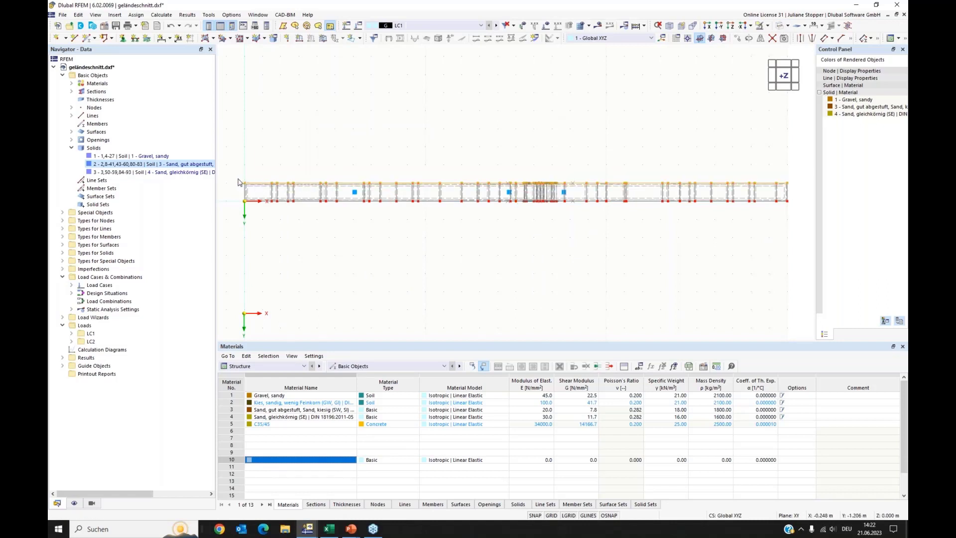
mouse_move(238, 179)
mouse_down()
mouse_move(256, 193)
mouse_move(258, 213)
mouse_move(635, 221)
mouse_move(793, 211)
mouse_up()
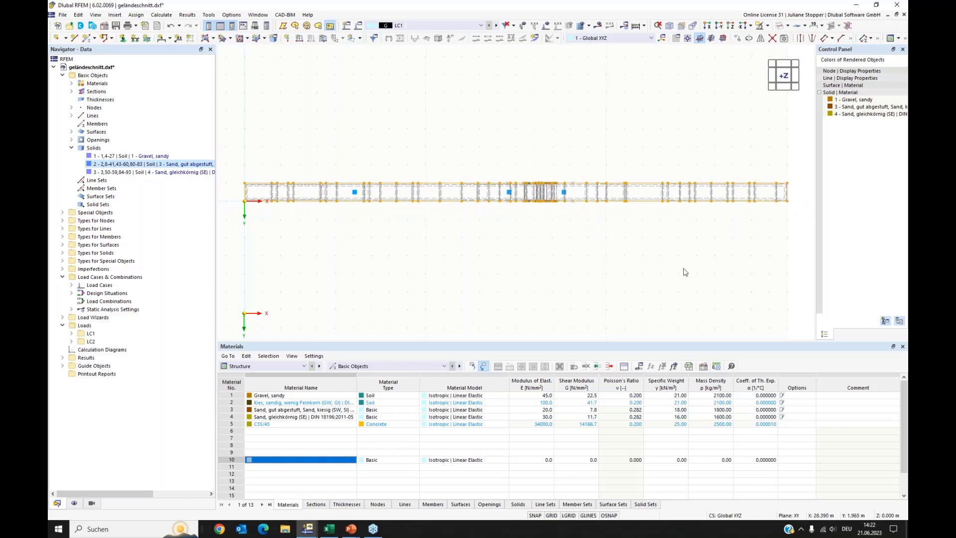
ctrl+middle_drag(609, 263, 587, 149)
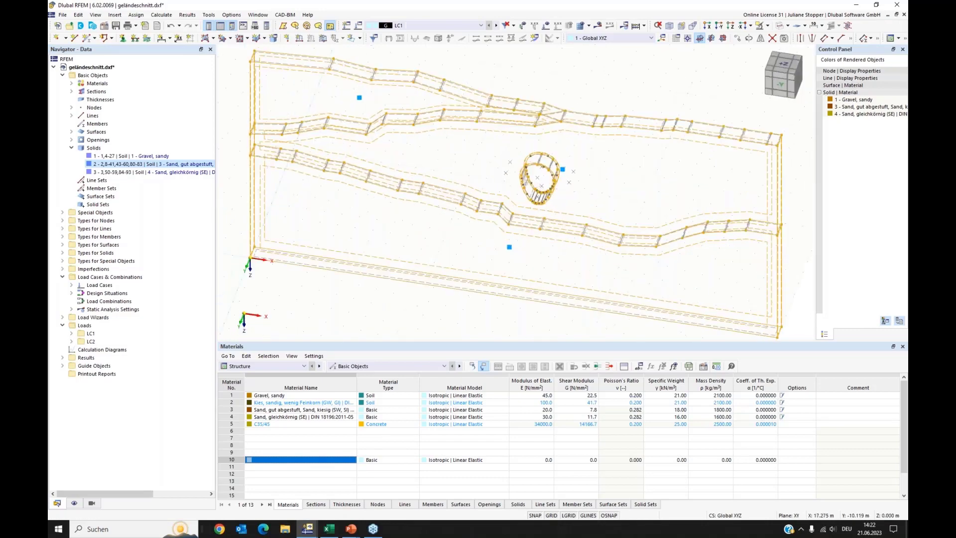
Assign surface support 2, fixed only in the local z-direction, to the eleven selected front, rear and side surfaces.
right_click(584, 136)
mouse_move(602, 173)
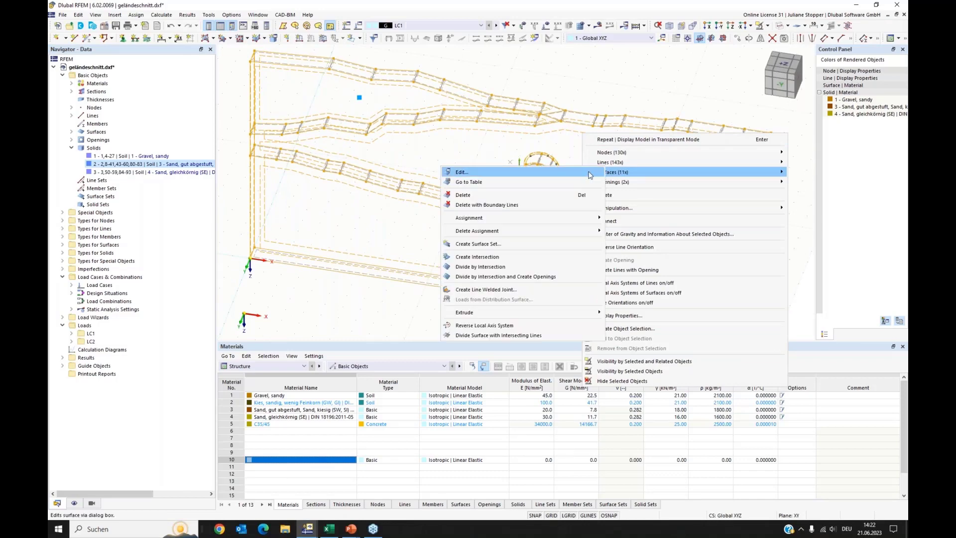
click(590, 173)
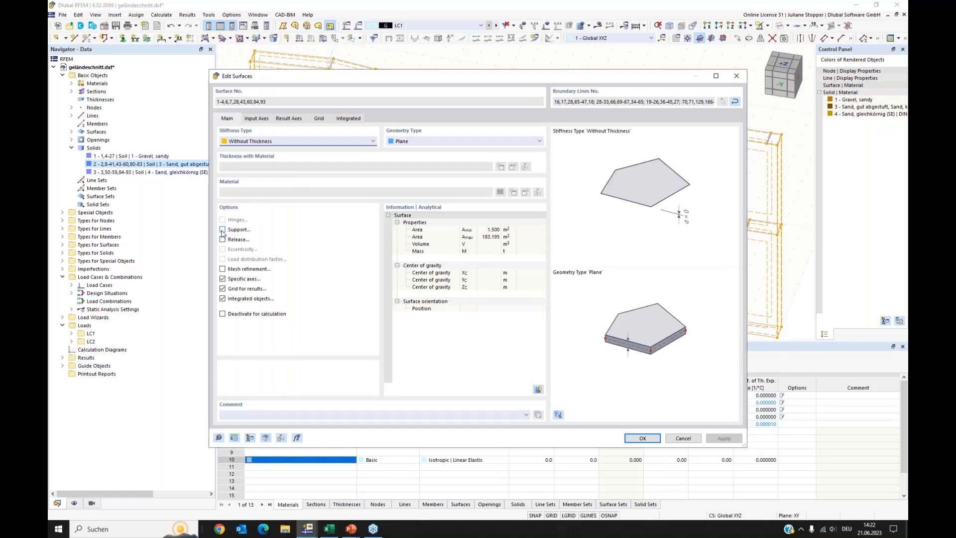
click(223, 230)
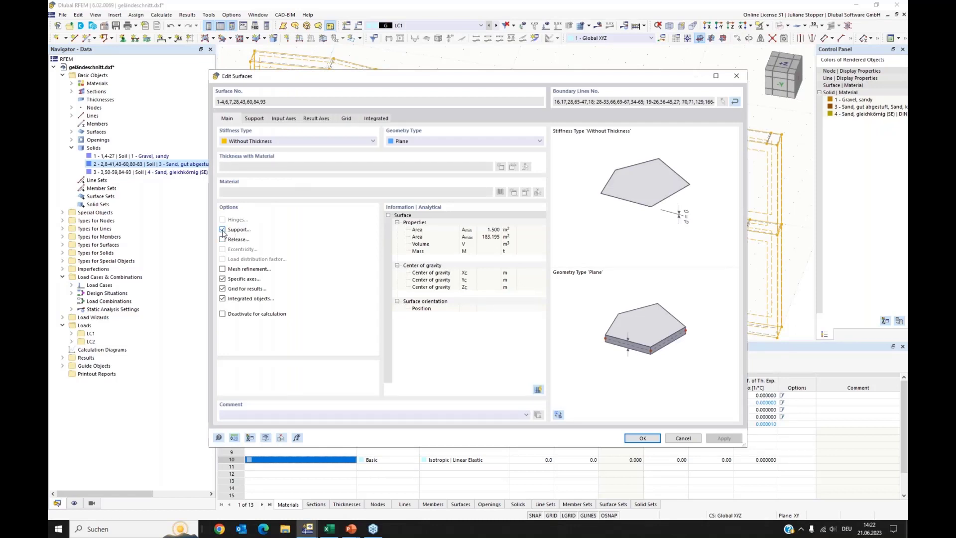
click(255, 118)
click(500, 152)
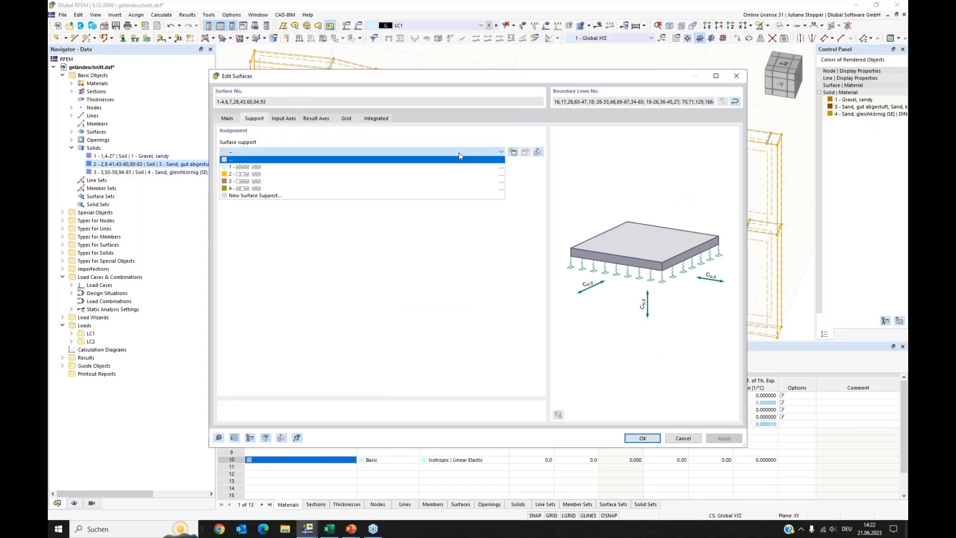
click(247, 177)
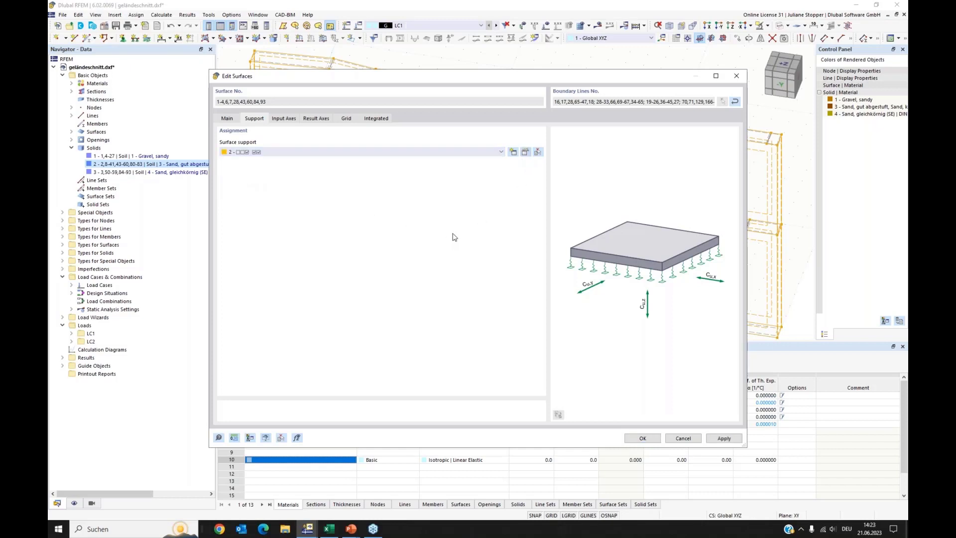
key(F2)
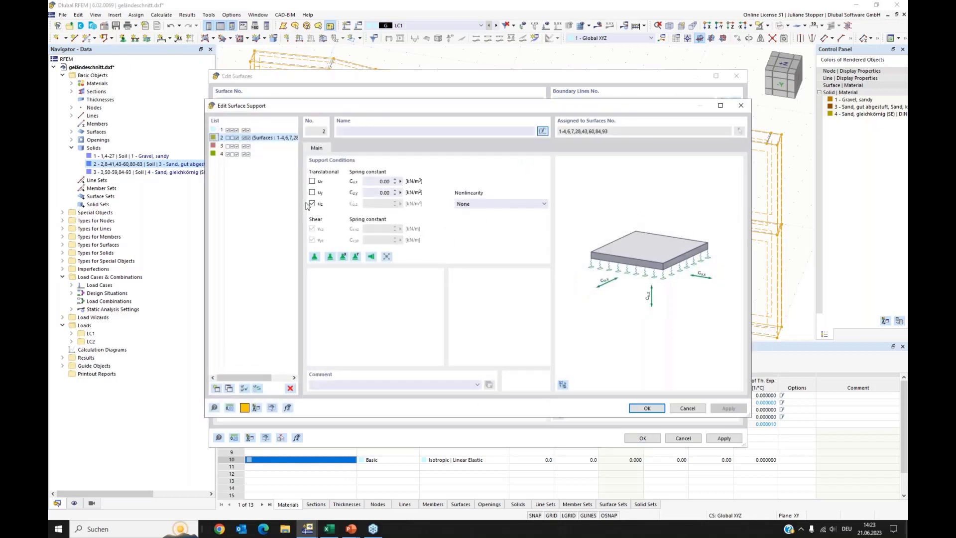
click(647, 408)
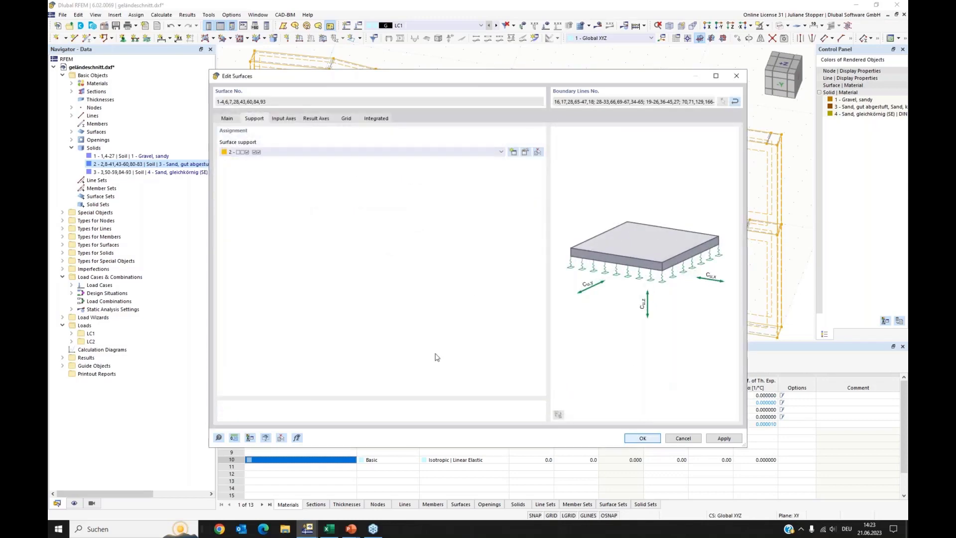
key(Return)
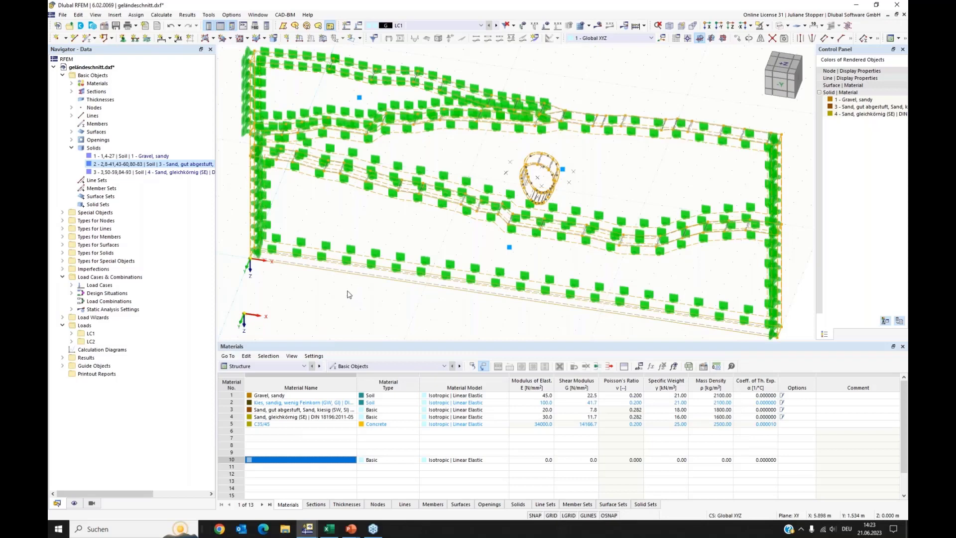
Enable a support on the horizontal surface at the base of the model and assign it an existing surface support.
scroll(309, 279, up, 3)
middle_drag(308, 279, 370, 264)
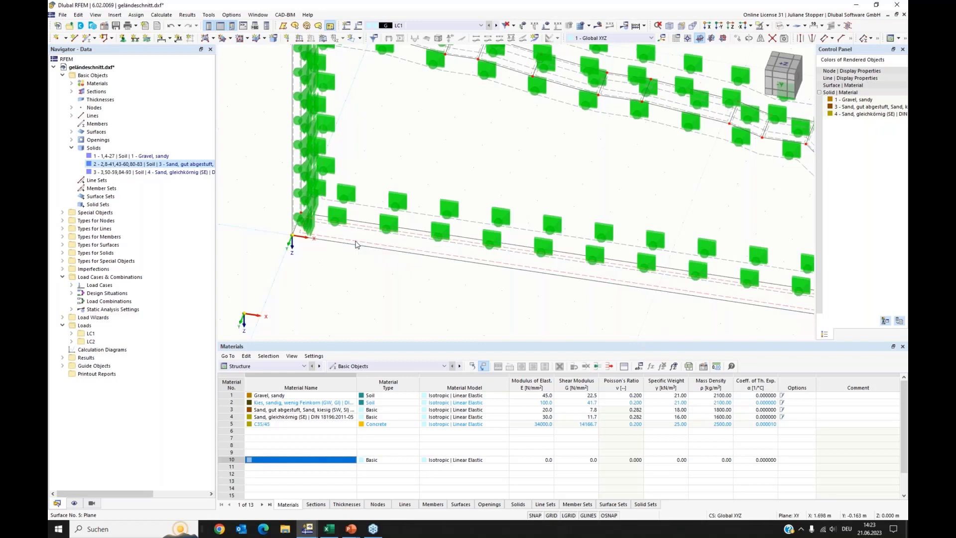
right_click(356, 244)
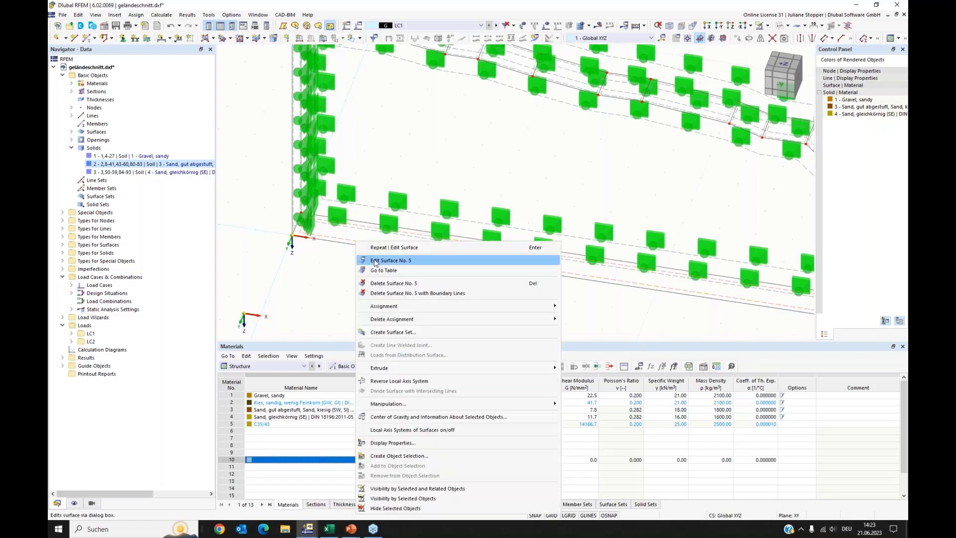
click(375, 261)
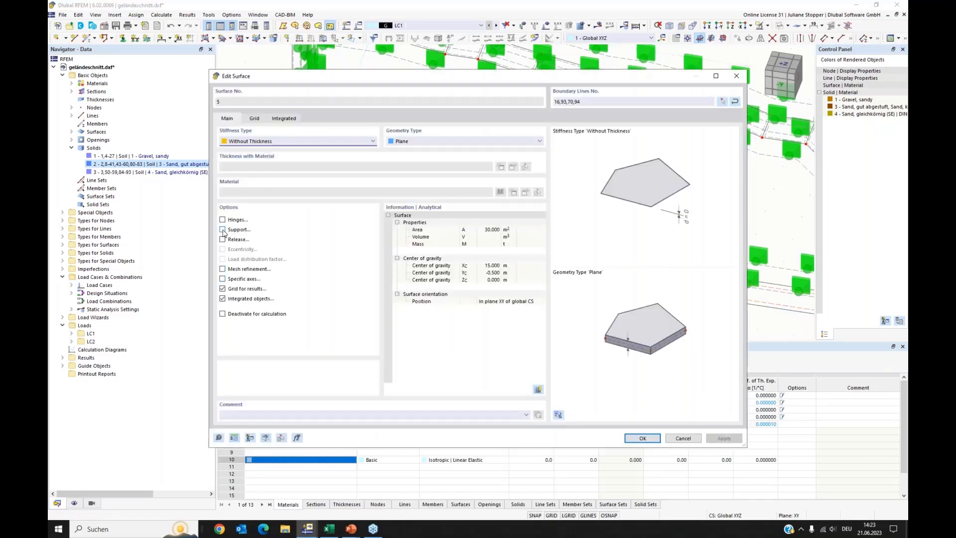
click(250, 118)
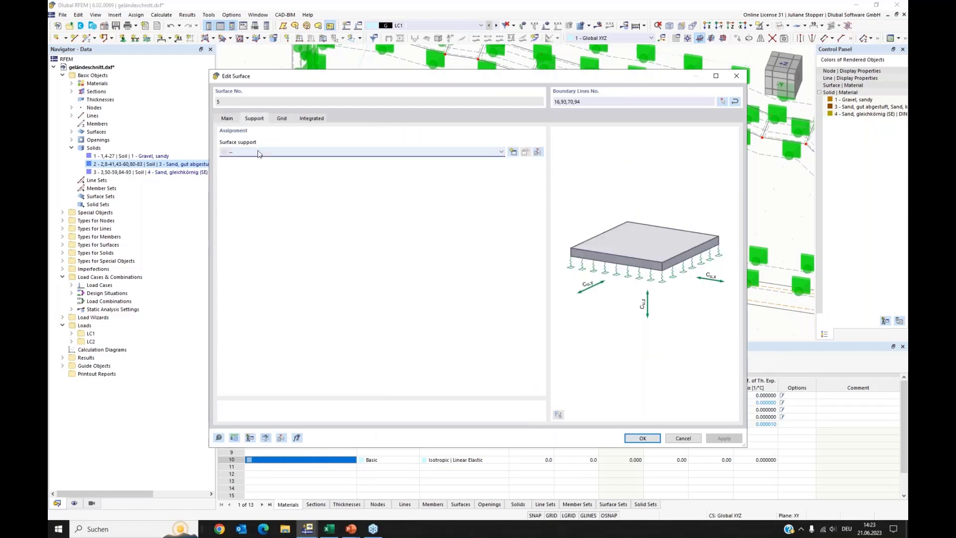
click(501, 152)
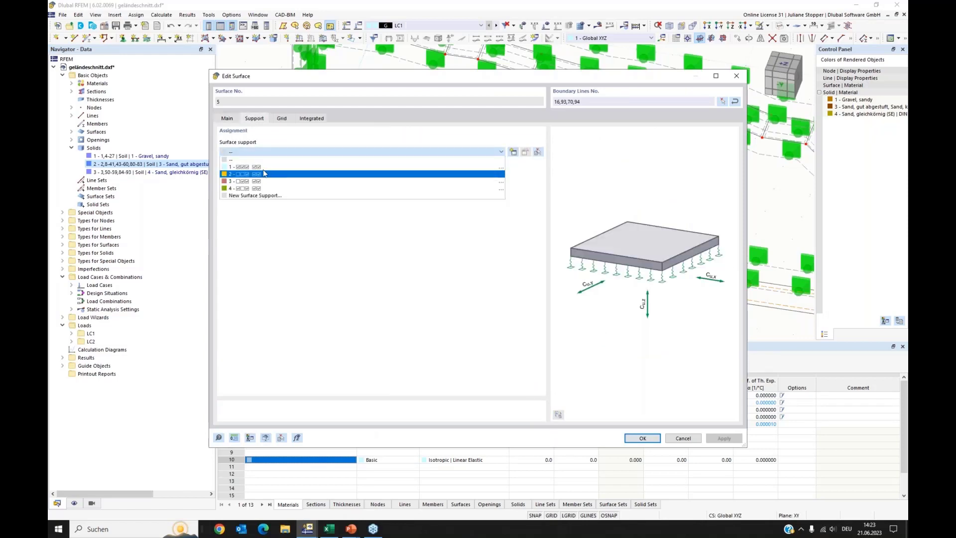
click(239, 169)
click(643, 438)
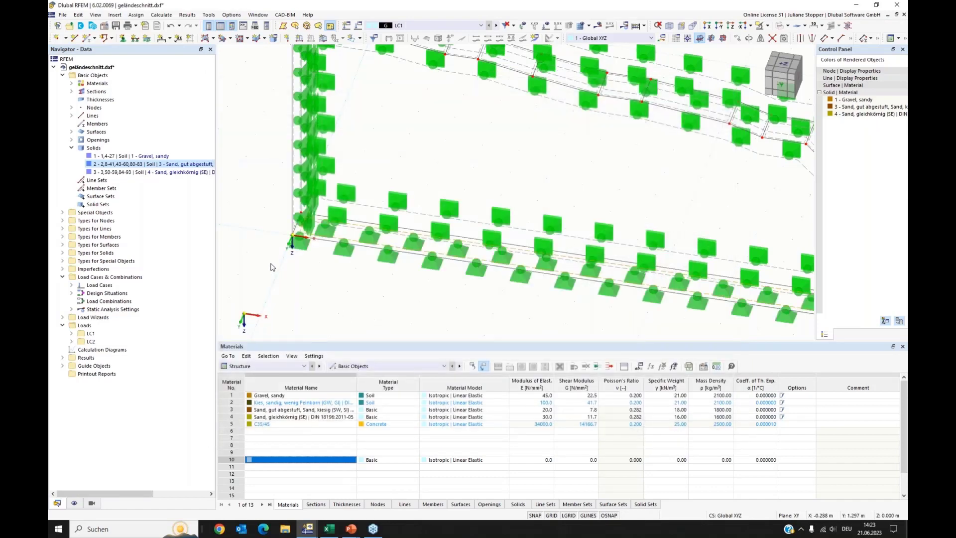
Turn off the display of types for surfaces so the support symbols are hidden in the model view.
scroll(273, 267, down, 5)
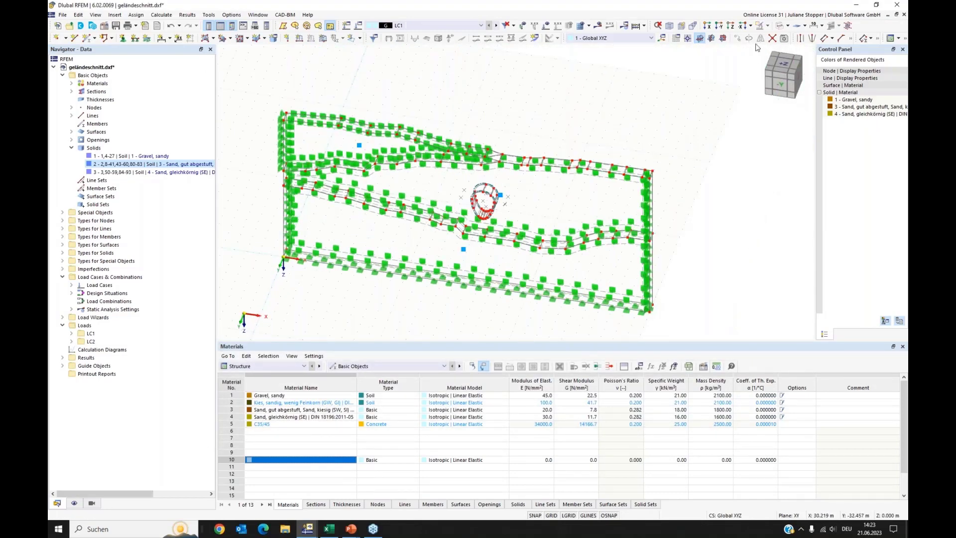
click(74, 503)
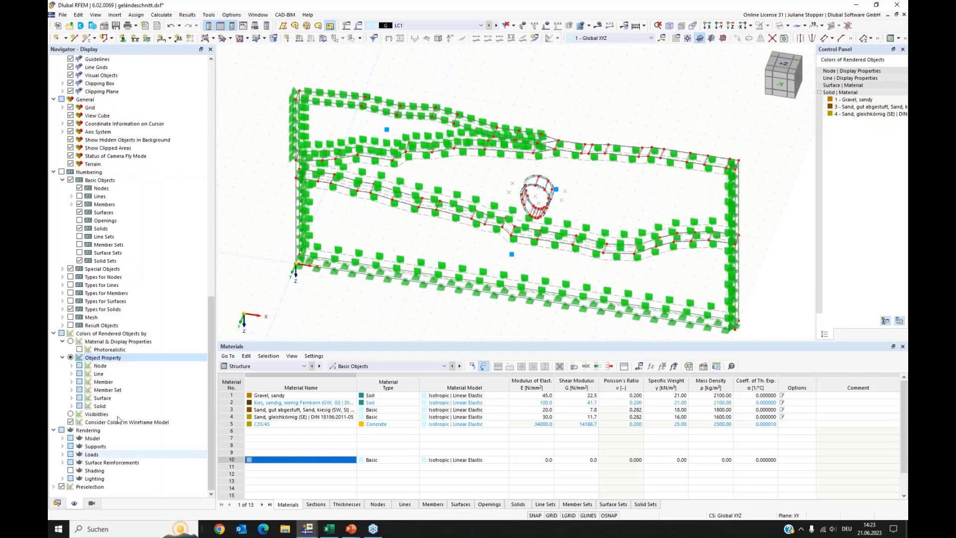
scroll(167, 276, up, 6)
scroll(167, 279, up, 10)
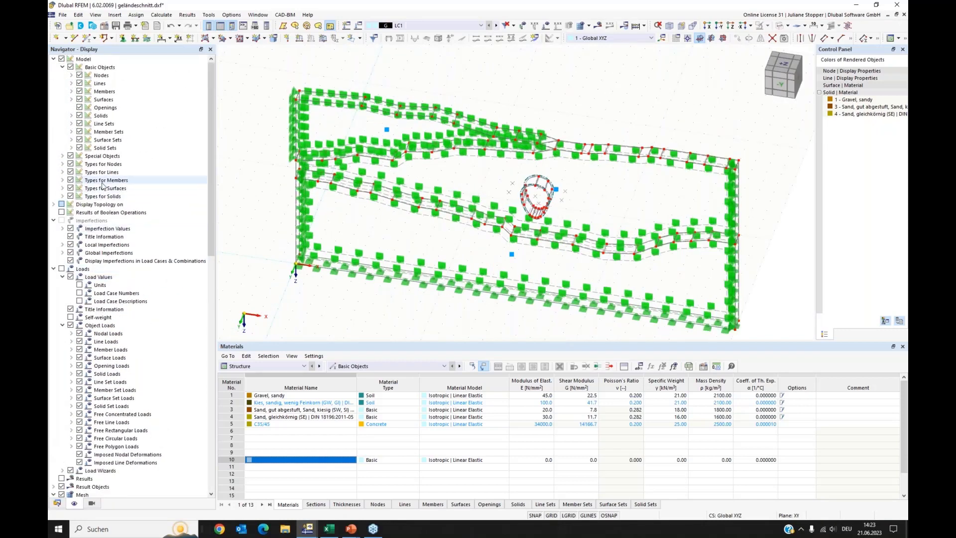
click(70, 188)
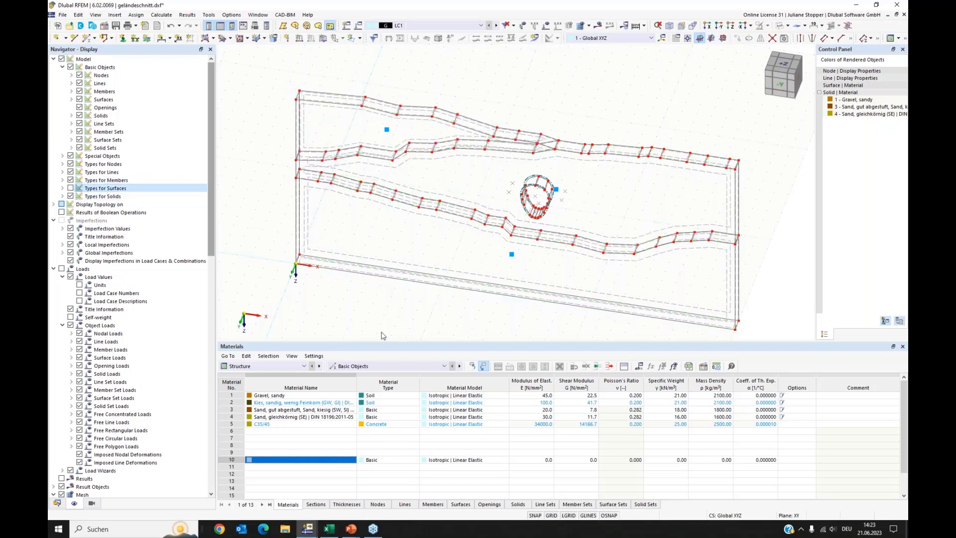
click(58, 503)
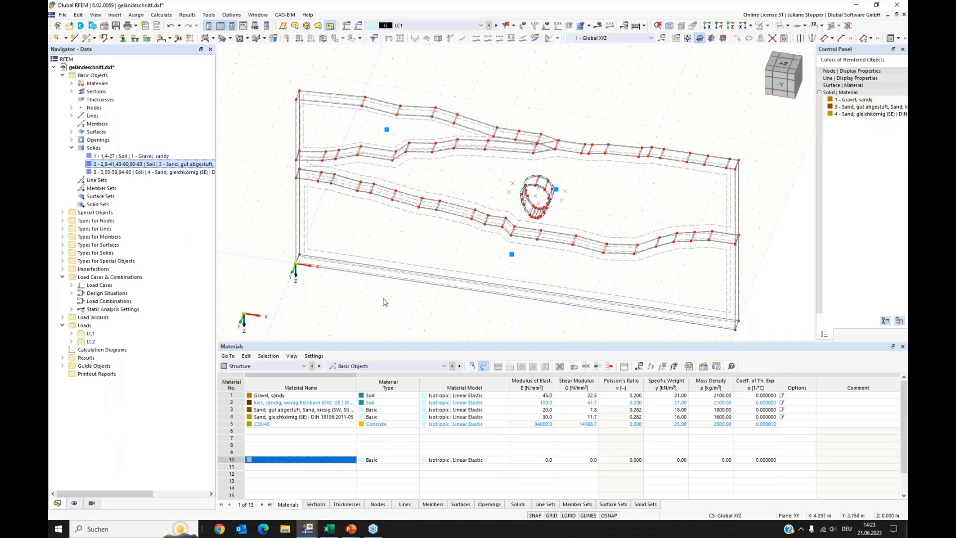
Display the FE mesh of the section in an almost frontal view, generating the mesh for it.
ctrl+middle_drag(391, 282, 396, 229)
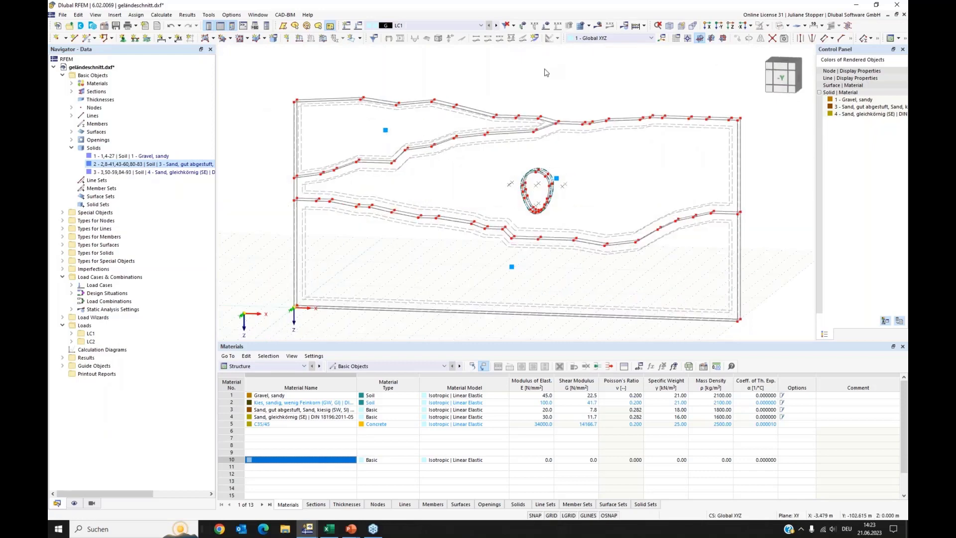
click(580, 26)
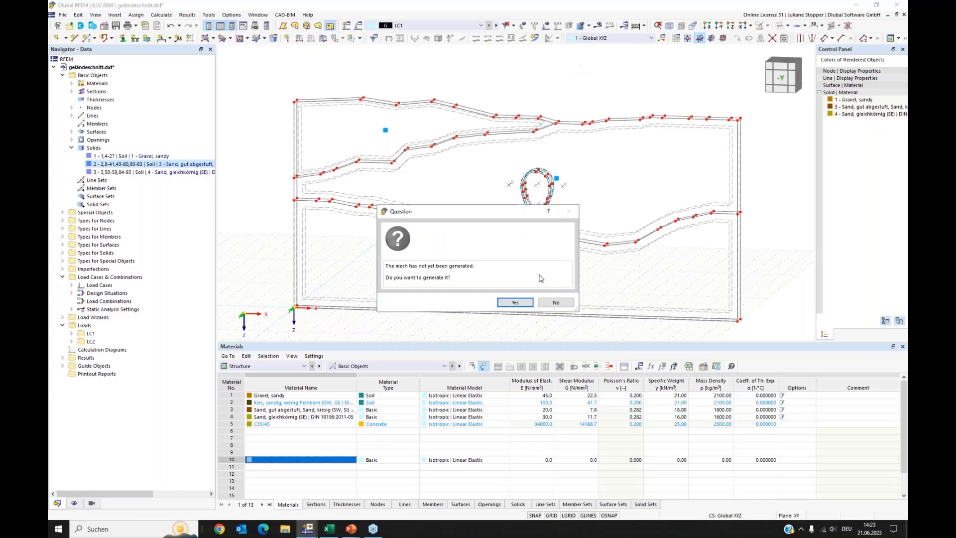
click(524, 302)
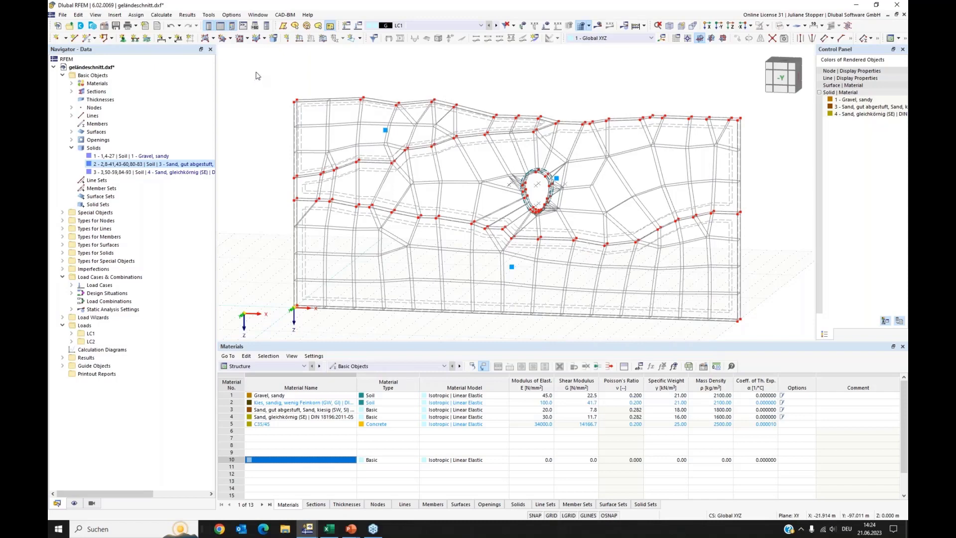
In the mesh settings, set the target length of finite elements for solids of type Soil to 0.5 m.
click(160, 15)
click(174, 124)
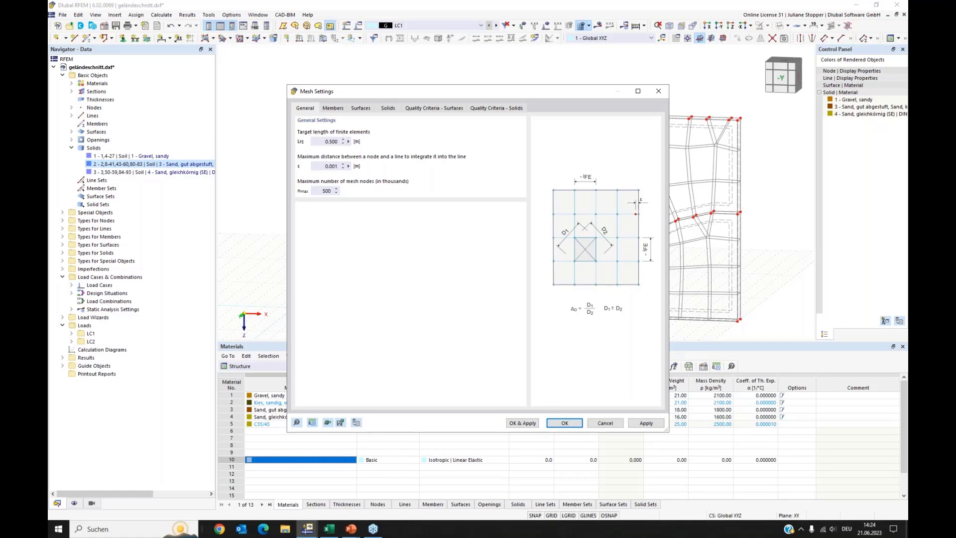
drag(321, 142, 345, 144)
click(387, 109)
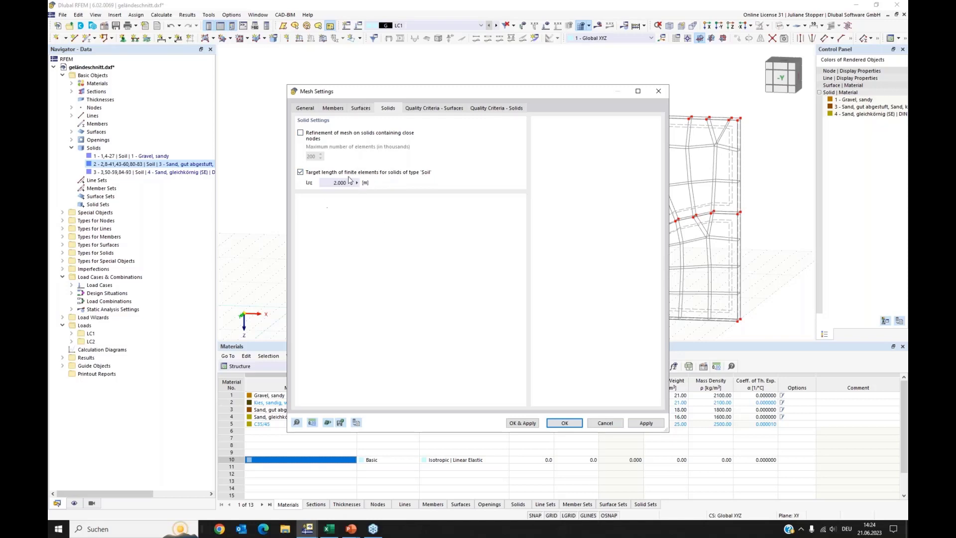
double_click(327, 182)
text(0,5)
click(565, 424)
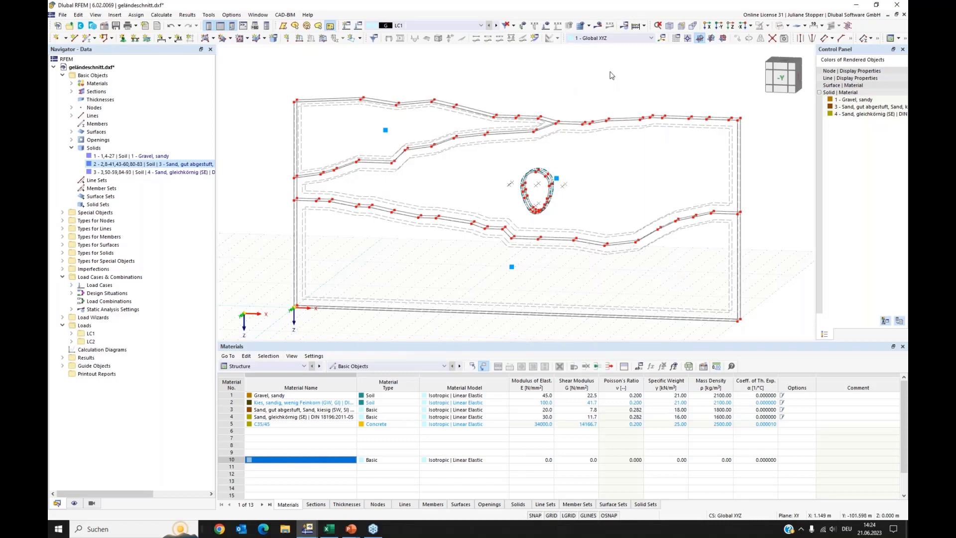
Select all three soil solids and enable mesh refinement with a layered mesh of 1 user-defined finite element layer.
drag(608, 69, 399, 301)
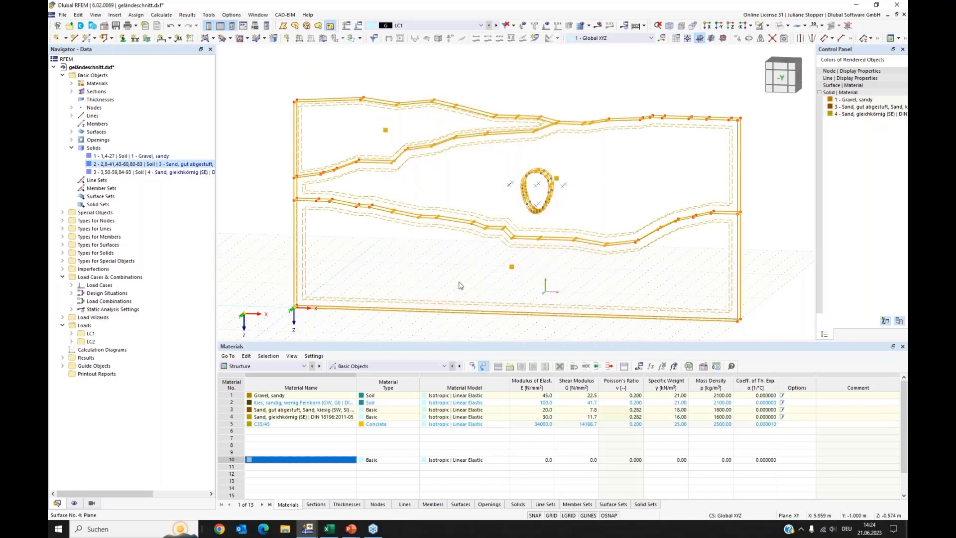
right_click(513, 269)
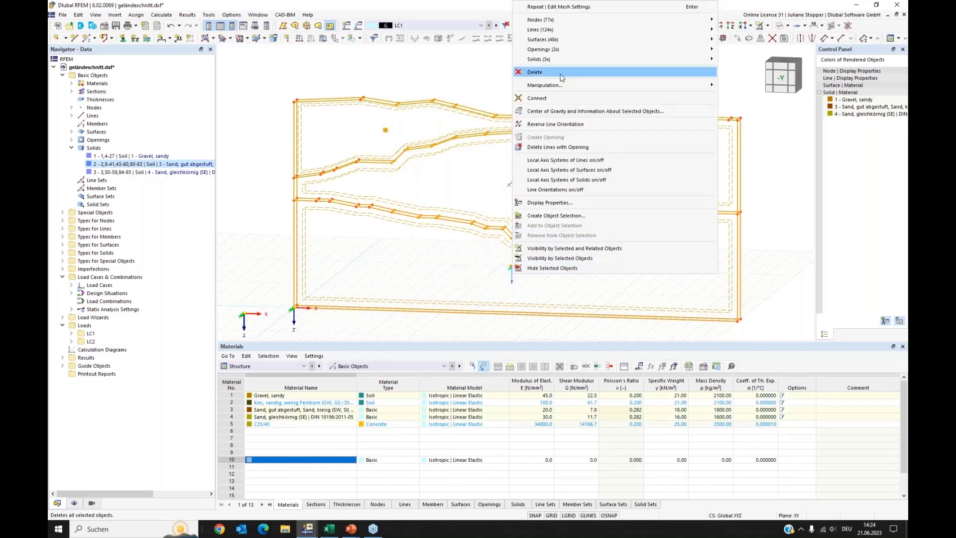
mouse_move(536, 60)
click(737, 59)
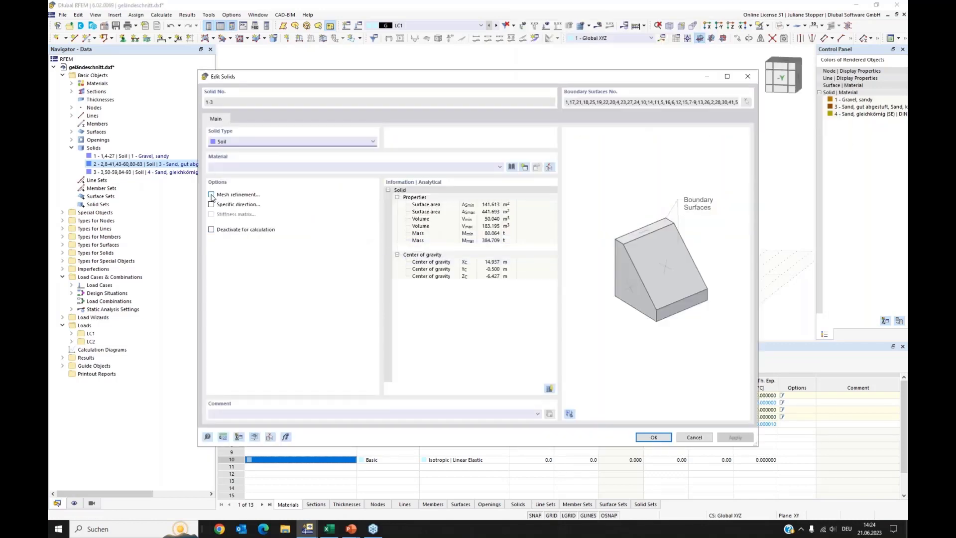
click(211, 195)
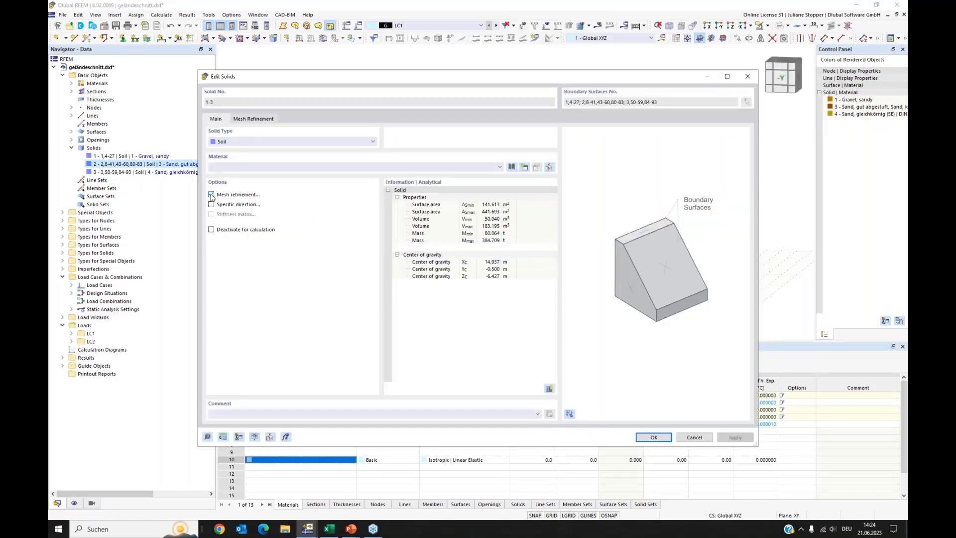
click(251, 119)
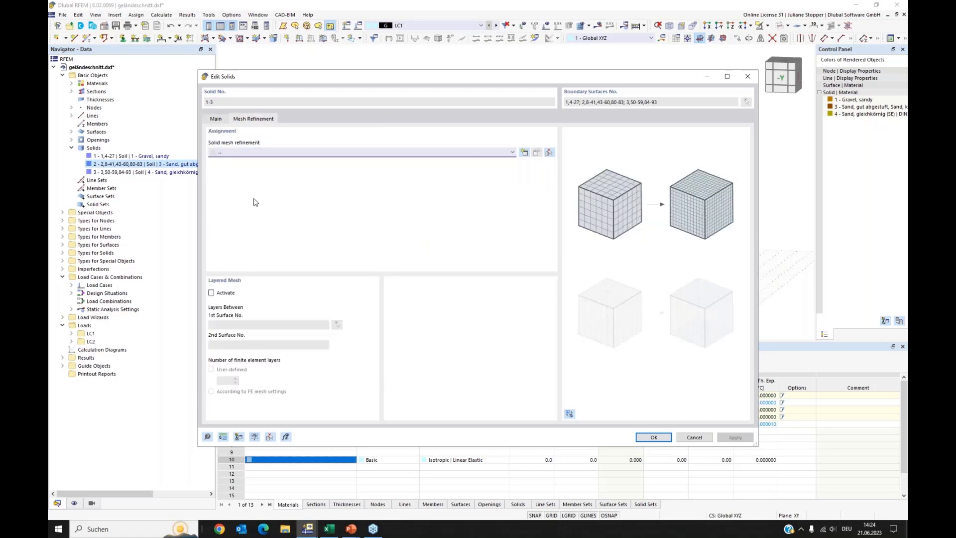
click(211, 293)
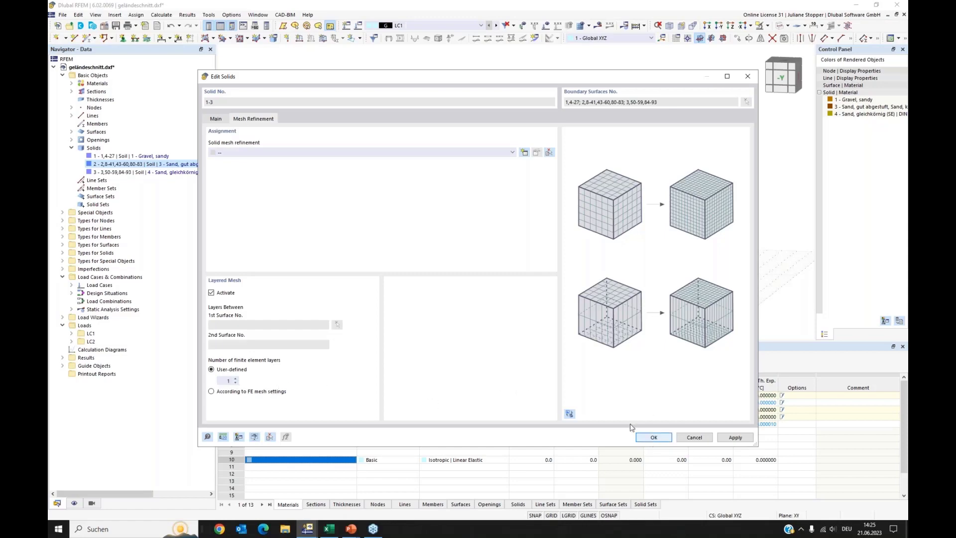
click(650, 437)
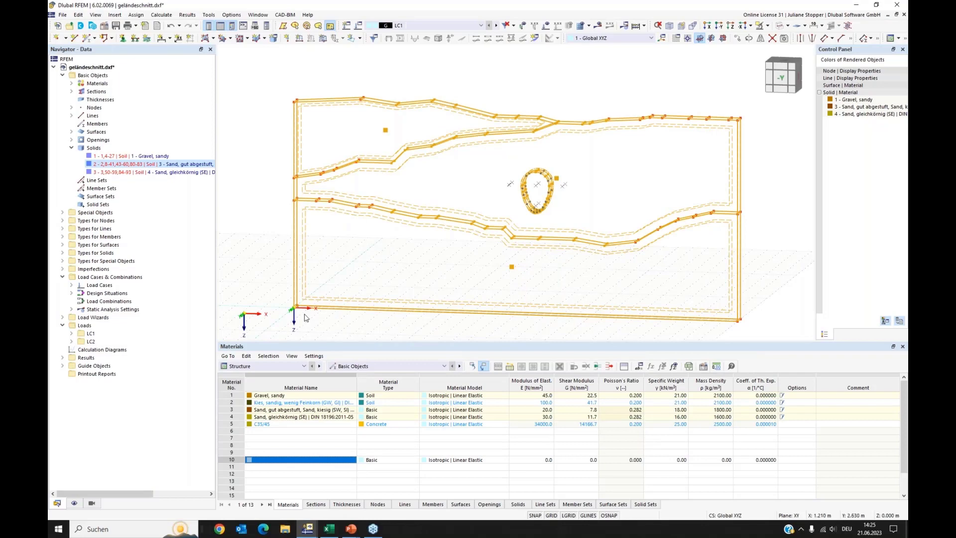
Apply the layered mesh of solid 1 between surfaces 1 and 4.
double_click(115, 157)
click(253, 120)
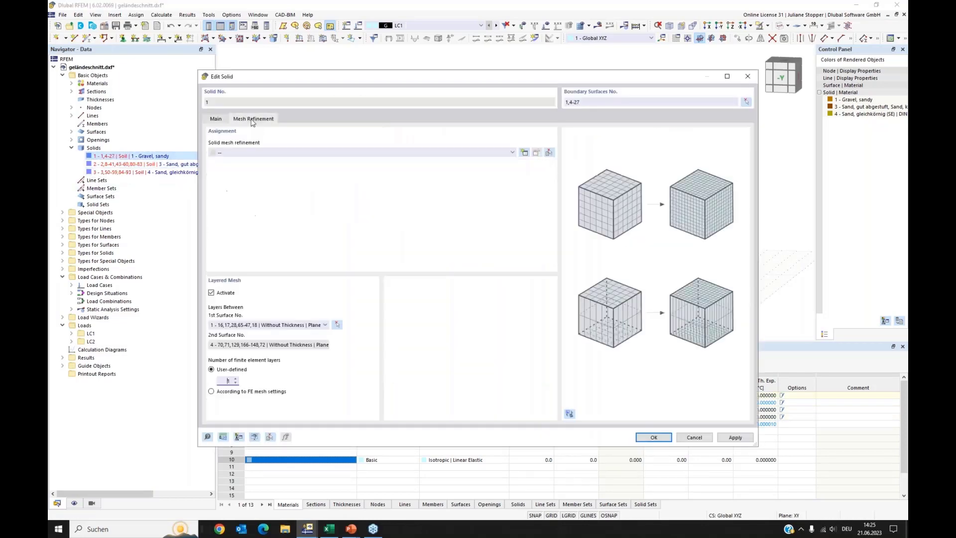
click(663, 438)
Apply the layered mesh of solid 2 between surfaces 2 and 28, and accept the layered mesh settings of solid 3.
double_click(159, 165)
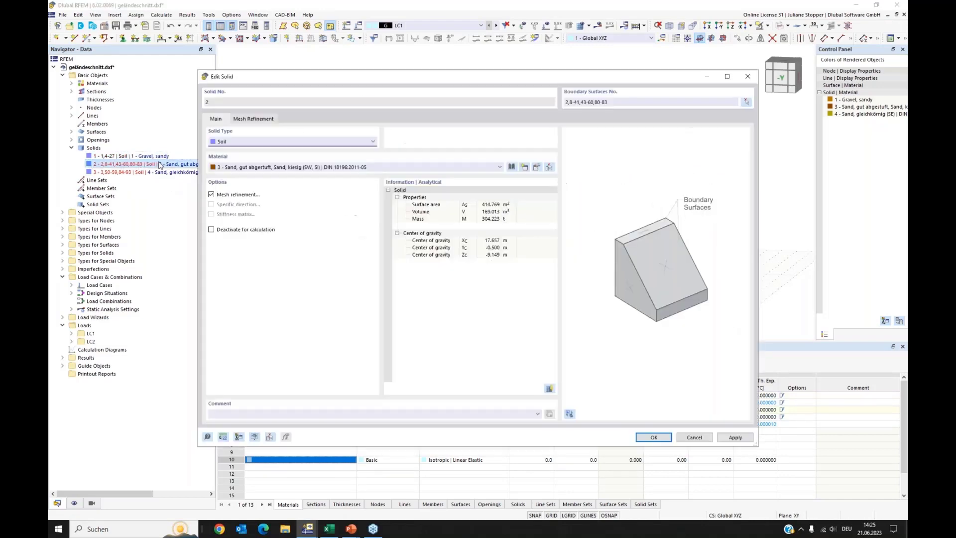
click(255, 120)
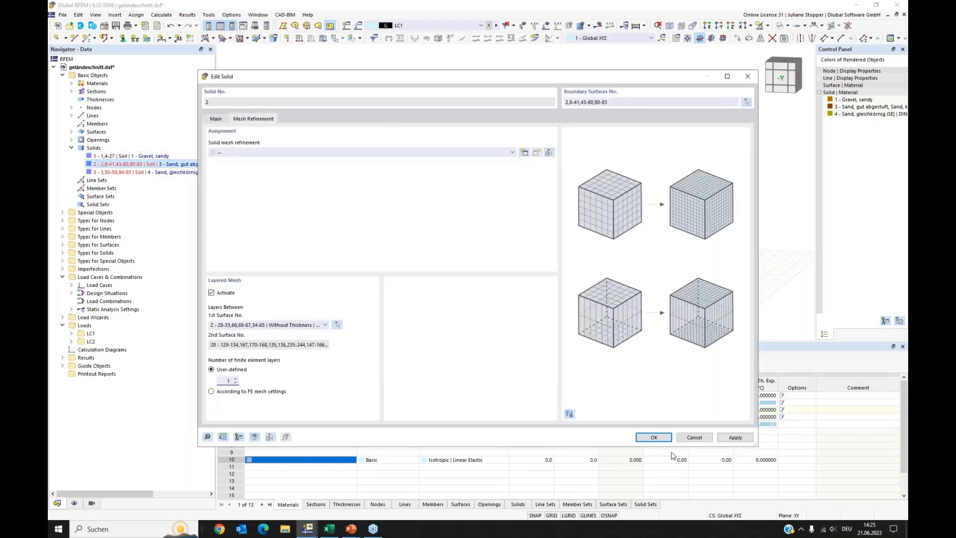
click(655, 439)
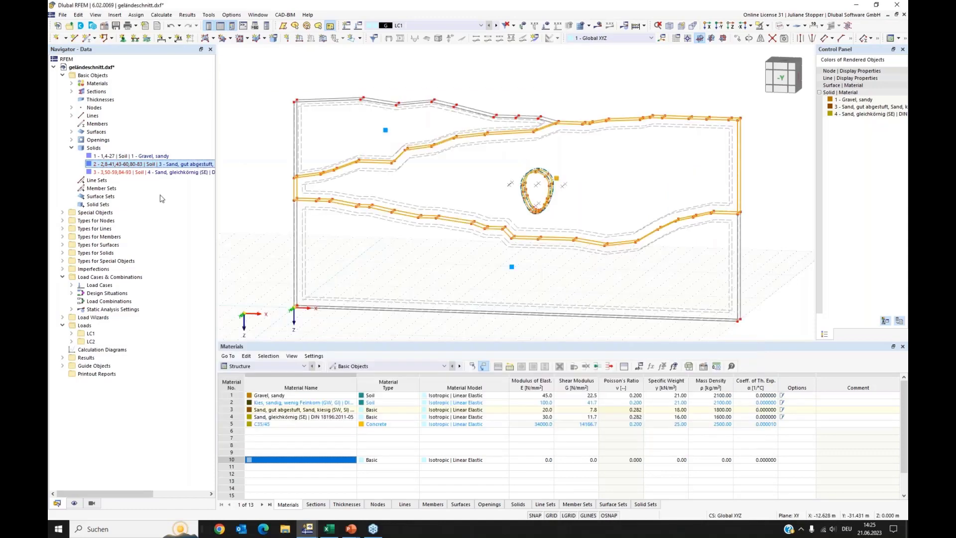
double_click(125, 173)
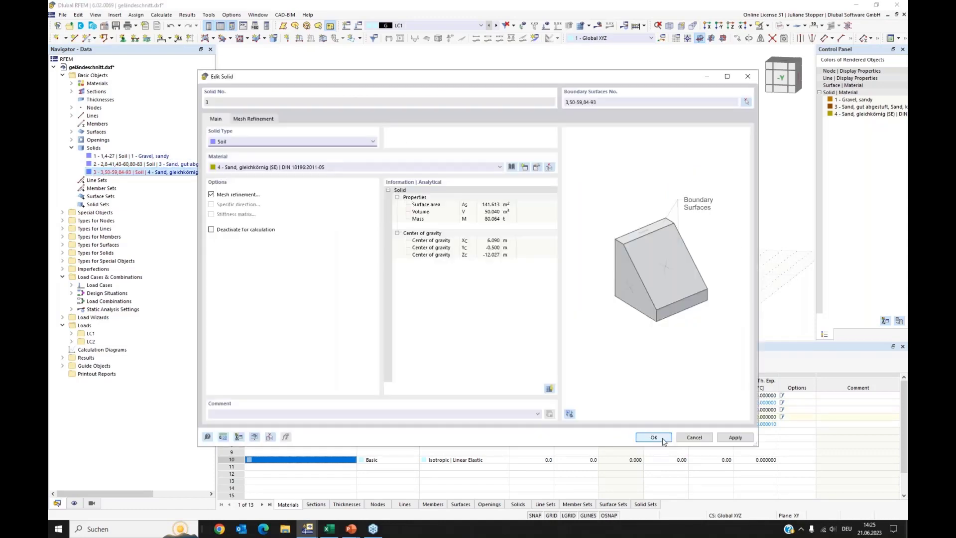
key(Escape)
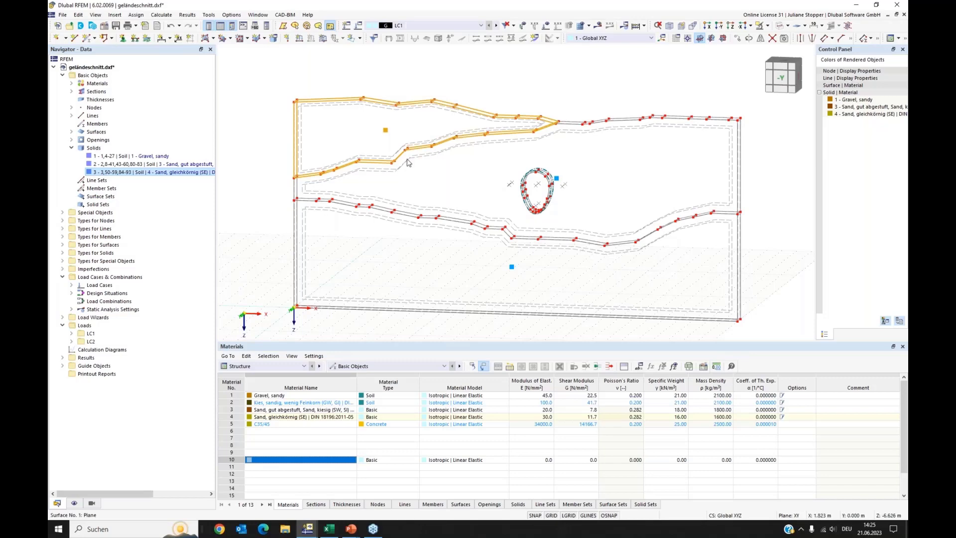
click(558, 91)
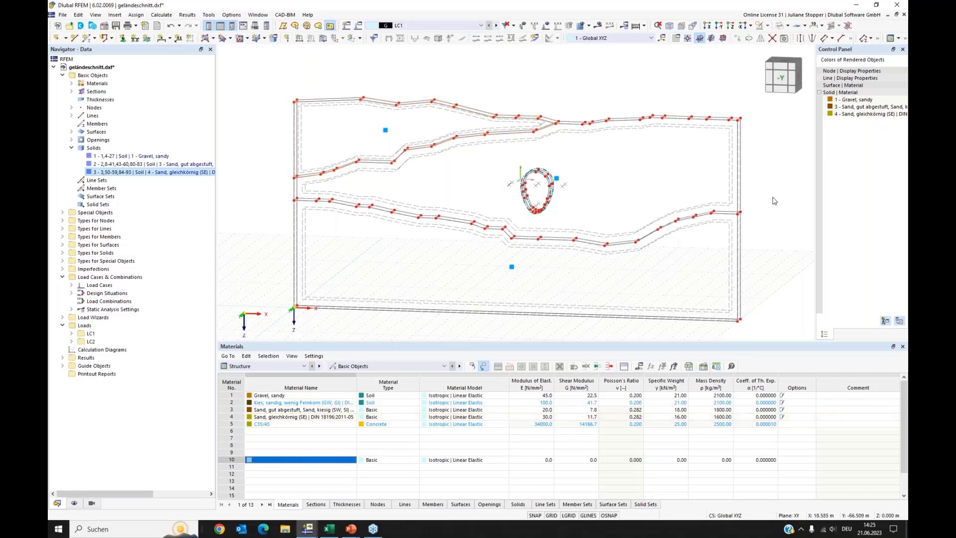
Generate the FE mesh of the terrain section with the layered refinement and display it.
middle_drag(606, 59, 587, 44)
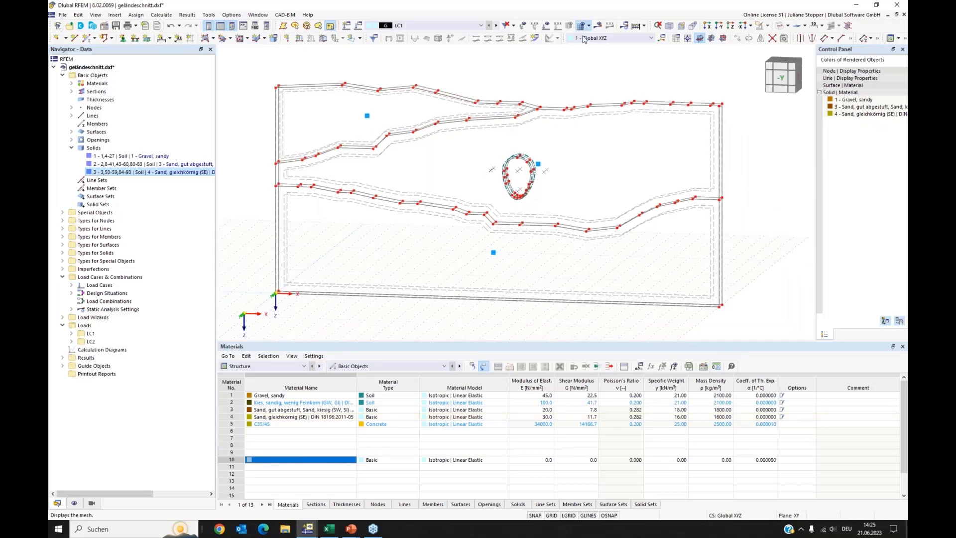
click(580, 26)
click(515, 304)
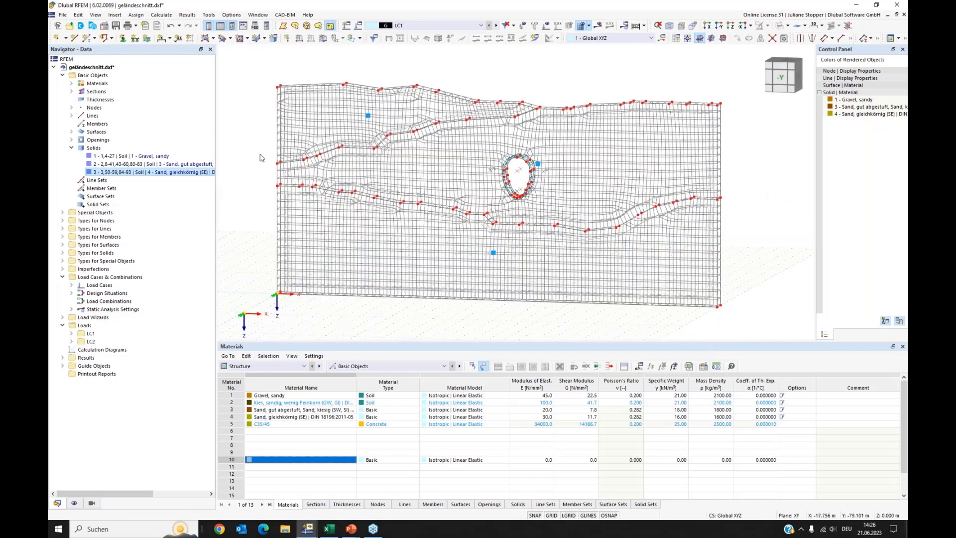
Turn off the mesh display on surfaces and show the FE elements in solids instead.
click(75, 503)
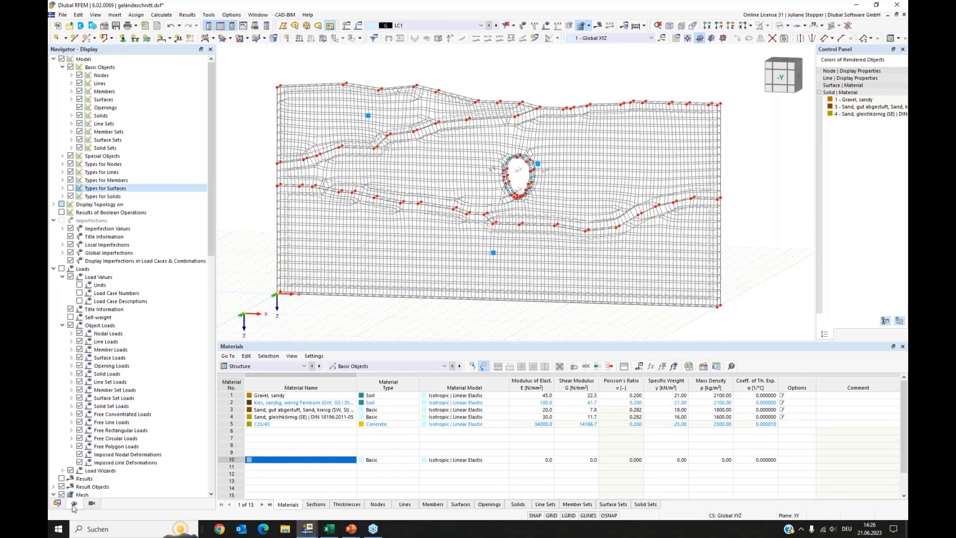
scroll(97, 341, down, 9)
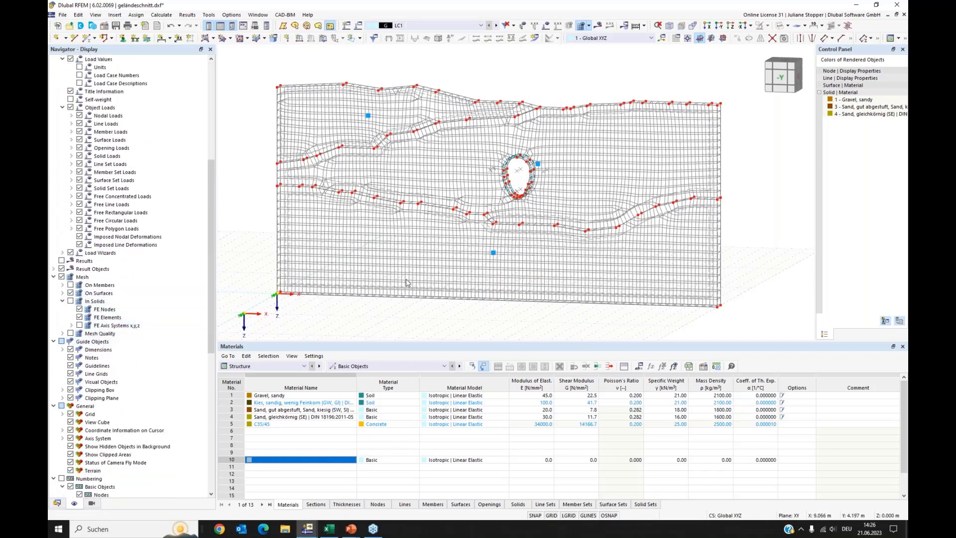
click(71, 293)
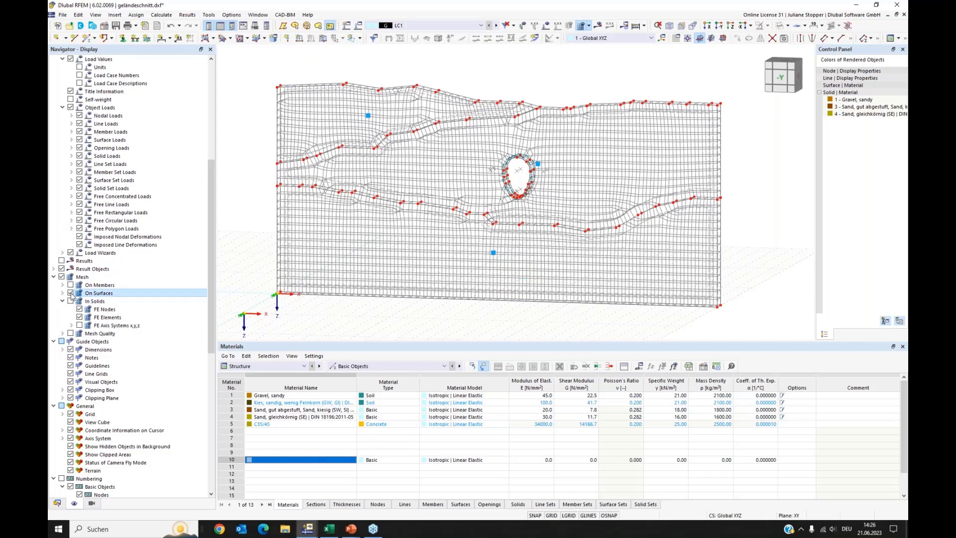
click(70, 302)
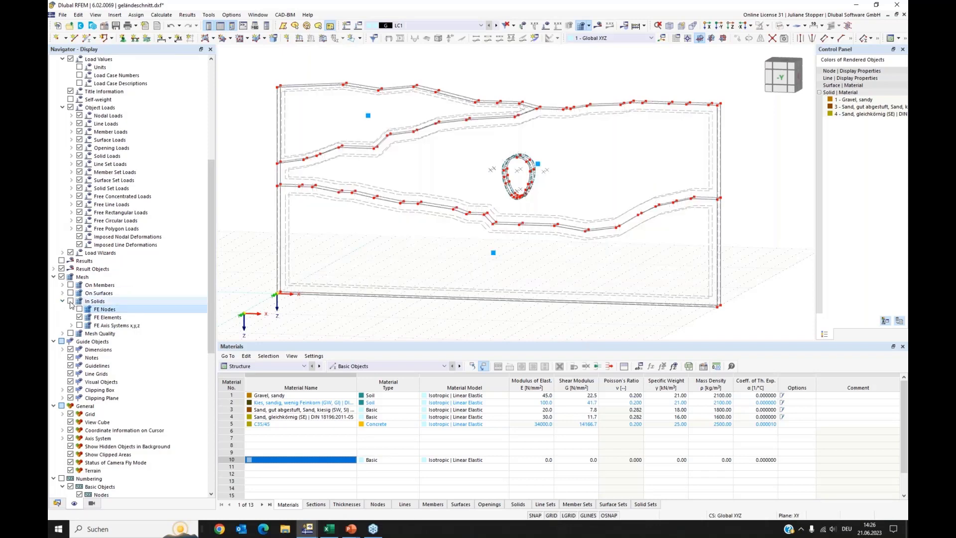
click(70, 302)
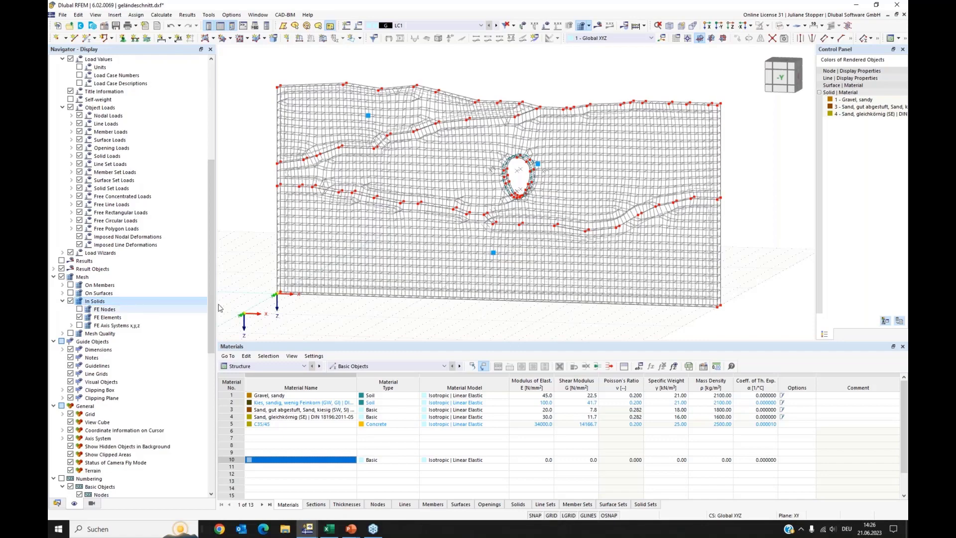
View the solid mesh from the +X side and from the rear, and display the mesh quality with its color legend.
ctrl+middle_drag(563, 305, 499, 294)
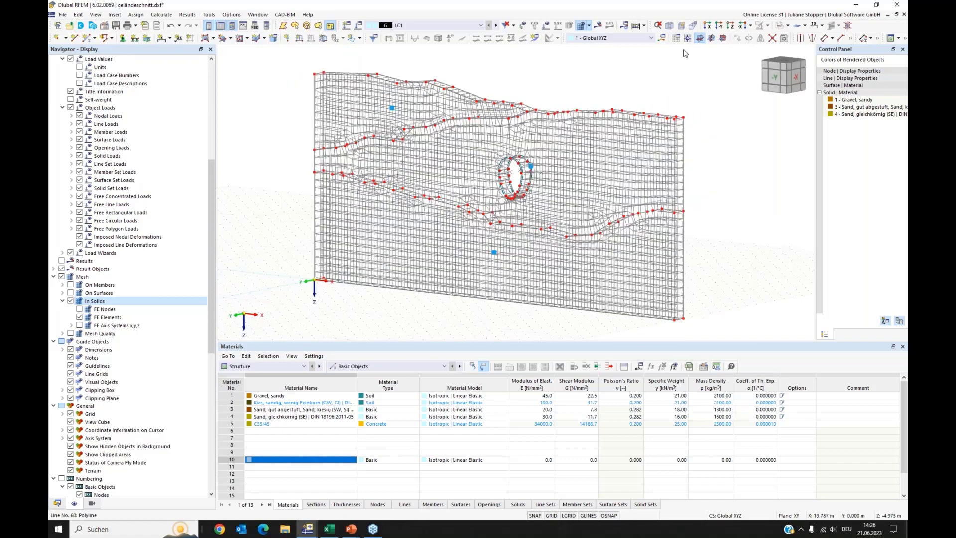
click(711, 38)
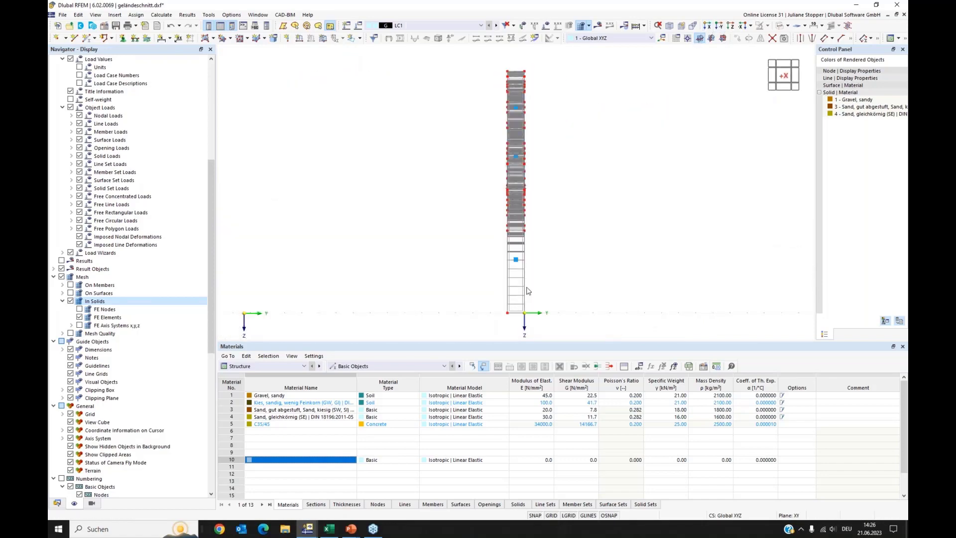
ctrl+middle_drag(410, 290, 492, 277)
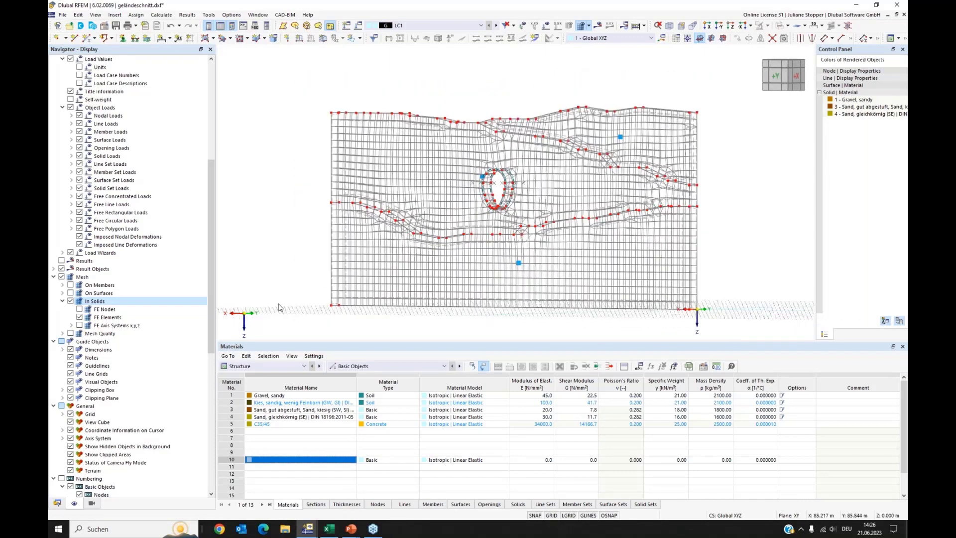
scroll(285, 284, down, 2)
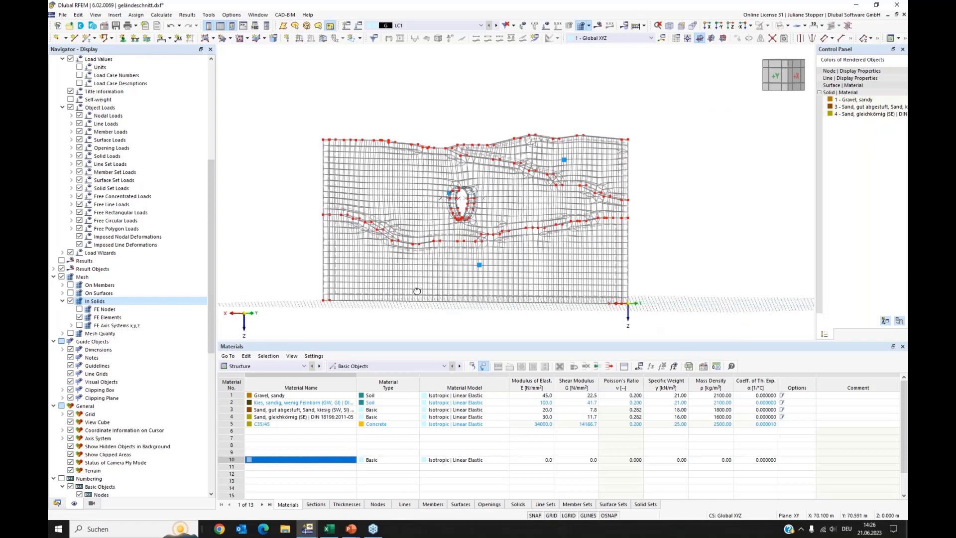
ctrl+middle_drag(417, 291, 448, 328)
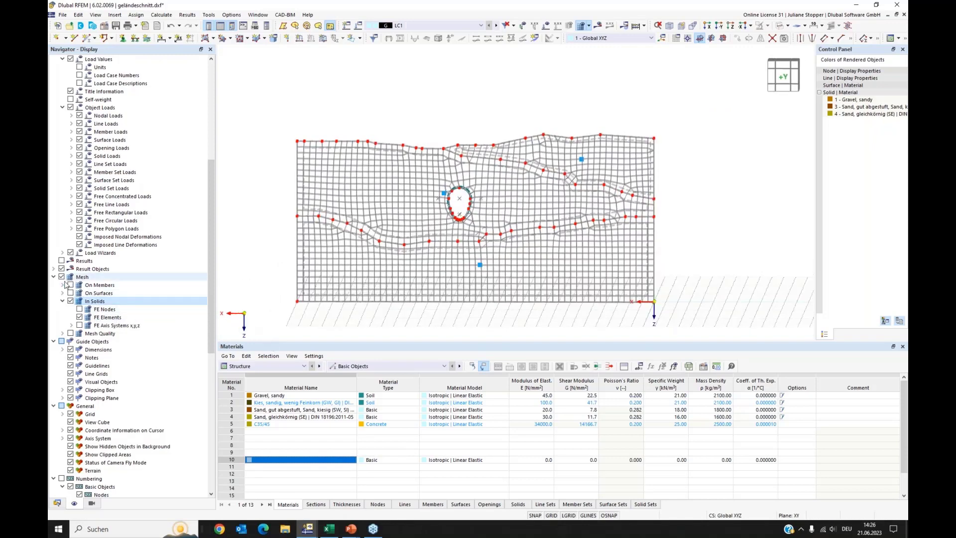
click(71, 333)
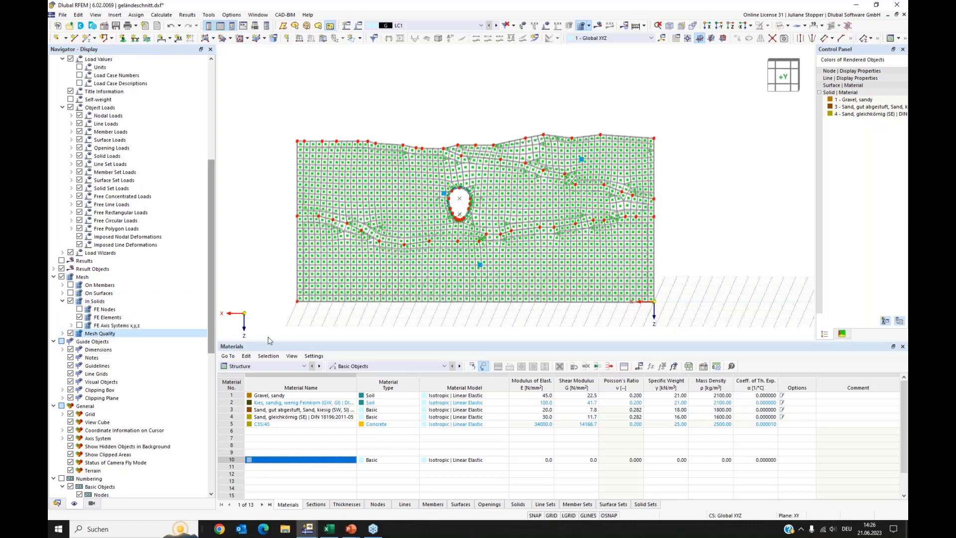
click(842, 335)
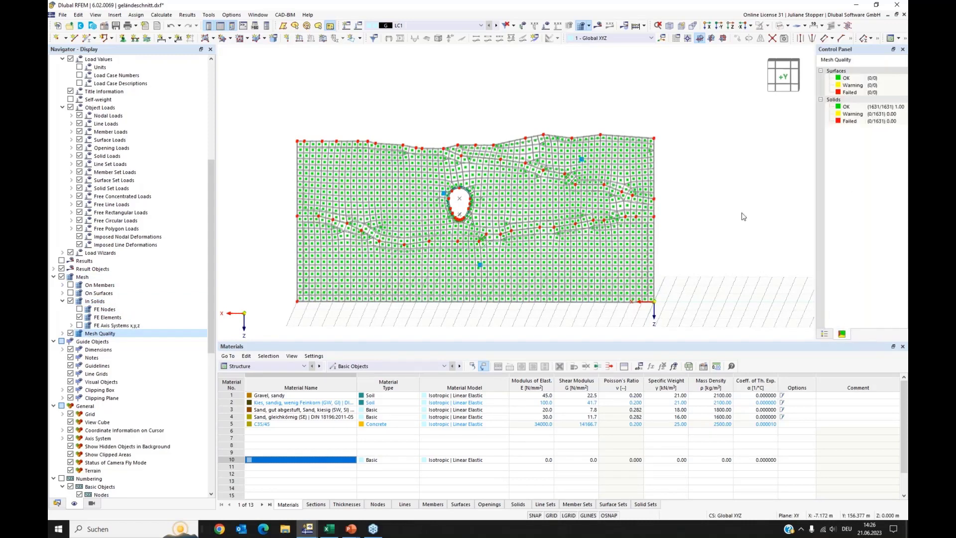
Examine the mesh quality of the section up close and review the quality criteria for solids in the mesh settings.
scroll(445, 270, up, 1)
scroll(445, 269, up, 1)
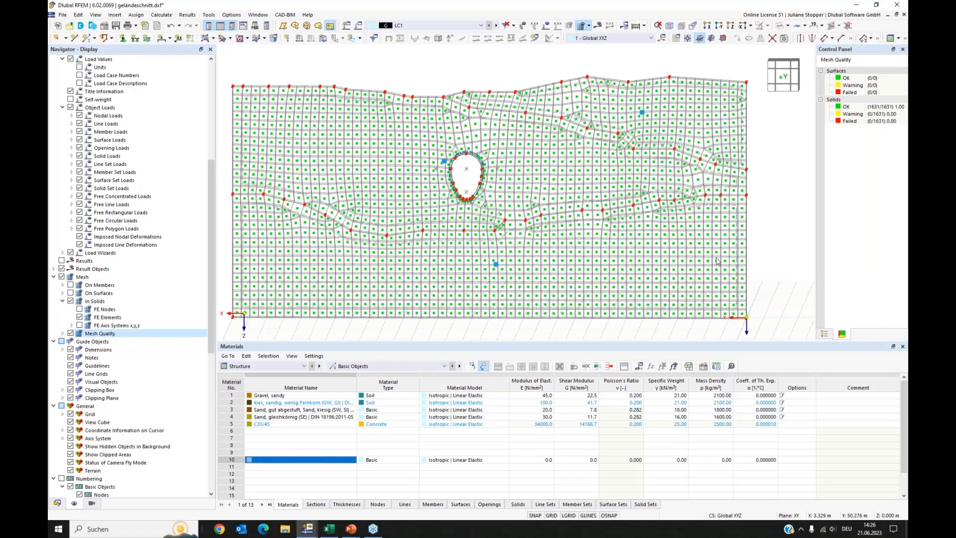
ctrl+middle_drag(716, 259, 725, 247)
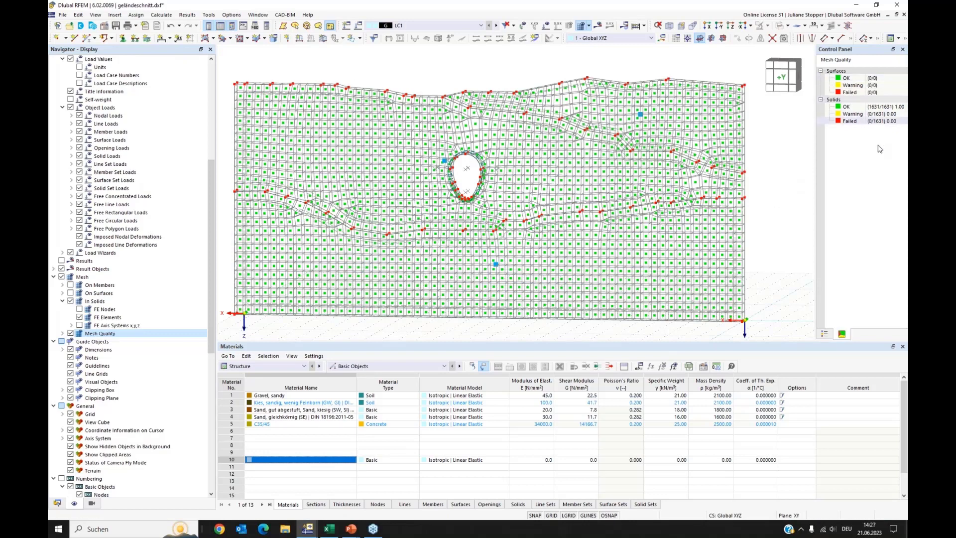
click(187, 15)
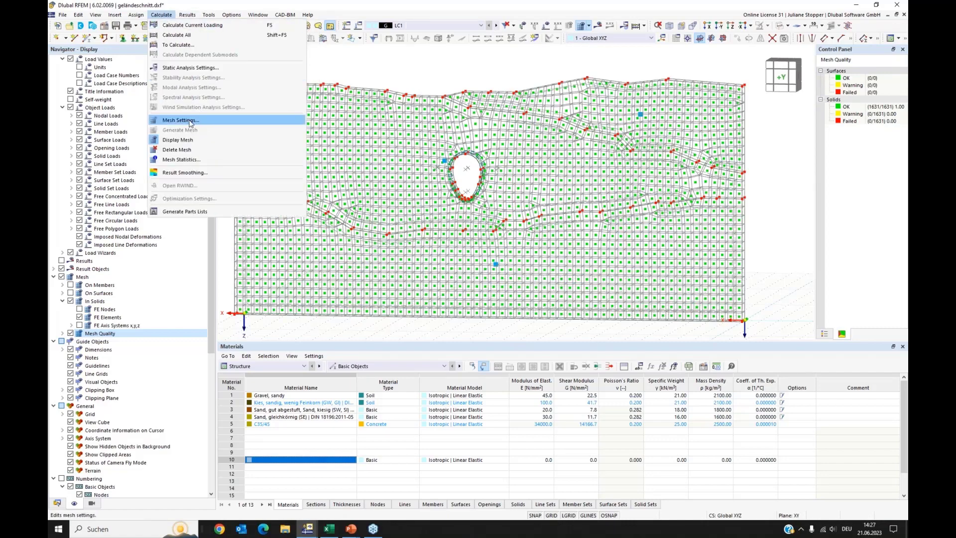
click(194, 124)
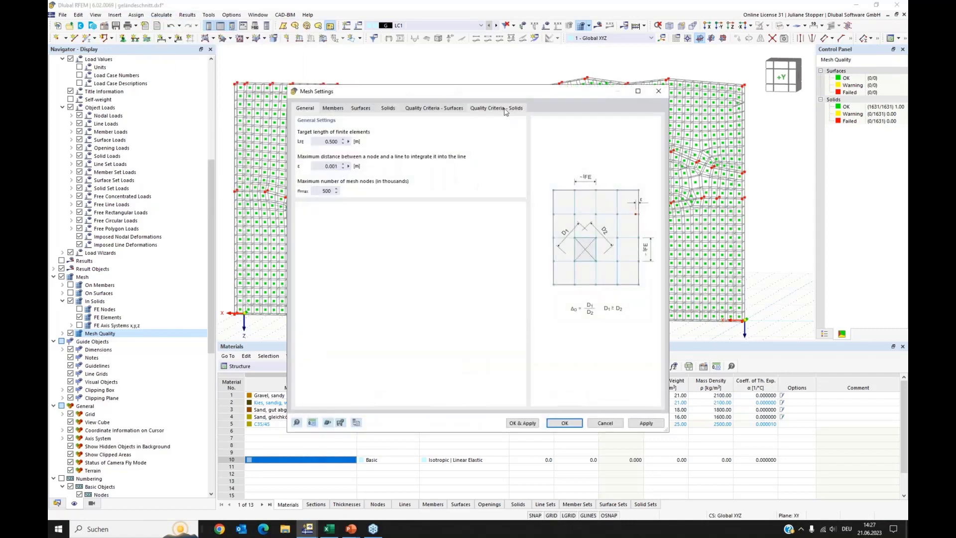
click(489, 108)
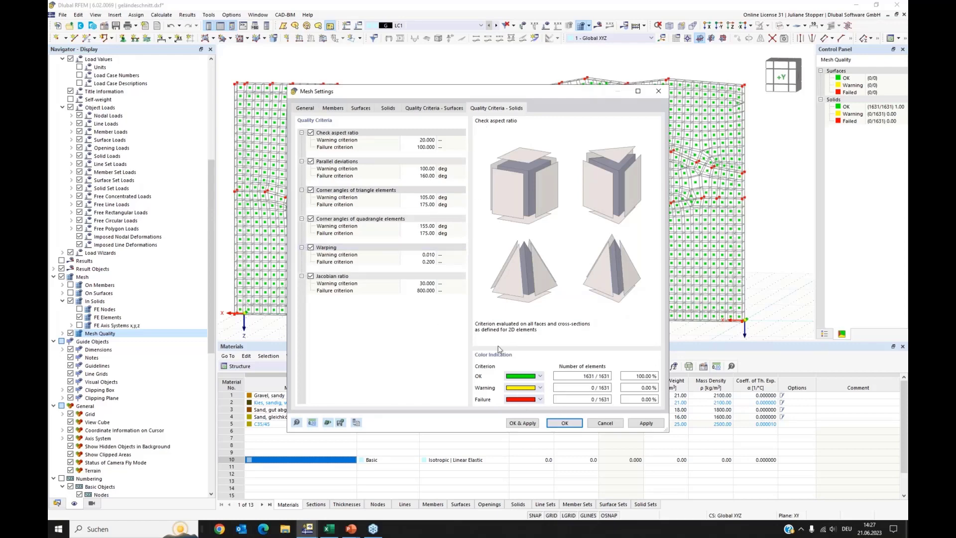
click(605, 423)
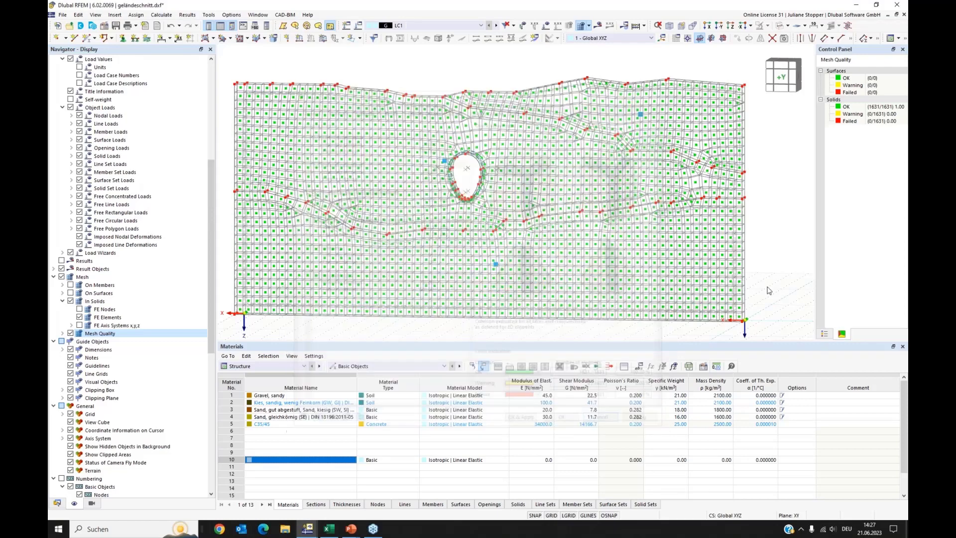
Enlarge the graphics area above the materials table, and switch to the borehole model Model-no-1.rf6, closing its soil massif dialog.
drag(613, 341, 608, 380)
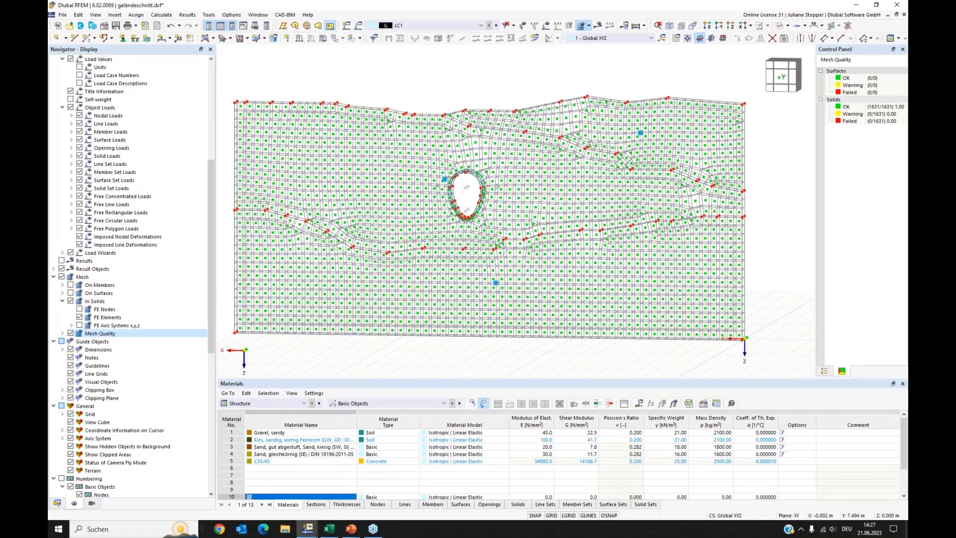
ctrl+middle_drag(765, 329, 369, 351)
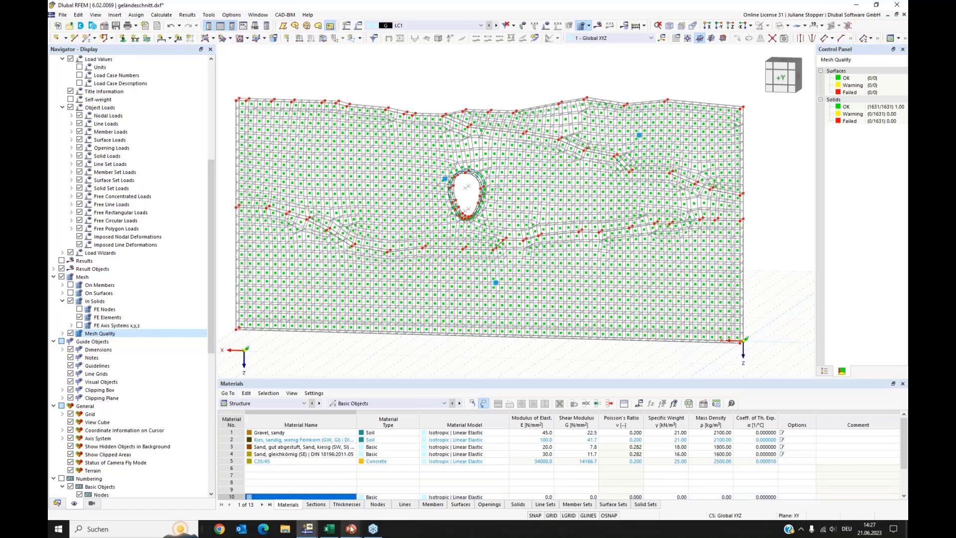
mouse_move(351, 531)
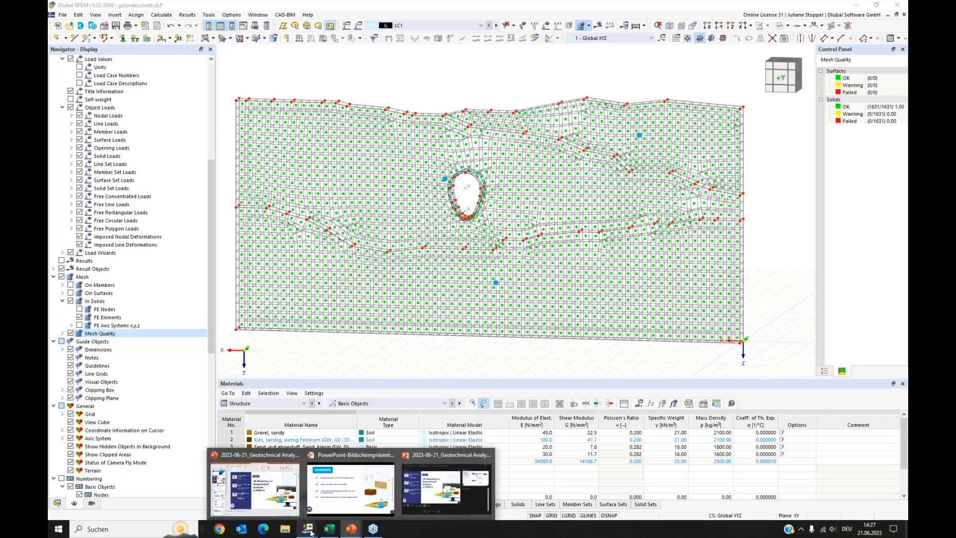
mouse_move(309, 532)
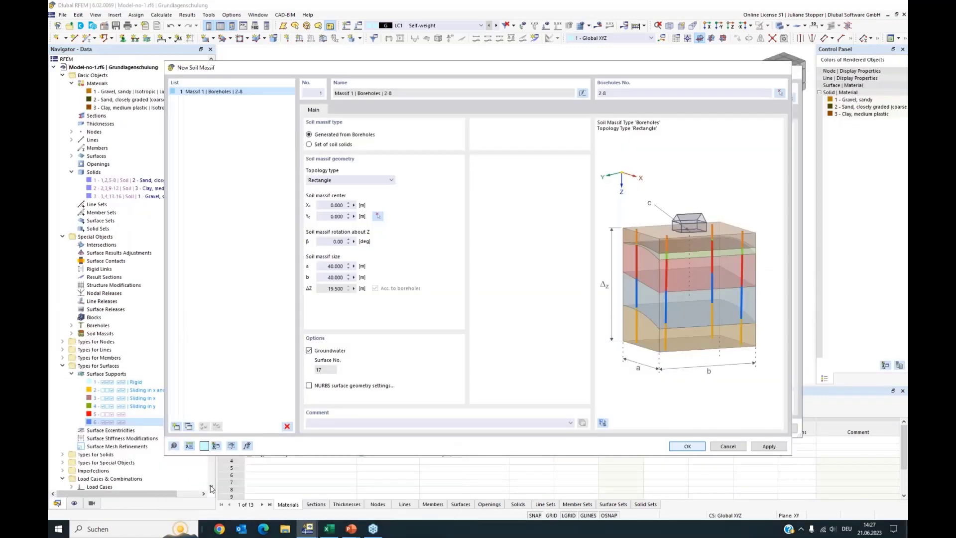
click(210, 489)
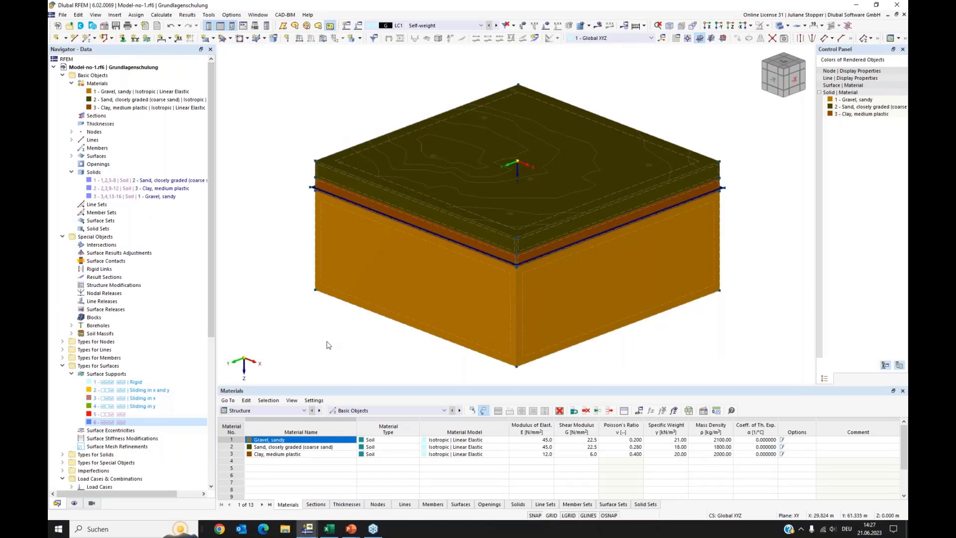
Collapse the expanded object categories in the data navigator, from Basic Objects to Guide Objects, and orbit the soil massif.
click(62, 75)
click(63, 83)
click(62, 115)
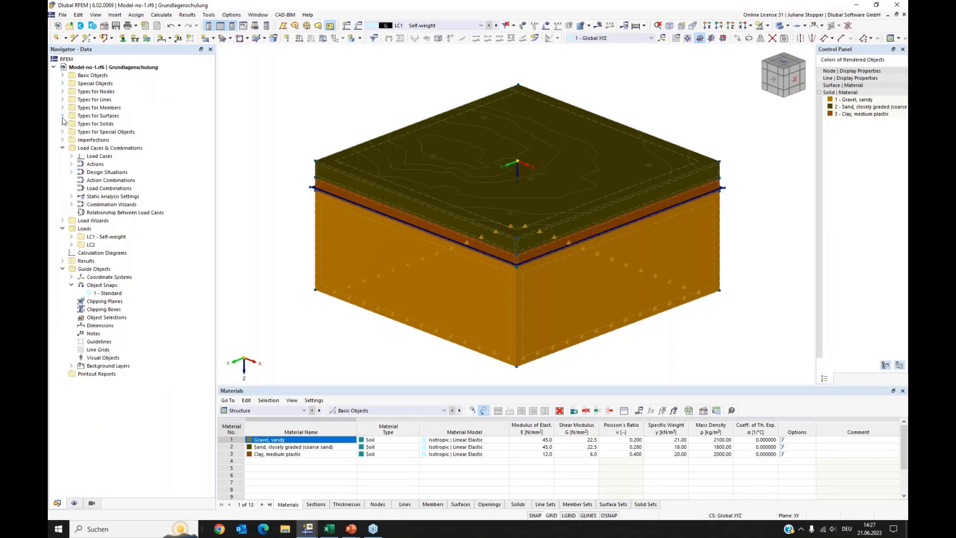
click(62, 149)
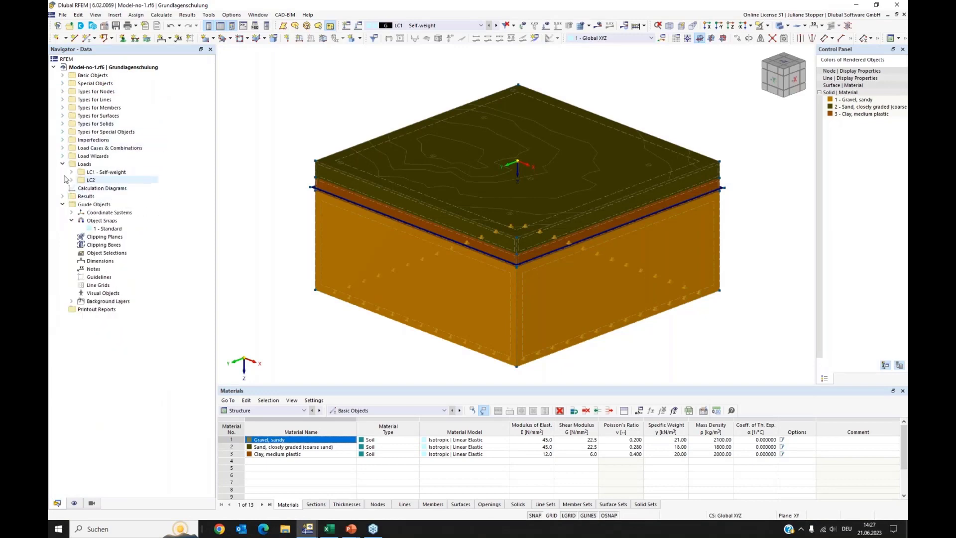
click(62, 164)
click(63, 188)
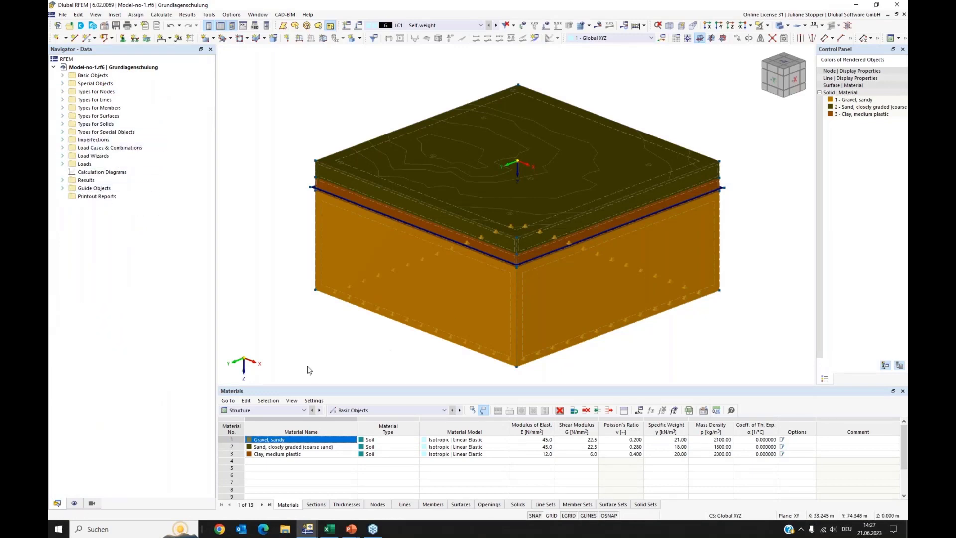
ctrl+middle_drag(313, 329, 315, 324)
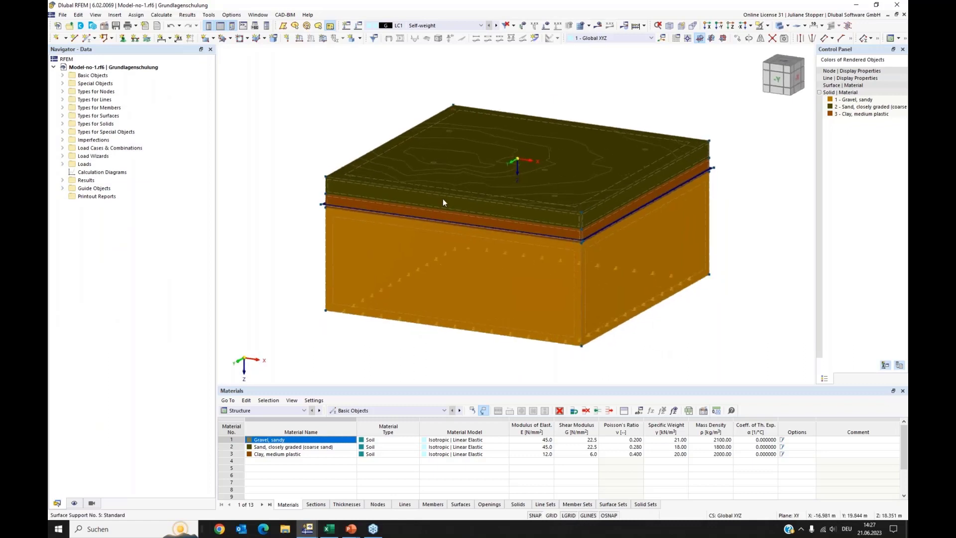
Deactivate the background layer Lageplan_Aufschlussbohrungen.dxf under Guide Objects.
click(63, 189)
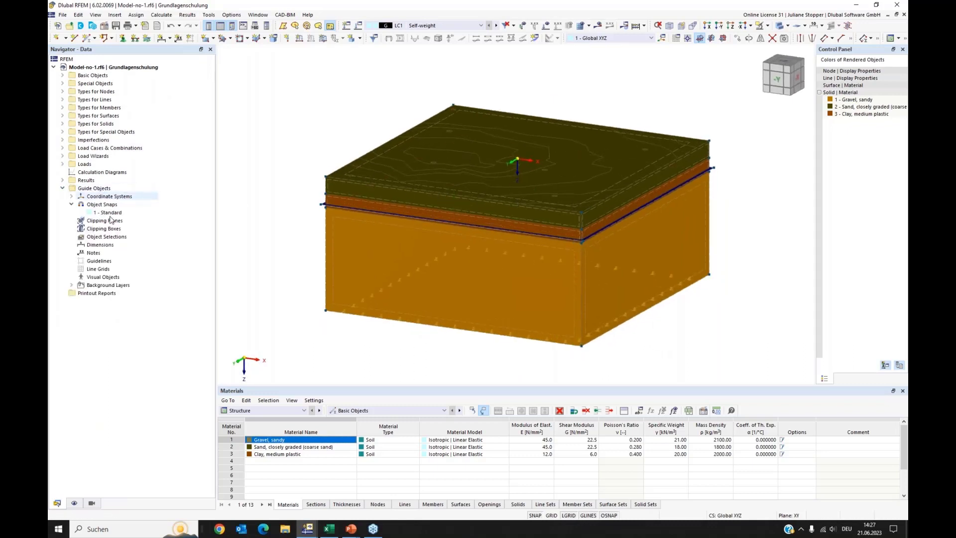
click(71, 285)
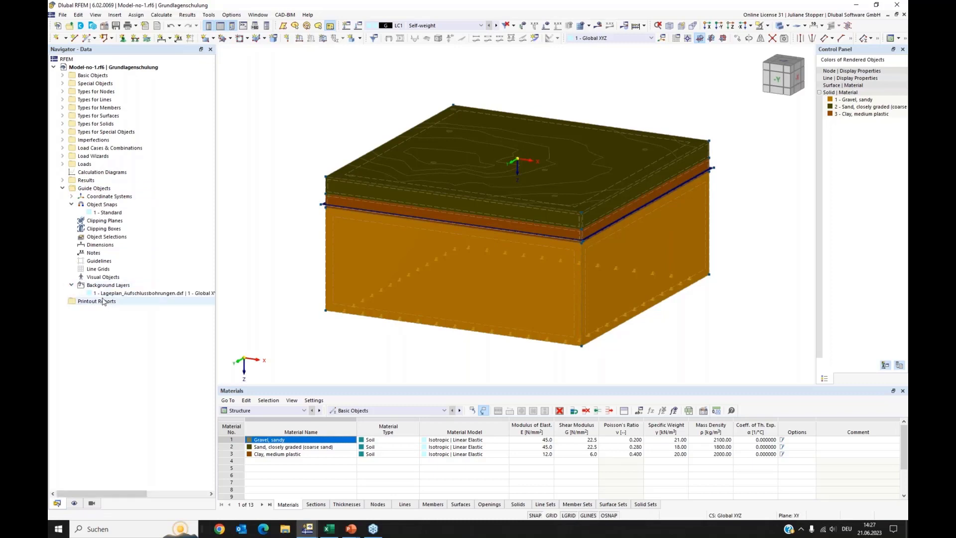
right_click(106, 294)
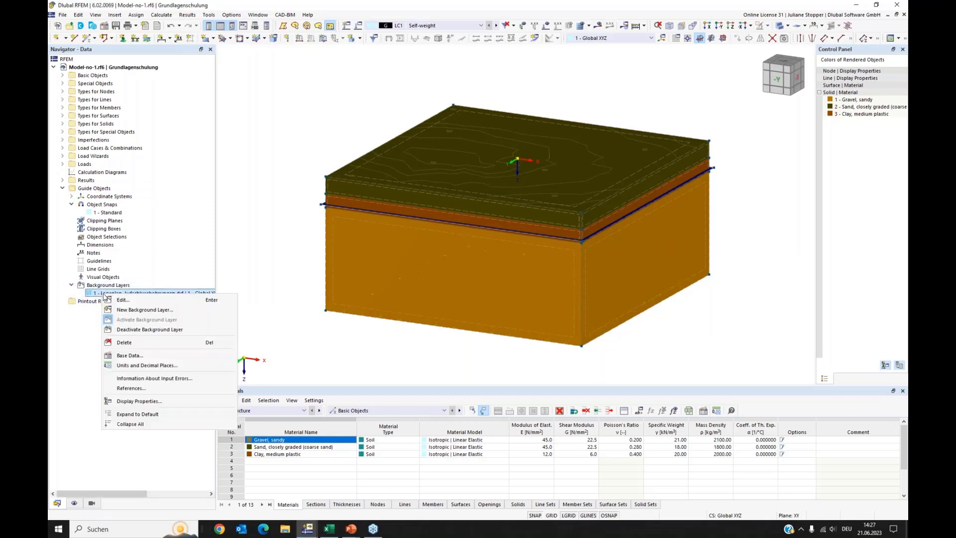
click(114, 330)
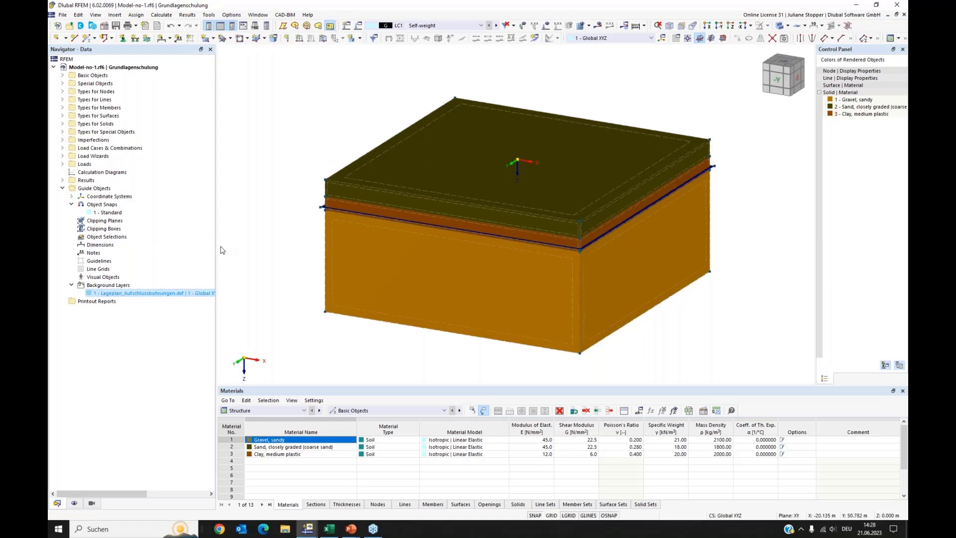
Load the IFC file Übungsobjekt 22_GS_allplan_statik.ifc from the ueberholt folder inside 03_ifc-Gebäude for import.
click(63, 15)
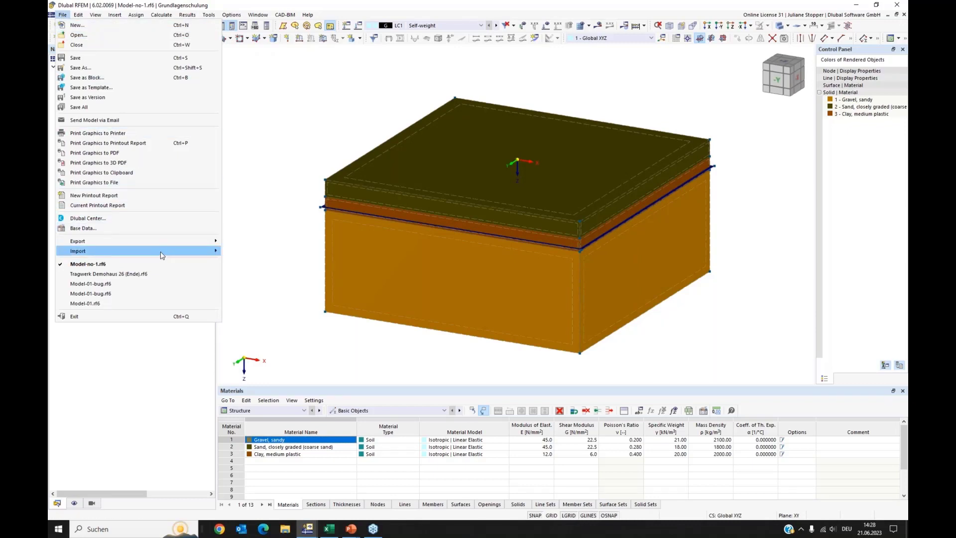
mouse_move(162, 255)
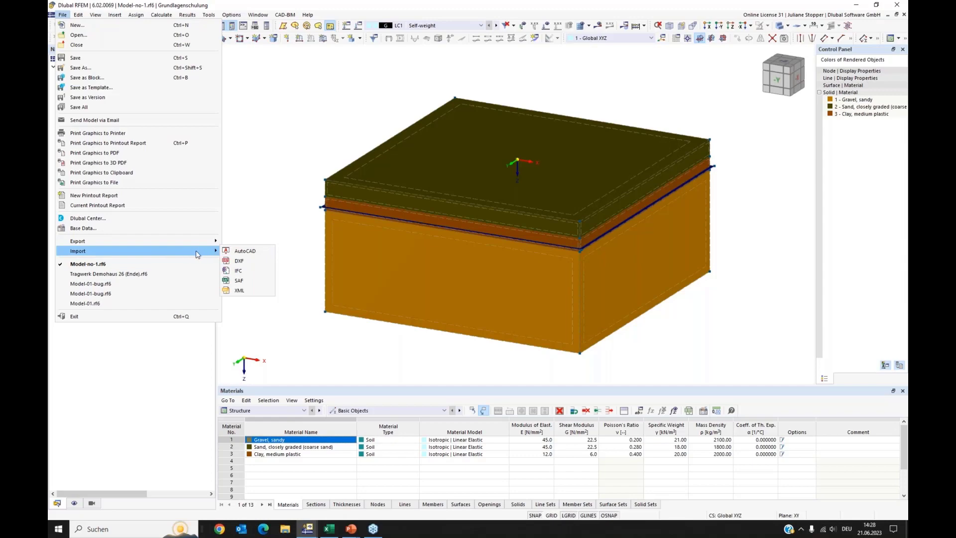
click(240, 273)
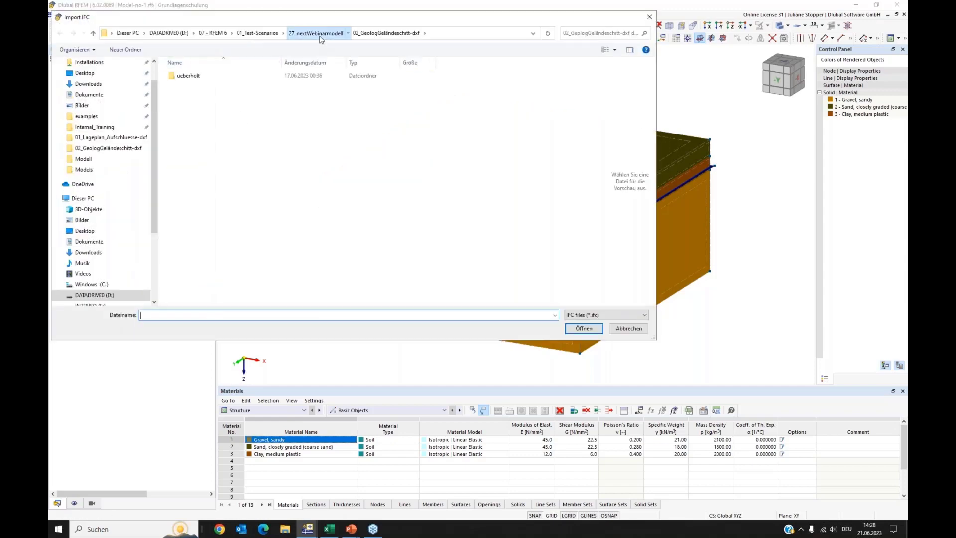
click(319, 36)
double_click(195, 90)
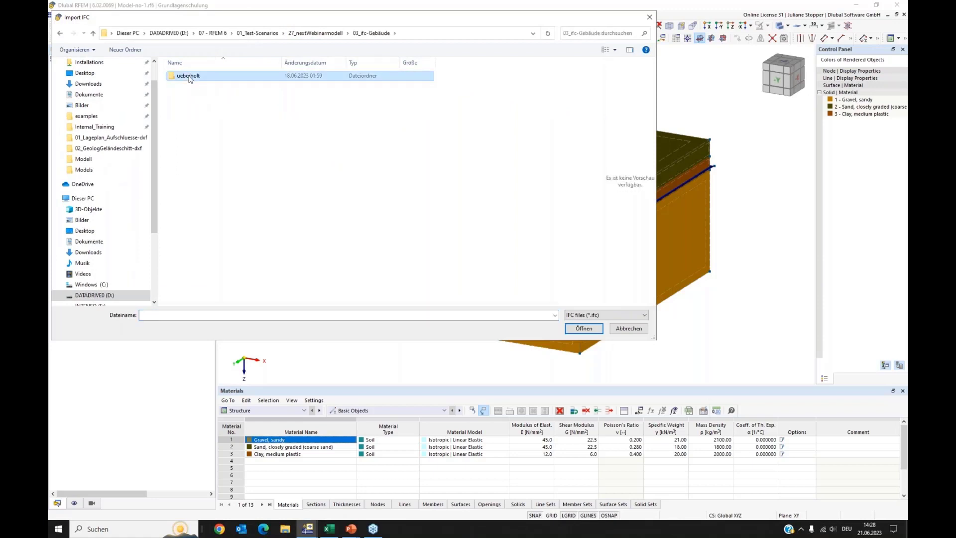
double_click(189, 77)
click(188, 113)
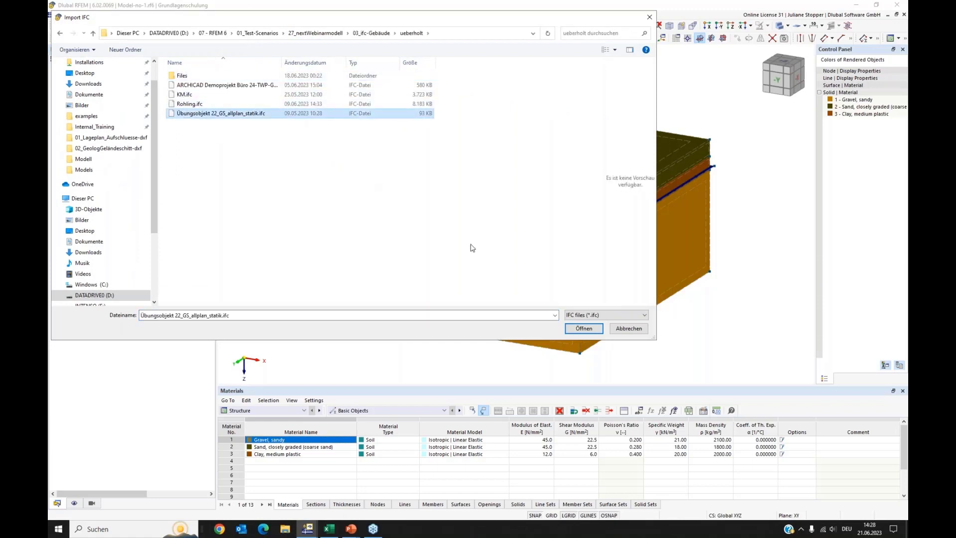
click(577, 330)
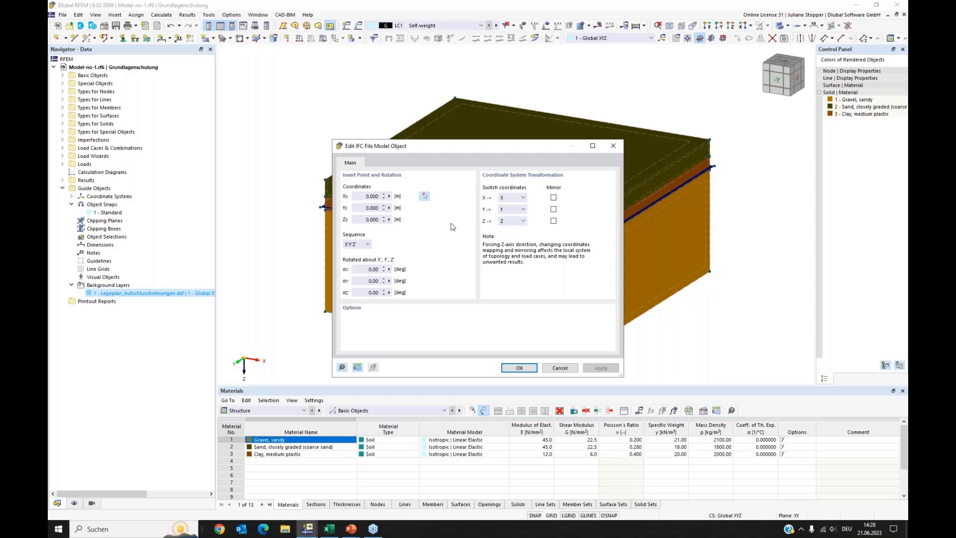
Mirror the IFC model's Y and Z coordinates, complete the import at the origin and close the import log.
click(553, 210)
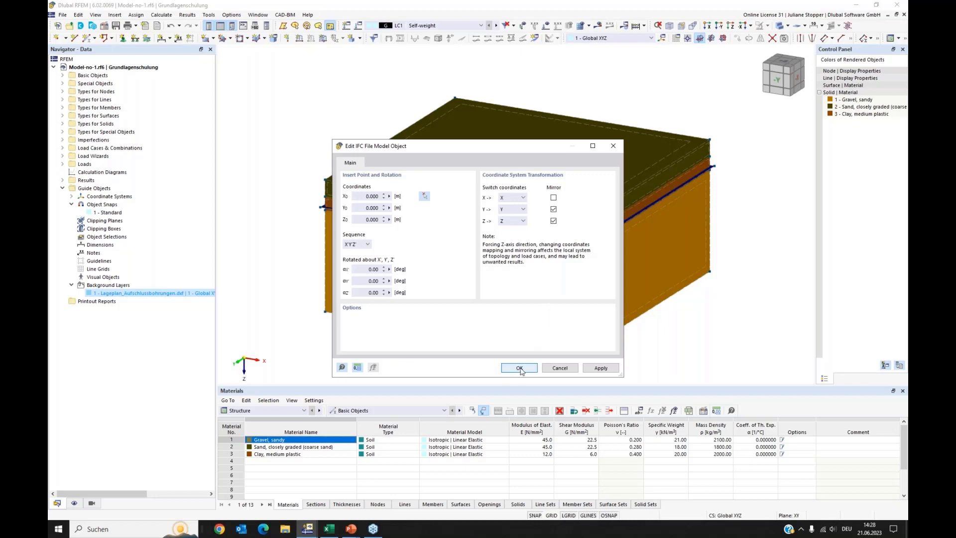
click(520, 369)
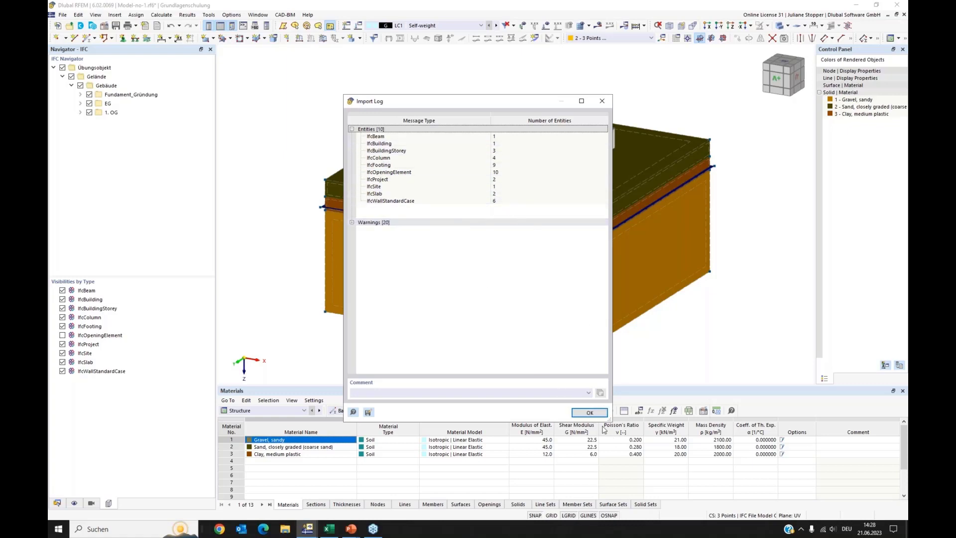
key(Return)
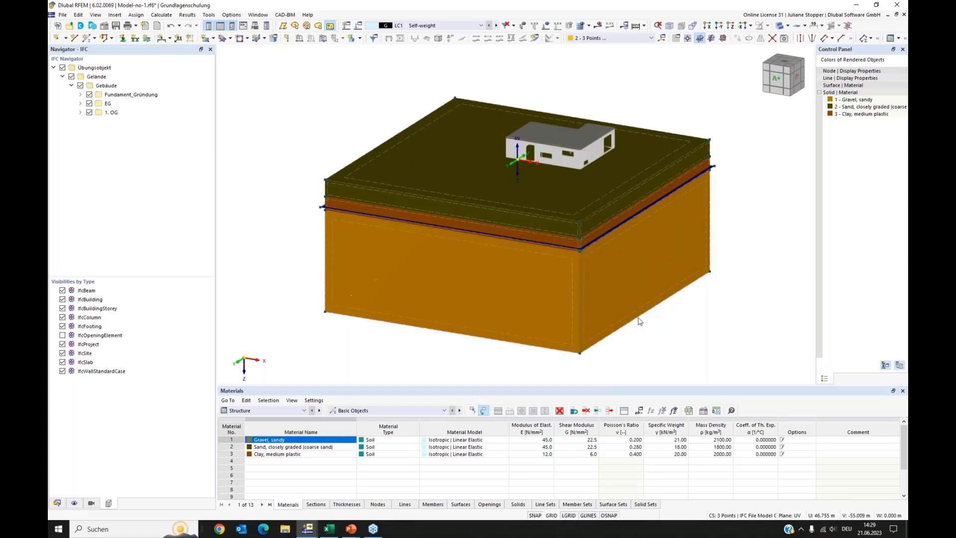
Expand the Fundament_Gründung, EG and 1. OG storeys of the IFC structure and examine the building on the soil massif from several sides.
ctrl+middle_drag(695, 302, 640, 301)
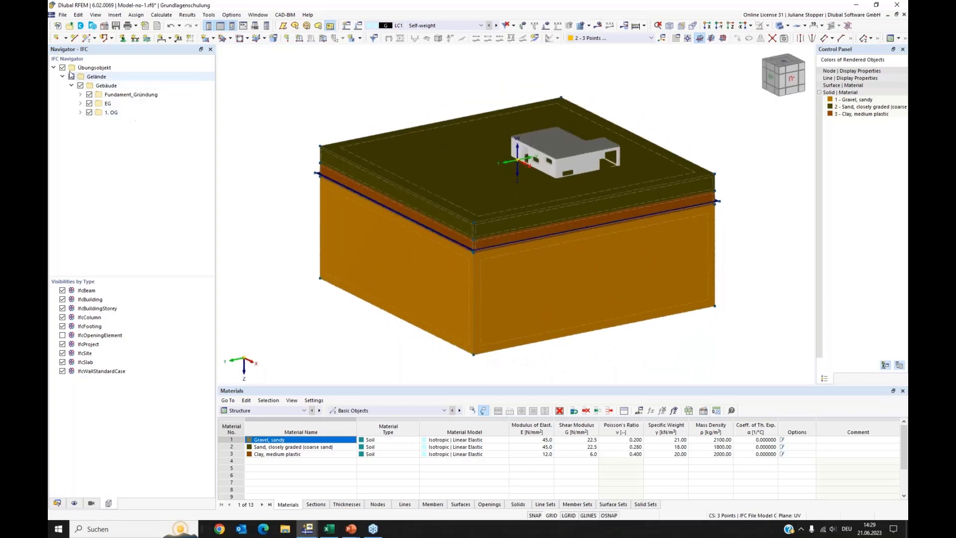
click(80, 94)
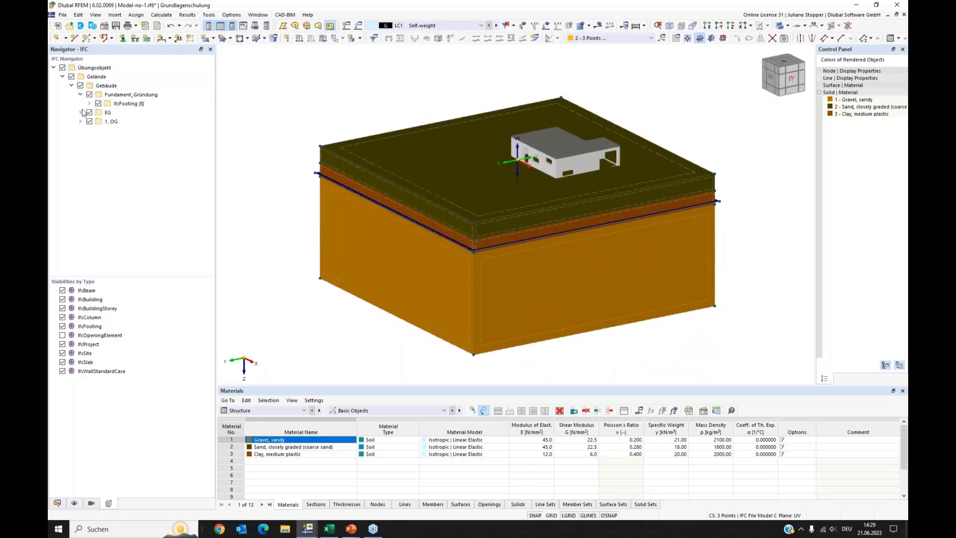
click(80, 112)
click(80, 158)
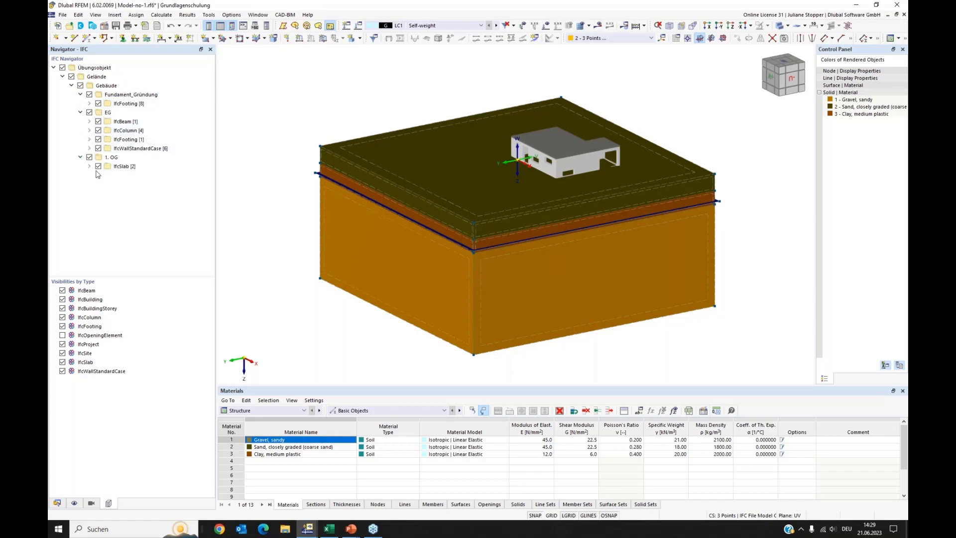
ctrl+middle_drag(543, 195, 494, 145)
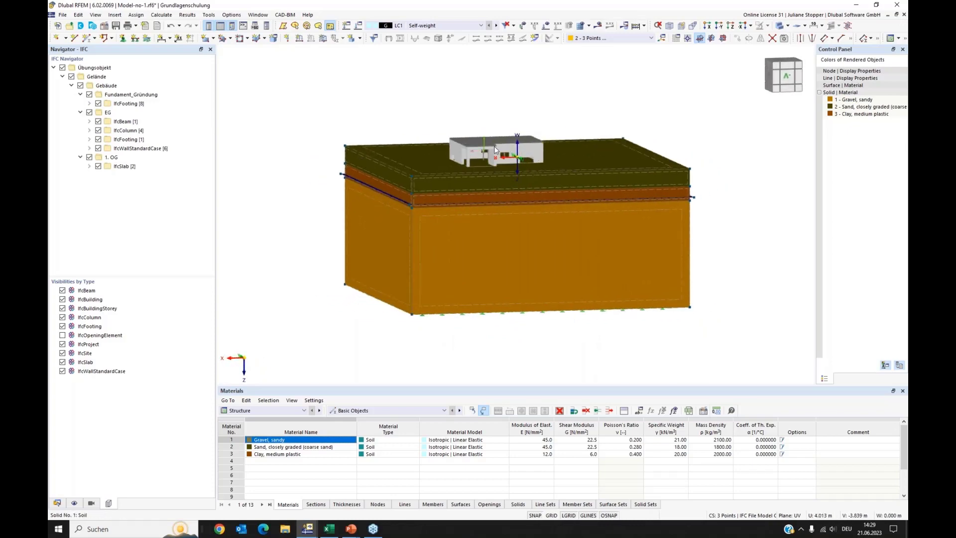
scroll(597, 162, up, 1)
ctrl+middle_drag(597, 162, 573, 190)
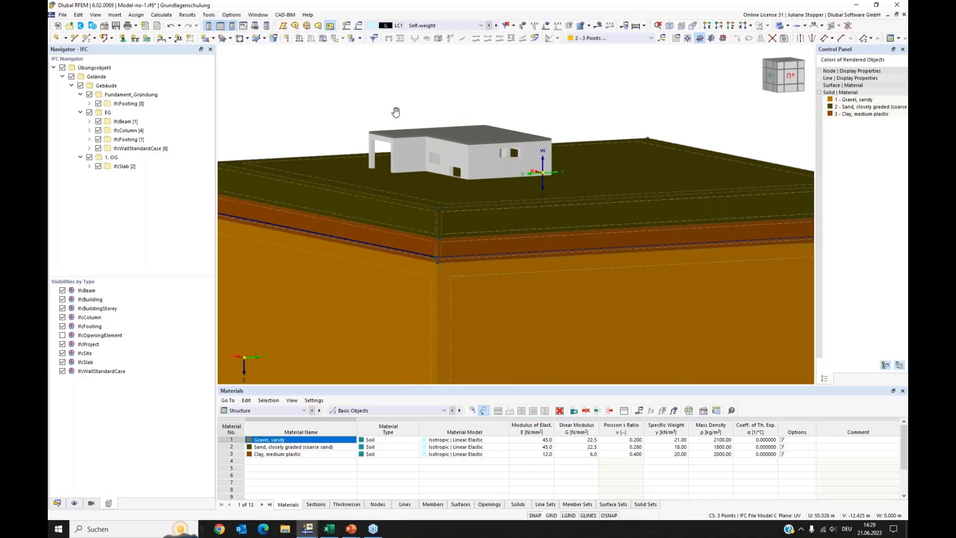
scroll(343, 164, up, 3)
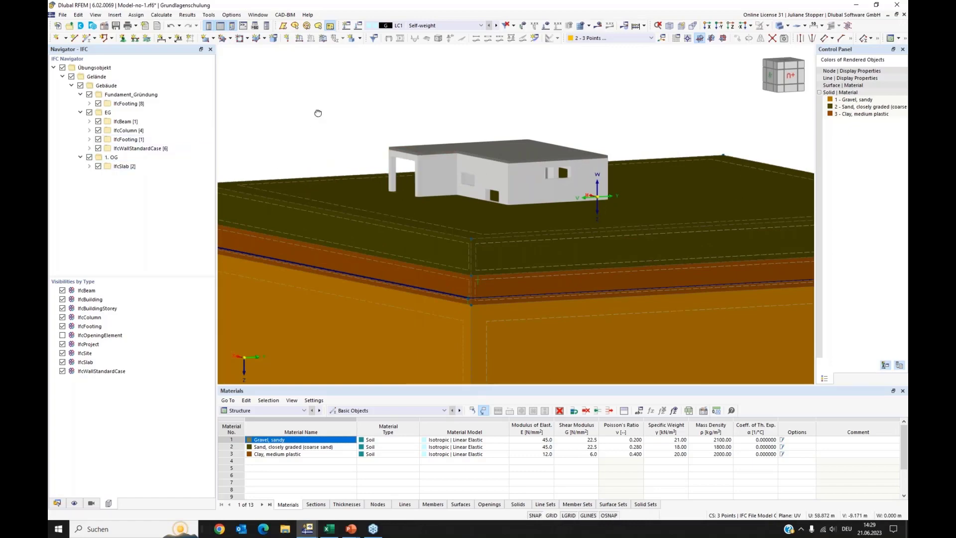
ctrl+middle_drag(318, 114, 335, 117)
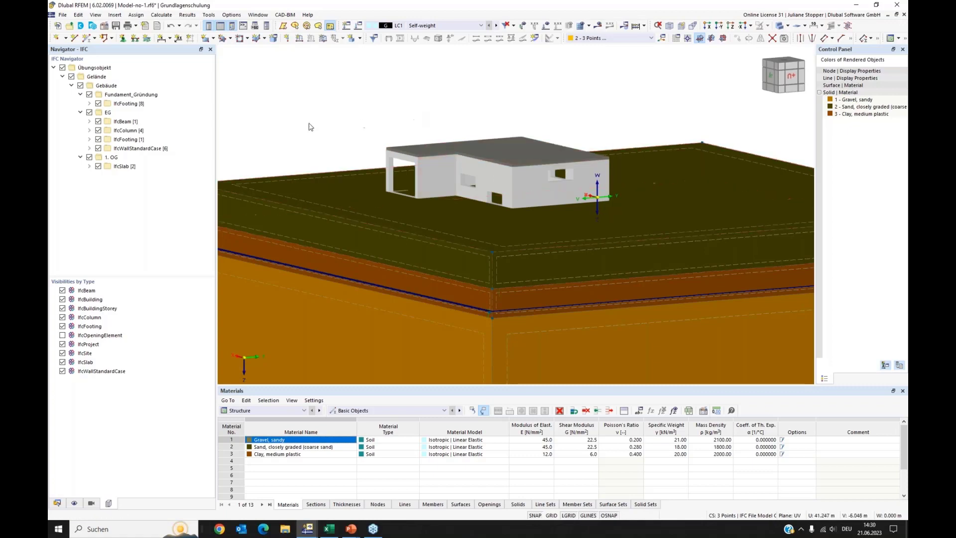
Hide the 1. OG storey with its slabs and convert the exposed IFC roof beam into a straight member.
click(89, 158)
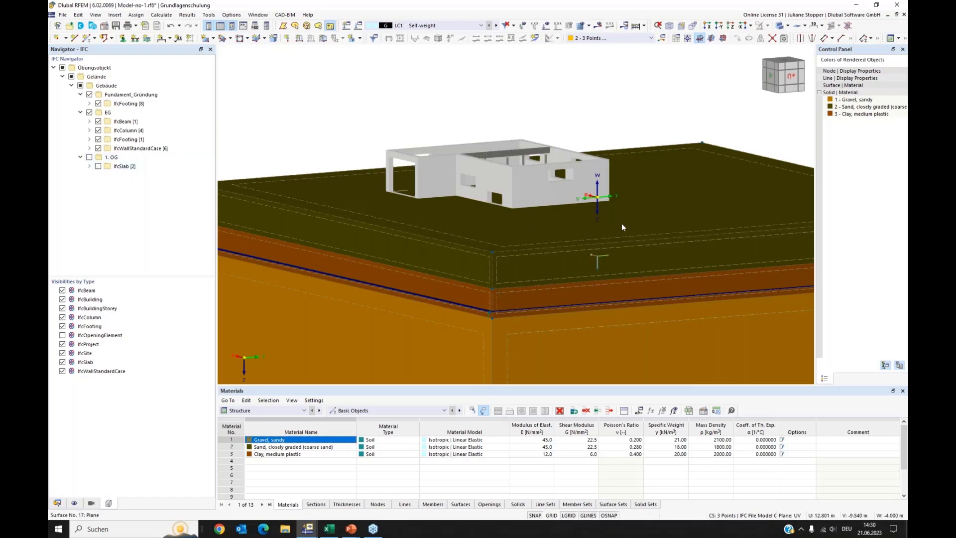
ctrl+middle_drag(622, 227, 576, 219)
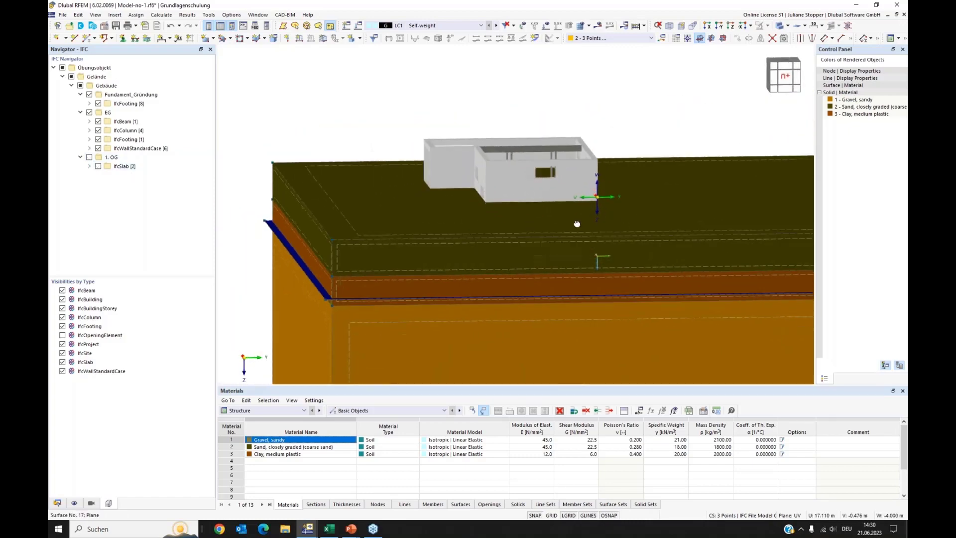
scroll(528, 145, up, 3)
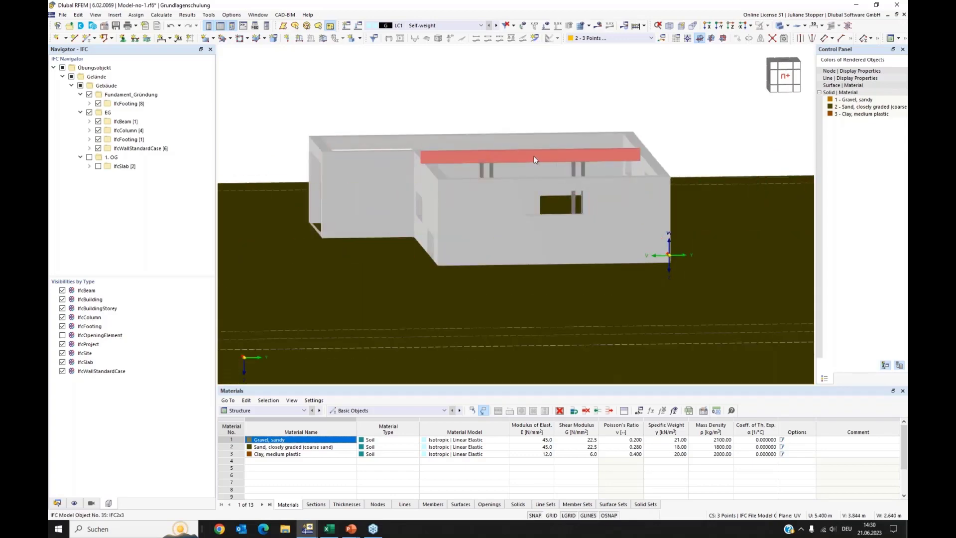
right_click(534, 159)
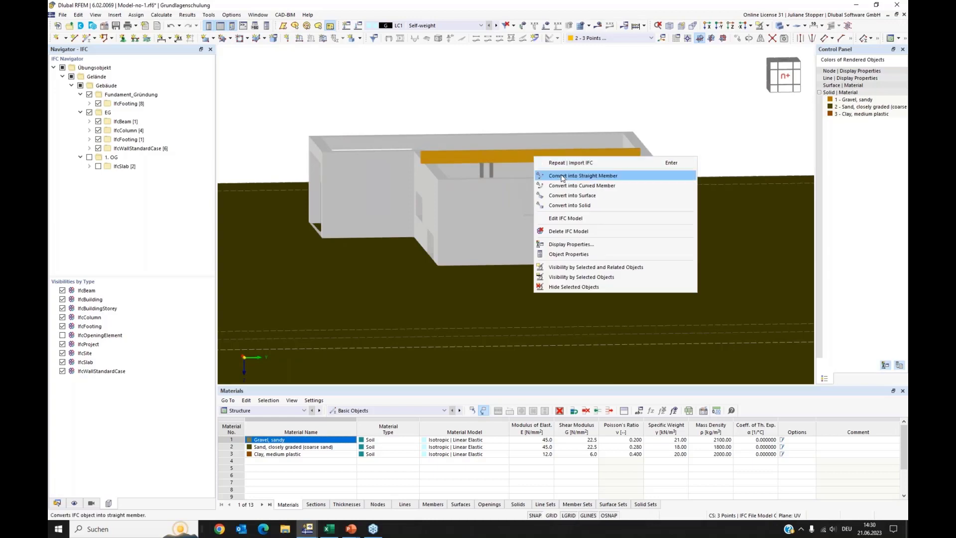
click(563, 177)
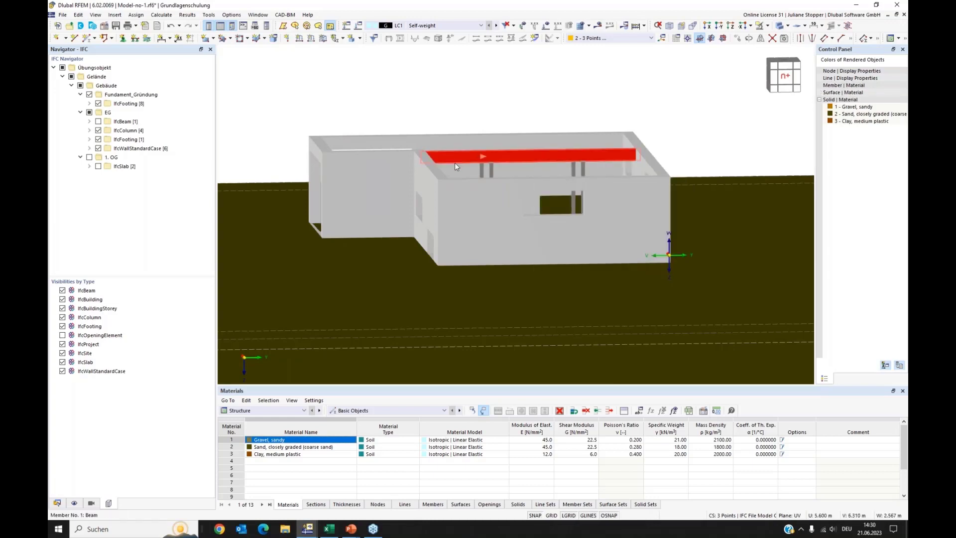
Create the concrete material C35/45 | EN 1992-1-1:2004/A1:2014 and assign it to the converted beam's R_M1 20/40 section.
double_click(508, 164)
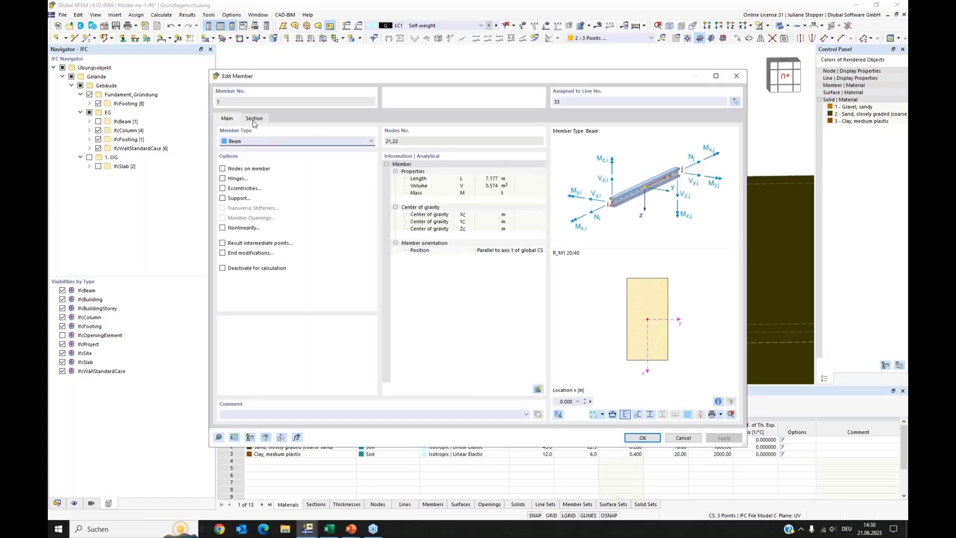
click(254, 119)
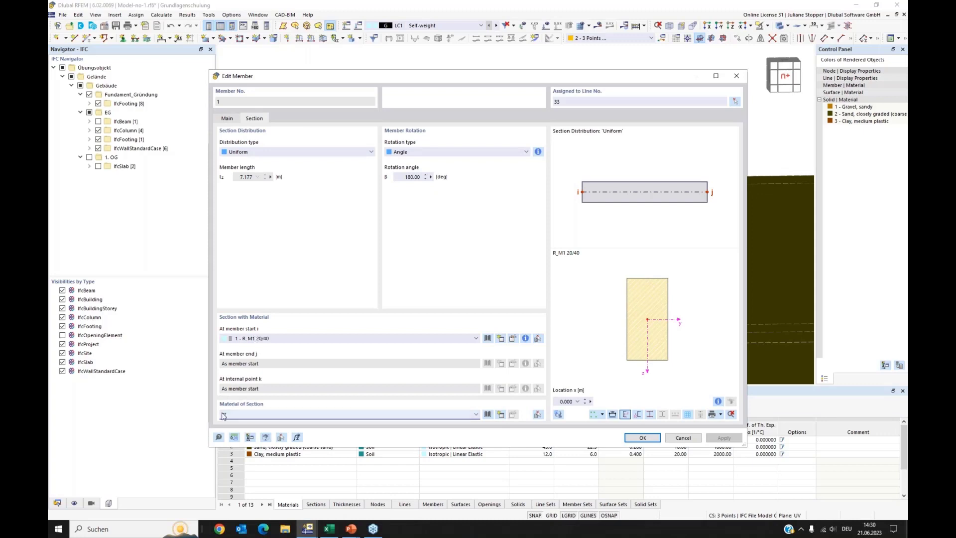
click(501, 416)
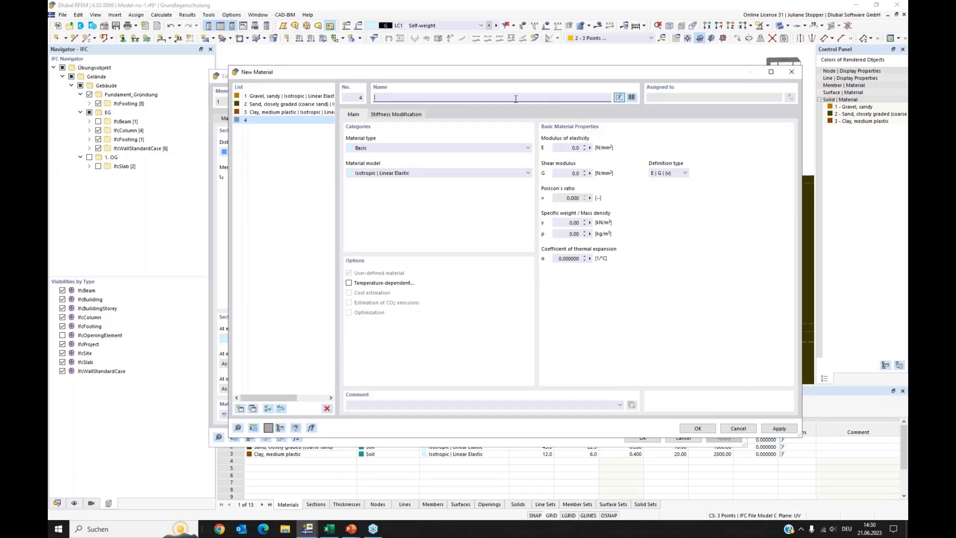
text(35)
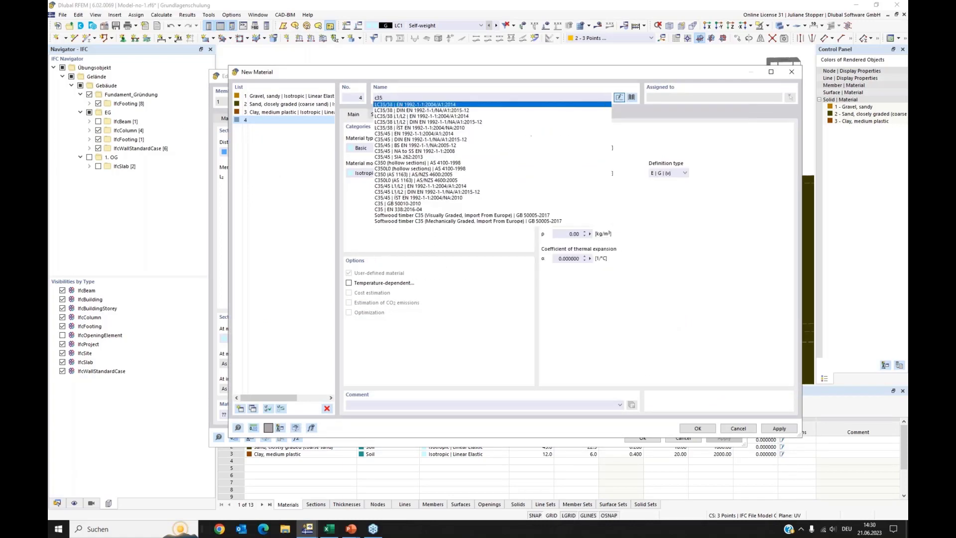
click(445, 134)
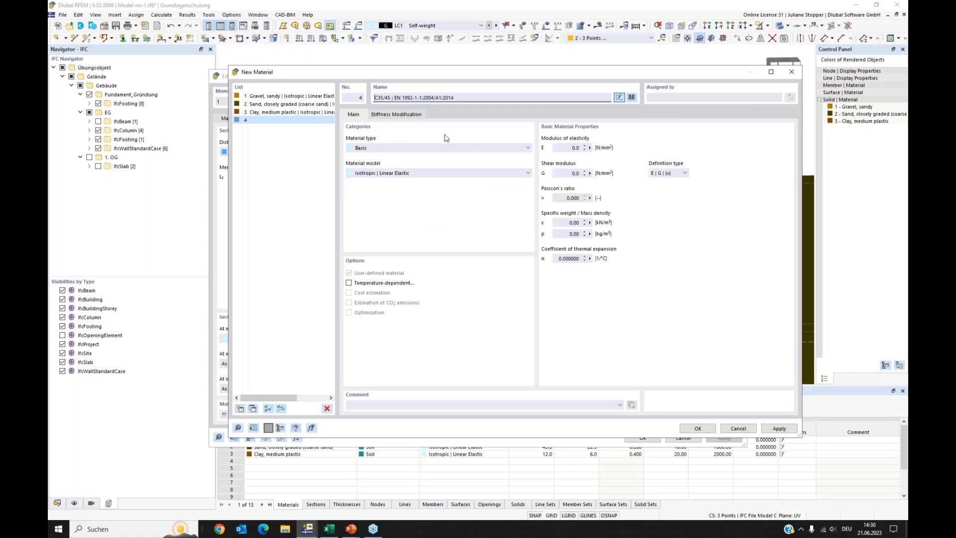
click(698, 428)
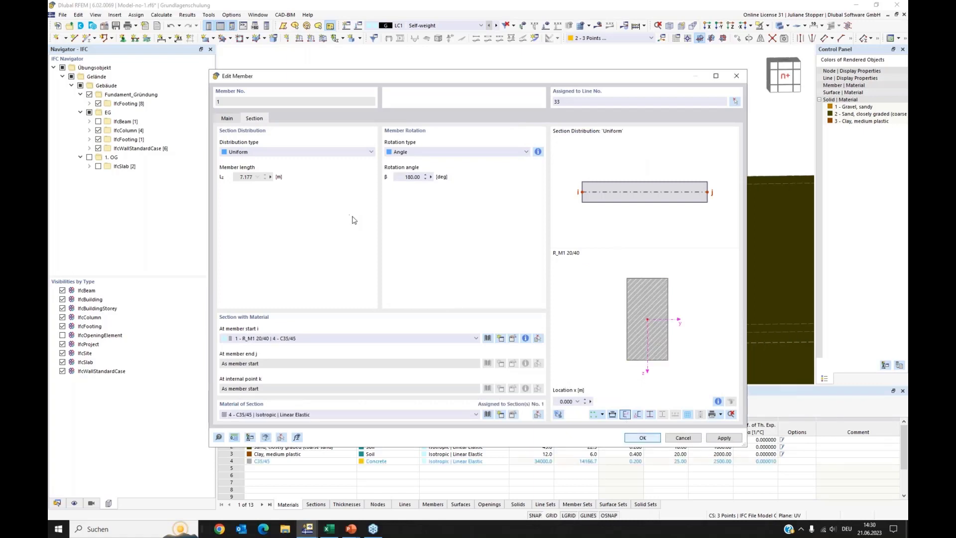
key(Return)
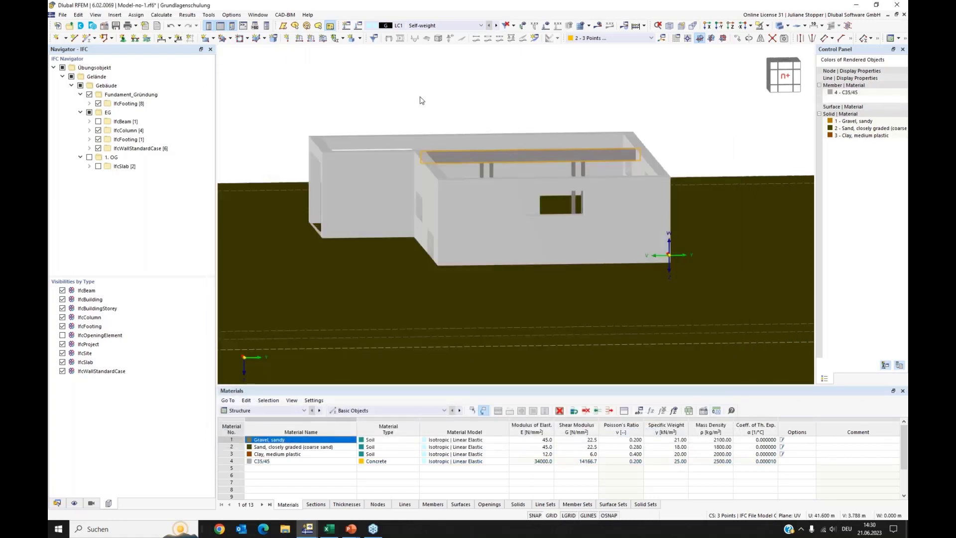
right_click(422, 139)
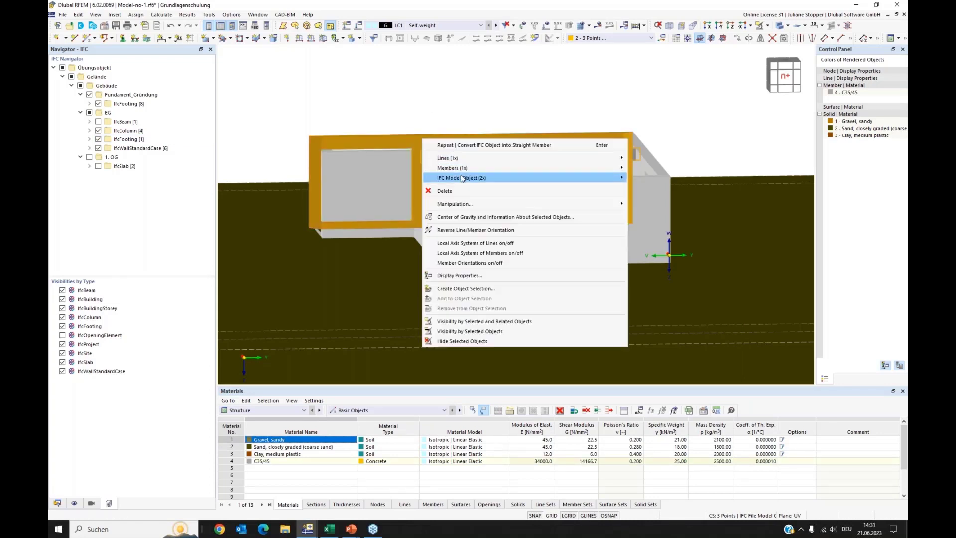
mouse_move(462, 179)
click(365, 91)
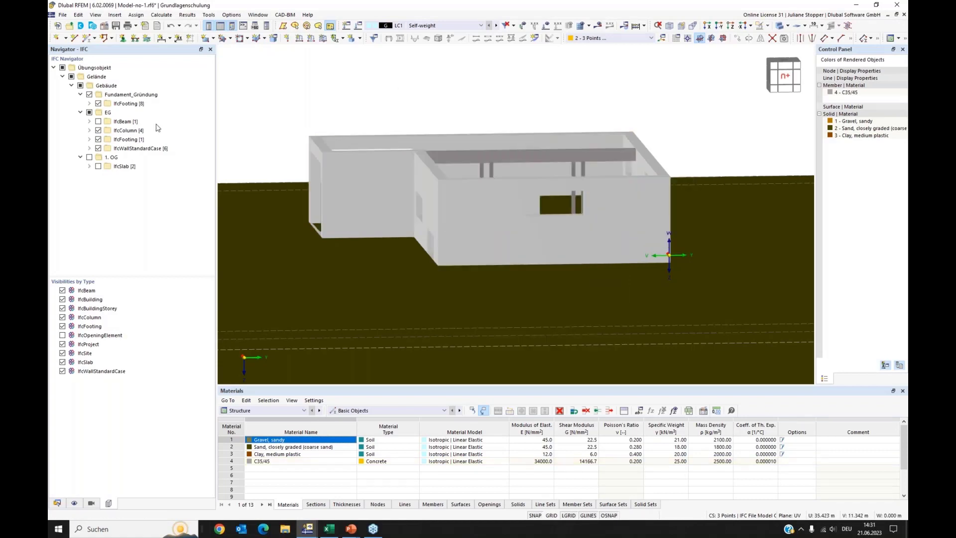
Expand the IfcWallStandardCase group of the EG storey and review the conversion options available for its walls.
click(90, 148)
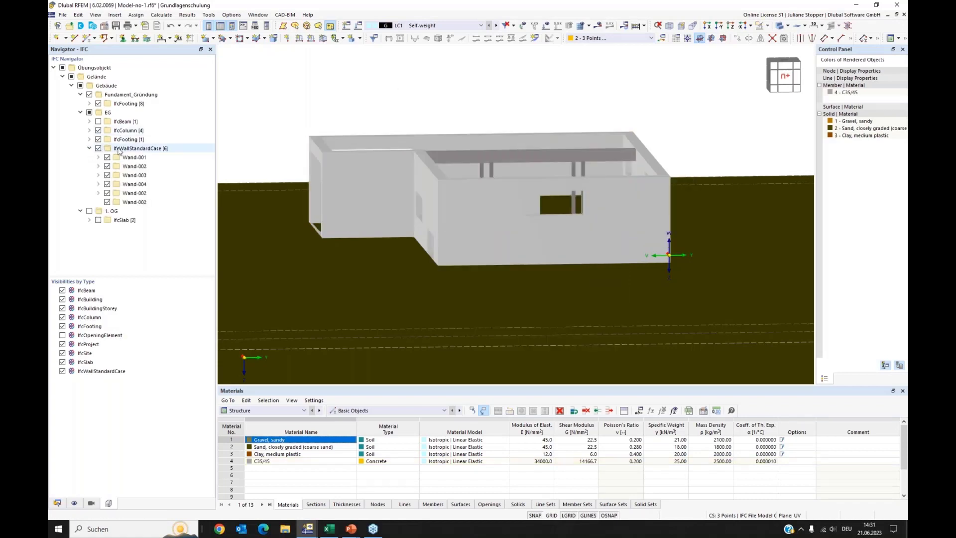
right_click(121, 150)
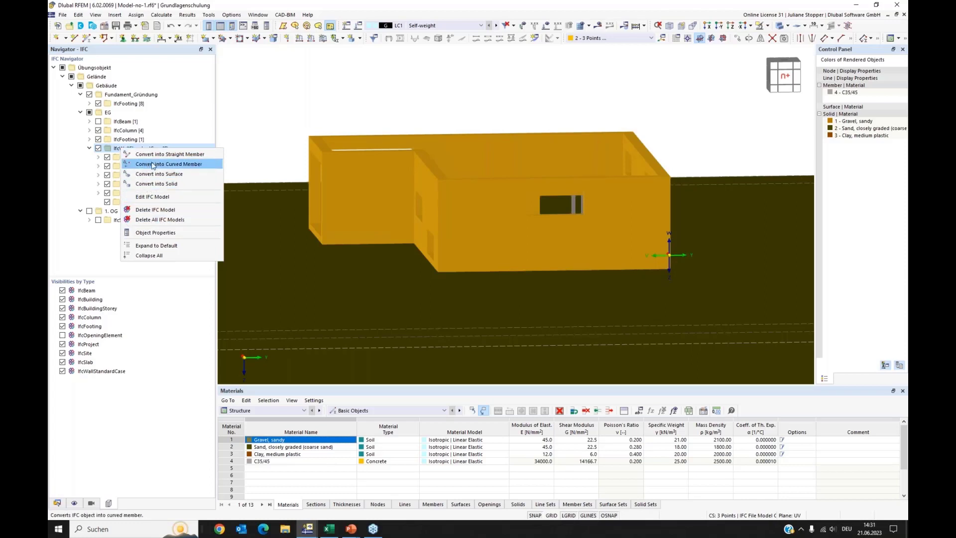
click(277, 108)
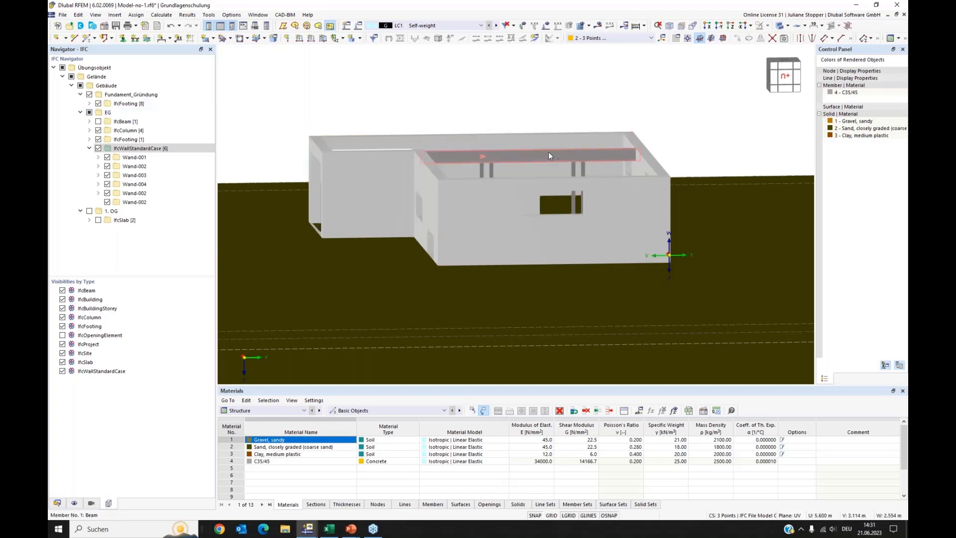
Display the model transparently and convert the two nearer IFC columns beneath the beam into straight members.
scroll(478, 162, up, 2)
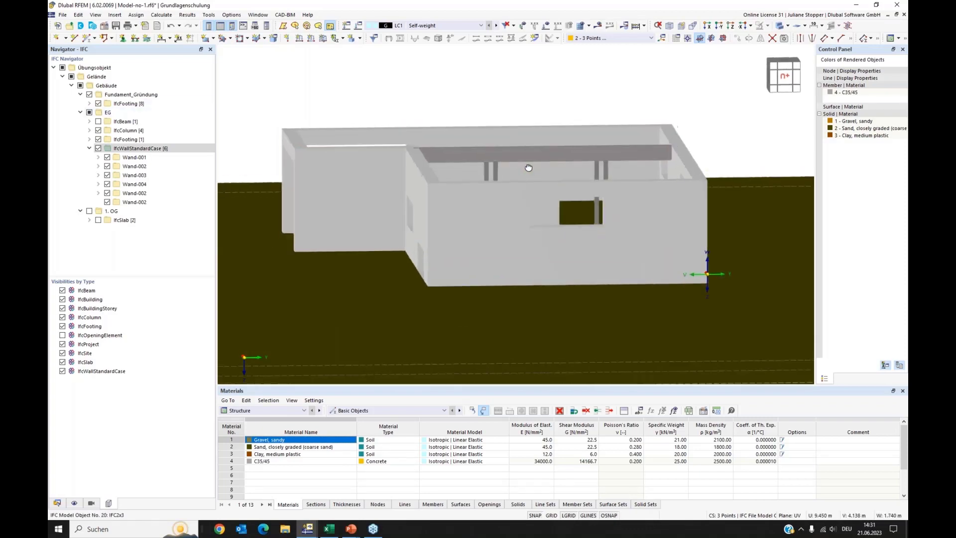
click(781, 27)
click(781, 27)
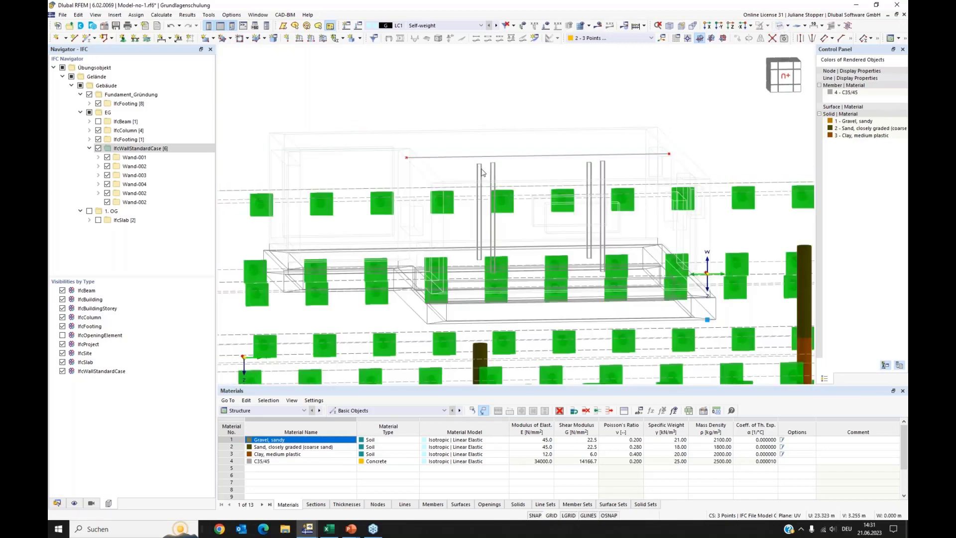
ctrl+middle_drag(508, 158, 500, 156)
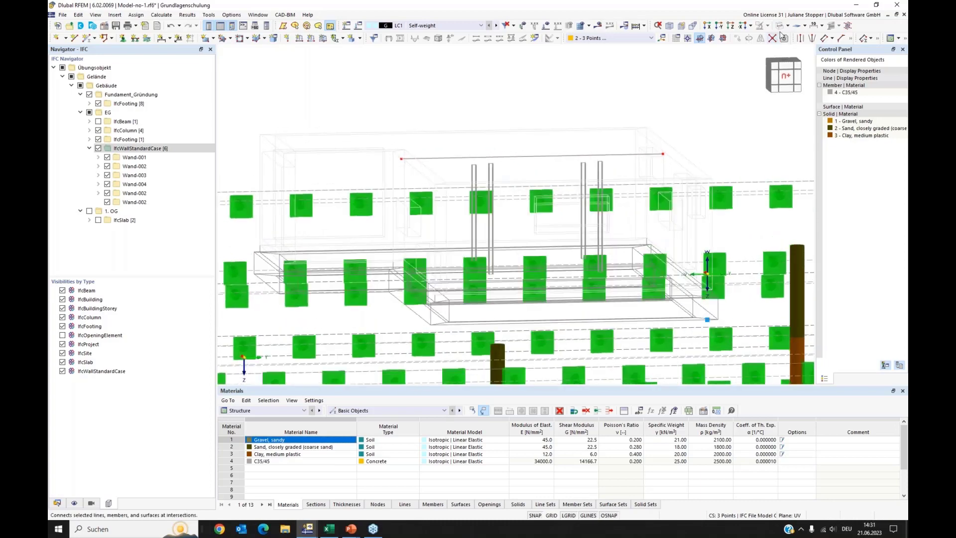
click(781, 28)
click(781, 28)
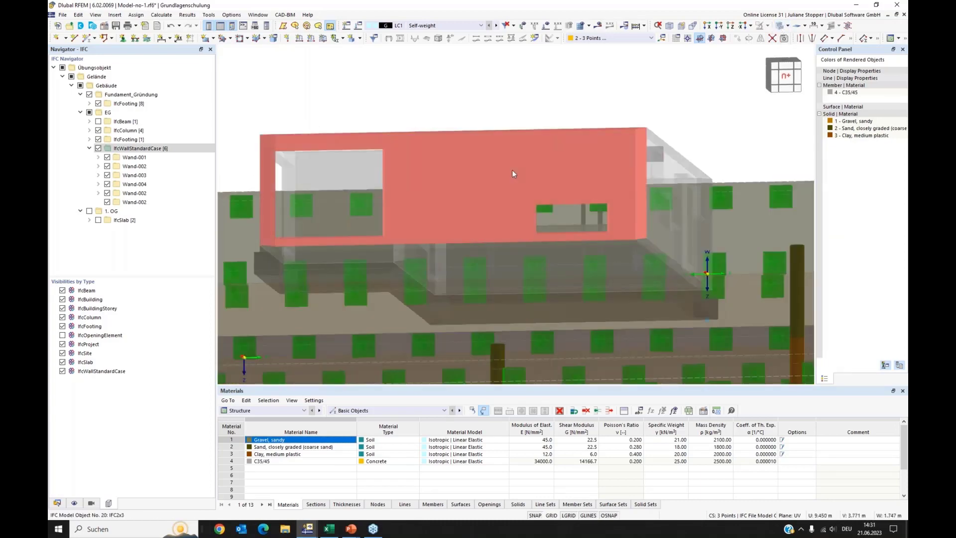
scroll(512, 169, up, 3)
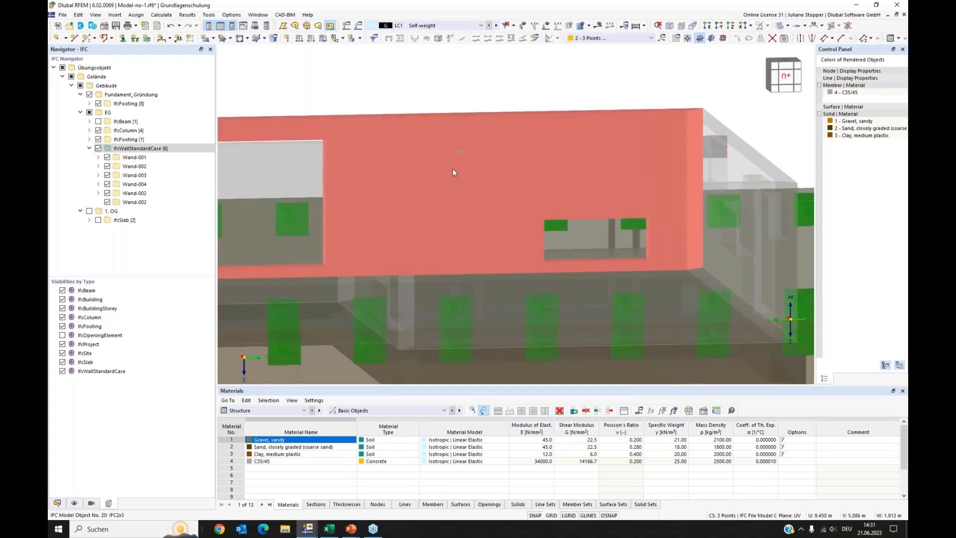
click(453, 171)
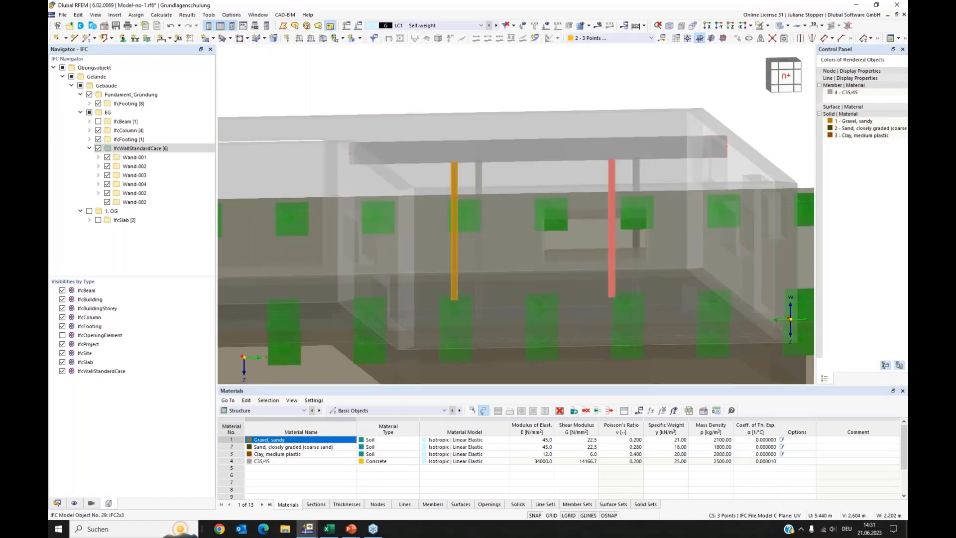
right_click(612, 171)
click(634, 191)
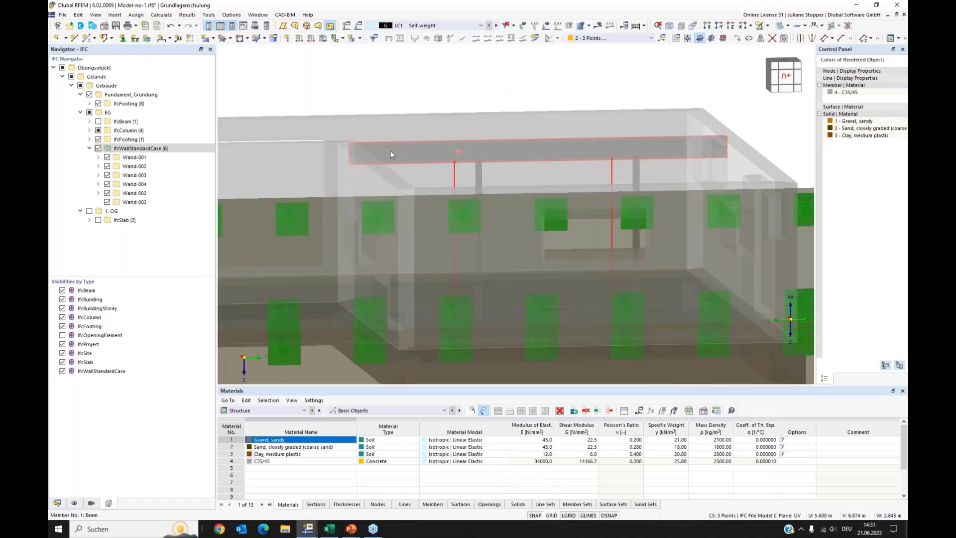
Hide all IFC objects and compare the converted beam and columns in wireframe and solid display.
click(781, 28)
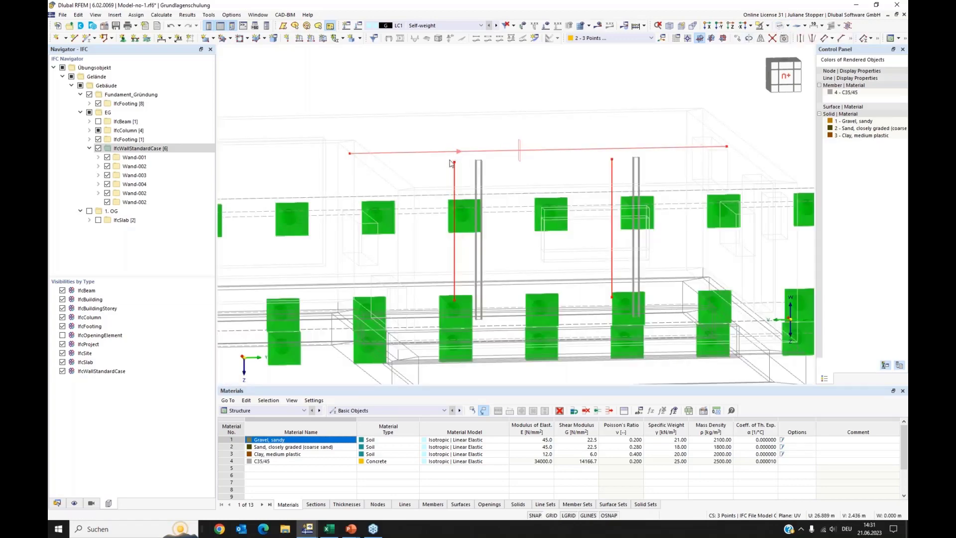
click(62, 67)
click(62, 67)
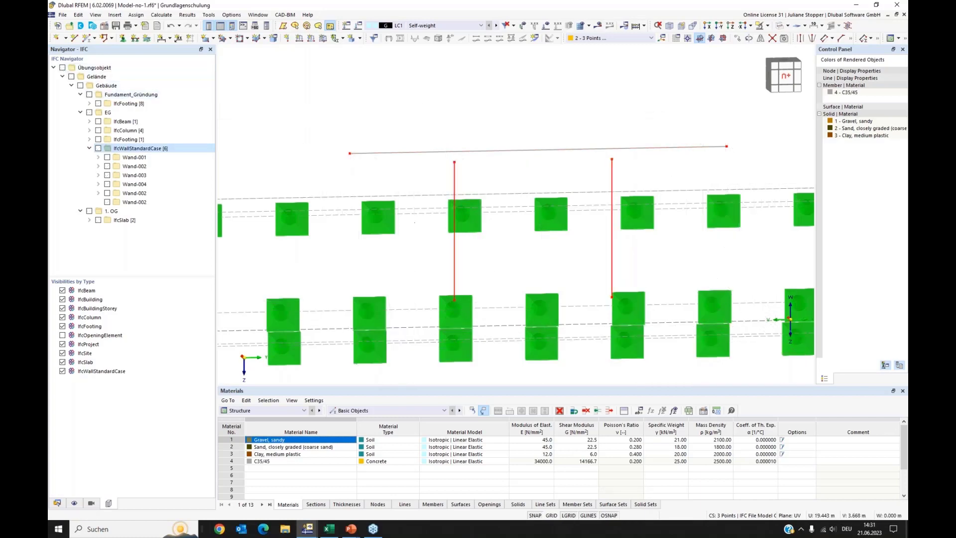
middle_drag(430, 238, 359, 324)
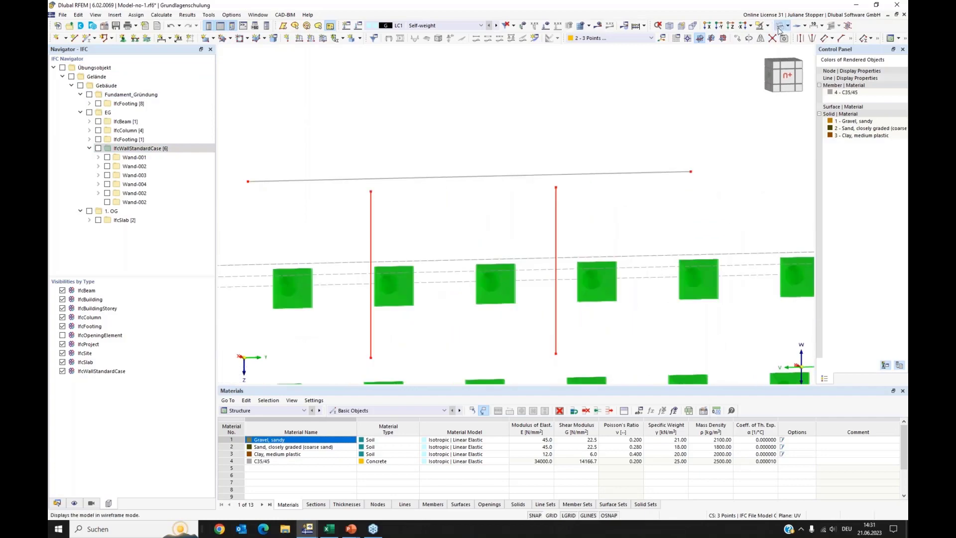
click(780, 26)
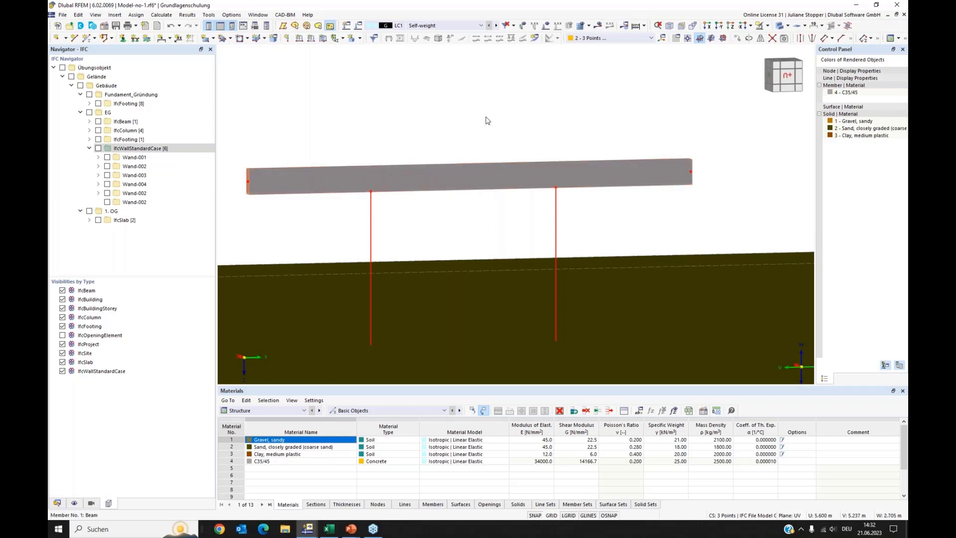
click(780, 25)
click(780, 26)
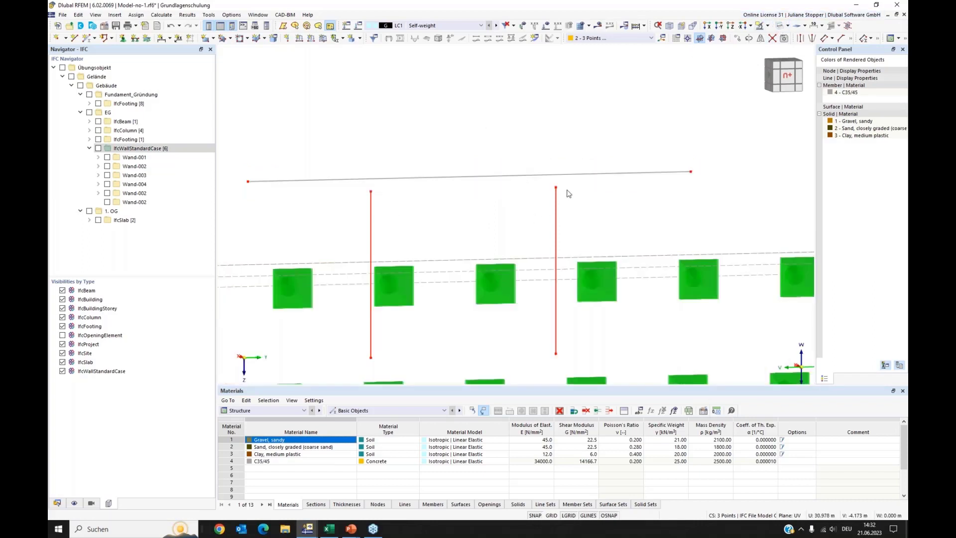
Extend the two converted column members with Extend/Trim Member, using To Next Member/Line and modifying both sides.
drag(569, 184, 337, 250)
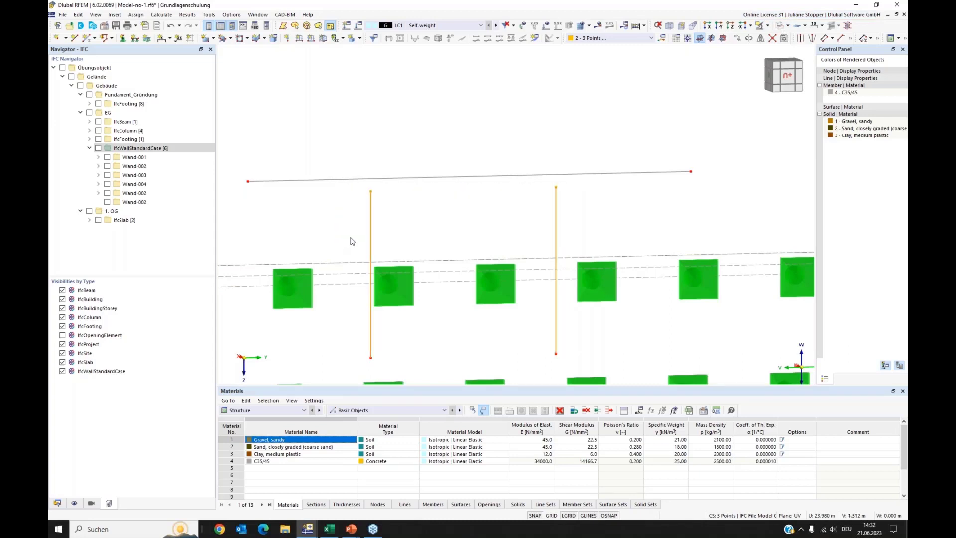
right_click(372, 222)
mouse_move(395, 260)
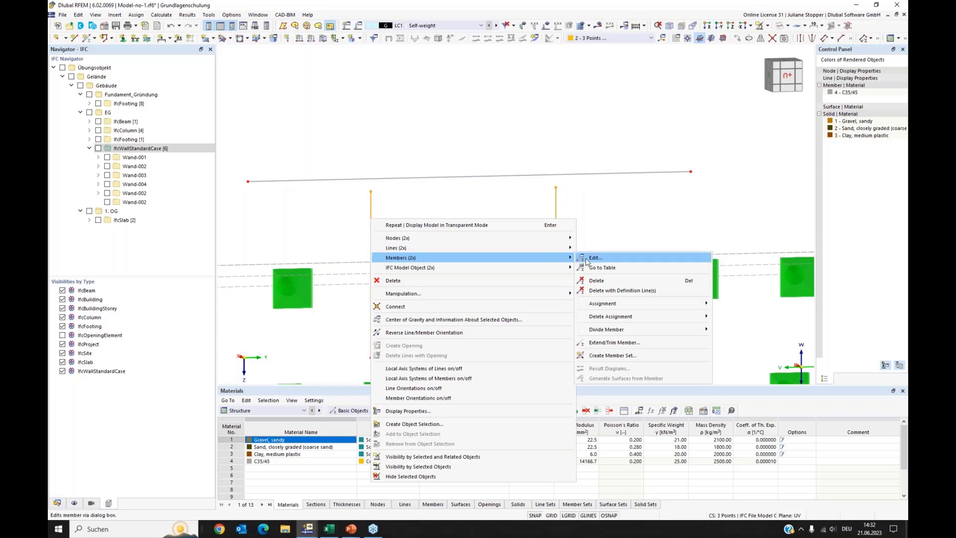
click(614, 343)
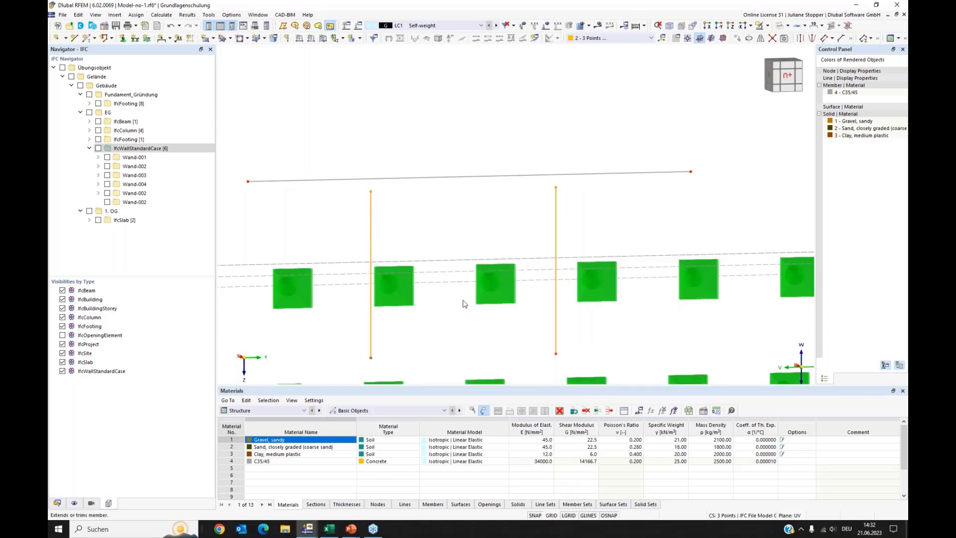
click(304, 191)
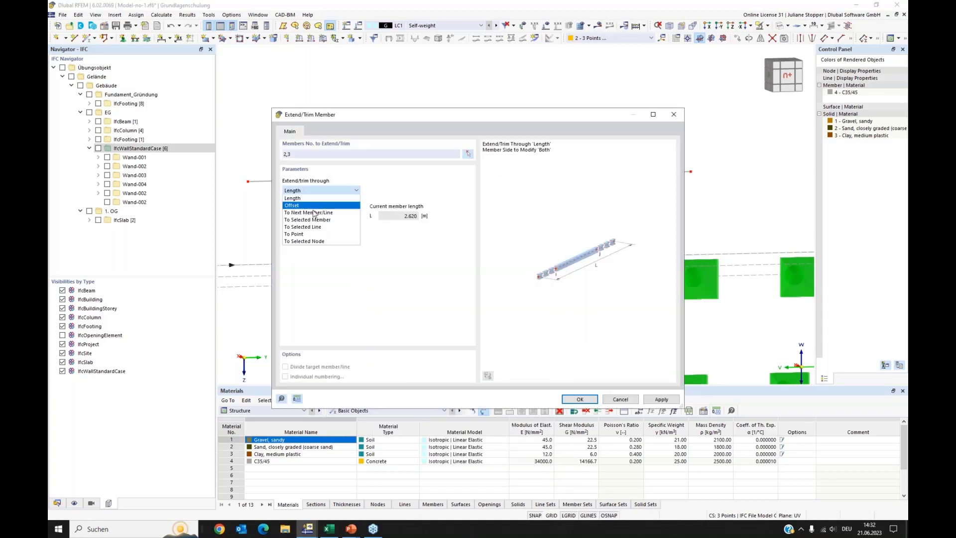
click(315, 213)
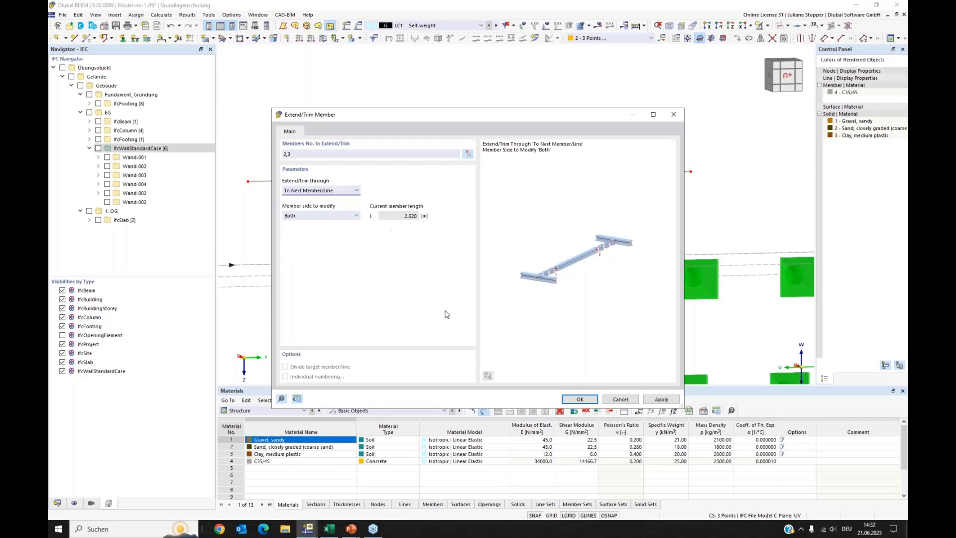
click(582, 399)
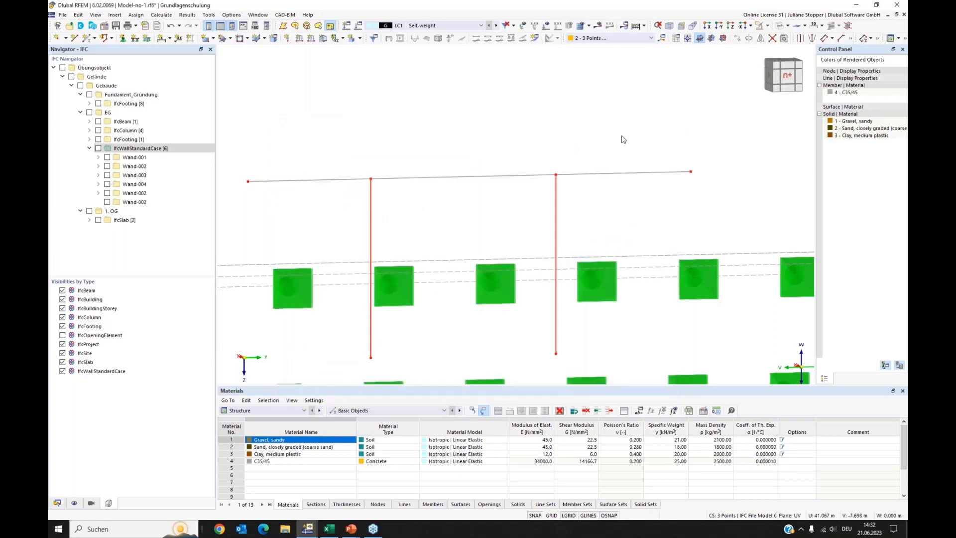
Show all IFC objects again in solid display and view the complete building on the layered soil massif.
scroll(613, 117, down, 5)
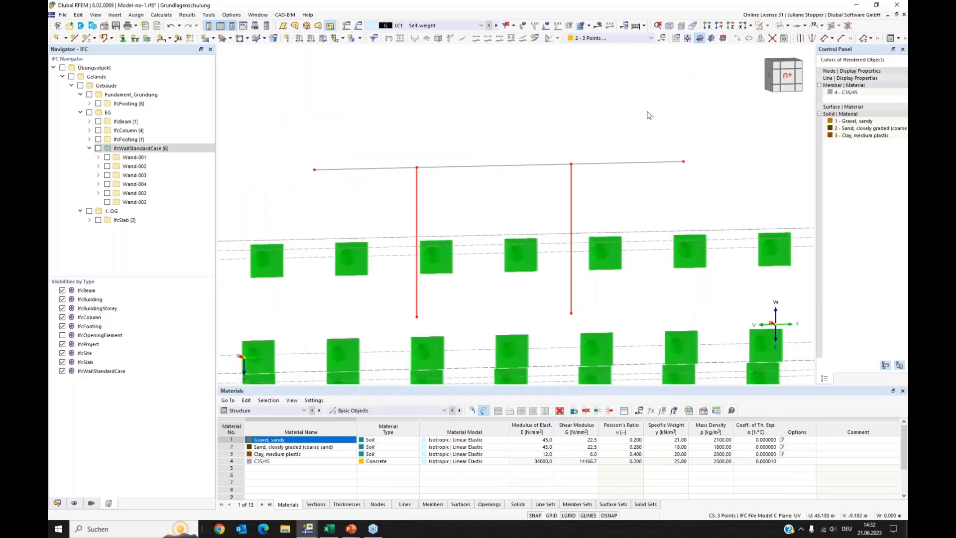
click(62, 67)
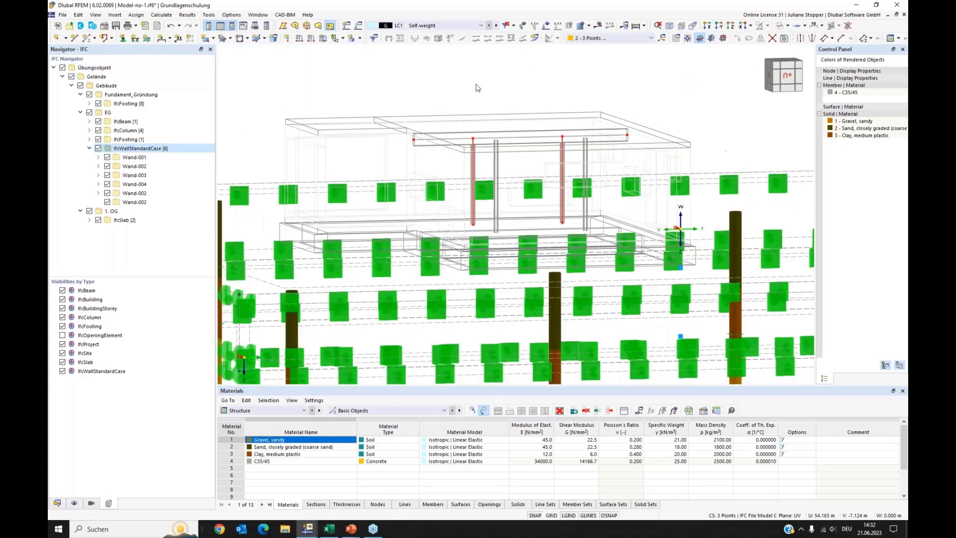
click(782, 27)
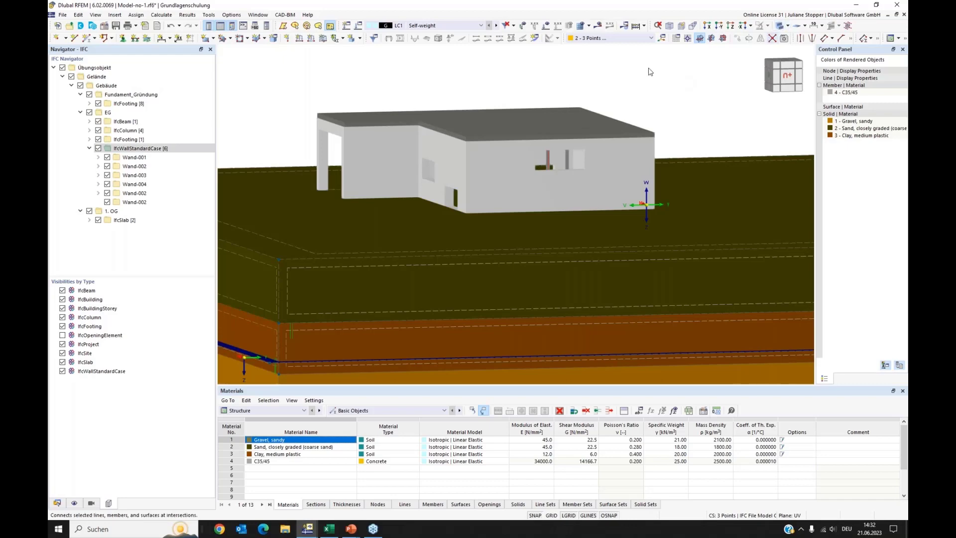
scroll(298, 94, down, 2)
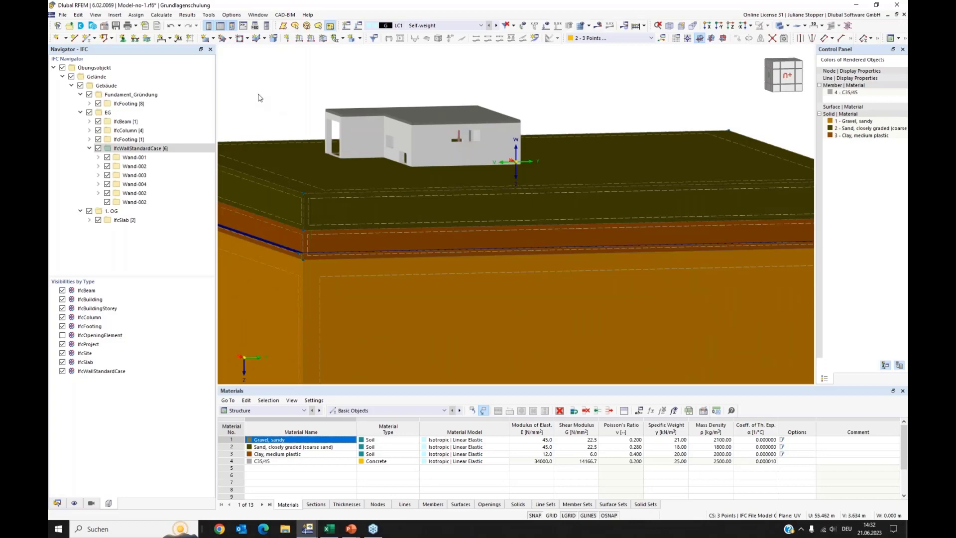
ctrl+middle_drag(253, 107, 376, 139)
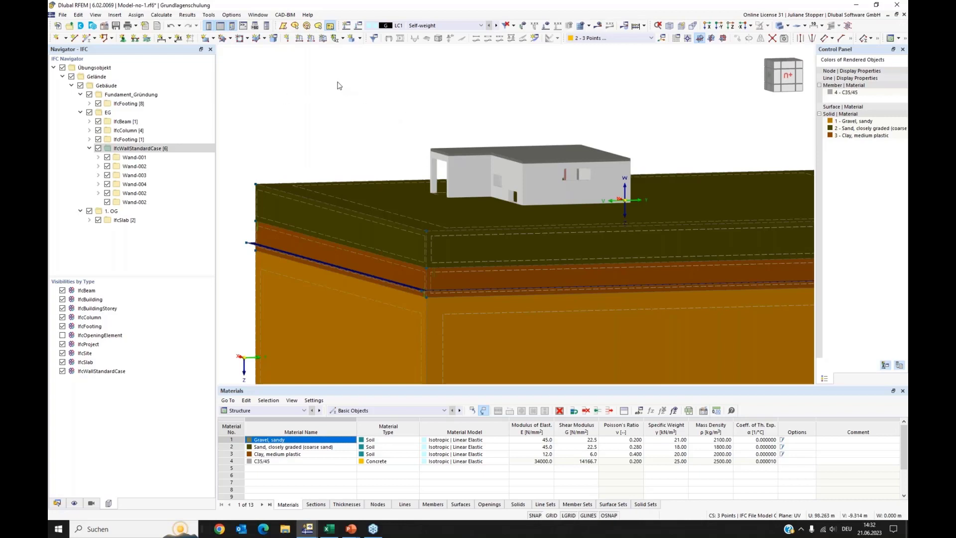
Switch to the model Modell-03-B_intersections-start.rf6 and view its multi-storey building and soil massif from the side.
click(307, 529)
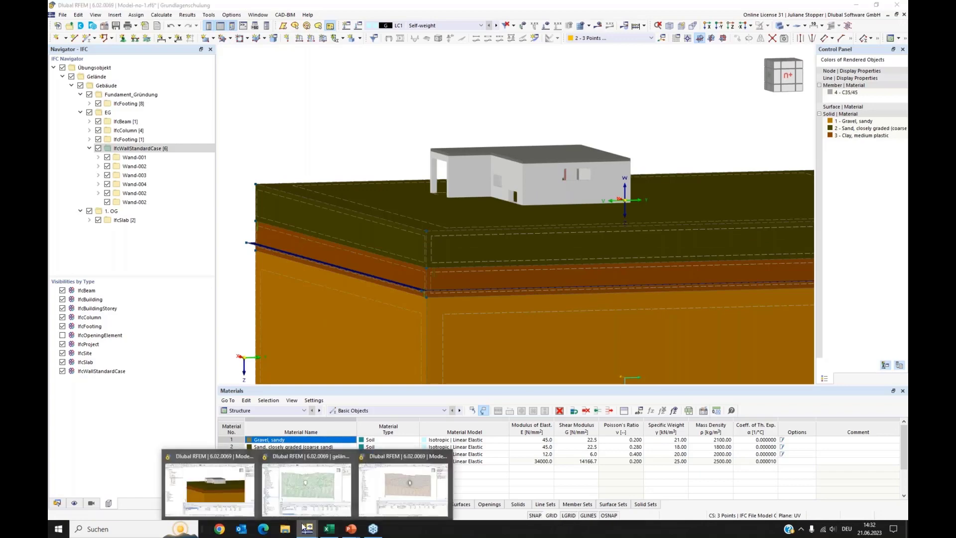
click(312, 494)
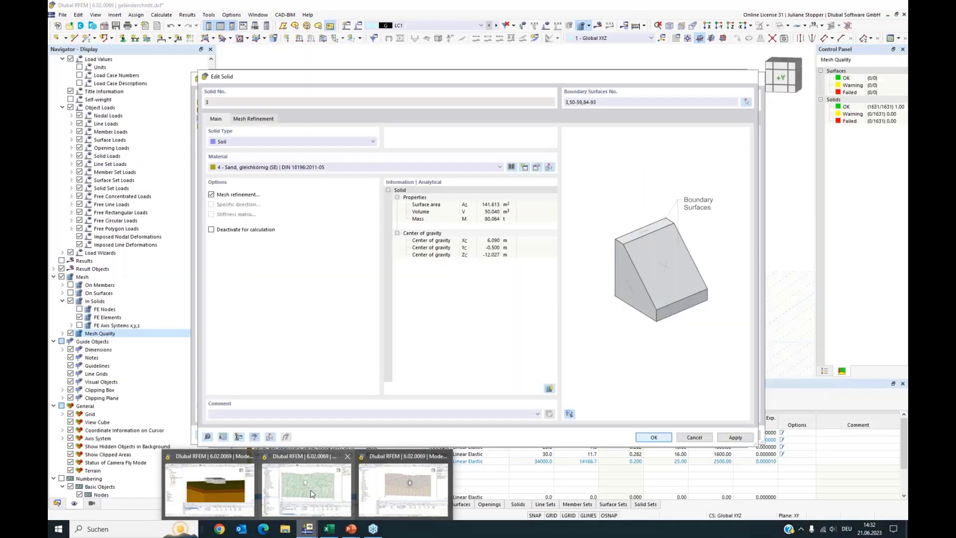
click(209, 487)
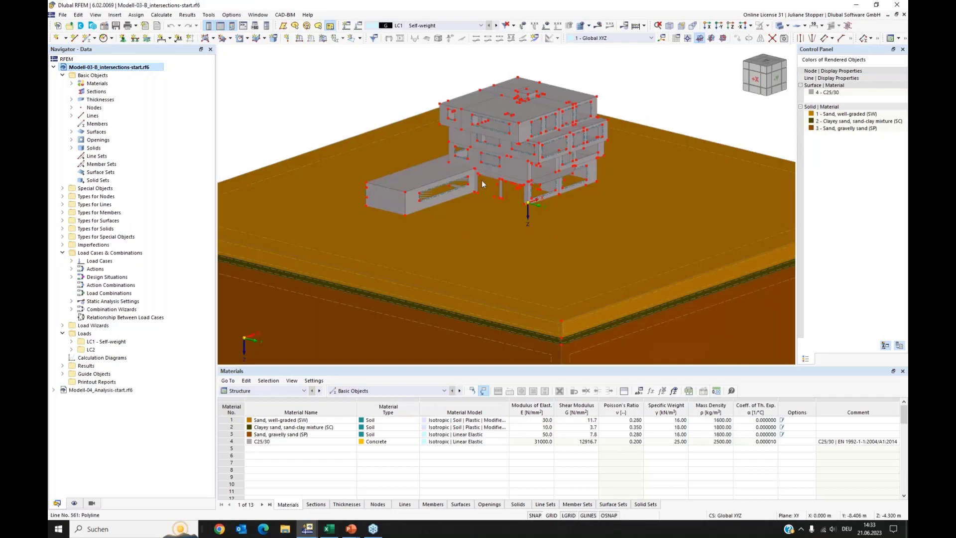
ctrl+middle_drag(579, 271, 478, 99)
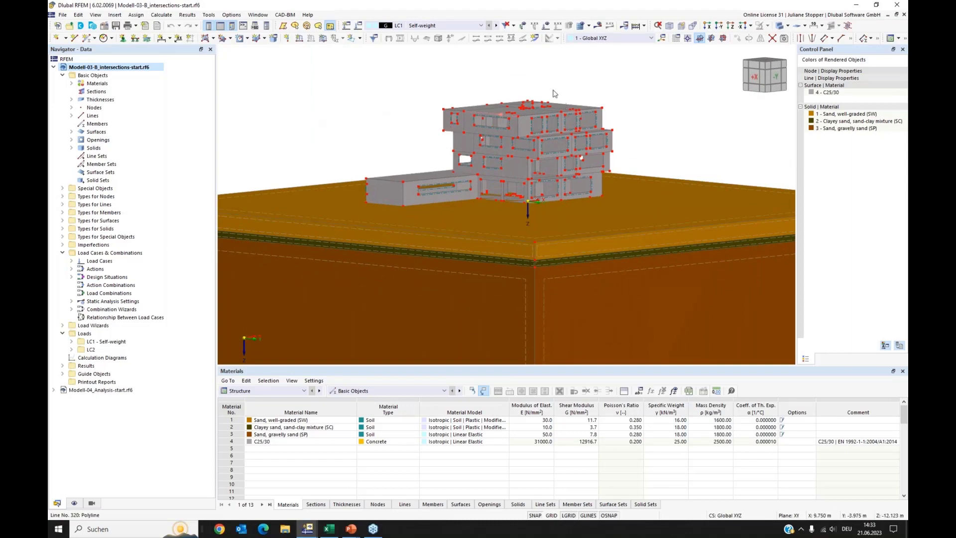
Turn off the display of nodes in the model.
click(74, 504)
scroll(131, 143, down, 5)
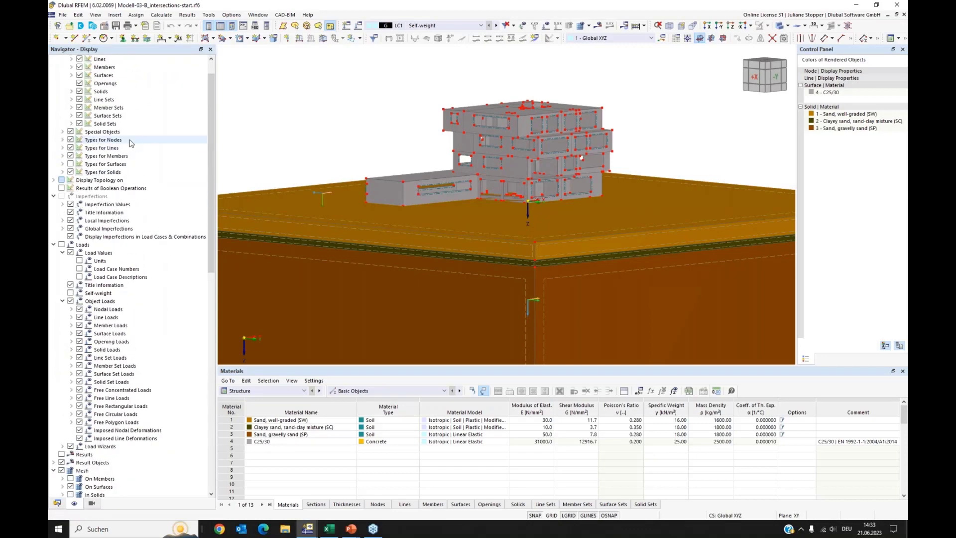
scroll(131, 143, up, 2)
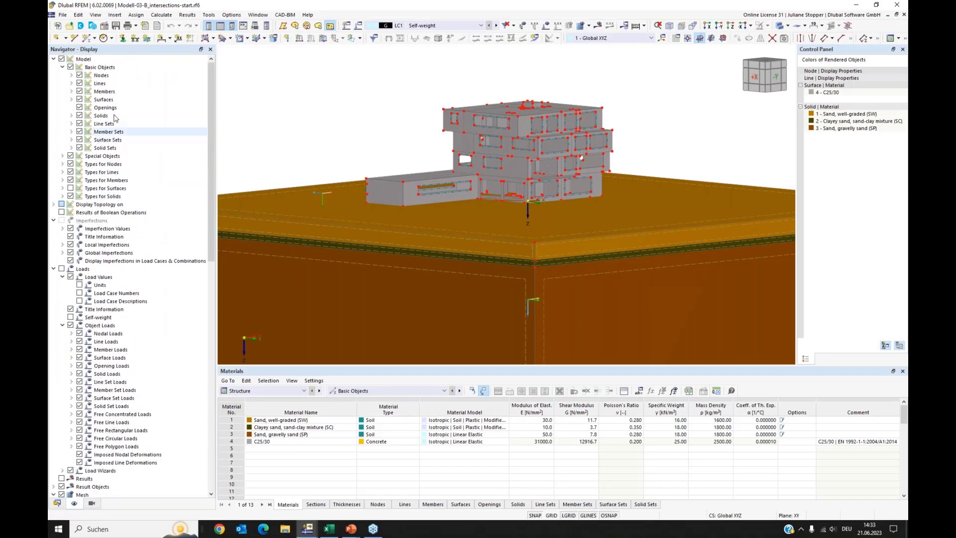
click(79, 75)
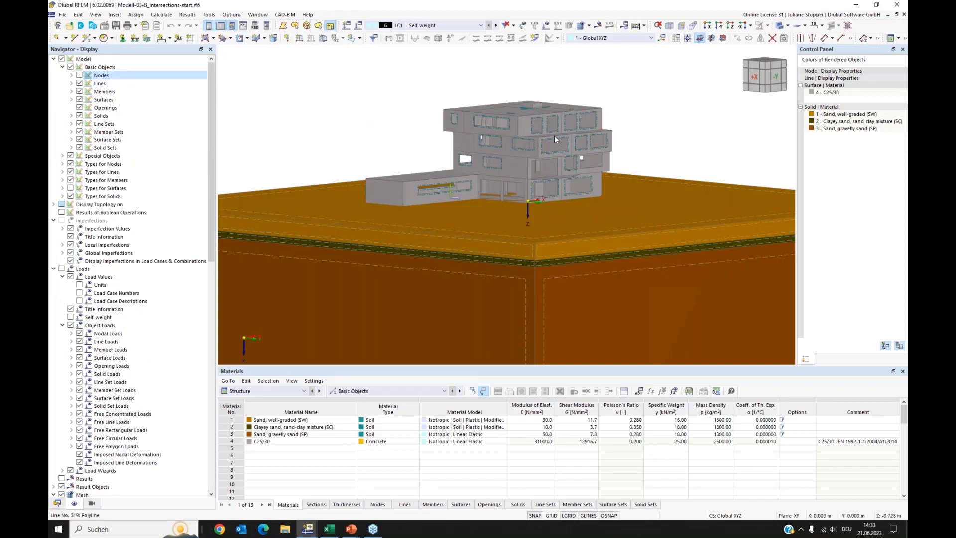
click(56, 504)
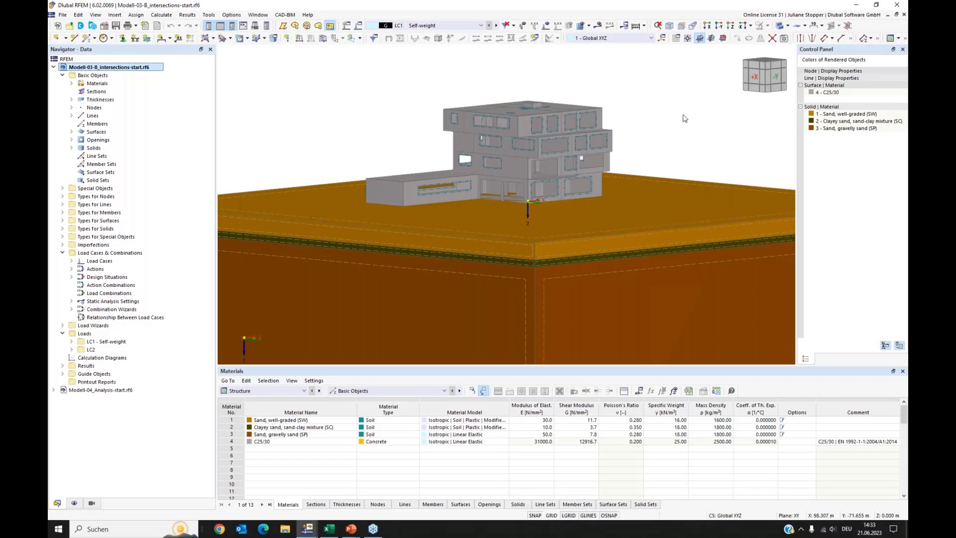
Display the model transparently and examine how the building's basement sits in the soil layers.
click(727, 113)
ctrl+middle_drag(724, 111, 520, 226)
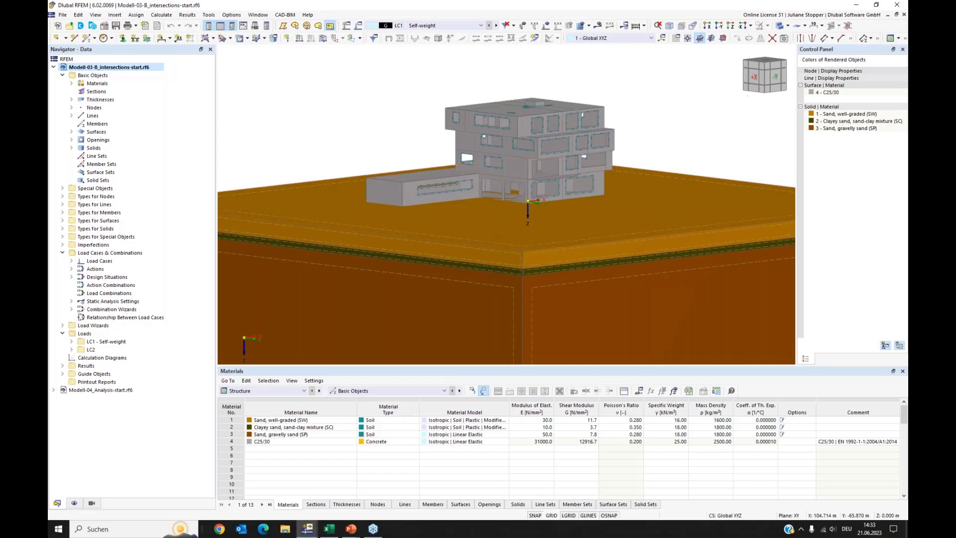
click(781, 26)
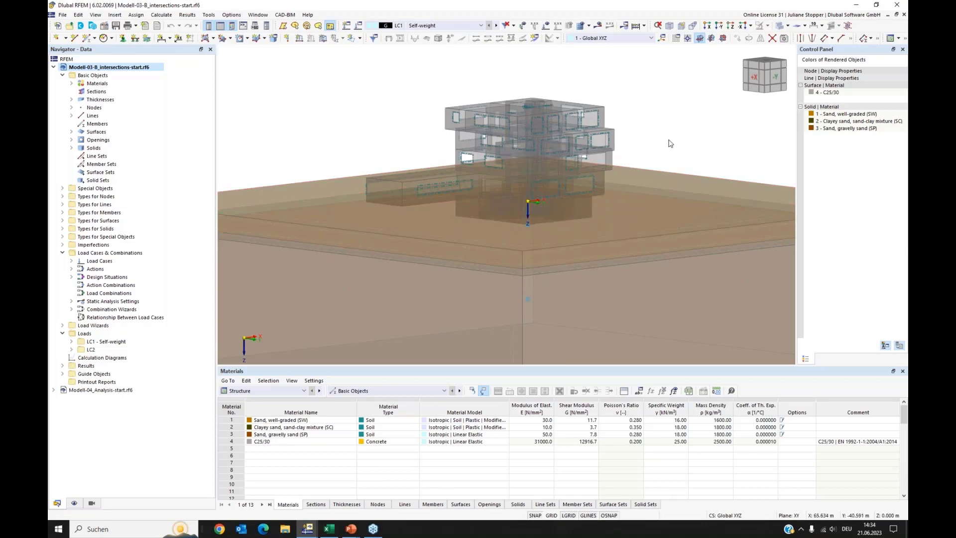
mouse_move(699, 141)
ctrl+middle_down()
mouse_move(655, 140)
mouse_move(695, 139)
mouse_move(687, 145)
ctrl+middle_up()
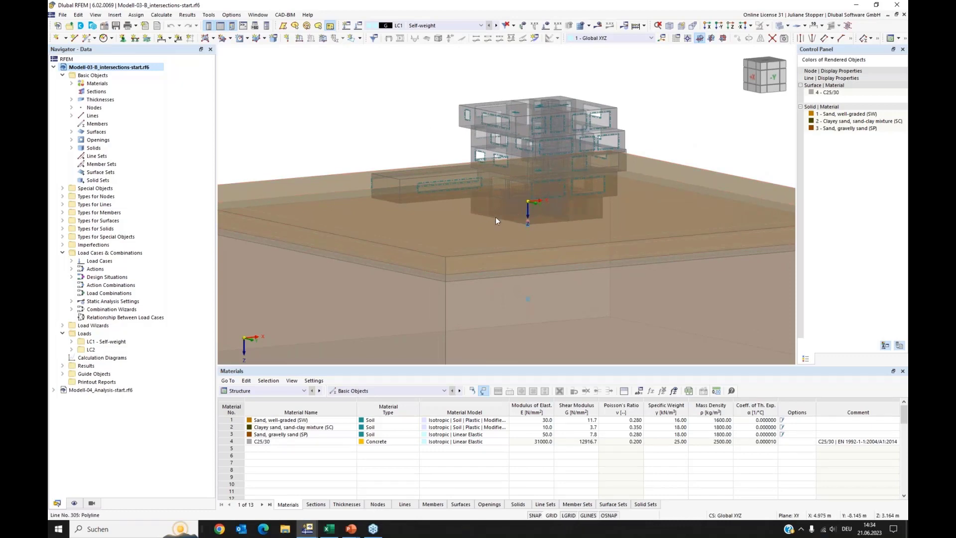
ctrl+middle_drag(399, 130, 558, 130)
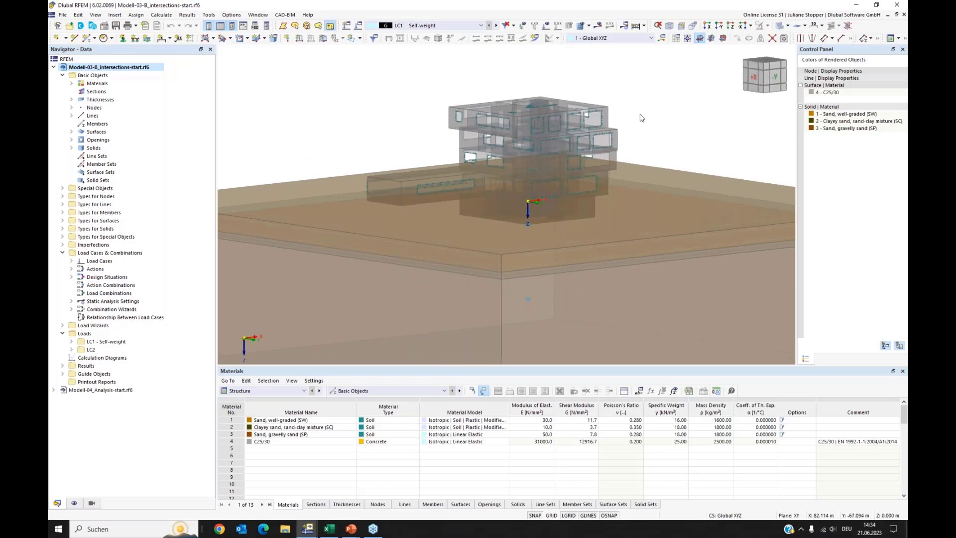
Display the model as a wireframe and look at the basement and soil solids from several sides.
click(780, 26)
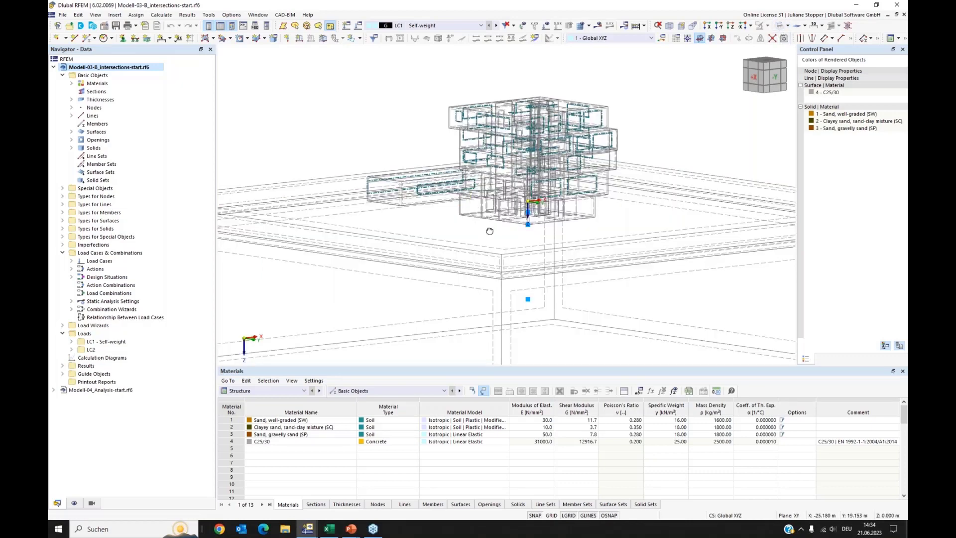
ctrl+middle_drag(490, 231, 568, 221)
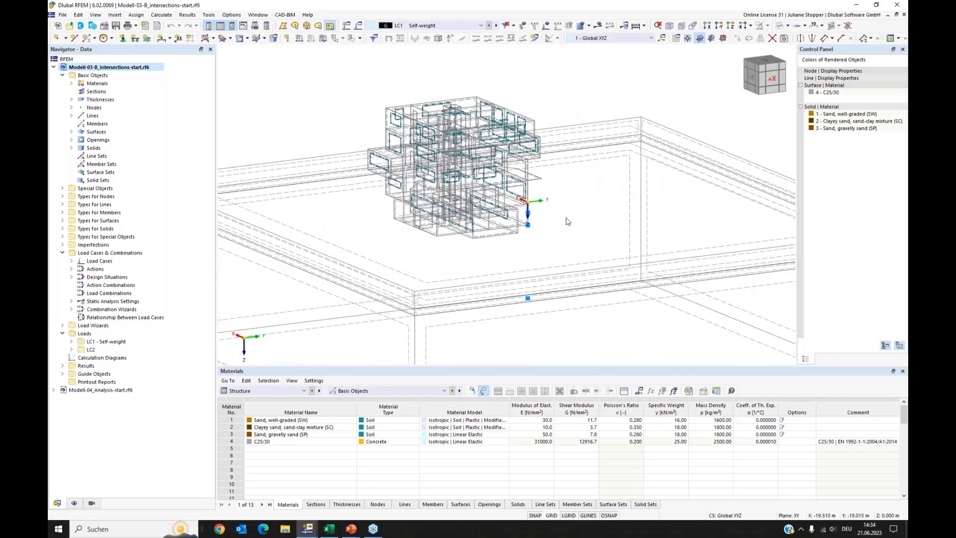
ctrl+middle_drag(641, 221, 558, 246)
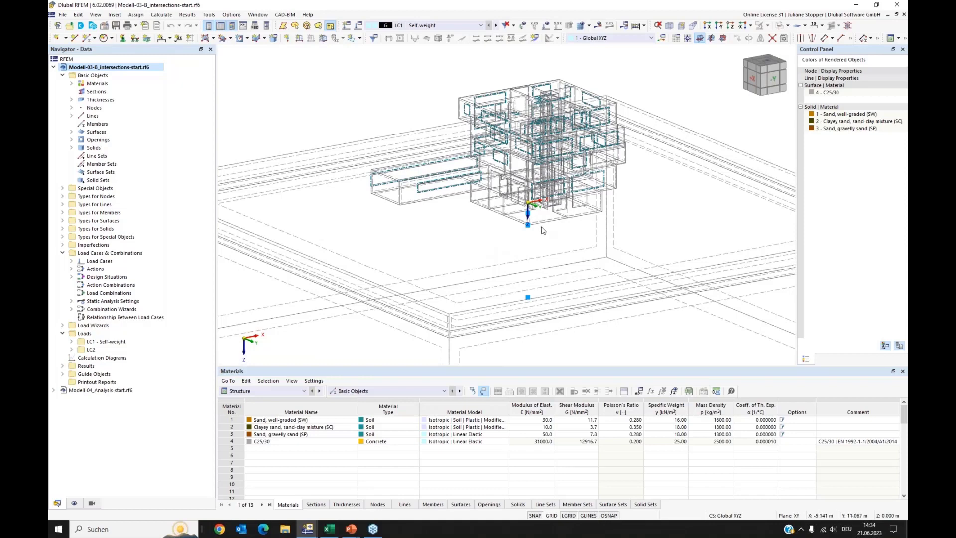
Extrude the basement floor surface into a solid with a height of -2.980 m, using material Sand, well-graded (SW).
scroll(543, 231, up, 4)
mouse_move(543, 230)
ctrl+middle_down()
mouse_move(466, 220)
mouse_move(546, 219)
ctrl+middle_up()
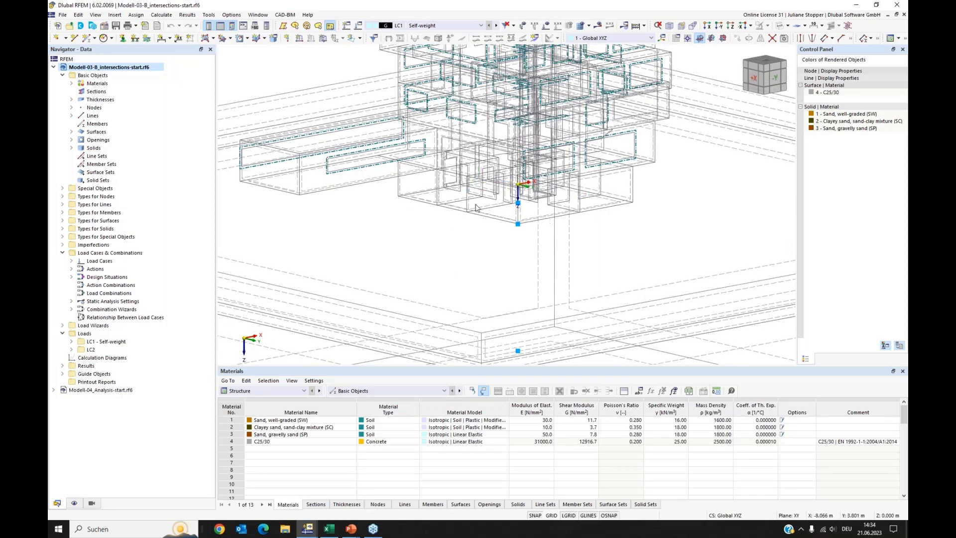
scroll(477, 208, up, 4)
ctrl+middle_drag(374, 240, 375, 198)
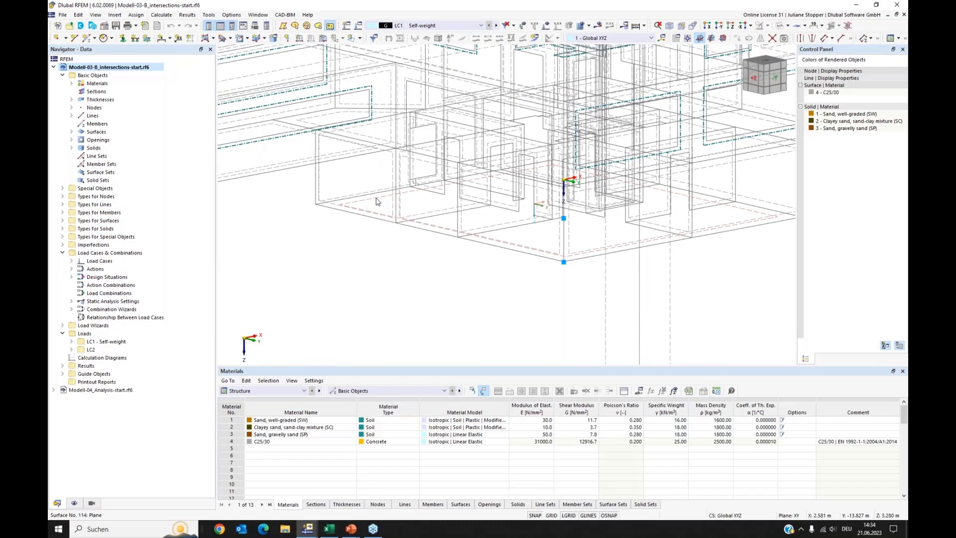
right_click(377, 201)
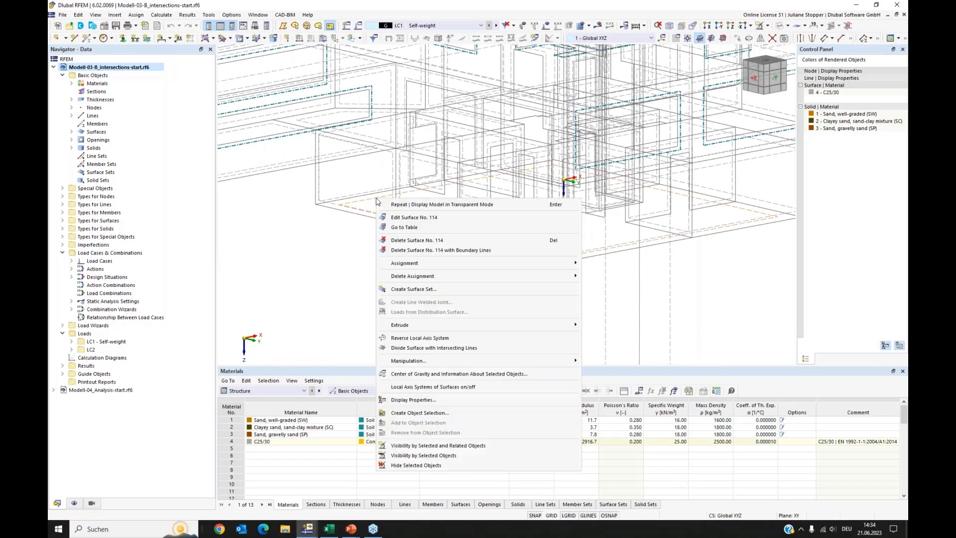
mouse_move(421, 329)
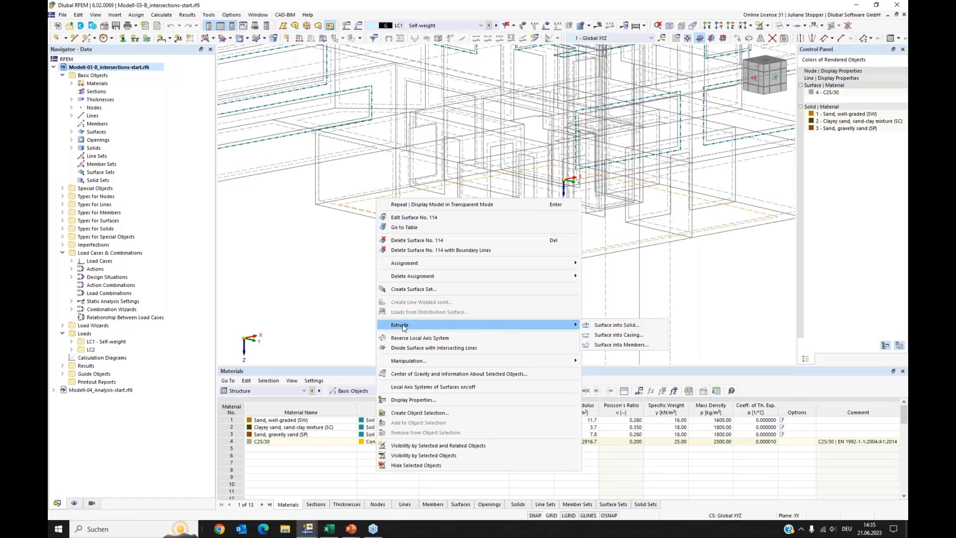
click(598, 328)
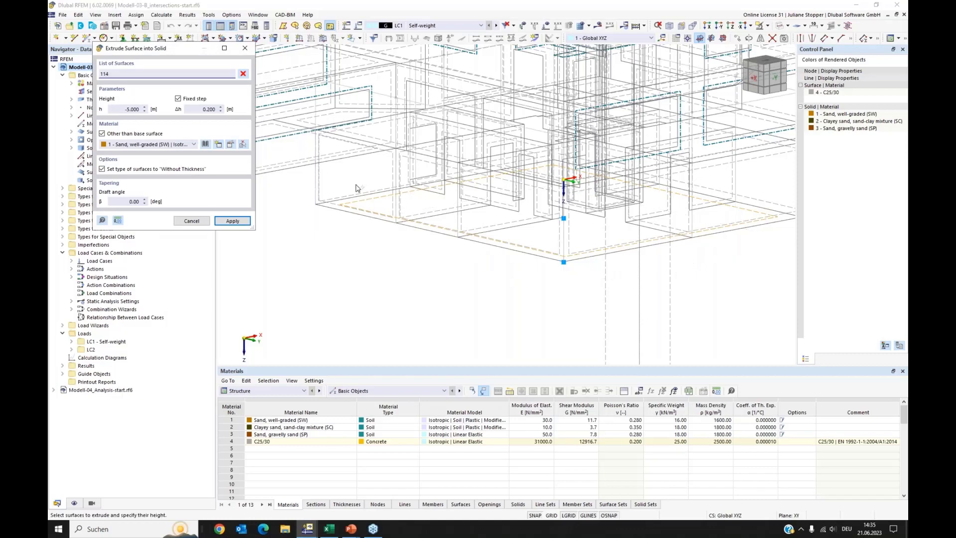
click(143, 110)
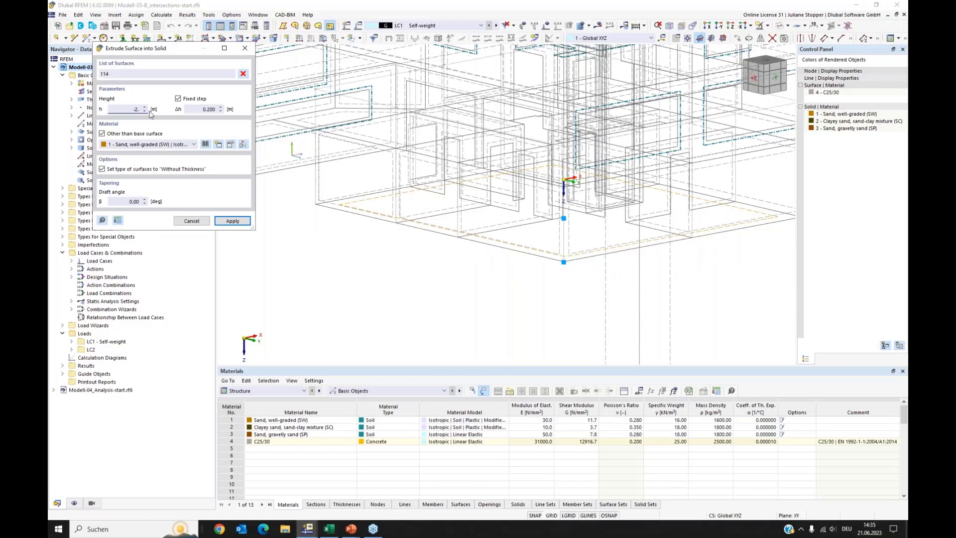
click(245, 224)
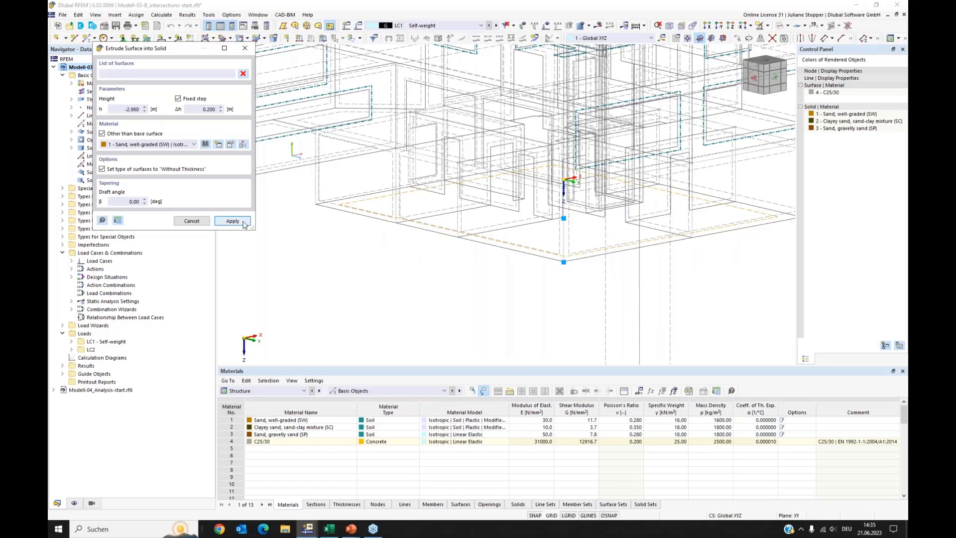
click(244, 48)
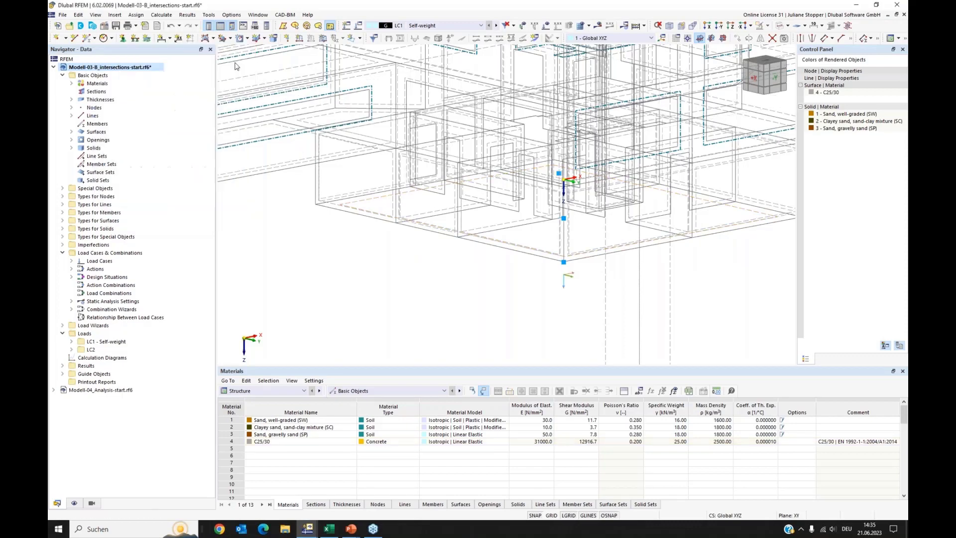
Change the extruded basement solid's type from Standard to Intersection and accept the regeneration of the affected solids.
click(71, 148)
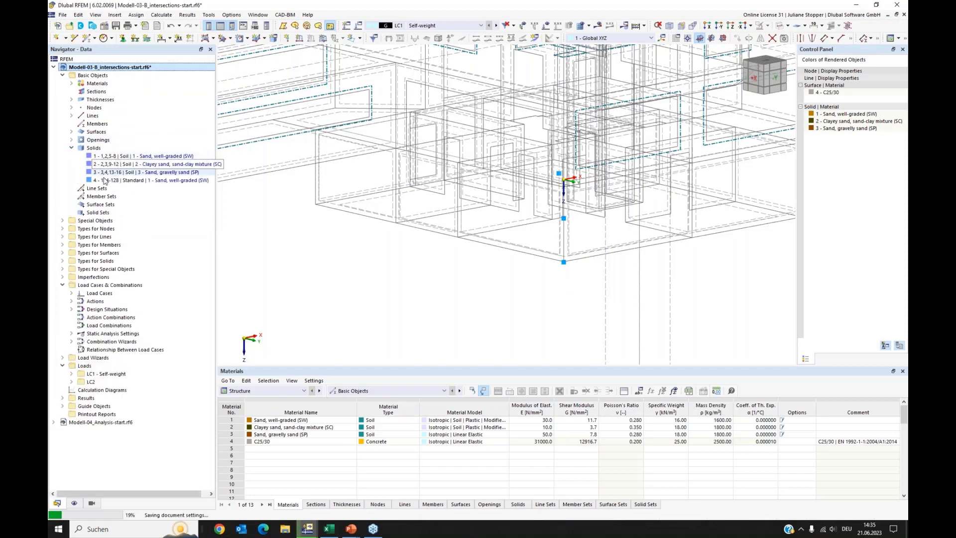
click(110, 181)
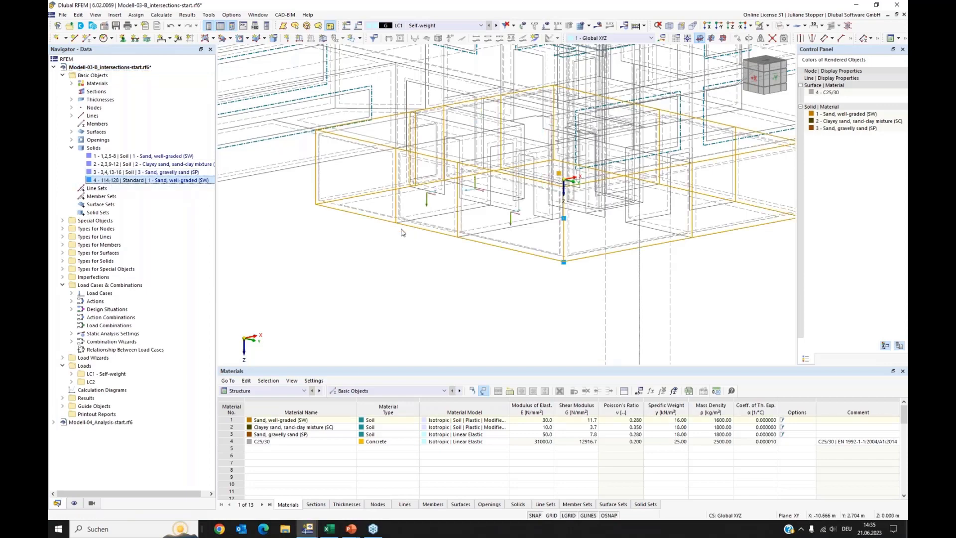
scroll(381, 241, down, 3)
middle_drag(381, 242, 448, 241)
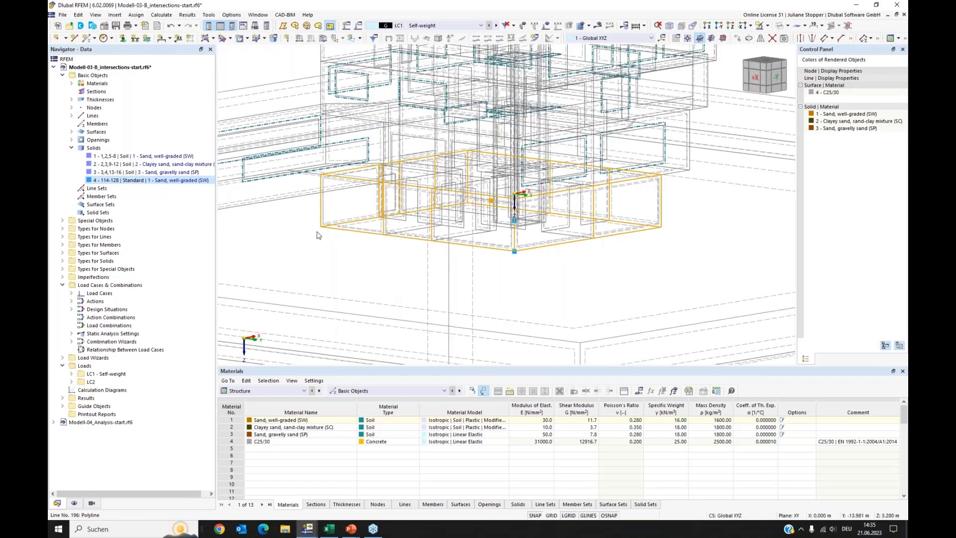
right_click(116, 182)
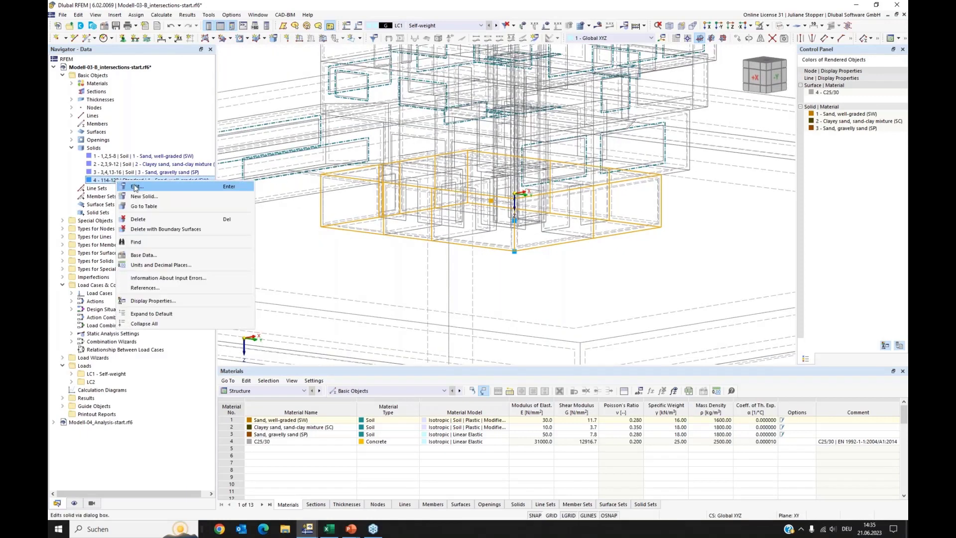
click(138, 189)
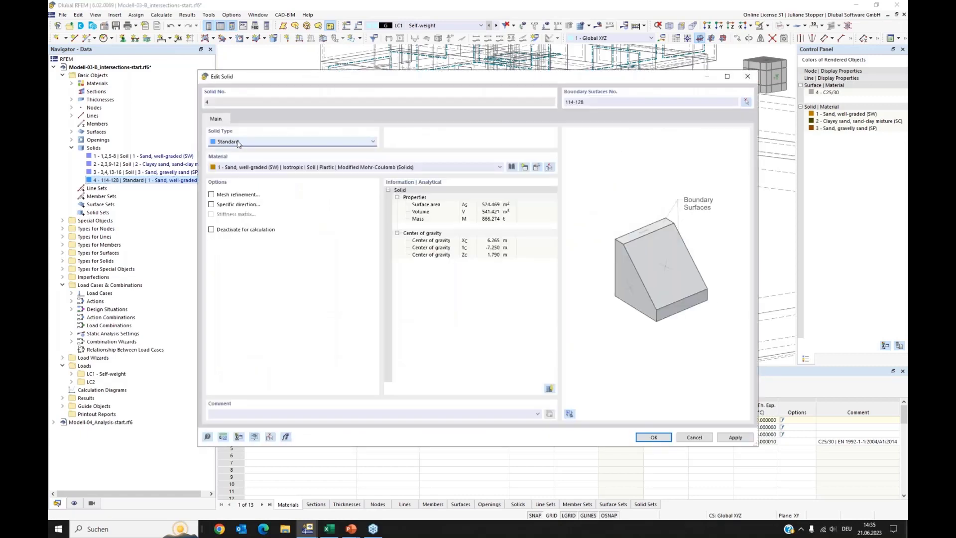
click(238, 142)
click(287, 185)
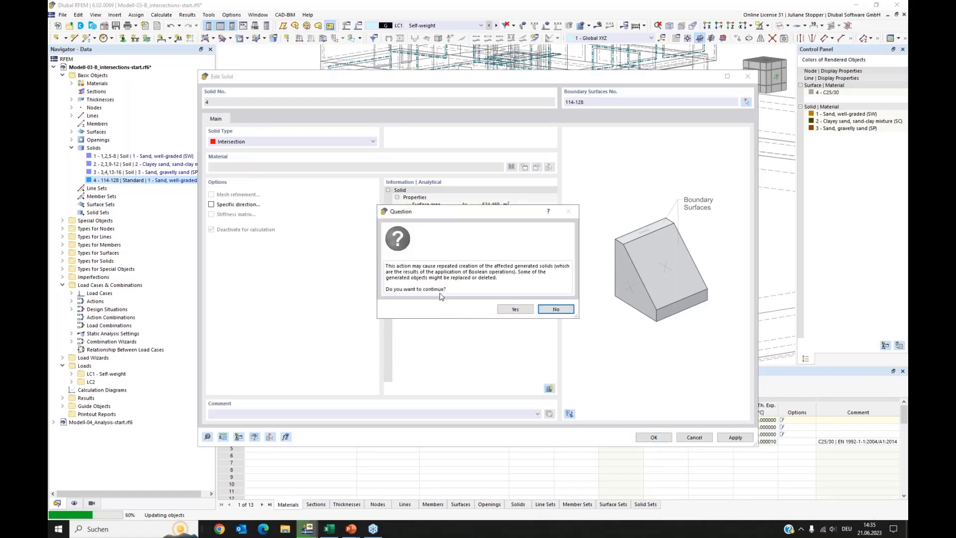
click(503, 310)
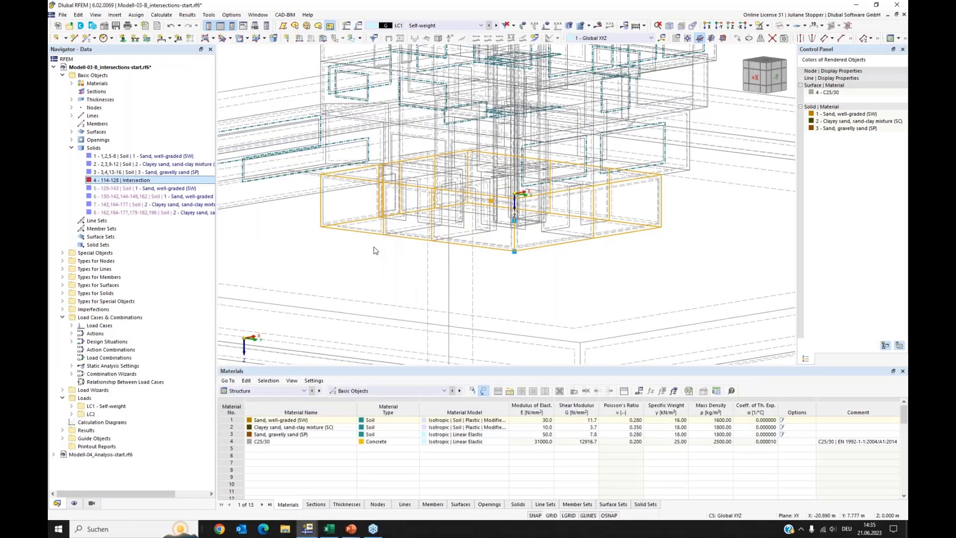
Select the basement solid with the soil solids it crosses and cut them by solid intersections.
scroll(376, 251, down, 2)
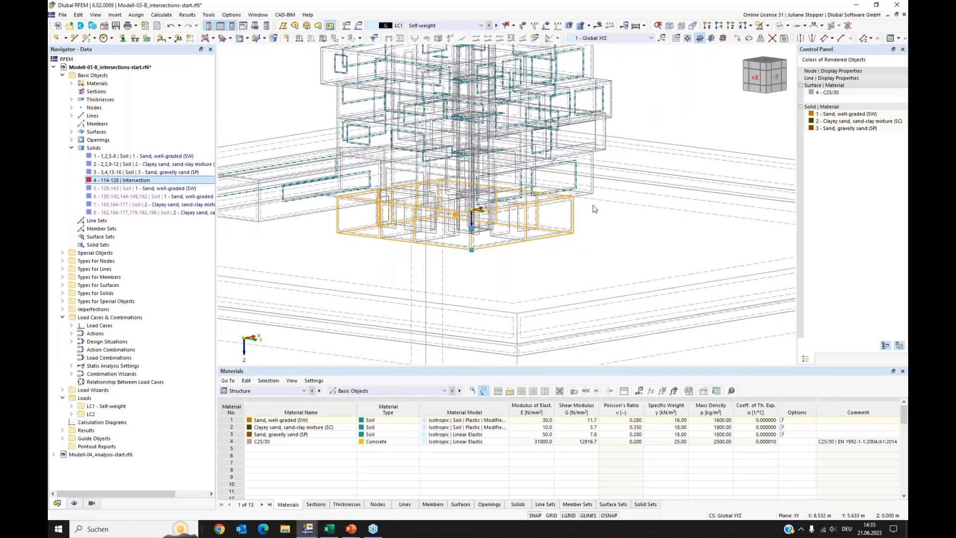
drag(594, 203, 379, 271)
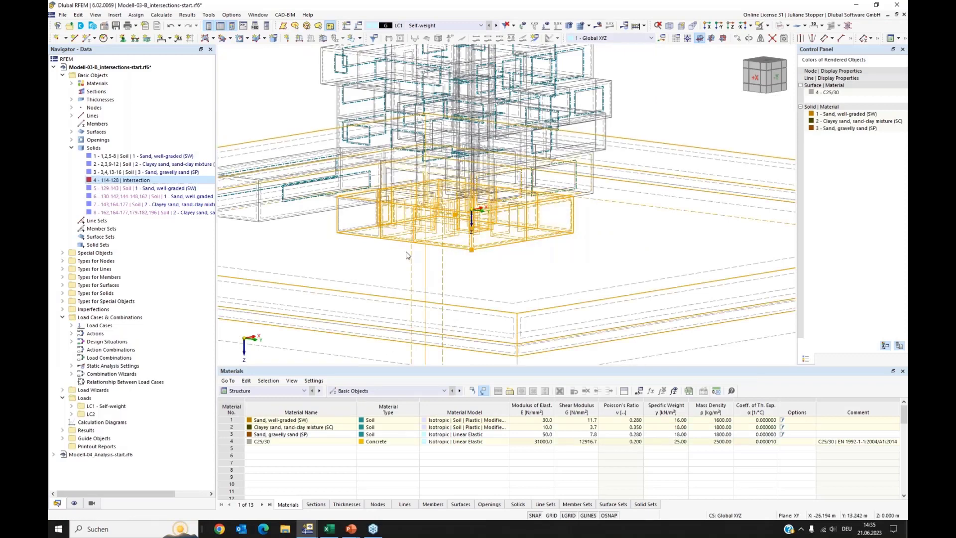
scroll(460, 219, up, 3)
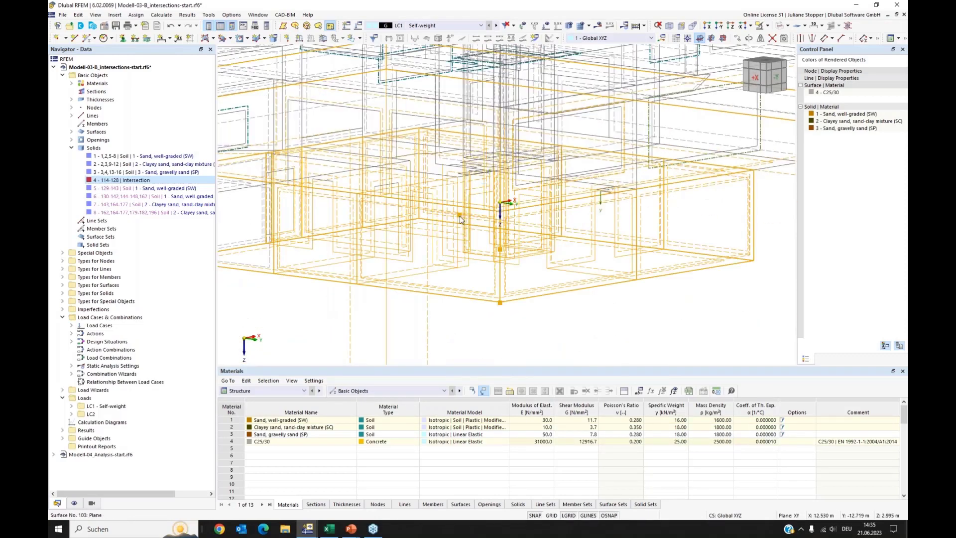
right_click(460, 219)
mouse_move(496, 269)
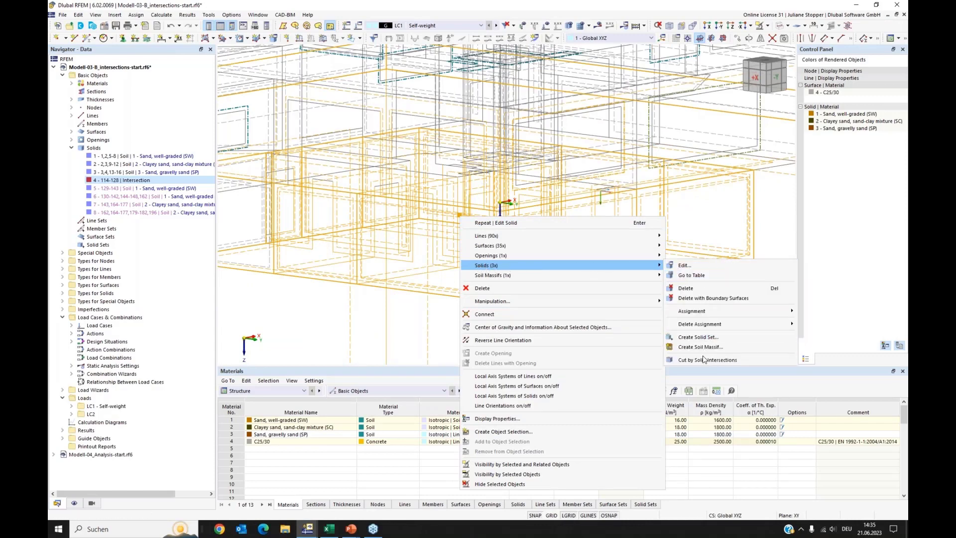
click(742, 363)
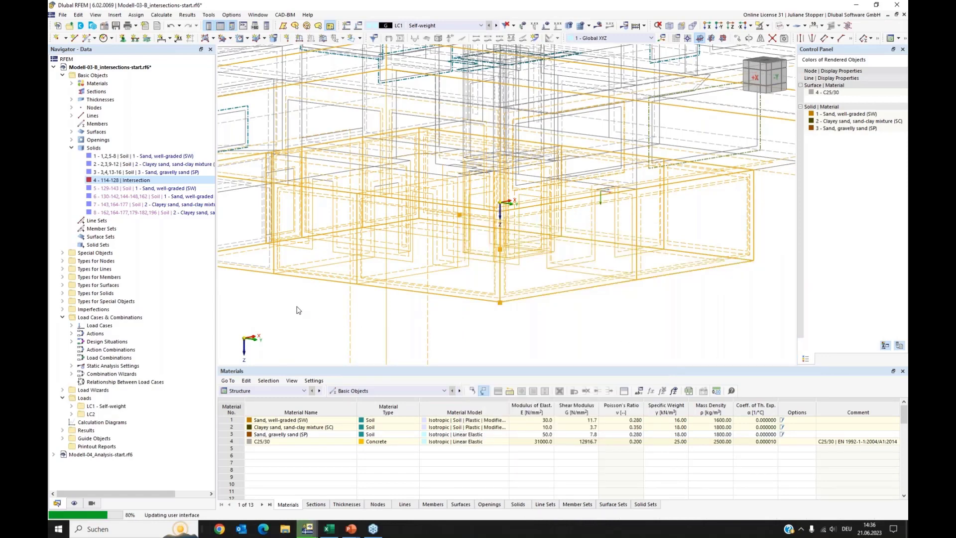
key(Escape)
Highlight the gravelly sand solid and well-graded sand solid 11 in the model to check the cut soil layers.
scroll(382, 278, down, 5)
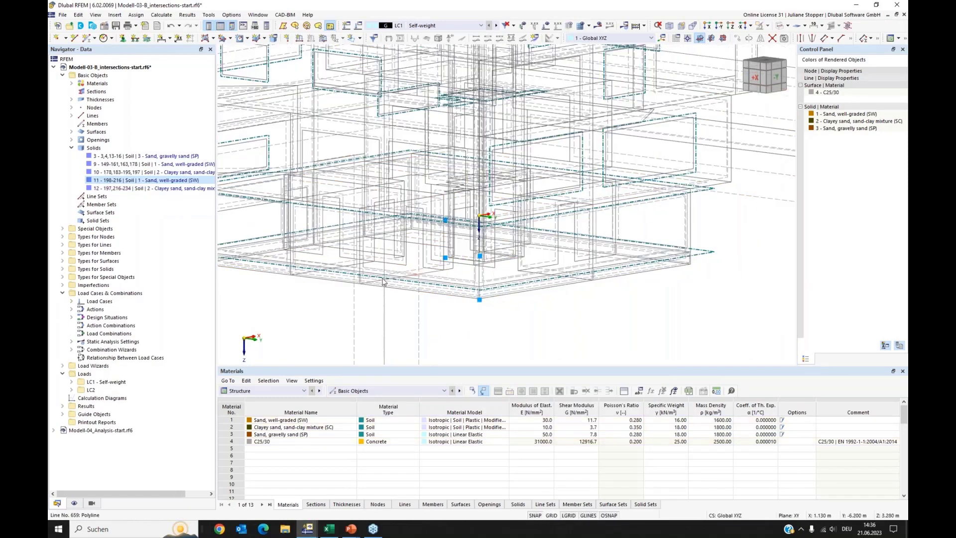
middle_drag(321, 286, 368, 274)
scroll(442, 207, down, 2)
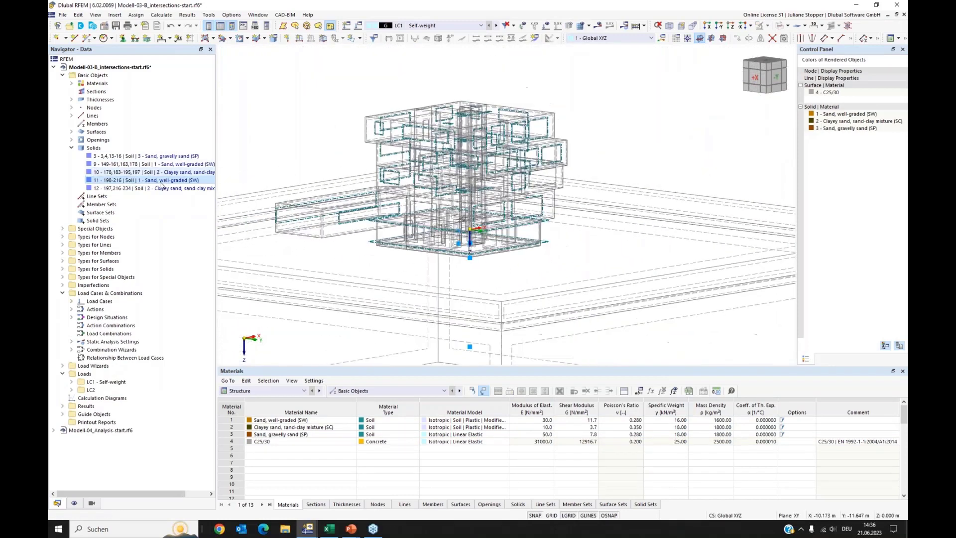
middle_drag(384, 160, 461, 133)
click(103, 156)
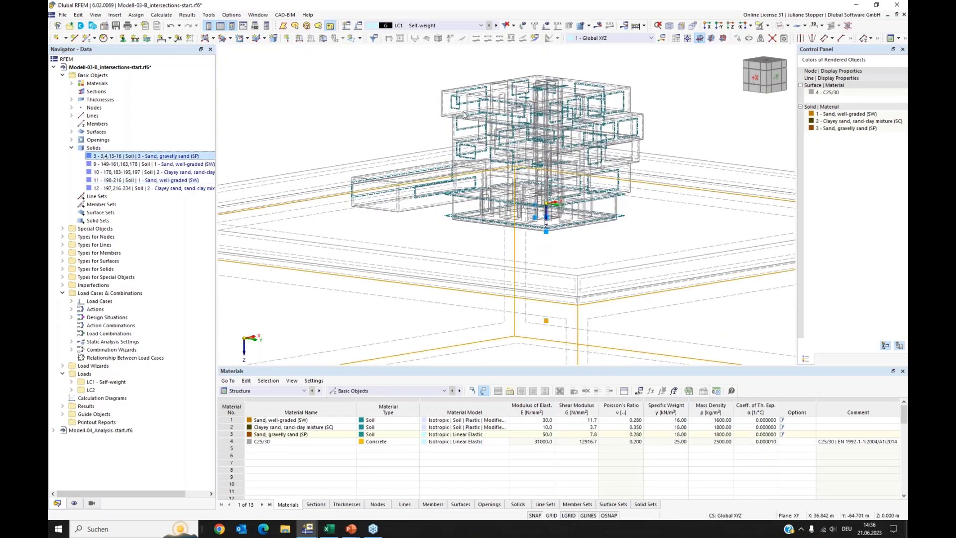
click(96, 182)
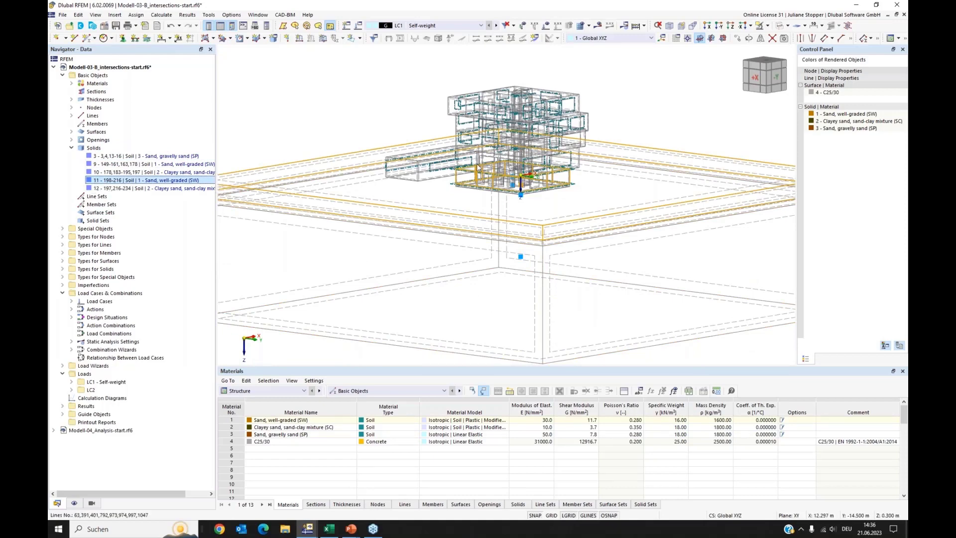
Highlight well-graded sand solid 9 and clayey sand solid 10 in the model to identify the soil pieces inside the basement.
click(130, 184)
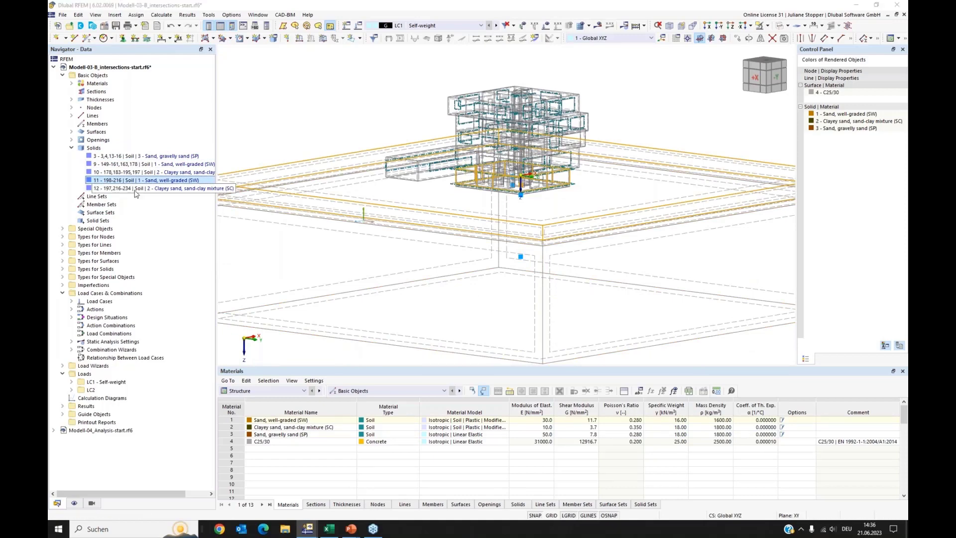
click(125, 165)
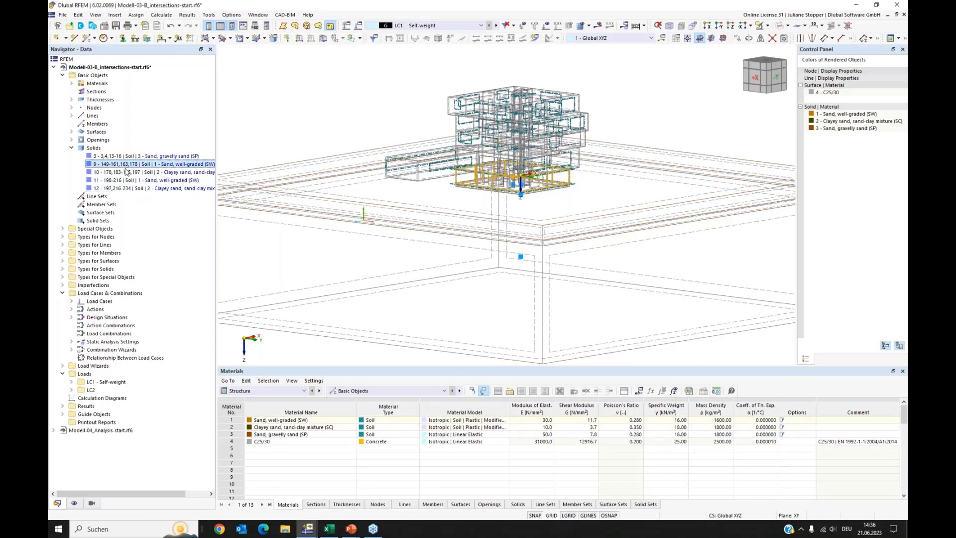
click(128, 173)
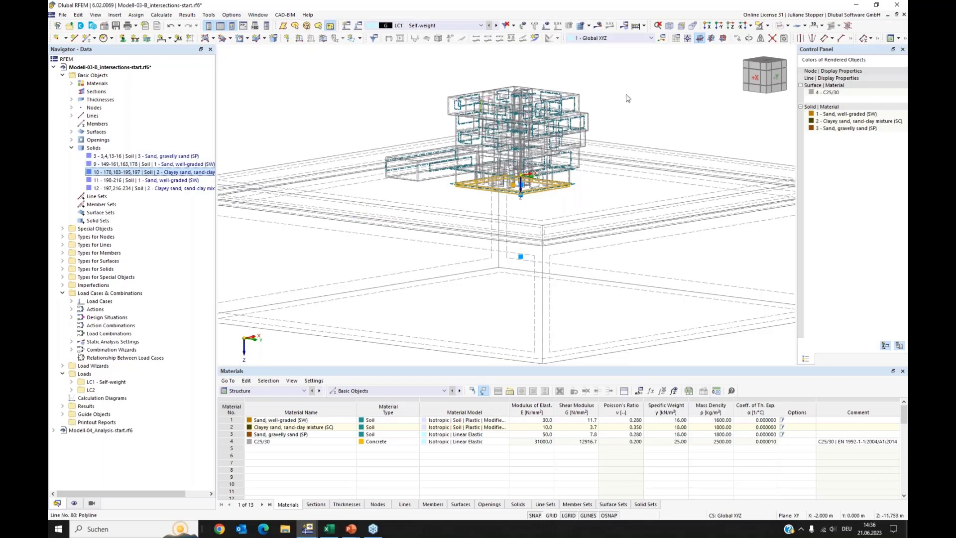
Switch the model to a solid rendering and examine the building and the soil layers around its basement.
click(780, 26)
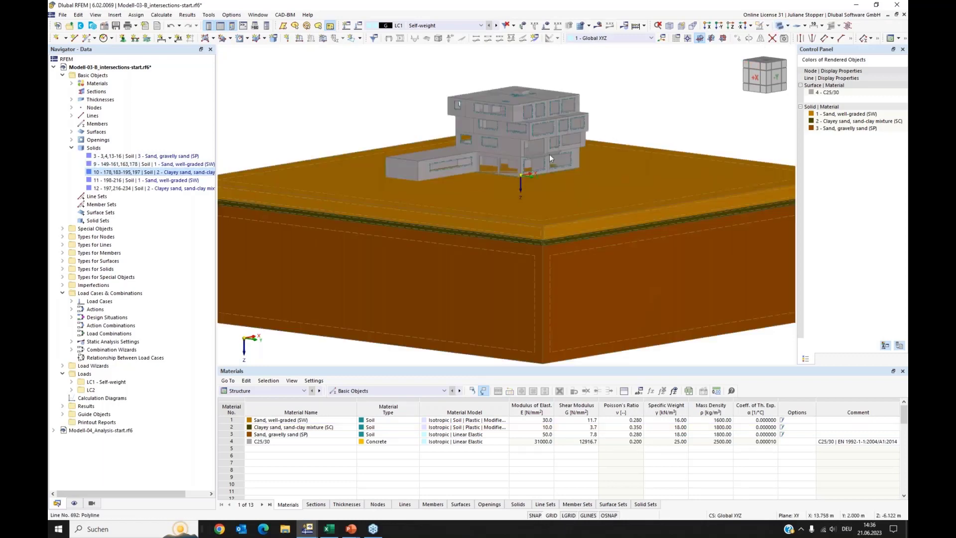
ctrl+middle_drag(488, 208, 500, 187)
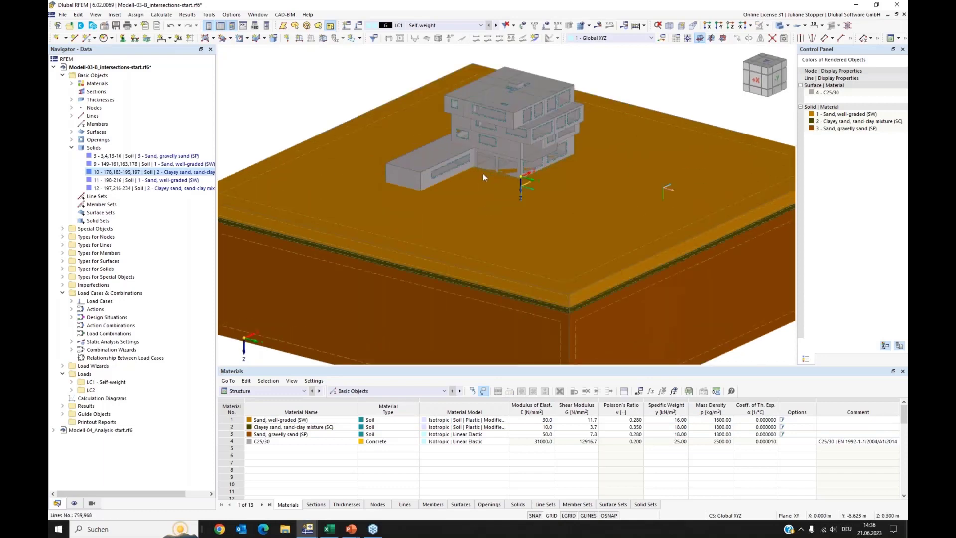
scroll(483, 174, up, 2)
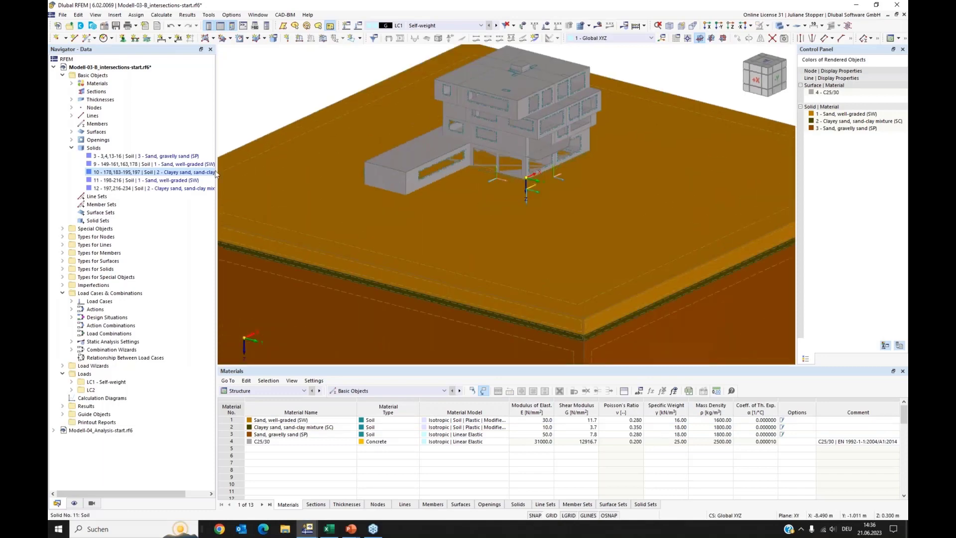
scroll(593, 172, down, 1)
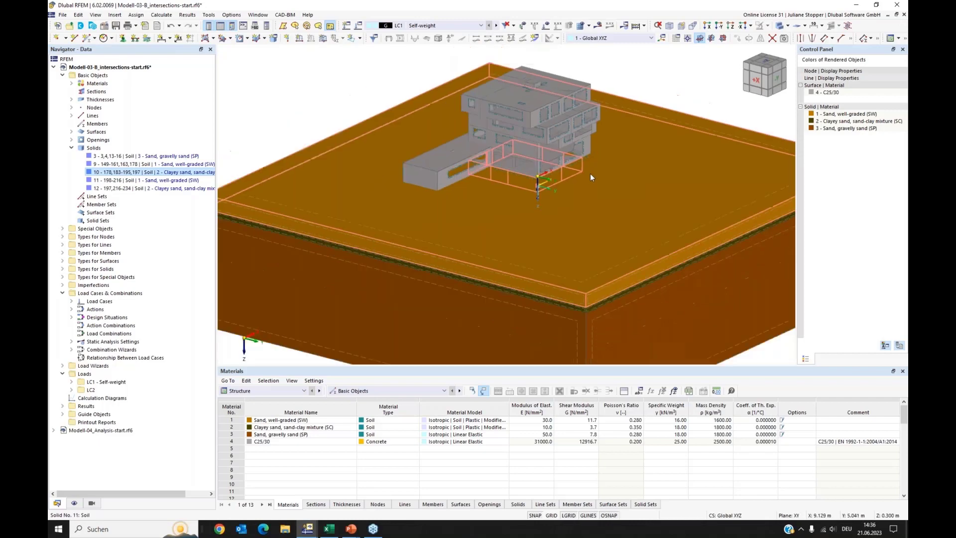
ctrl+middle_drag(546, 205, 503, 202)
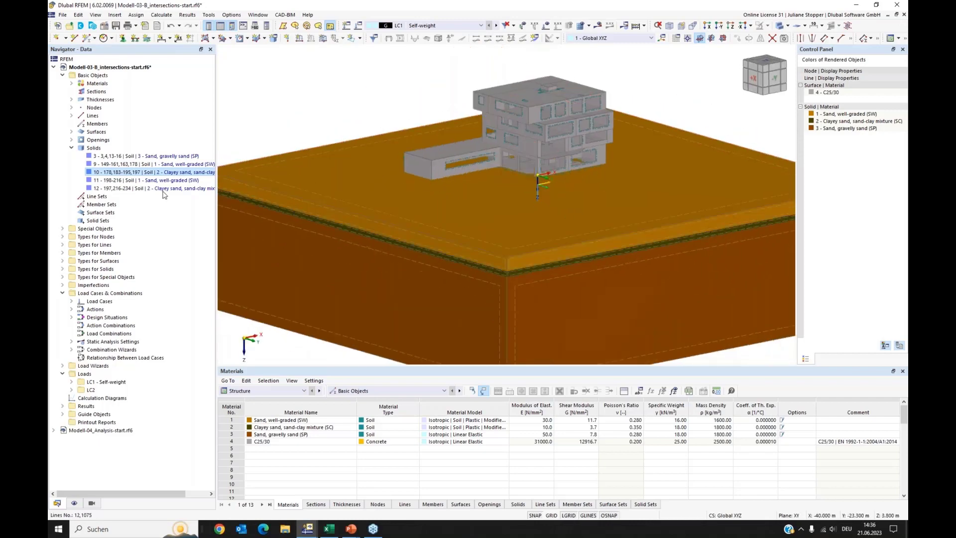
Delete basement soil solids 9 and 10 together with their boundary surfaces.
click(118, 165)
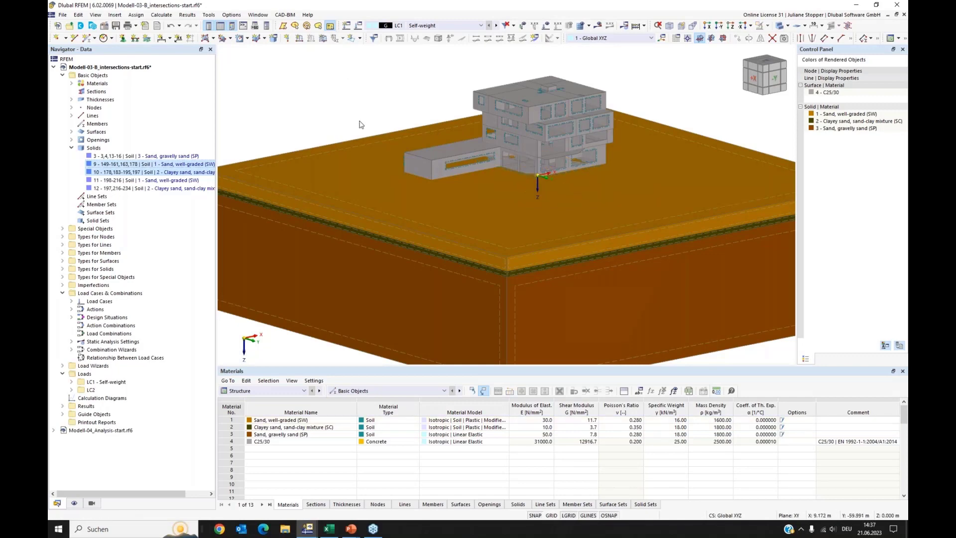
right_click(117, 164)
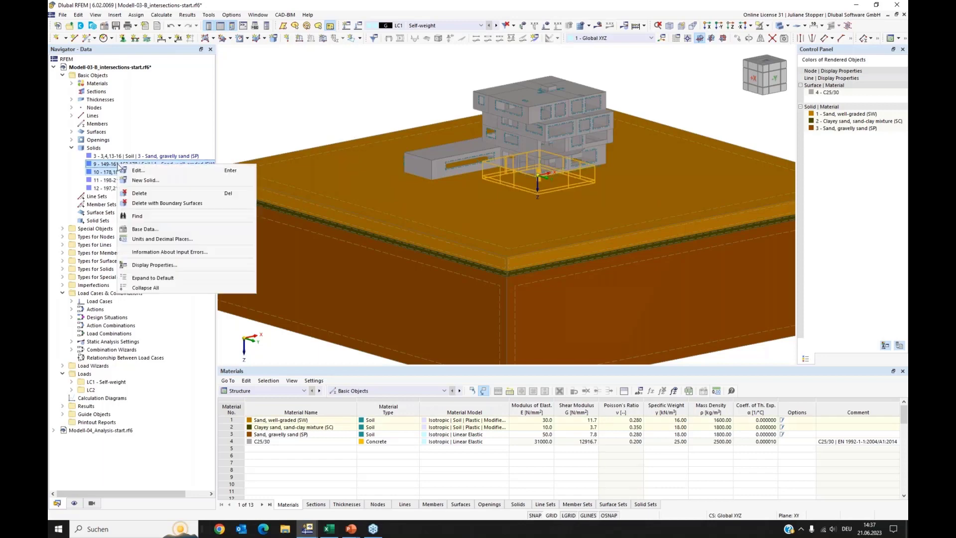
click(151, 204)
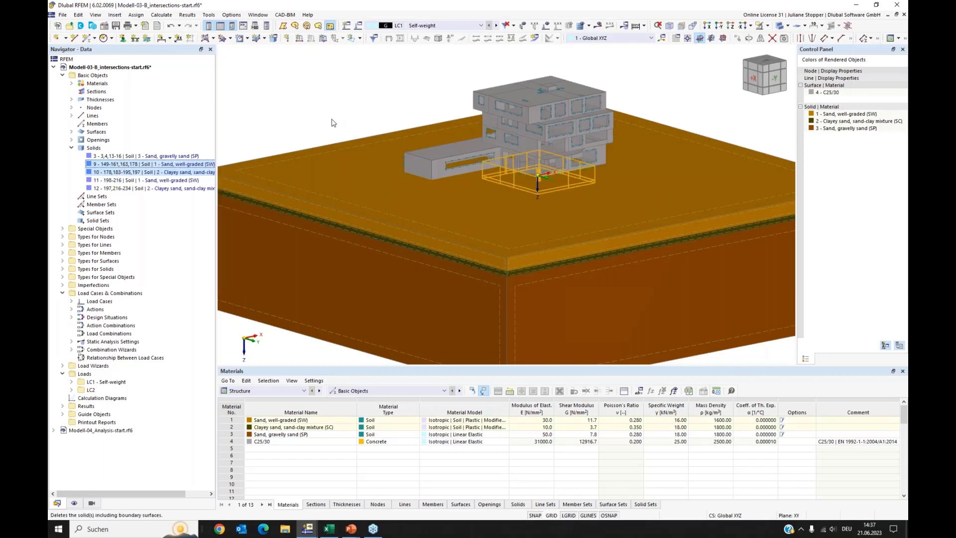
Display the model transparently and highlight clayey sand solid 12 to inspect the basement cut-out in the soil.
click(781, 26)
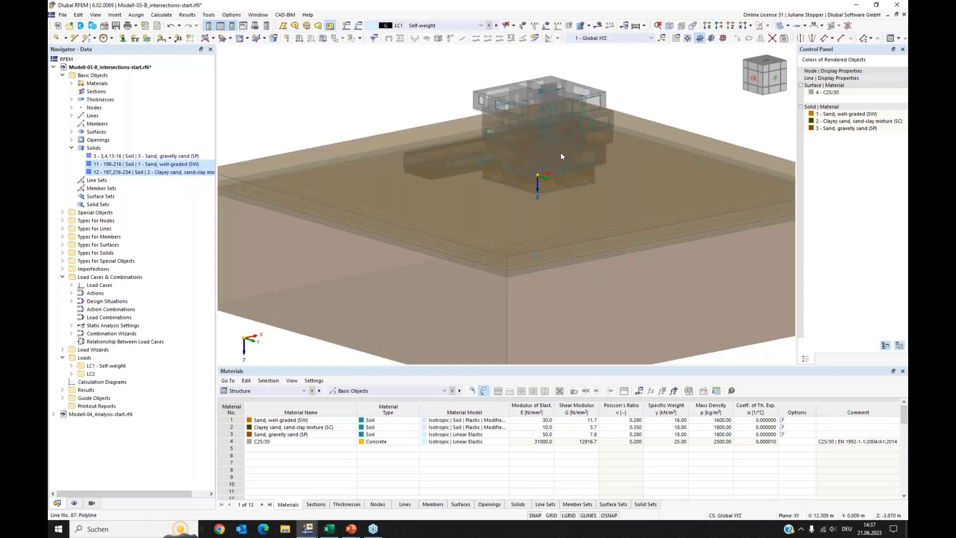
ctrl+middle_drag(599, 214, 528, 207)
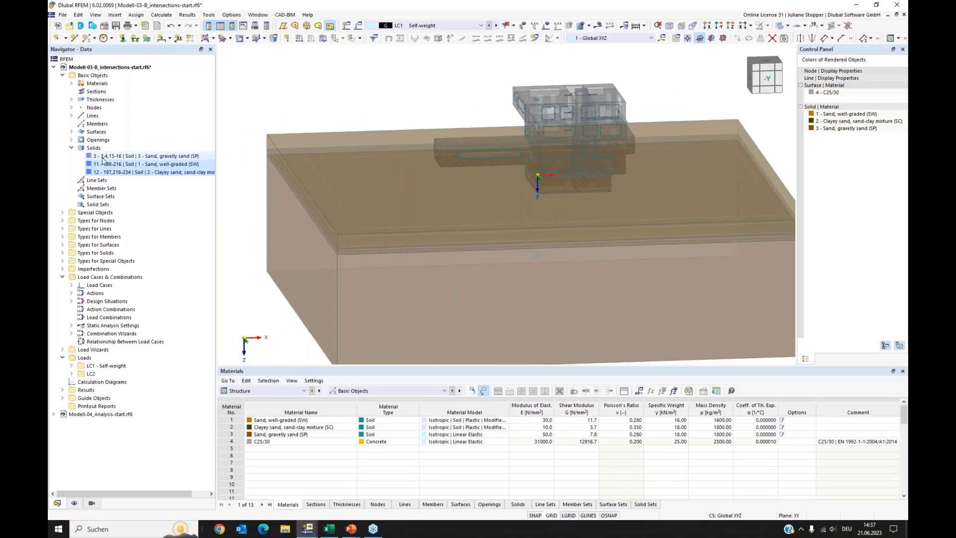
click(108, 173)
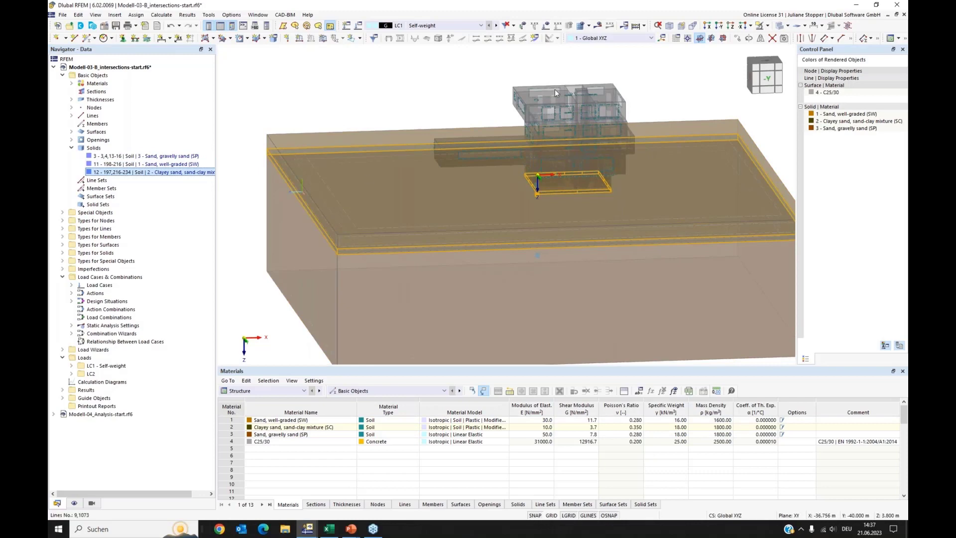
scroll(552, 208, up, 4)
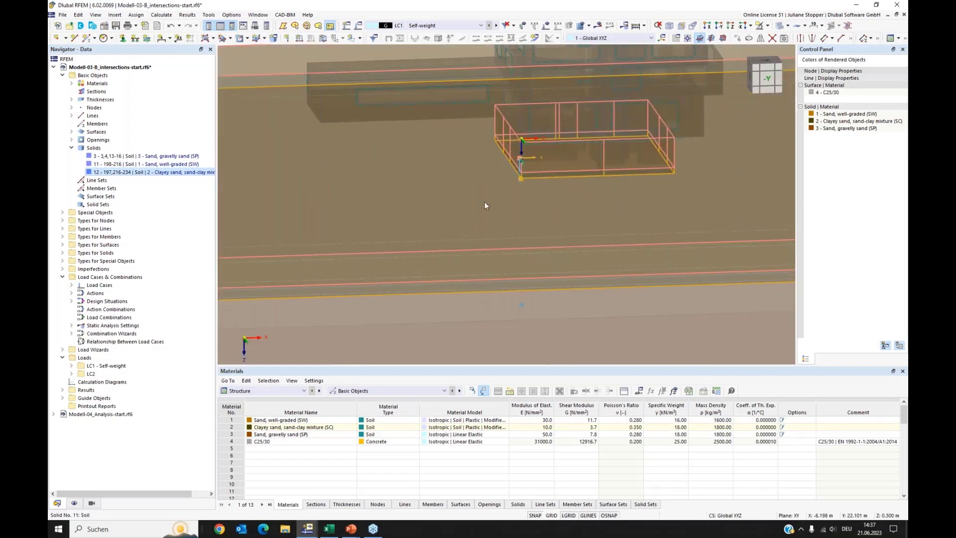
click(495, 116)
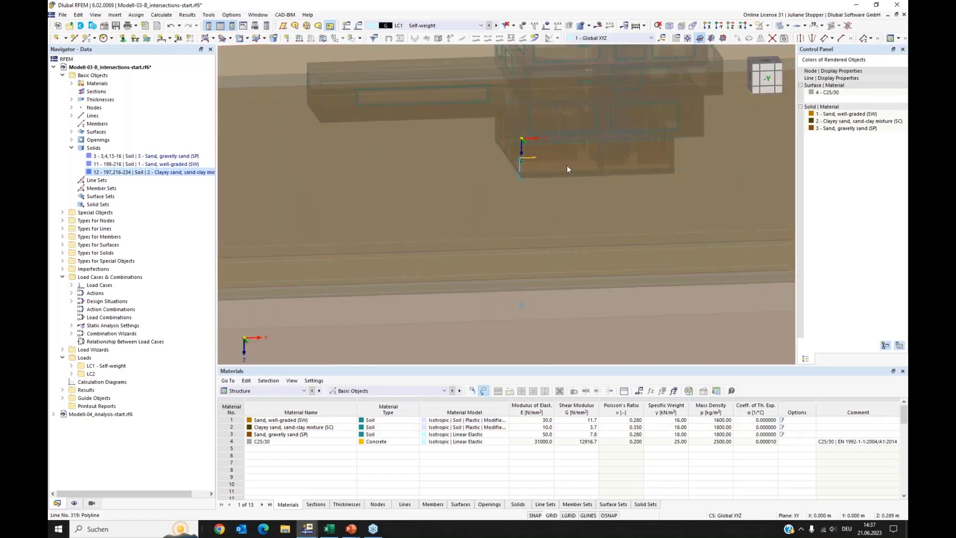
ctrl+middle_drag(530, 198, 451, 224)
scroll(437, 194, down, 3)
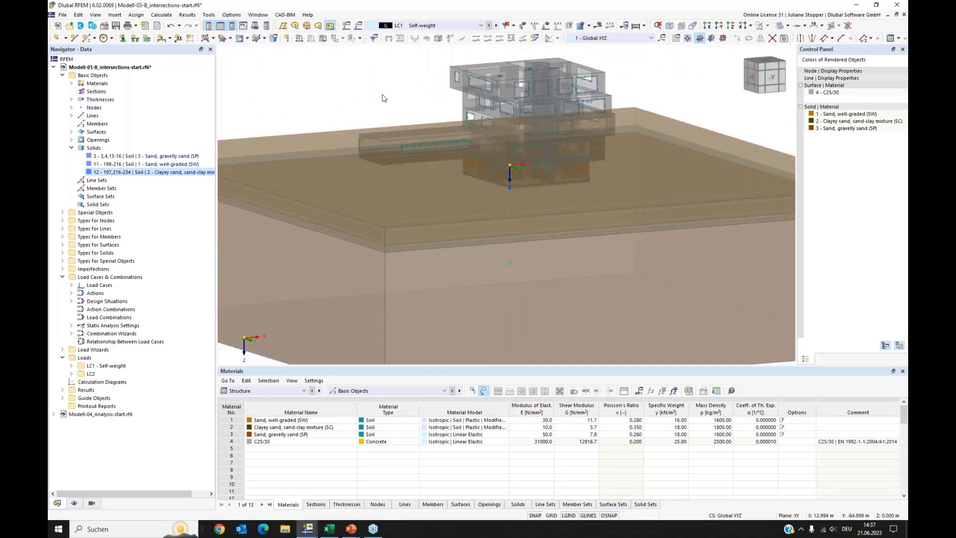
middle_drag(329, 99, 308, 99)
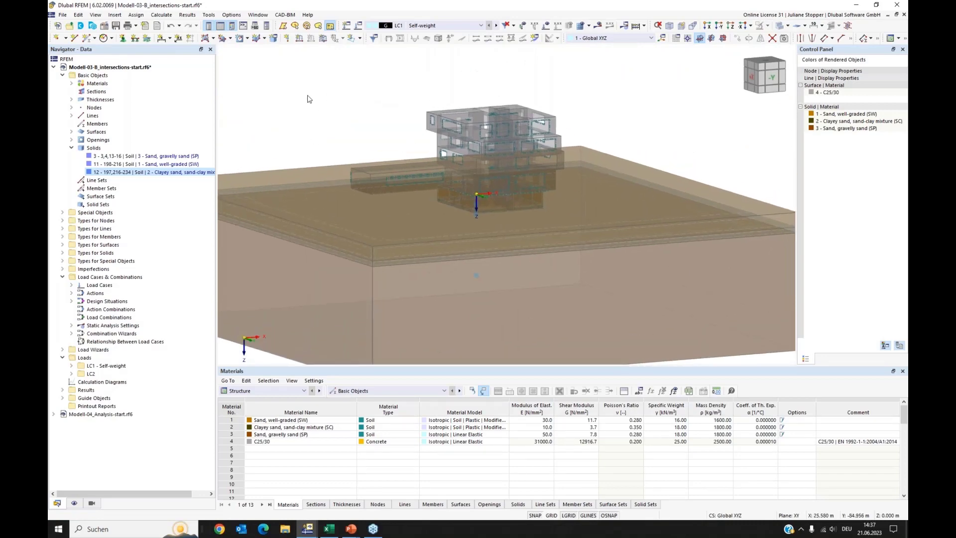
Check the model for identical nodes and unite nodes/supports and delete unused nodes for all found groups.
click(209, 15)
mouse_move(243, 132)
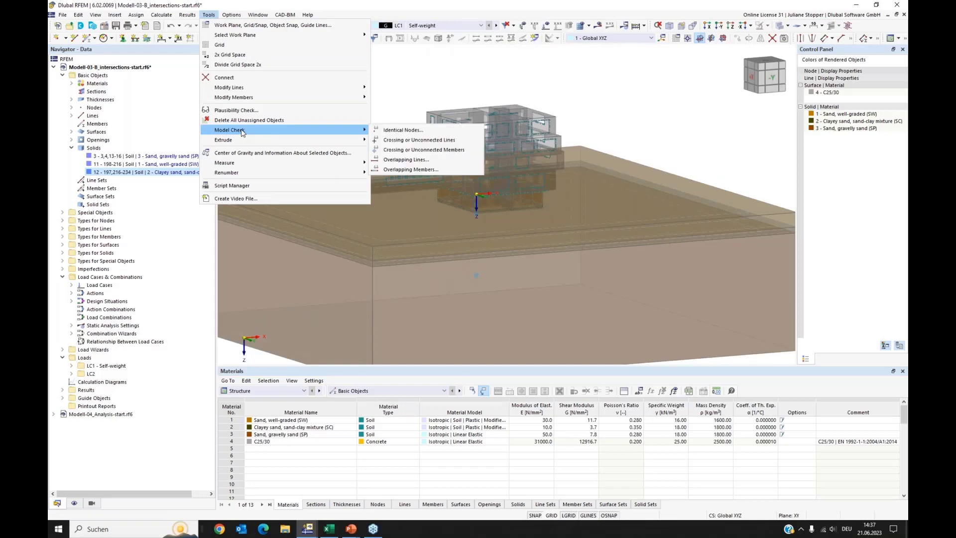
click(385, 131)
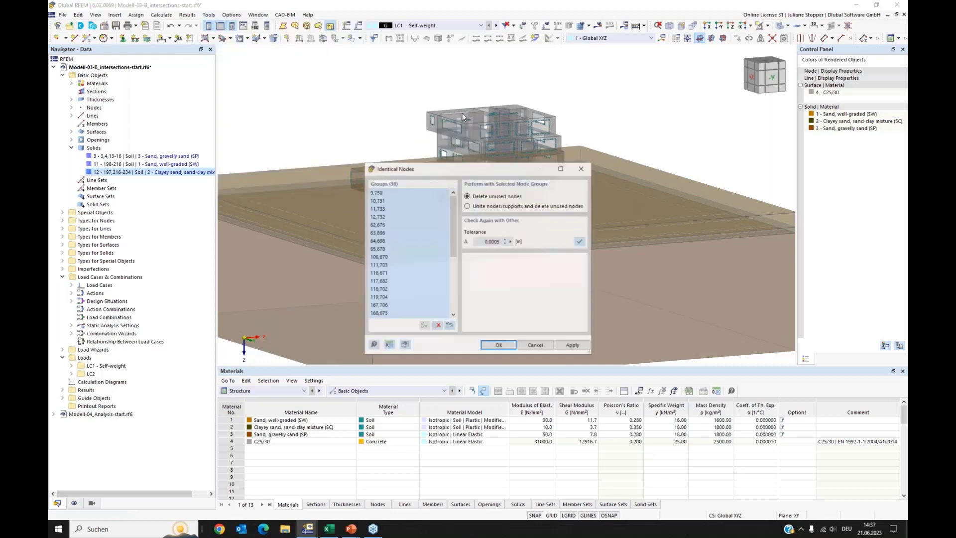
drag(428, 172, 299, 82)
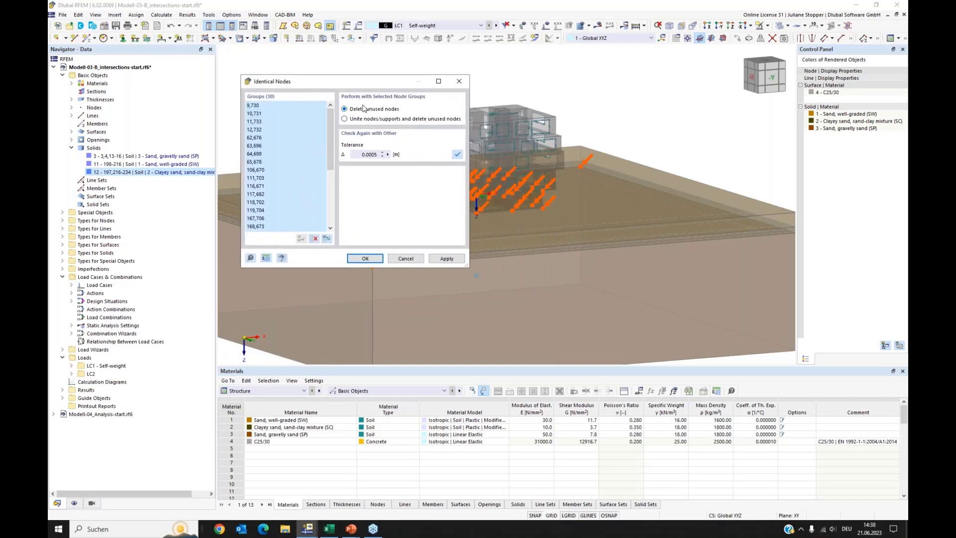
click(345, 120)
click(365, 259)
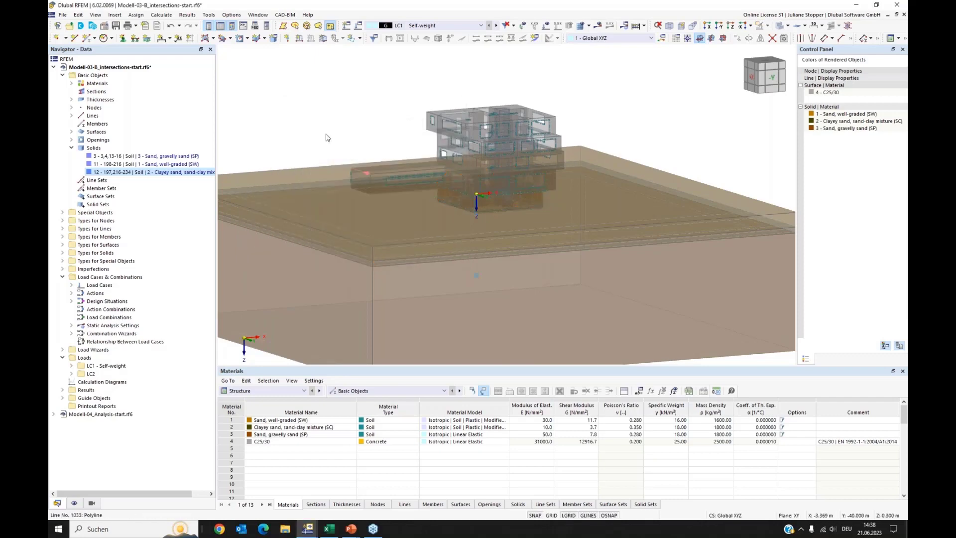
Check the model for overlapping lines and close the list of line groups.
click(211, 15)
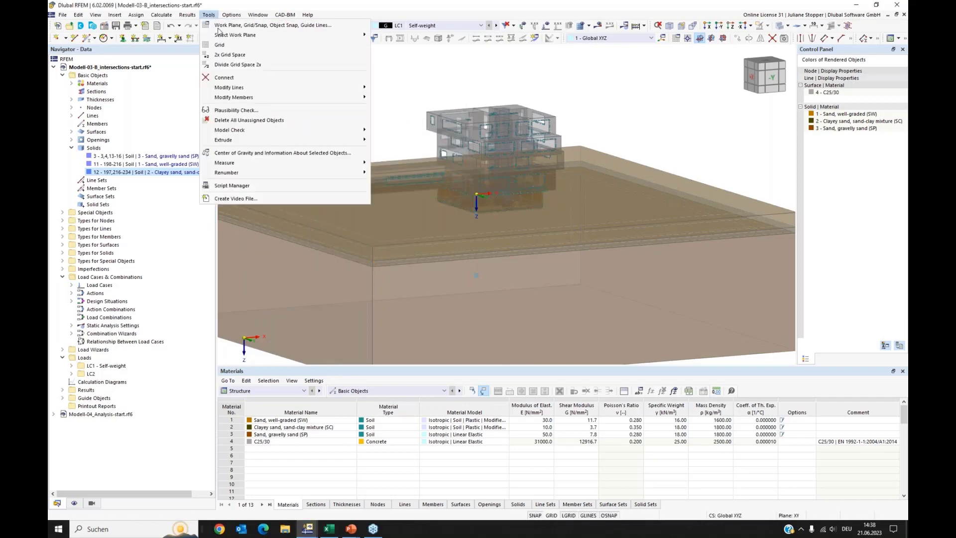
mouse_move(349, 130)
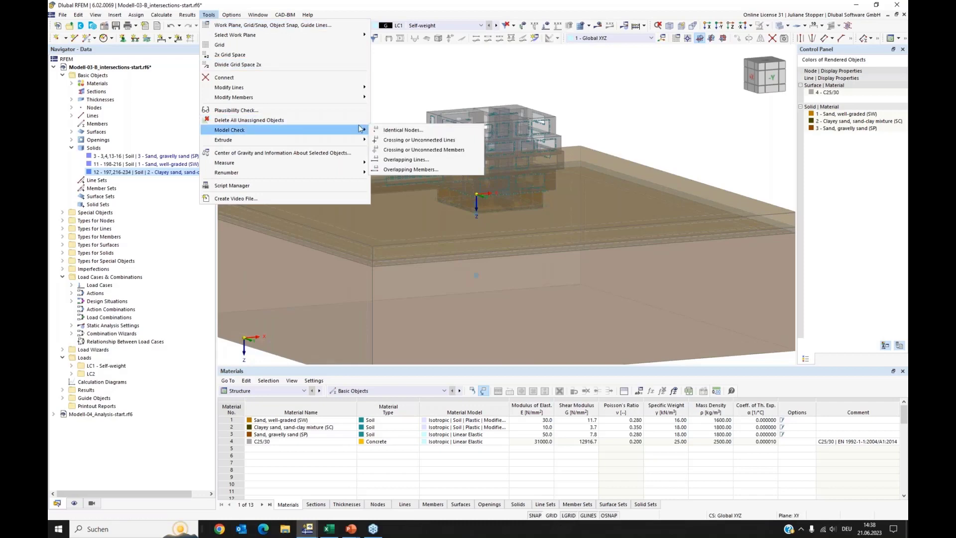
click(392, 160)
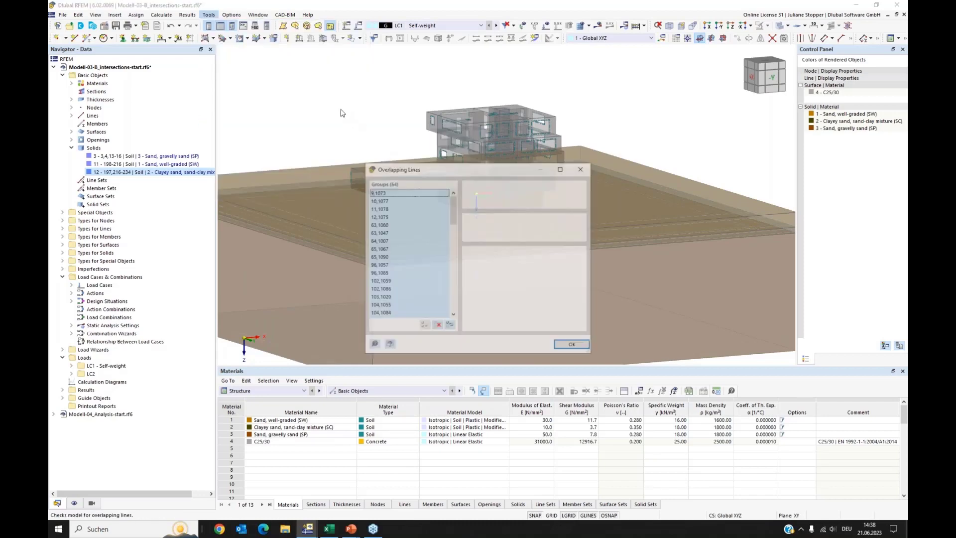
click(581, 168)
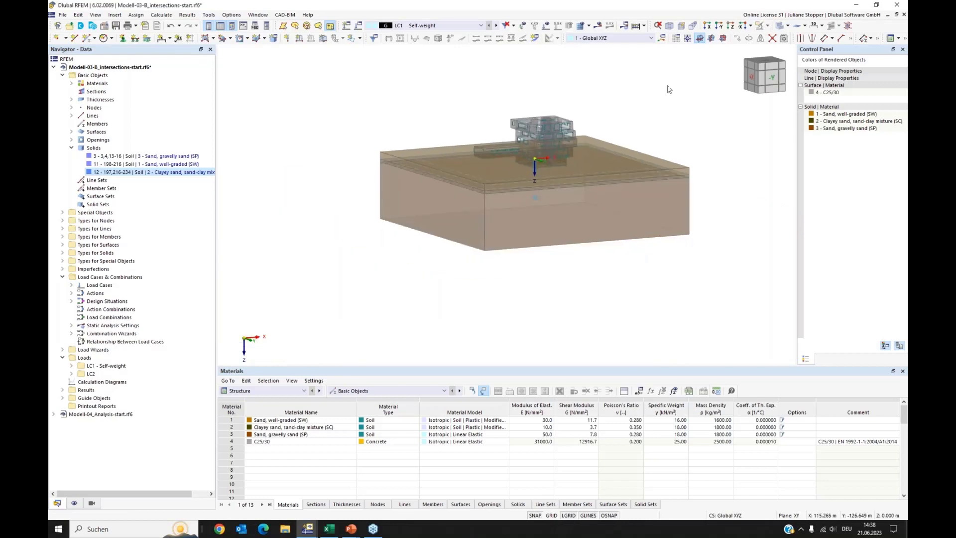
Connect the overlapping lines by applying the Connect tool to a window around the entire building and soil model.
click(772, 38)
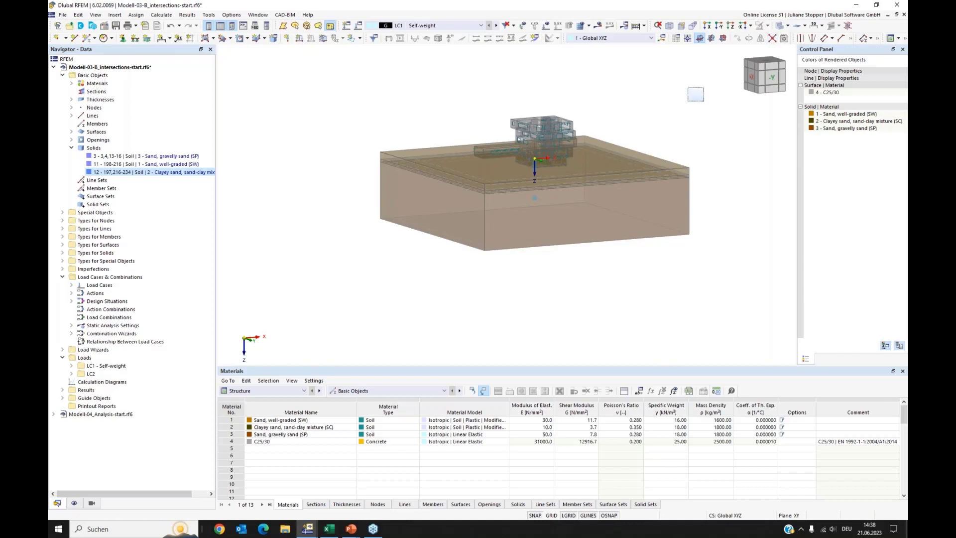
drag(704, 87, 381, 214)
middle_drag(618, 130, 570, 184)
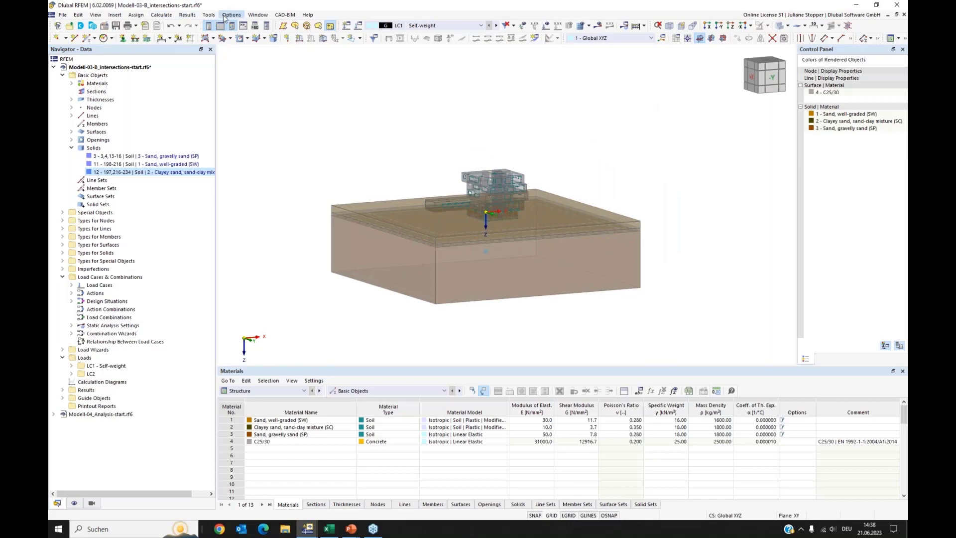
Repeat the model check for overlapping lines on the connected model.
click(209, 15)
mouse_move(306, 130)
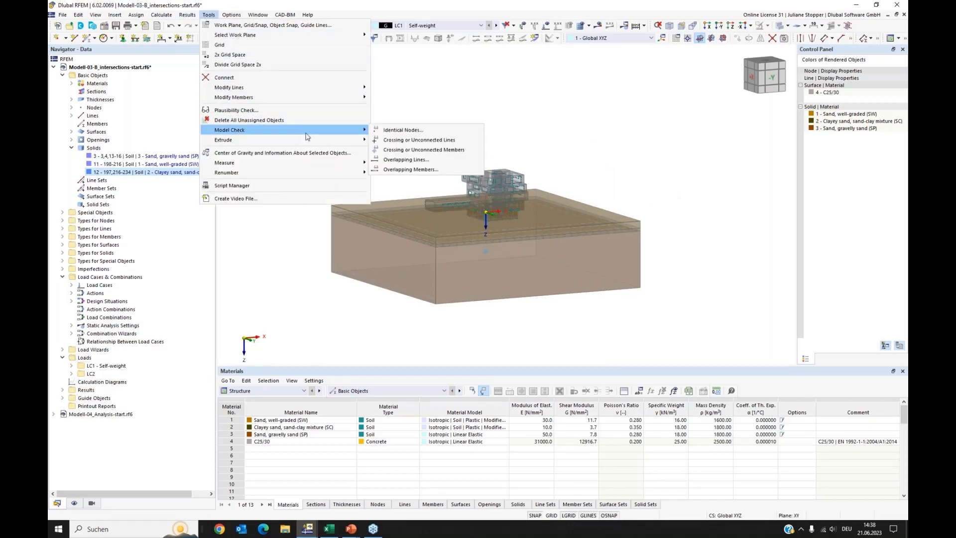
click(401, 159)
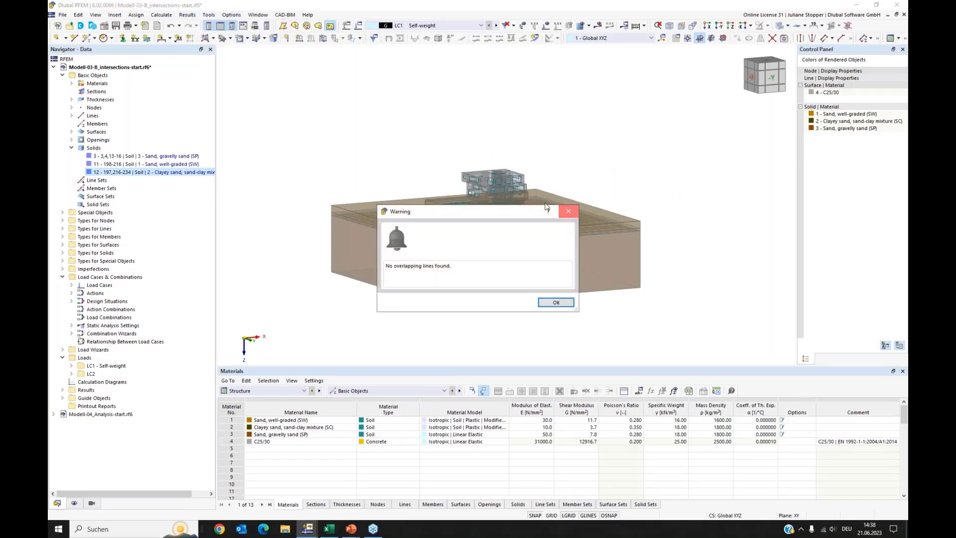
click(568, 211)
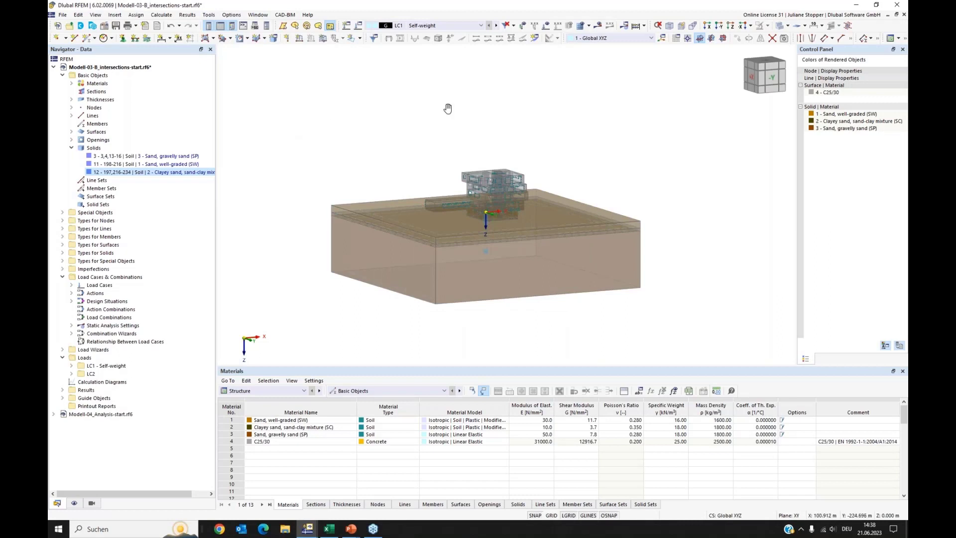
Set the model to the axonometric view and generate and display its mesh.
scroll(441, 126, up, 3)
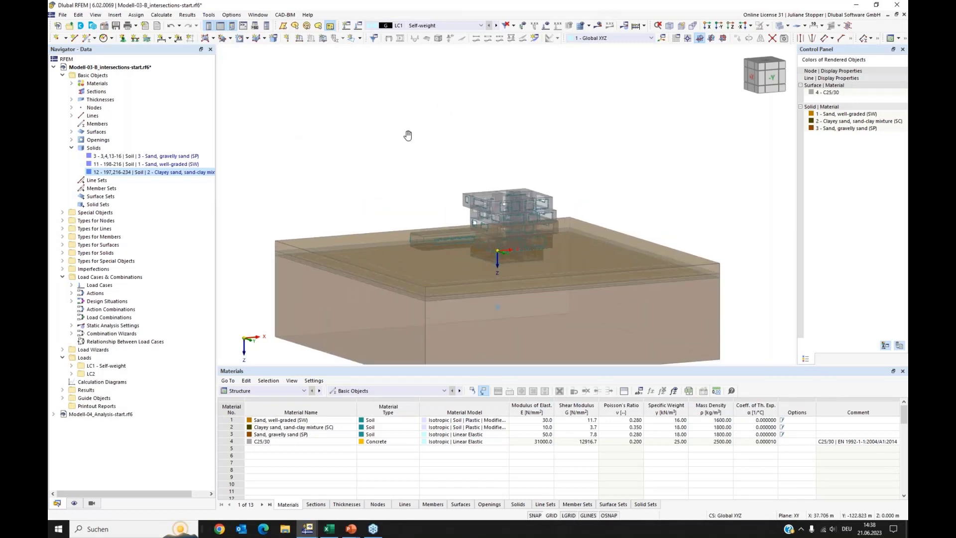
middle_drag(407, 135, 411, 79)
click(669, 26)
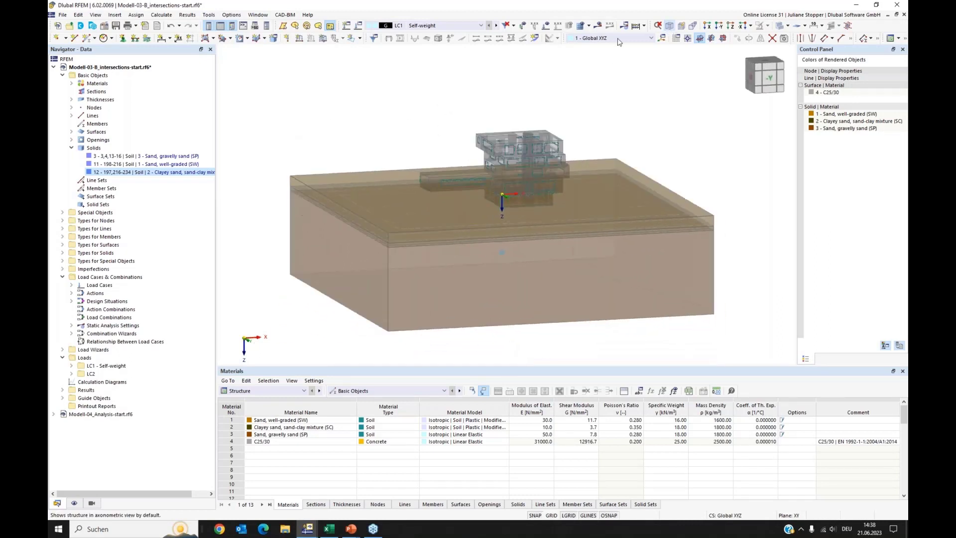
click(582, 28)
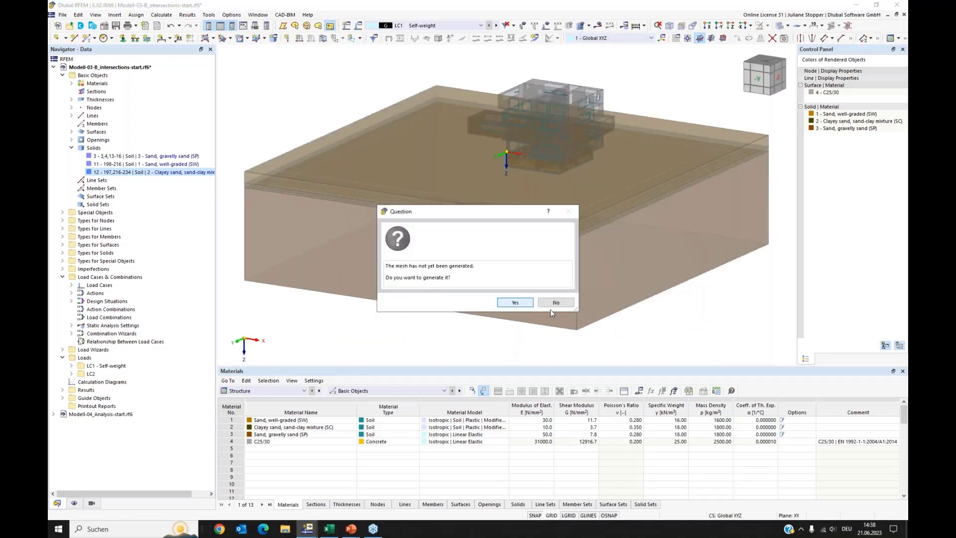
key(Return)
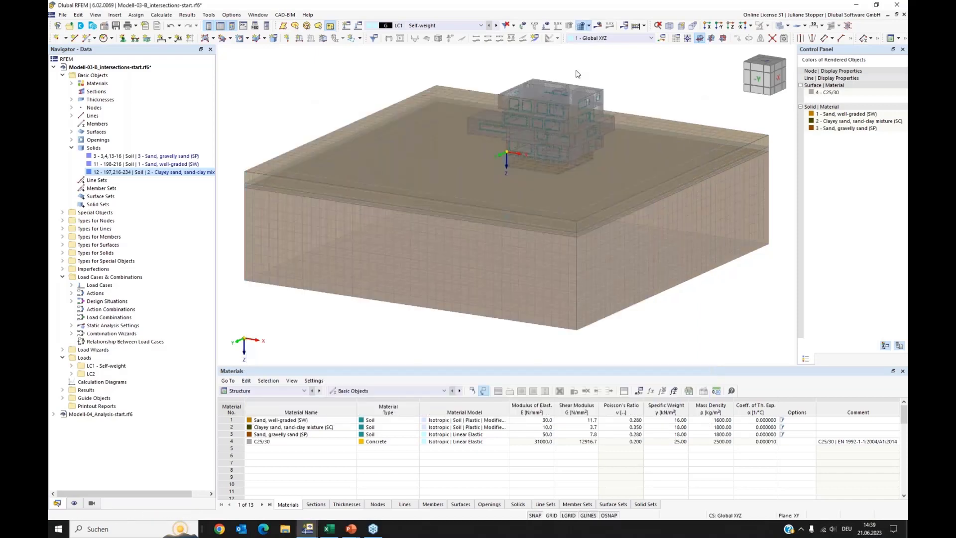
Switch to the solid rendering and examine the meshed building and soil layers from several sides.
click(781, 25)
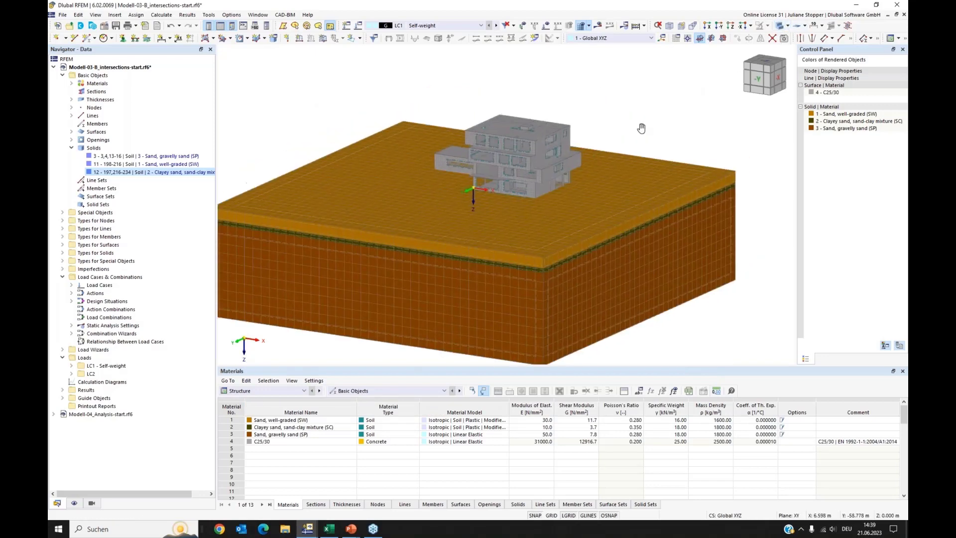
scroll(489, 174, up, 4)
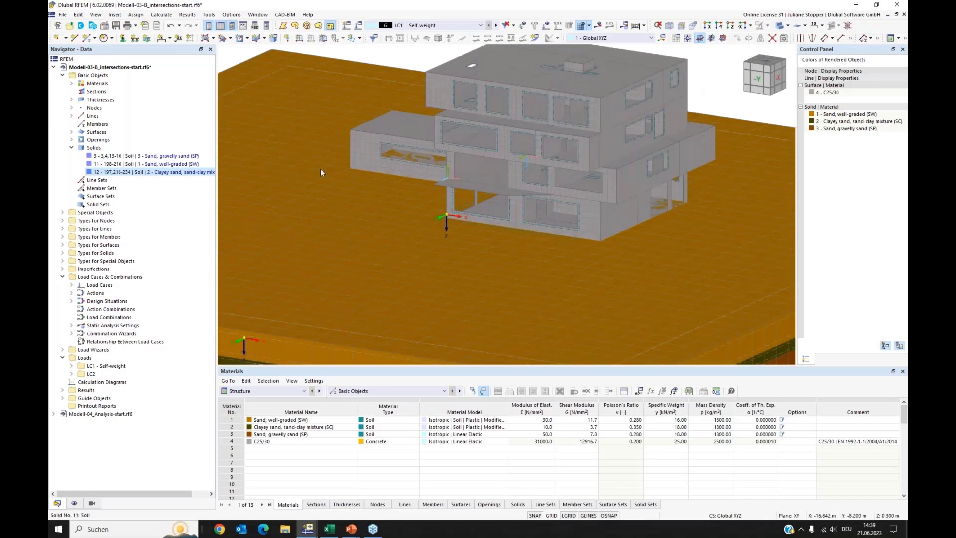
scroll(321, 169, up, 2)
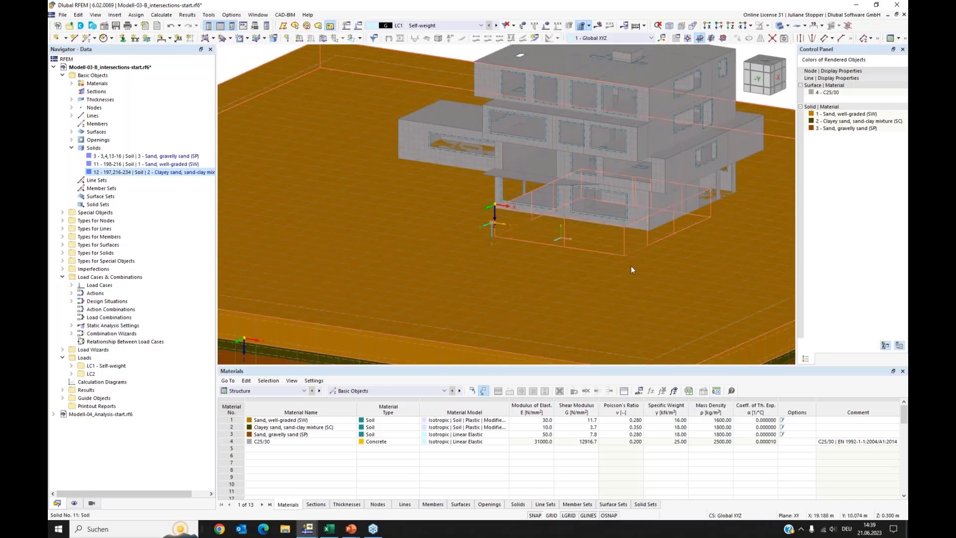
ctrl+middle_drag(632, 266, 409, 273)
scroll(409, 273, up, 3)
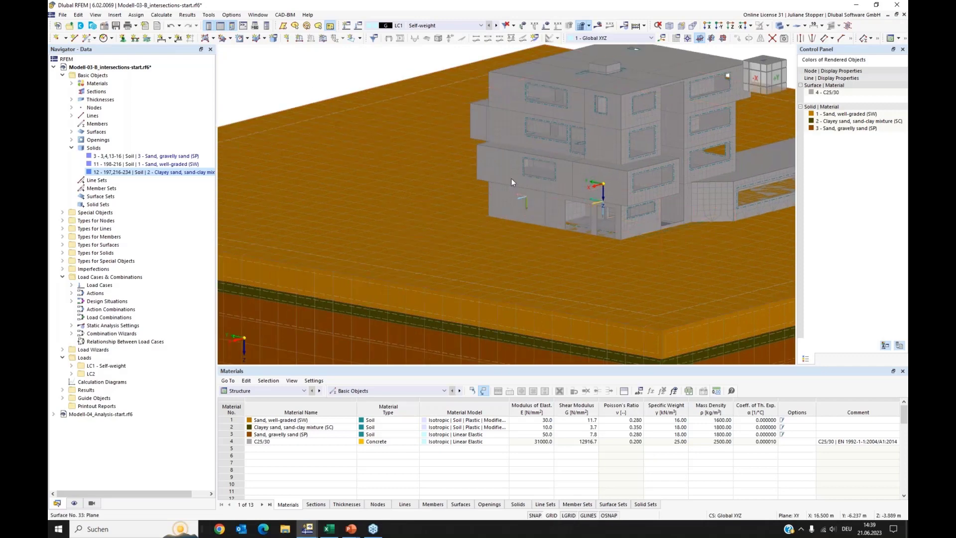
scroll(519, 157, down, 2)
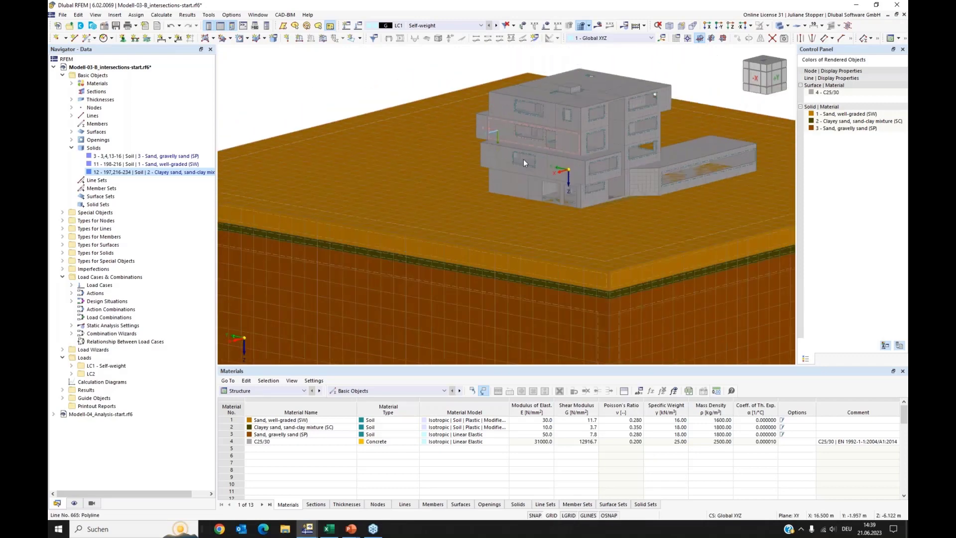
scroll(528, 162, down, 1)
scroll(558, 175, down, 1)
middle_drag(588, 187, 535, 185)
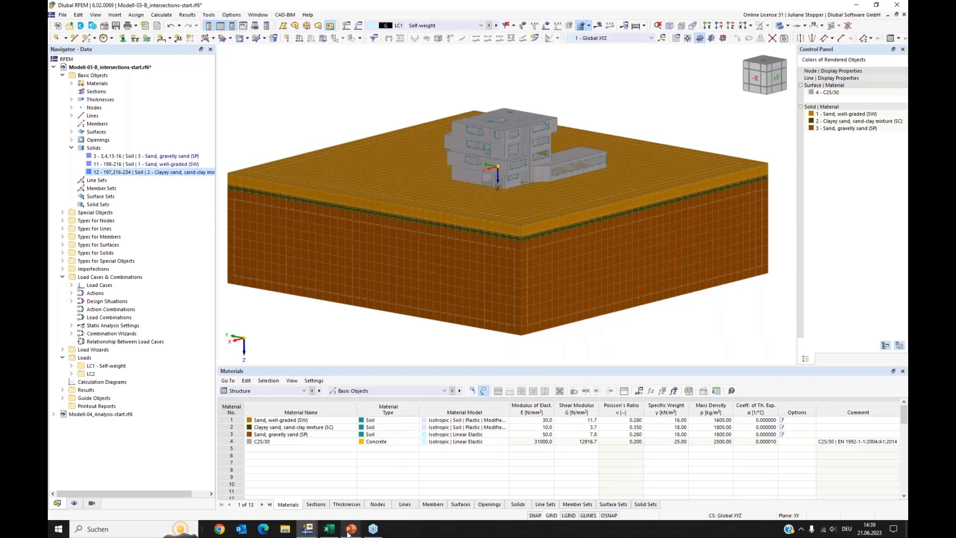
Switch to the PowerPoint slide show and advance from the contents slide to the 3D modeling procedures slide.
mouse_move(350, 529)
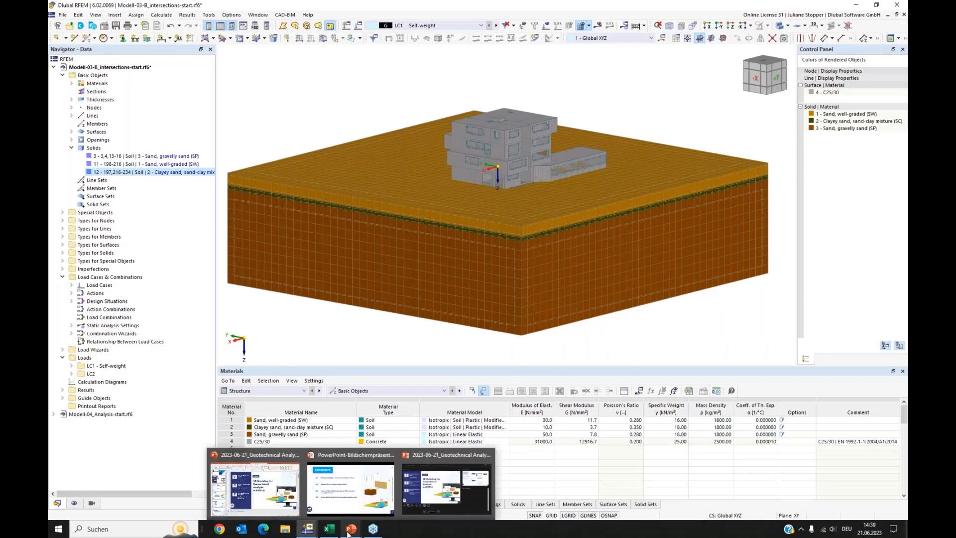
click(339, 505)
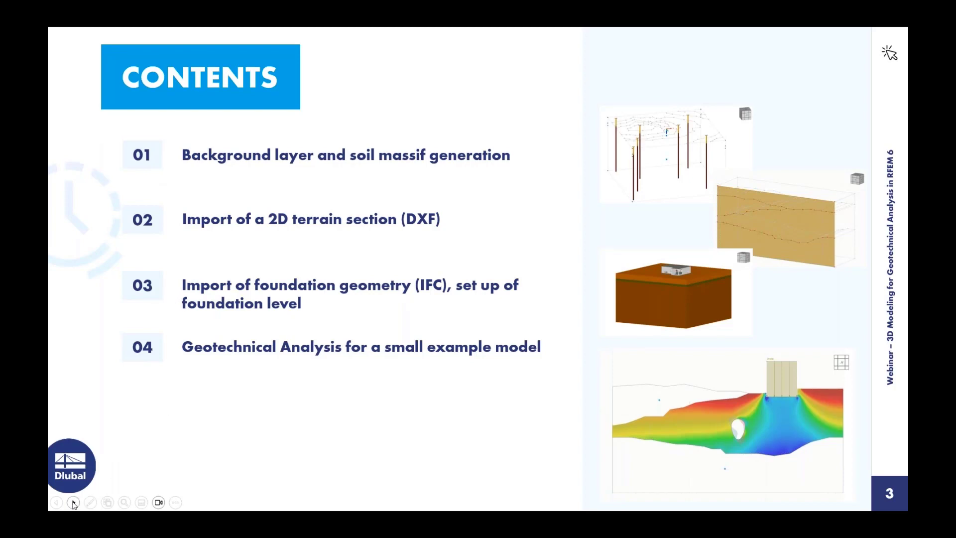
click(73, 503)
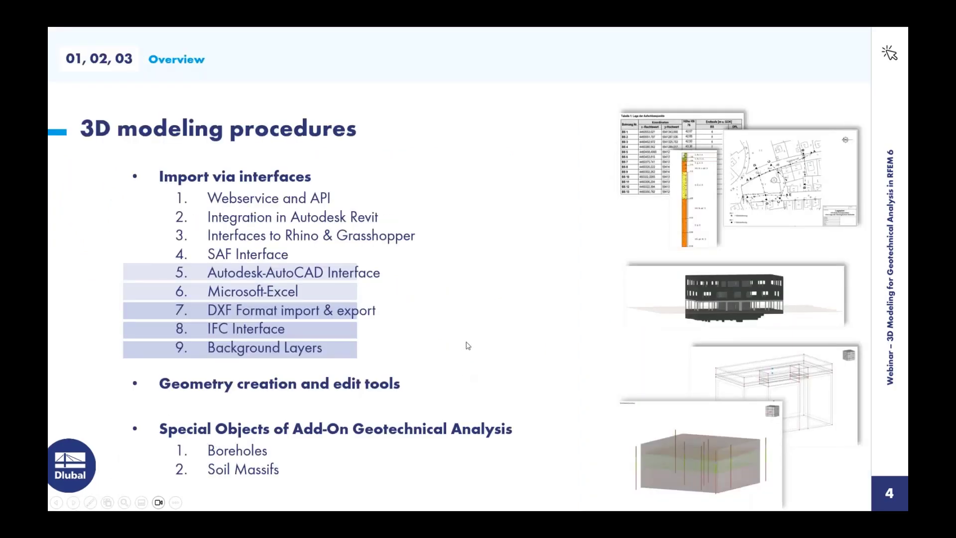
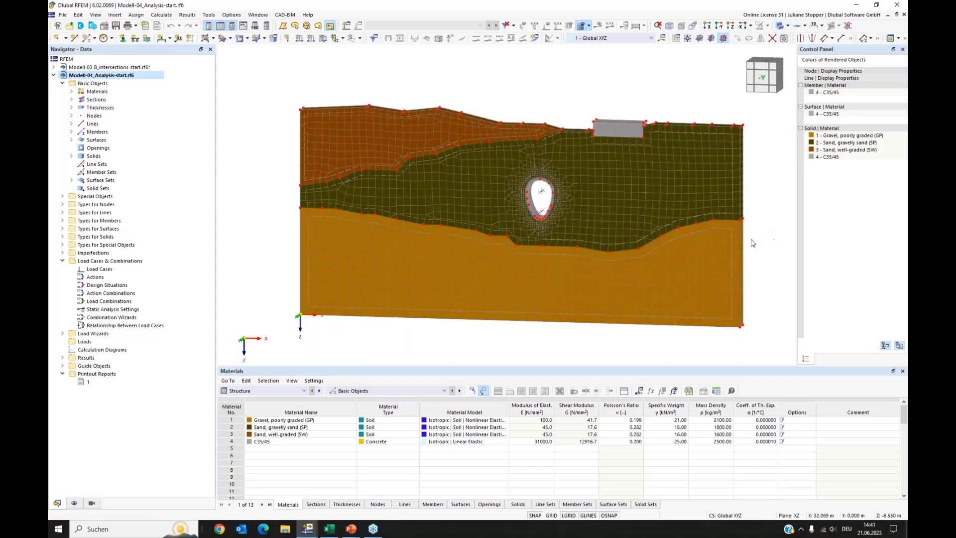
Examine the tunnel opening, the foundation block and the meshed soil layers of the Modell-04_Analysis-start model.
middle_drag(540, 229, 497, 229)
scroll(489, 196, up, 4)
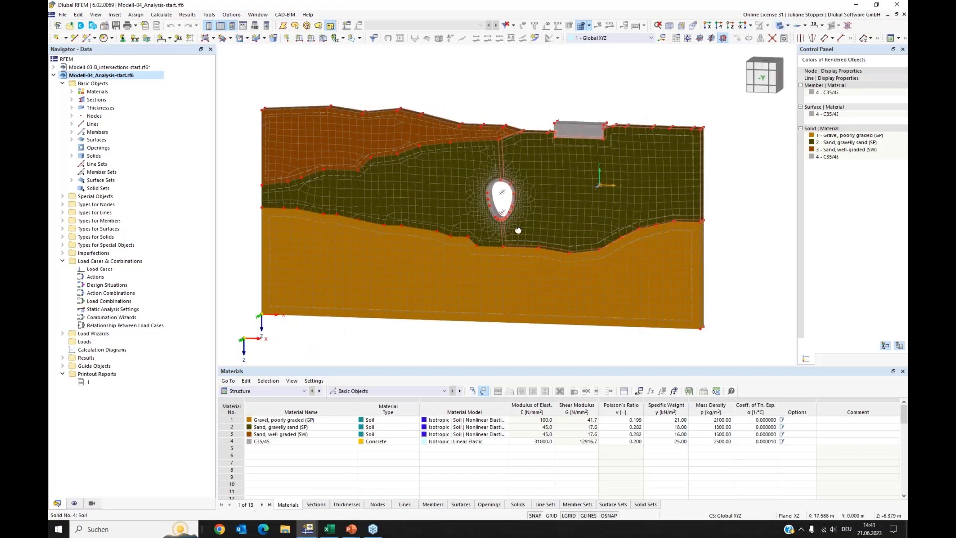
scroll(490, 196, up, 2)
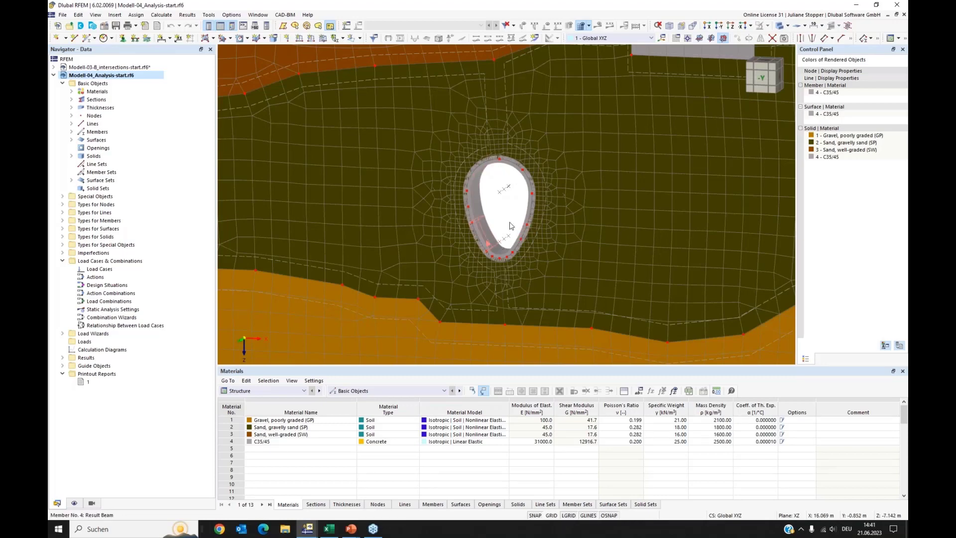
scroll(628, 154, down, 2)
middle_drag(629, 152, 579, 181)
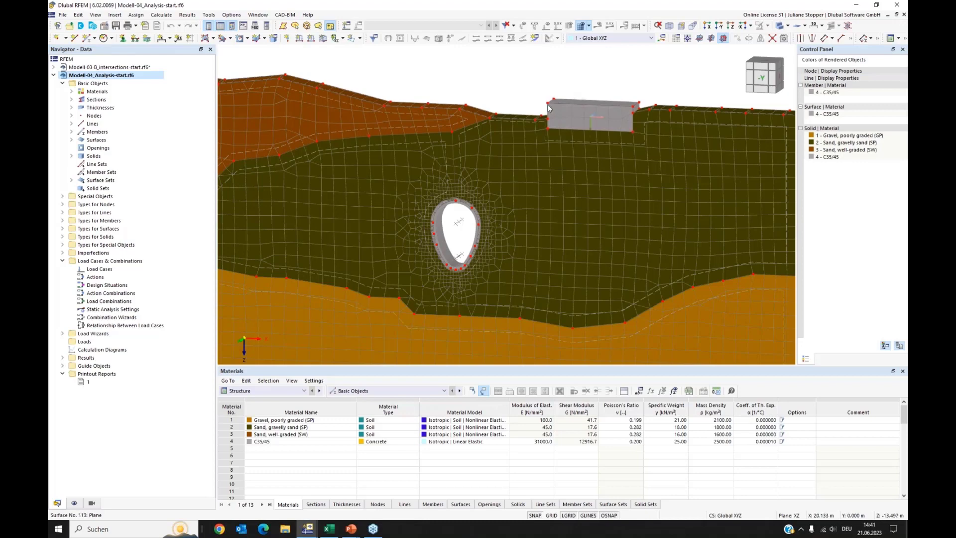
click(598, 115)
scroll(611, 97, down, 2)
middle_drag(604, 93, 611, 95)
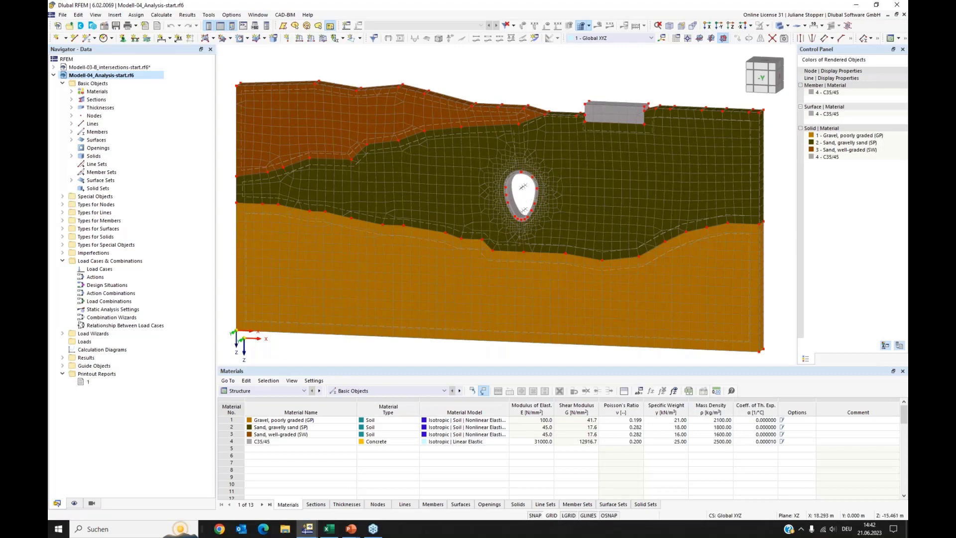
ctrl+middle_drag(544, 75, 593, 117)
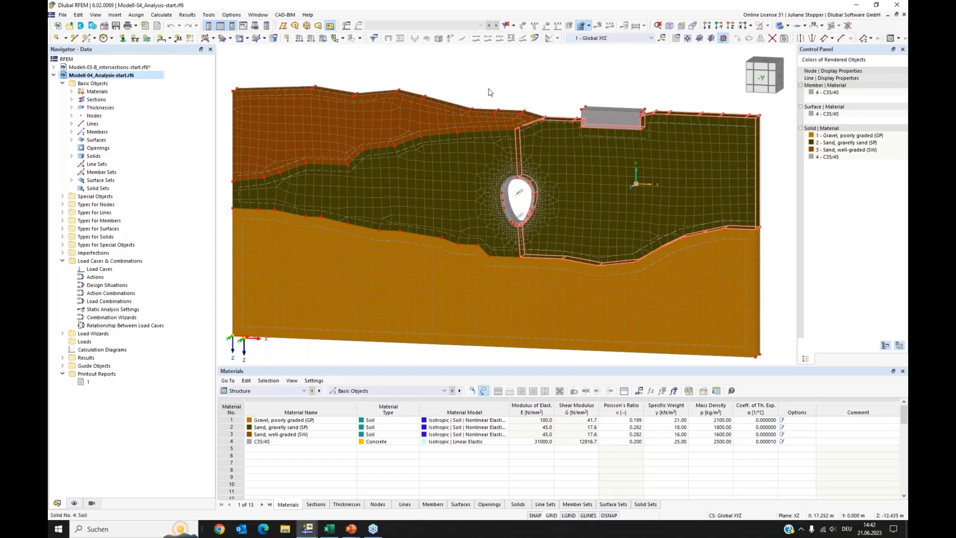
Review the properties of the material Gravel, poorly graded (GP), without changes, and highlight the soil layer it is assigned to.
click(71, 92)
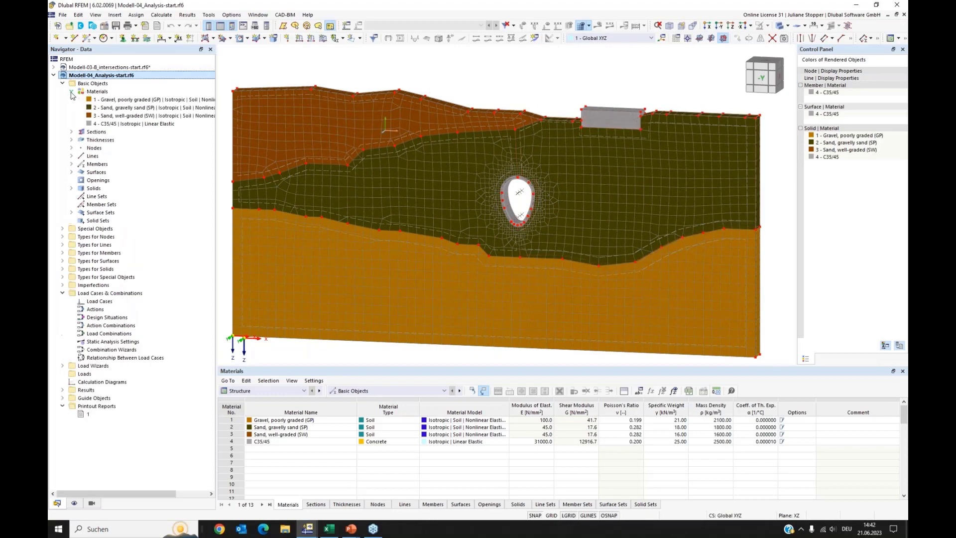
click(104, 100)
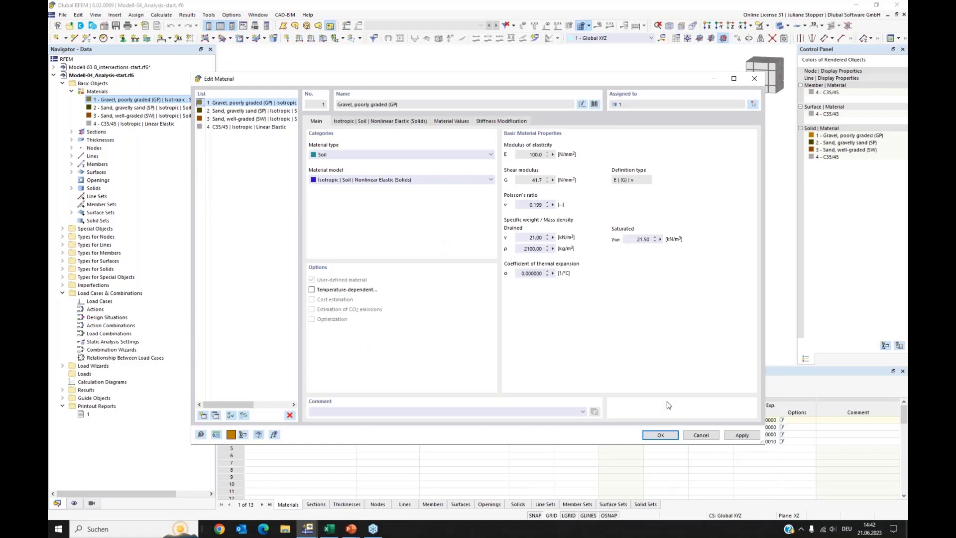
click(701, 435)
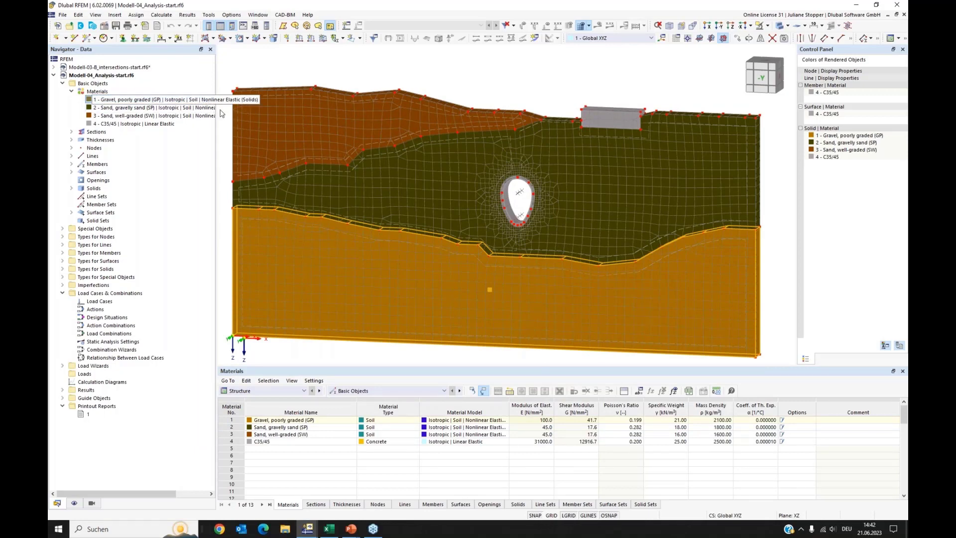
click(162, 100)
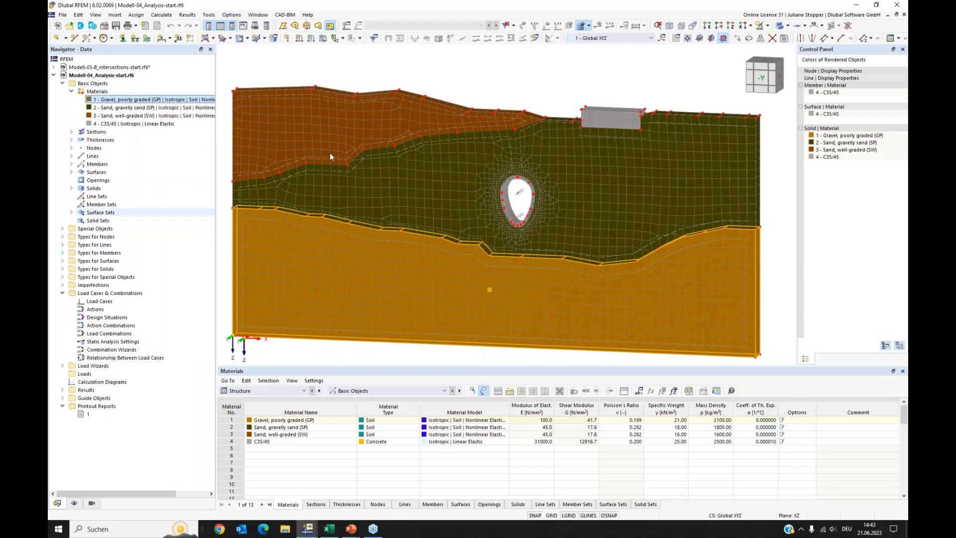
Switch to the transparent display and clear the line assignment of the line mesh refinement with 0.100 m target FE length.
click(779, 24)
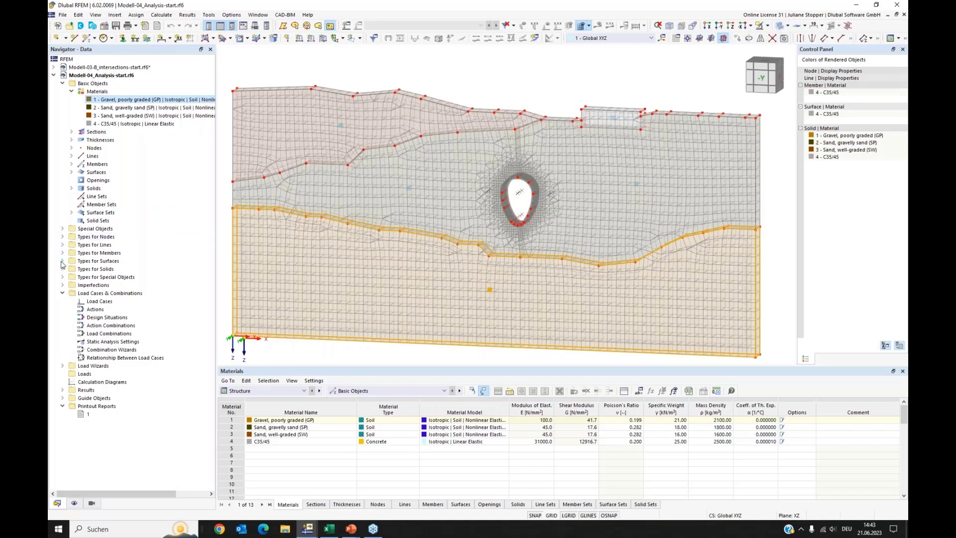
click(62, 244)
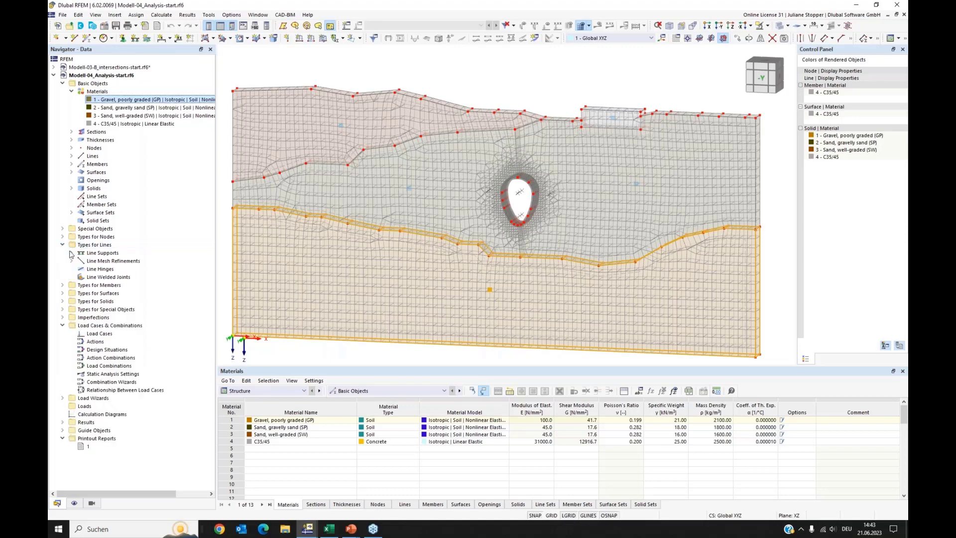
click(71, 261)
click(118, 270)
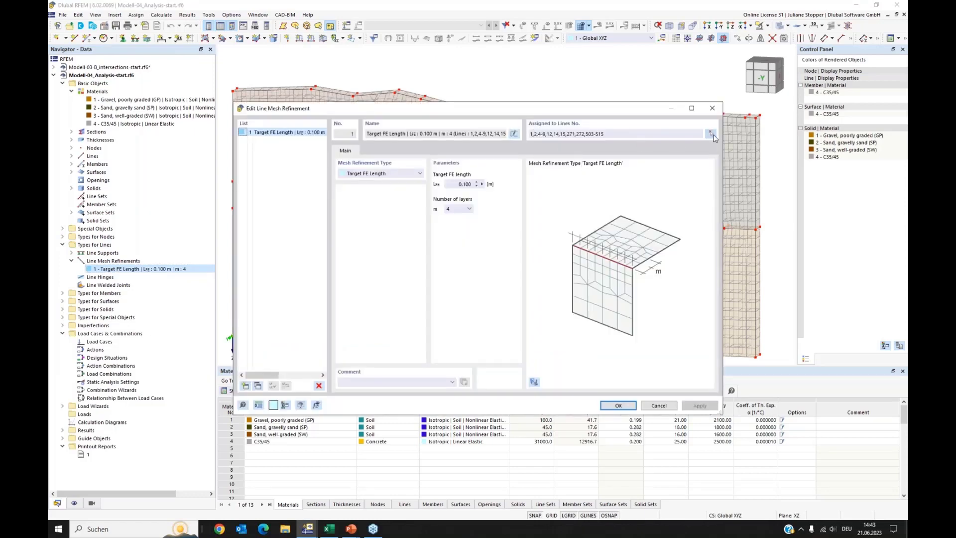
click(712, 134)
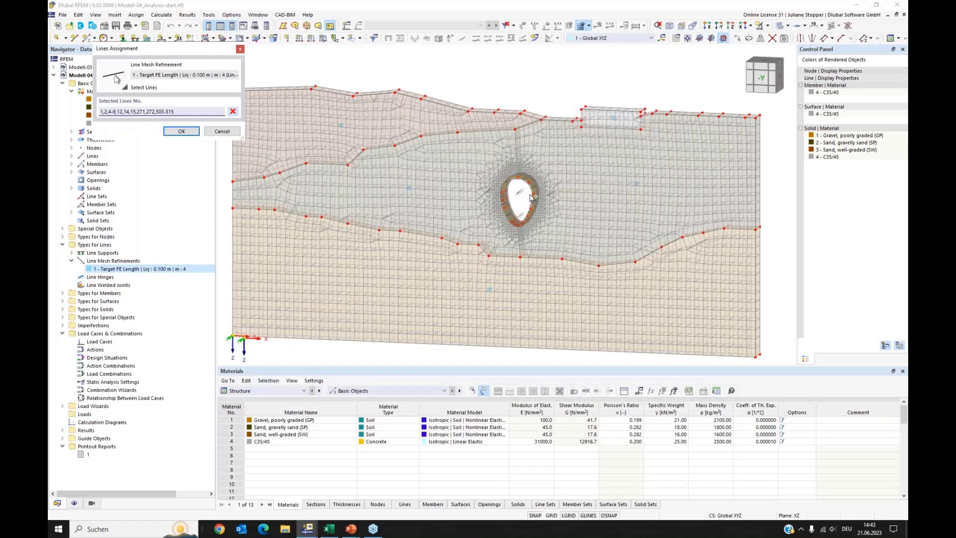
scroll(532, 198, up, 2)
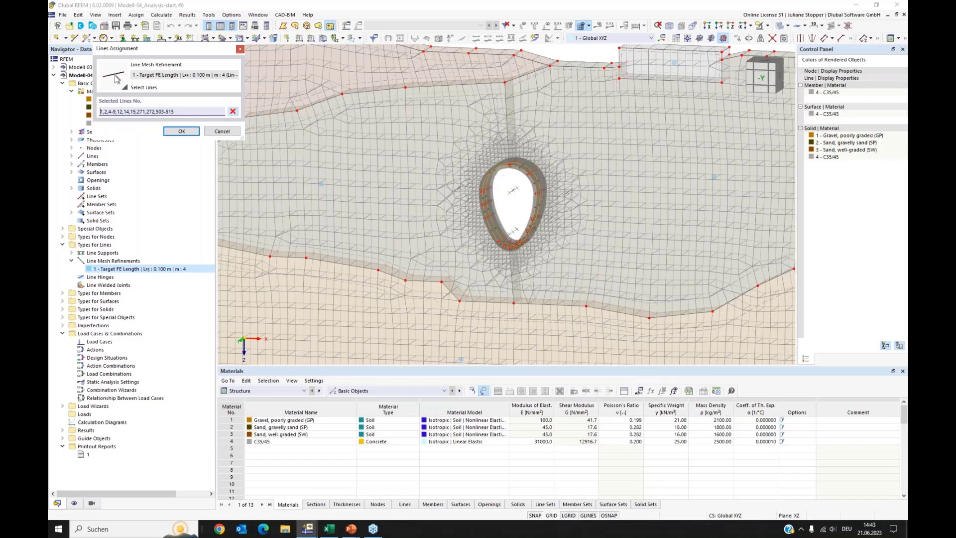
click(234, 112)
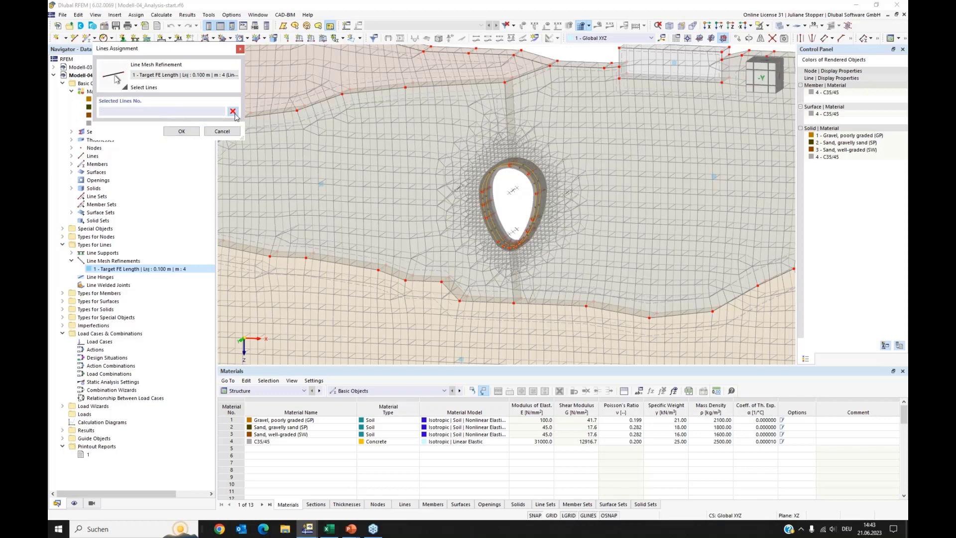
Assign the line mesh refinement to lines 1,2,4-9,12,14,15,271,272 around the front outline of the tunnel opening.
scroll(486, 201, up, 3)
click(490, 176)
click(548, 152)
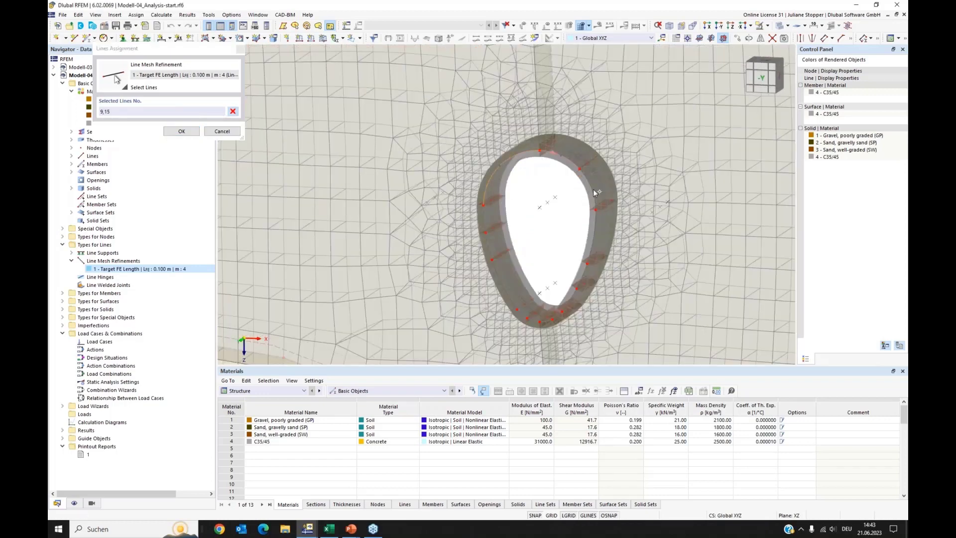
click(590, 187)
click(594, 239)
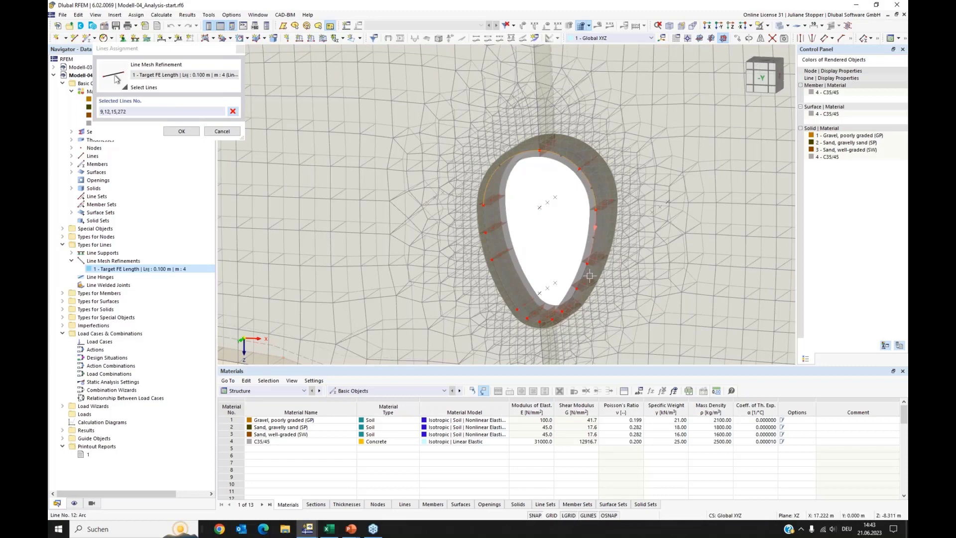
click(578, 284)
click(570, 301)
click(546, 321)
click(536, 320)
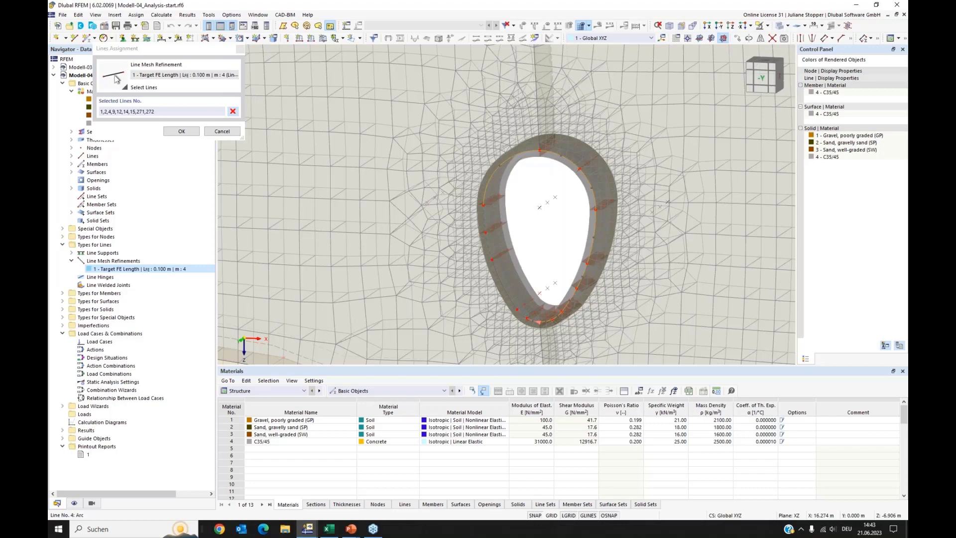
click(515, 308)
click(500, 285)
click(490, 246)
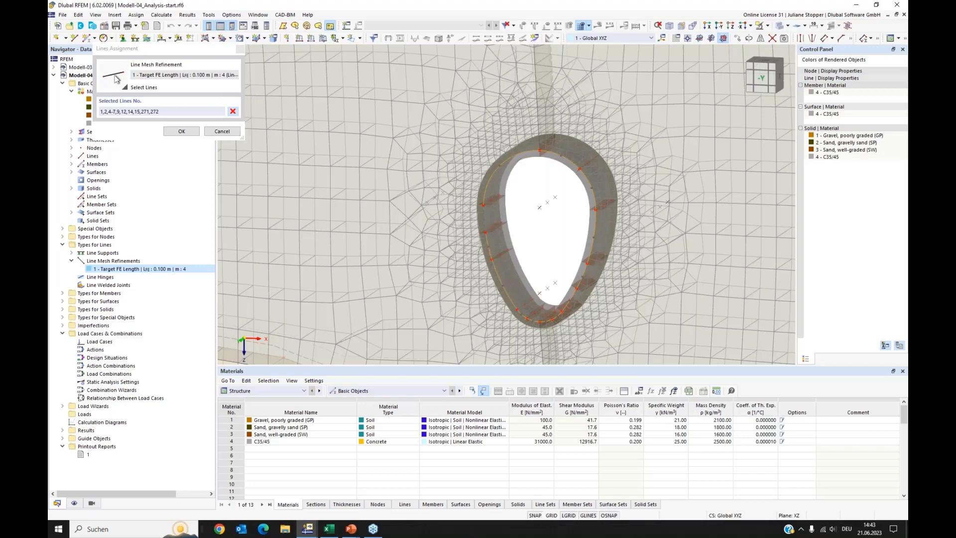
click(489, 219)
click(184, 131)
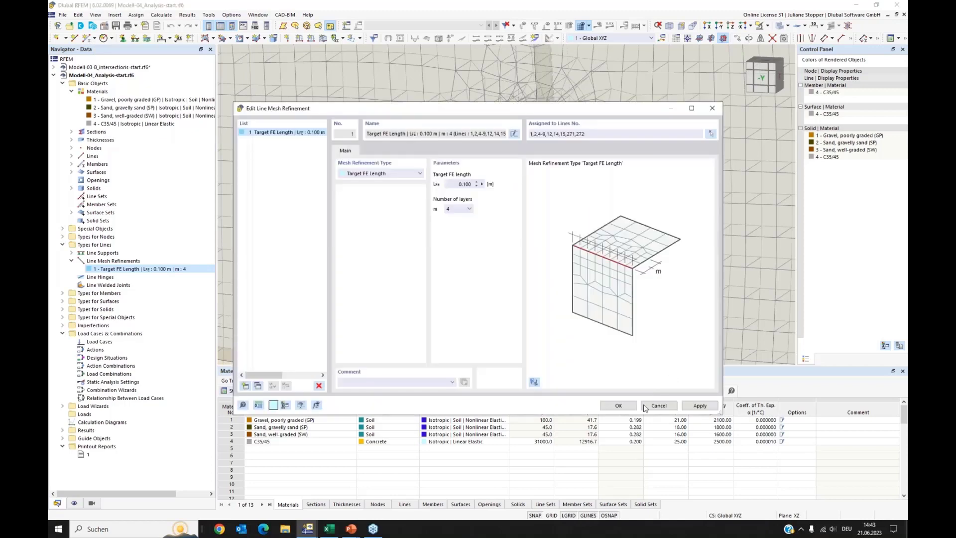
click(618, 406)
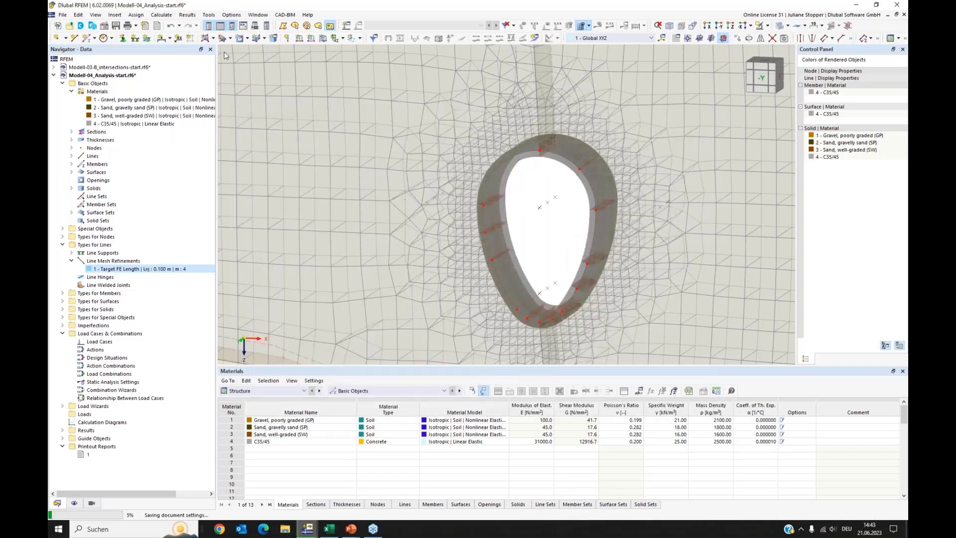
Delete the existing mesh and generate it again with the changed line refinement.
click(166, 14)
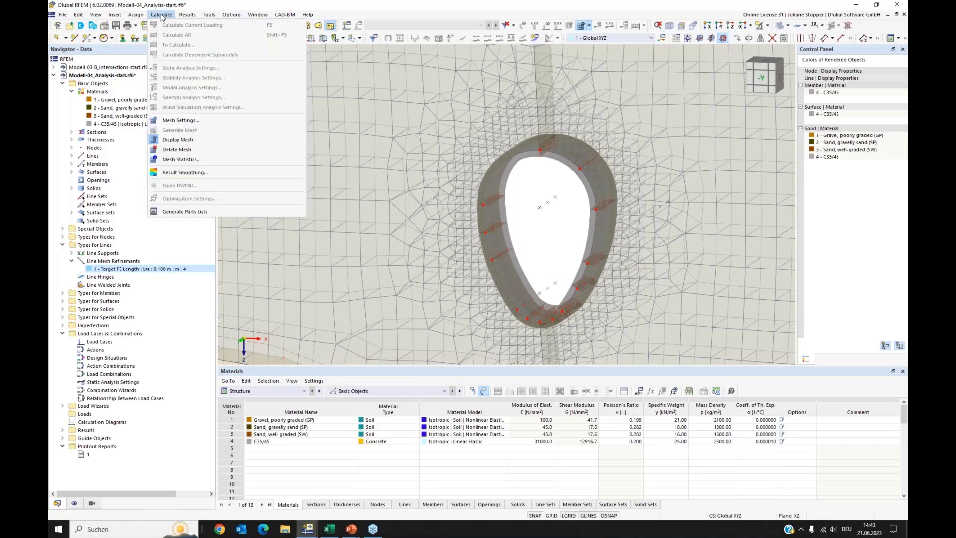
click(169, 149)
click(161, 14)
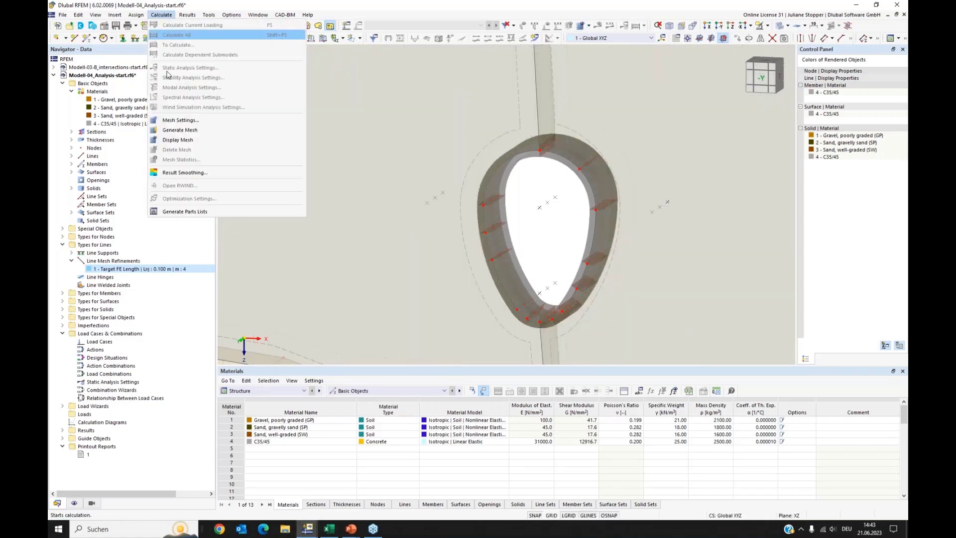
click(184, 132)
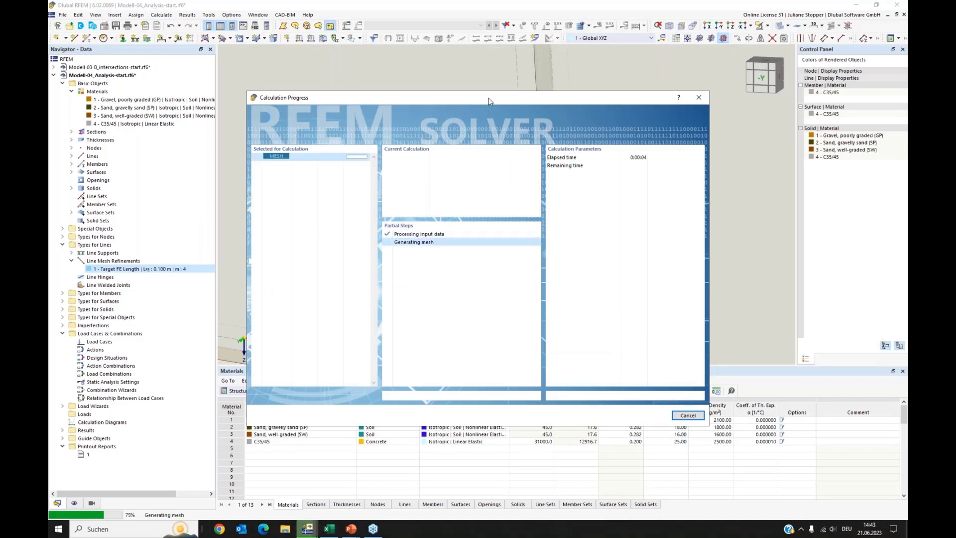
drag(487, 101, 483, 139)
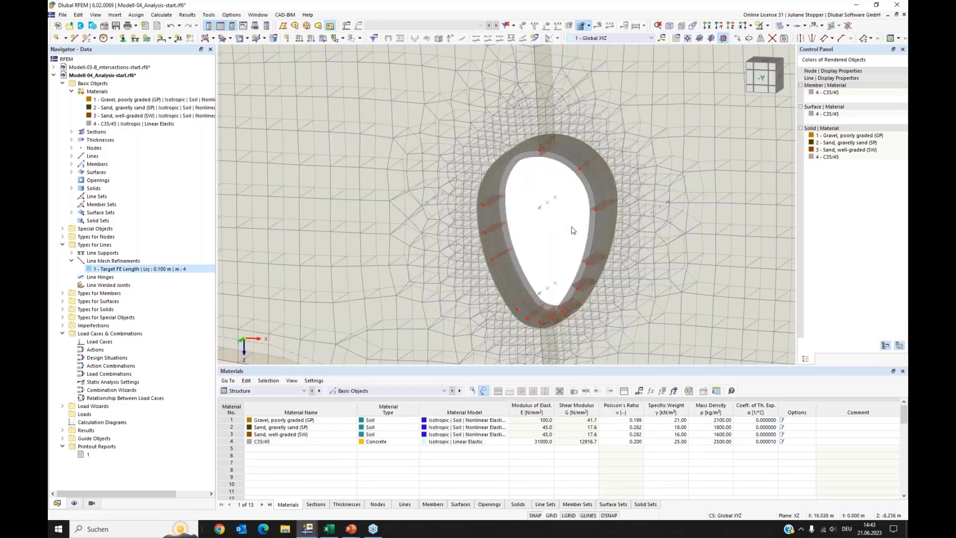
Examine the refined mesh around the tunnel and across the soil layers, and collapse the material and line type branches in the navigator.
scroll(572, 231, down, 1)
scroll(572, 230, down, 1)
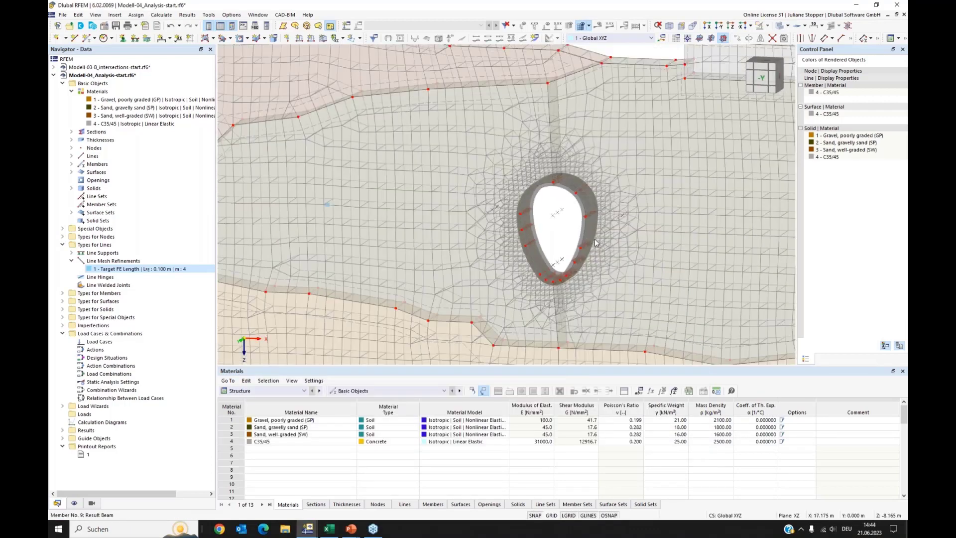
scroll(573, 231, down, 2)
middle_drag(578, 234, 643, 267)
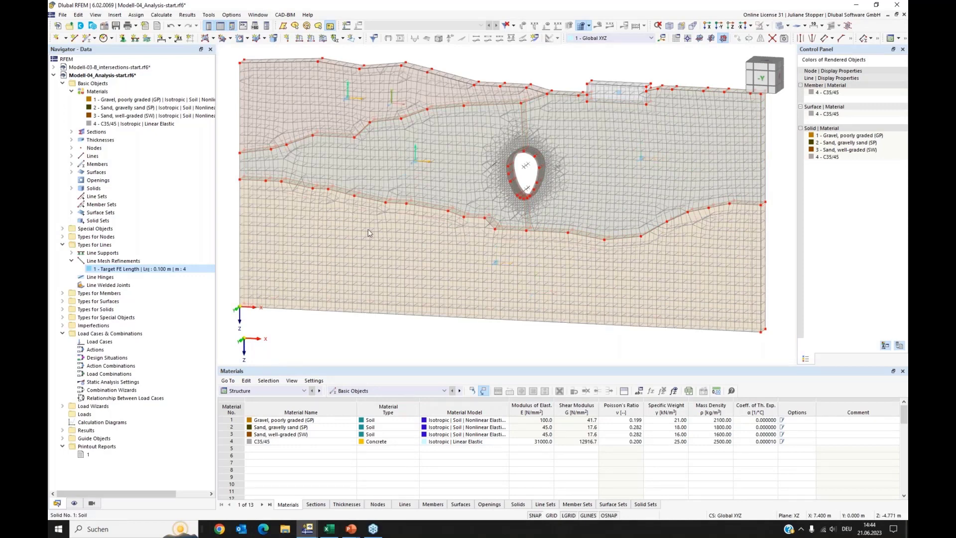
click(71, 91)
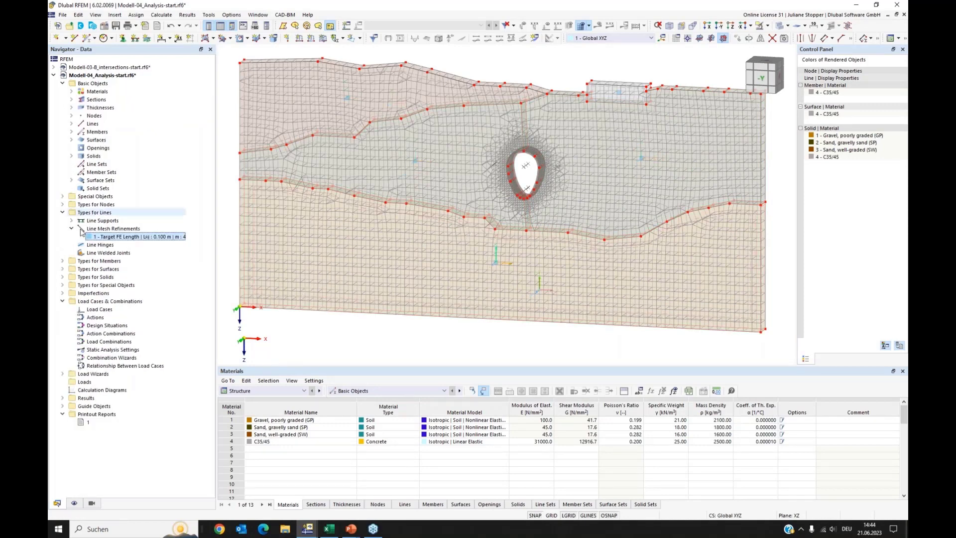
click(63, 212)
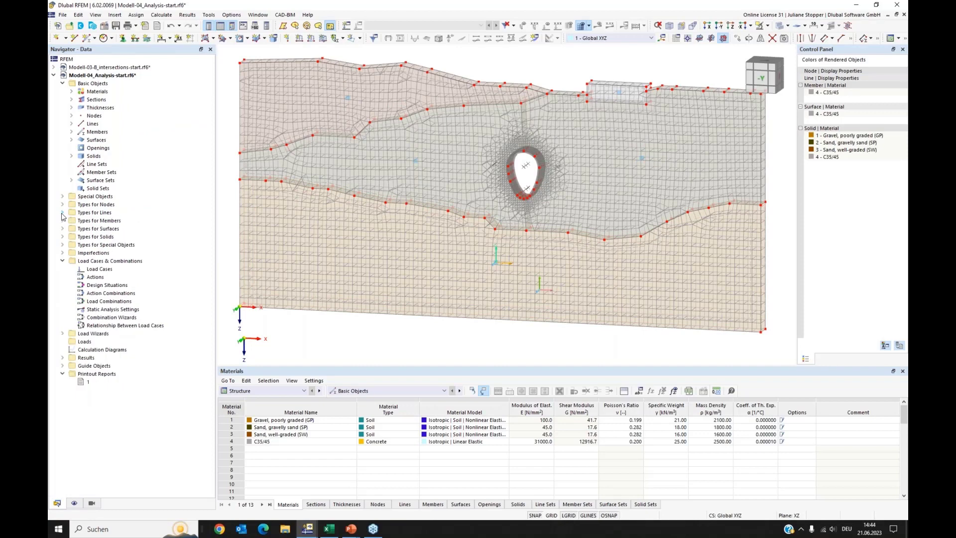
Create load case LC1 named Self-weight Soil with the action category Permanent/Soil.
right_click(93, 272)
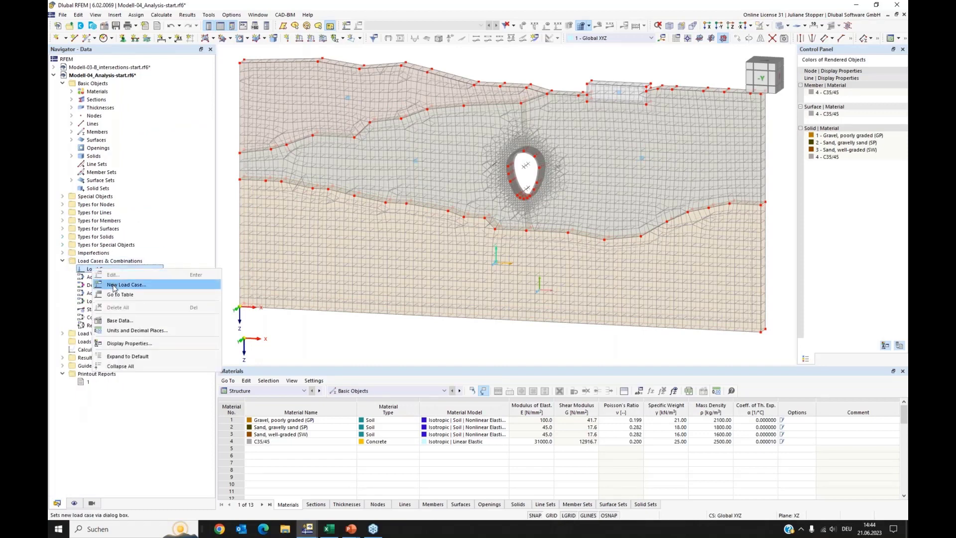
click(114, 286)
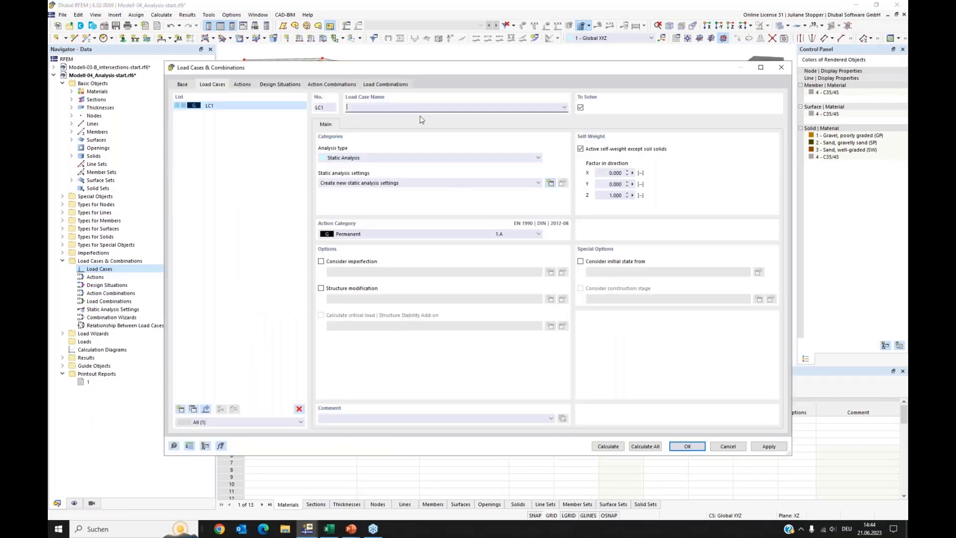
drag(390, 75, 460, 67)
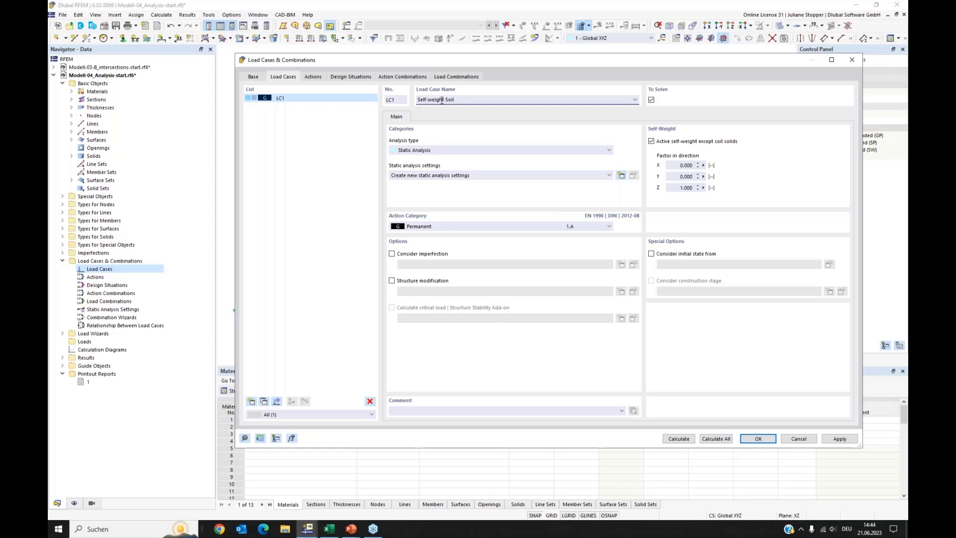
click(447, 227)
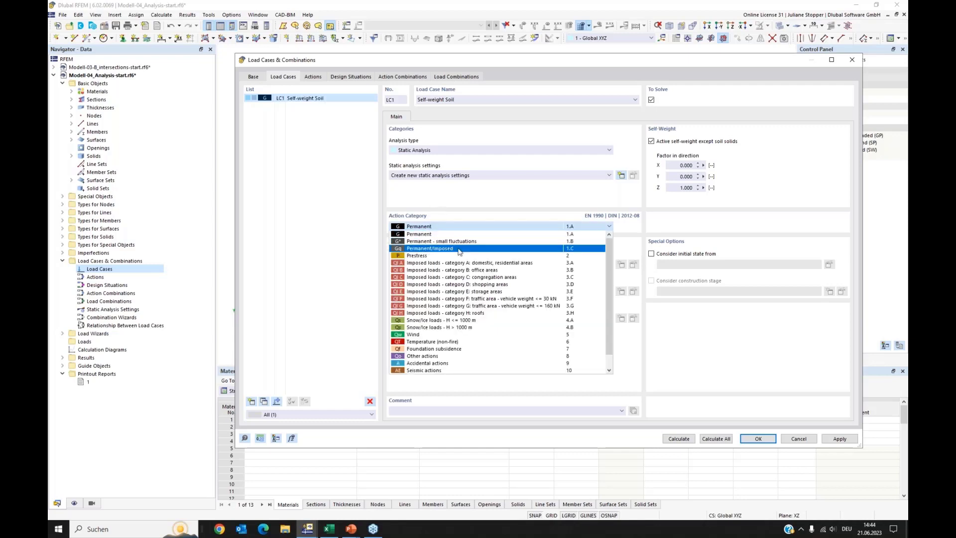
scroll(438, 267, down, 1)
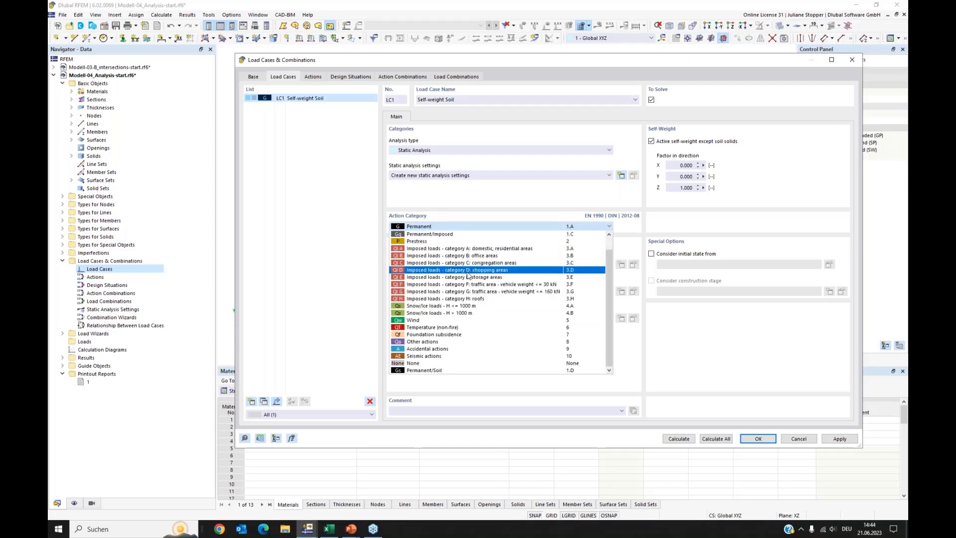
click(430, 371)
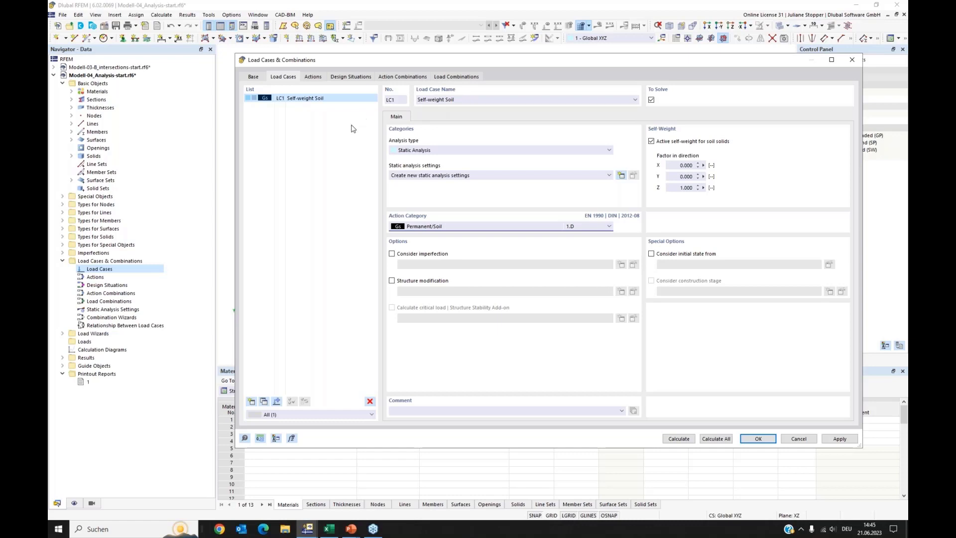
Create geometrically linear Newton-Raphson static analysis settings for the Self-weight Soil load case, increase the number of load increments, and apply them.
click(329, 141)
click(252, 402)
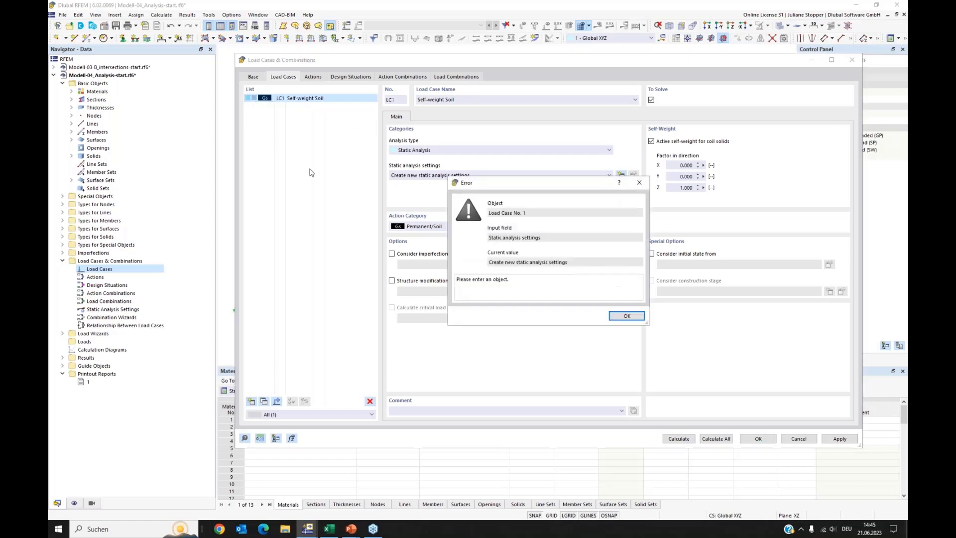
click(626, 316)
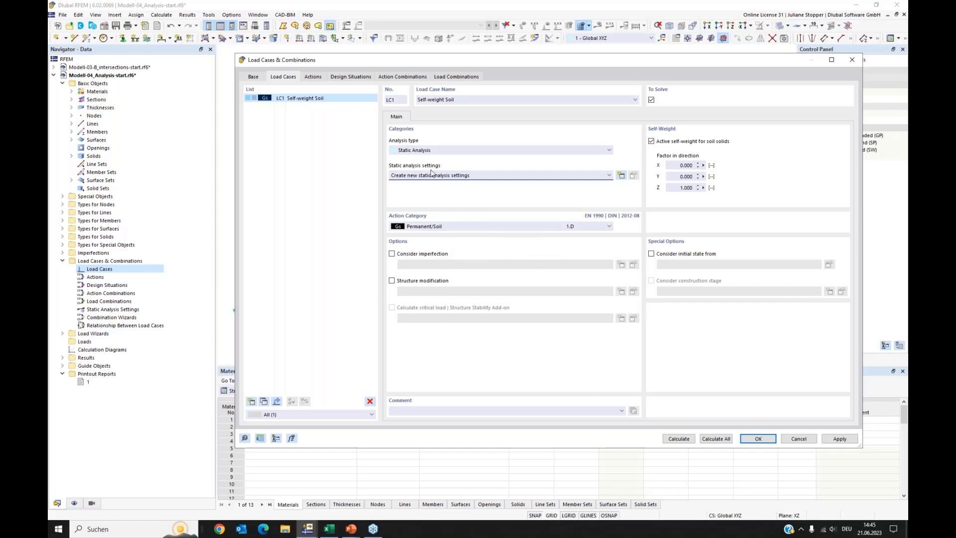
click(622, 176)
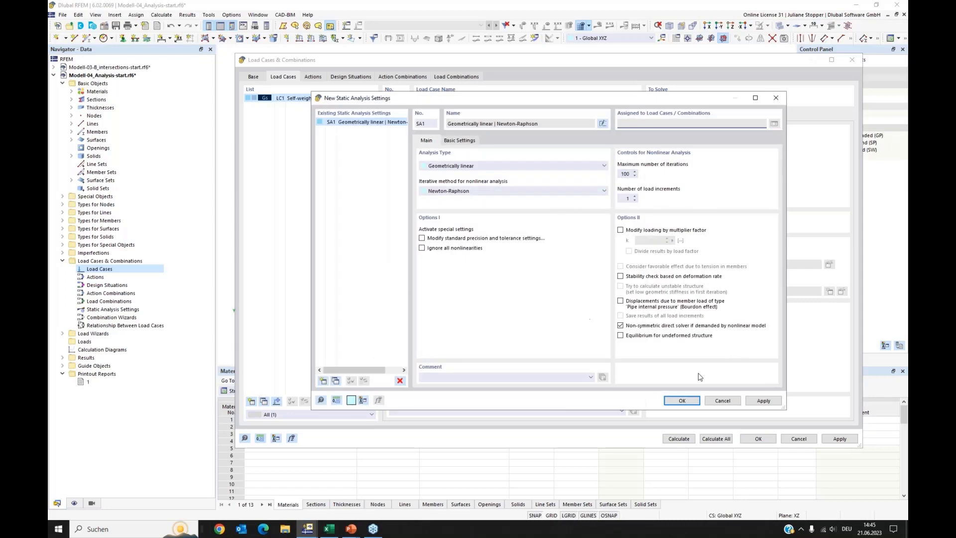
click(637, 198)
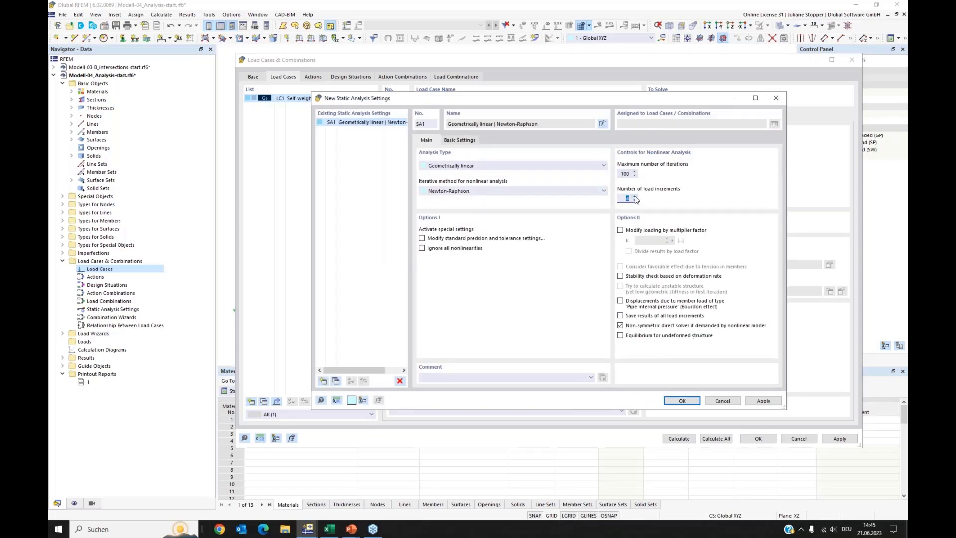
click(683, 401)
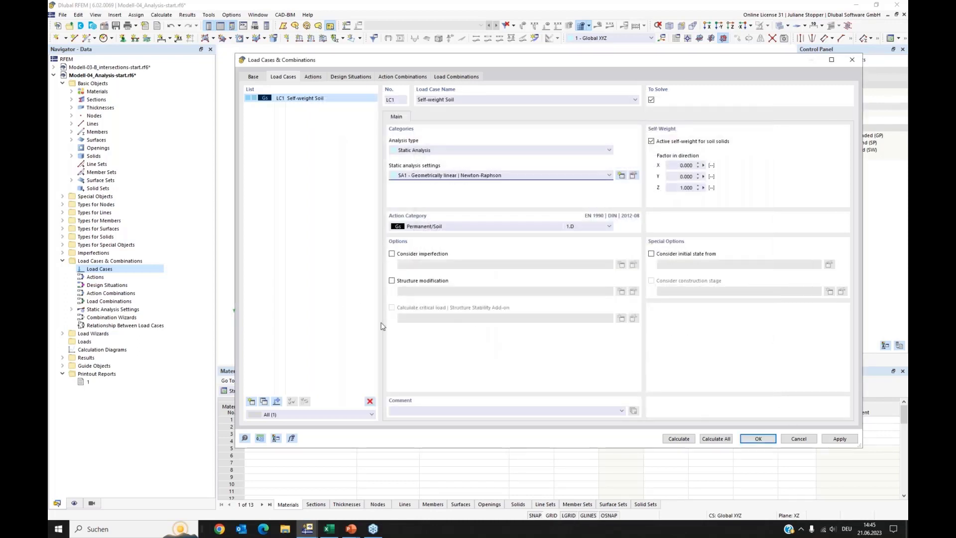
click(840, 439)
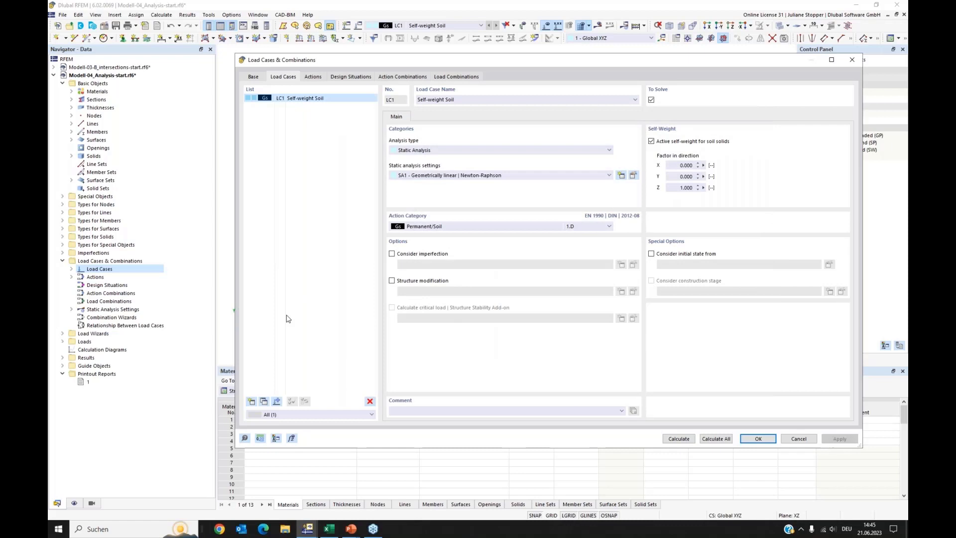
Add load case LC2 named Self-weight Structure with action category Permanent and active self-weight except soil solids.
click(251, 402)
click(447, 229)
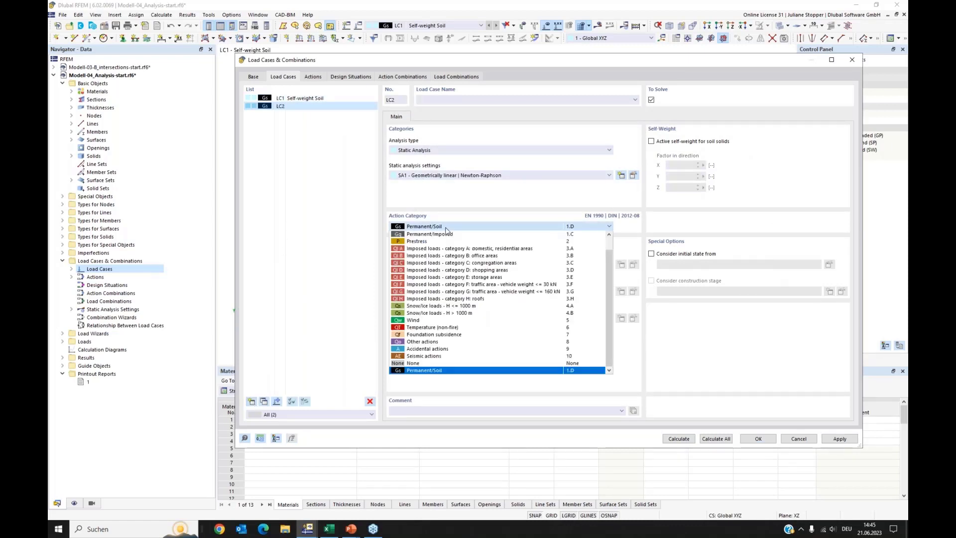
scroll(433, 236, up, 1)
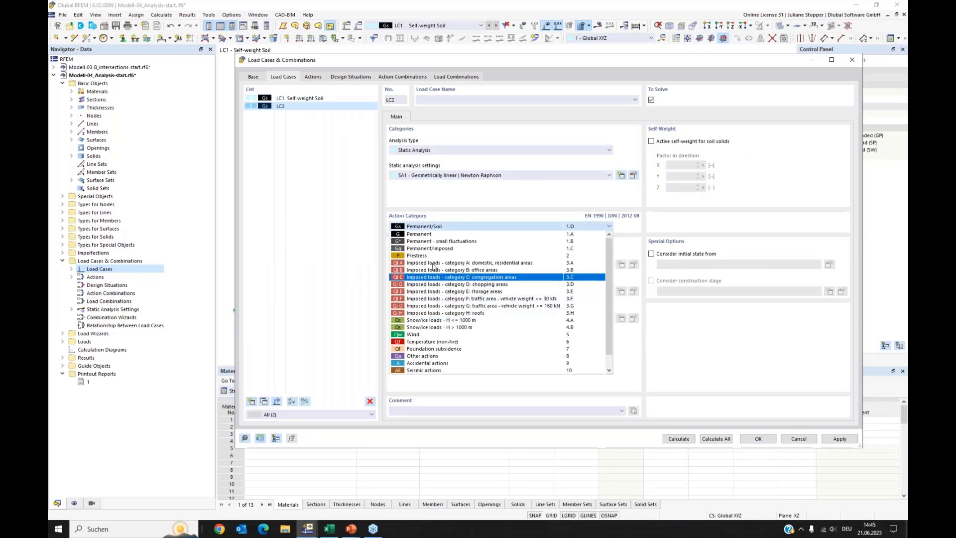
click(427, 236)
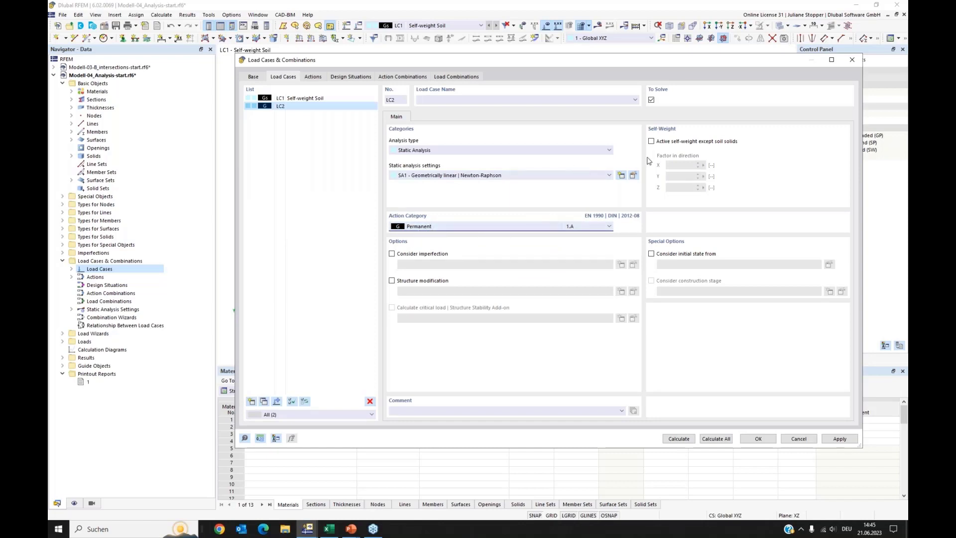
click(651, 142)
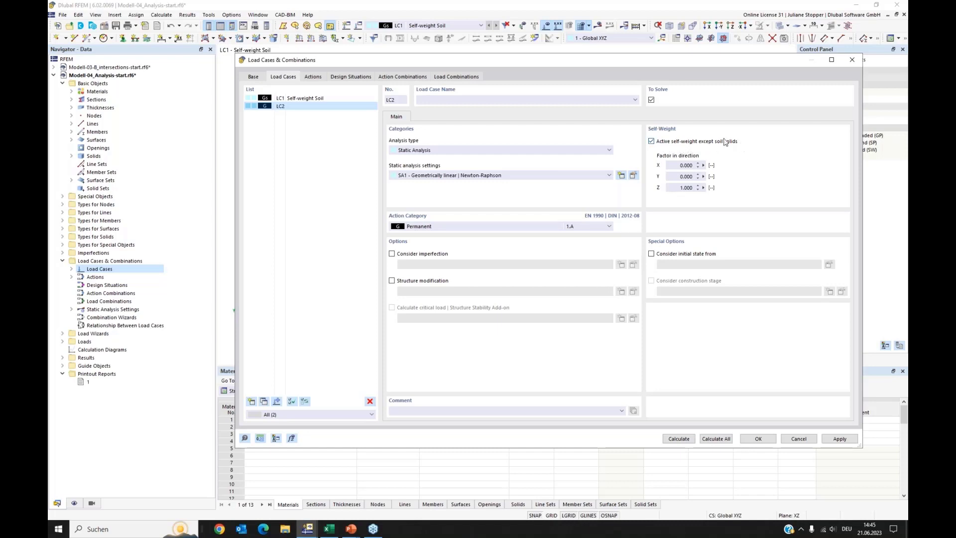
click(438, 98)
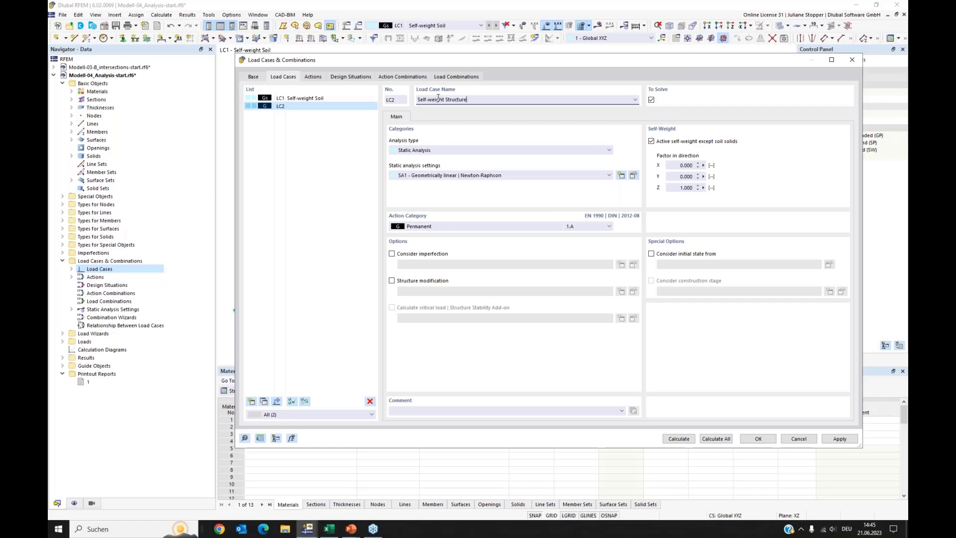
click(322, 195)
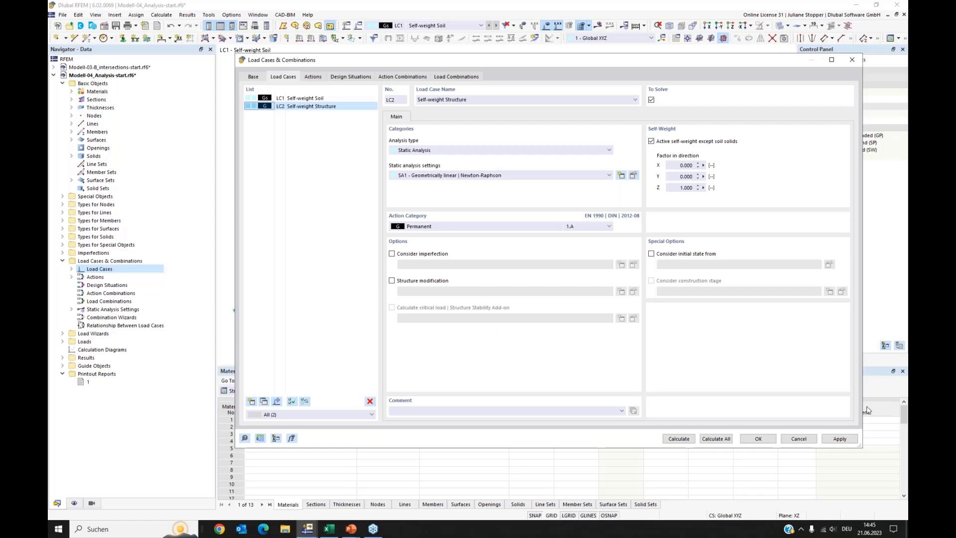
click(839, 439)
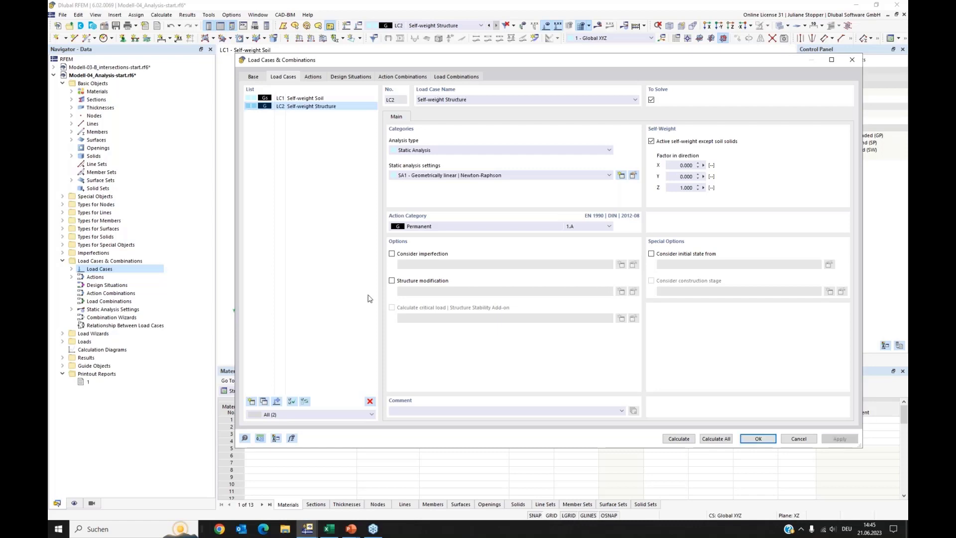
Add load case LC3 named Dead Load new building, keeping the action category Permanent.
click(251, 402)
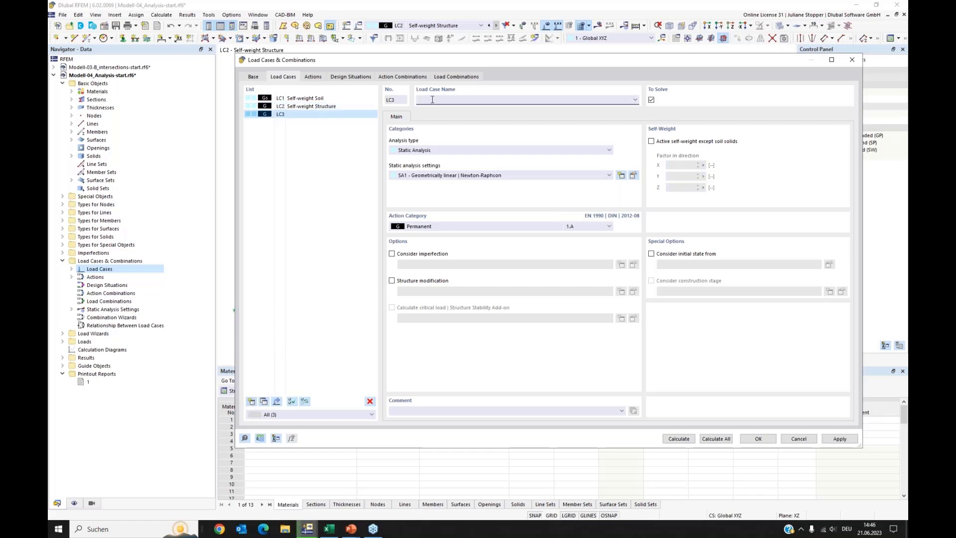
text(Dead Load new building)
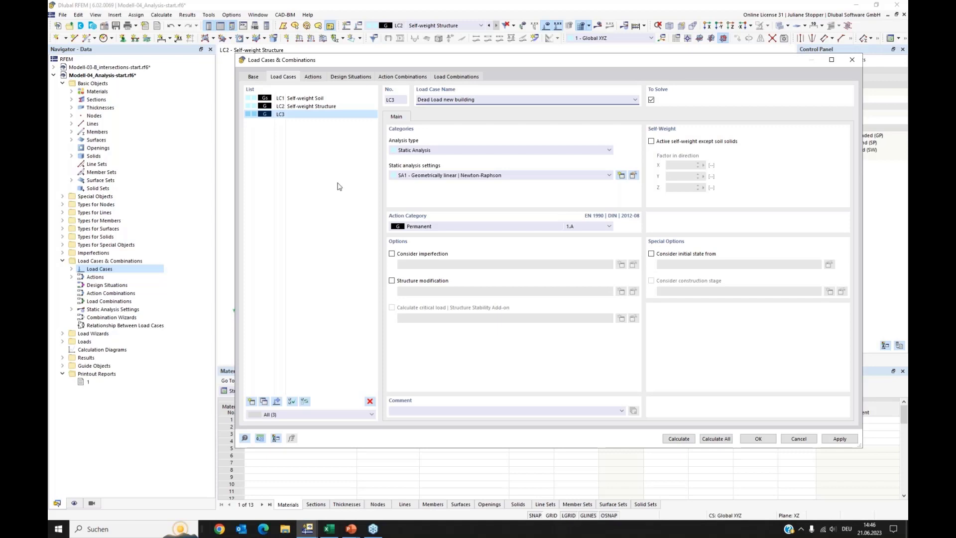
key(Return)
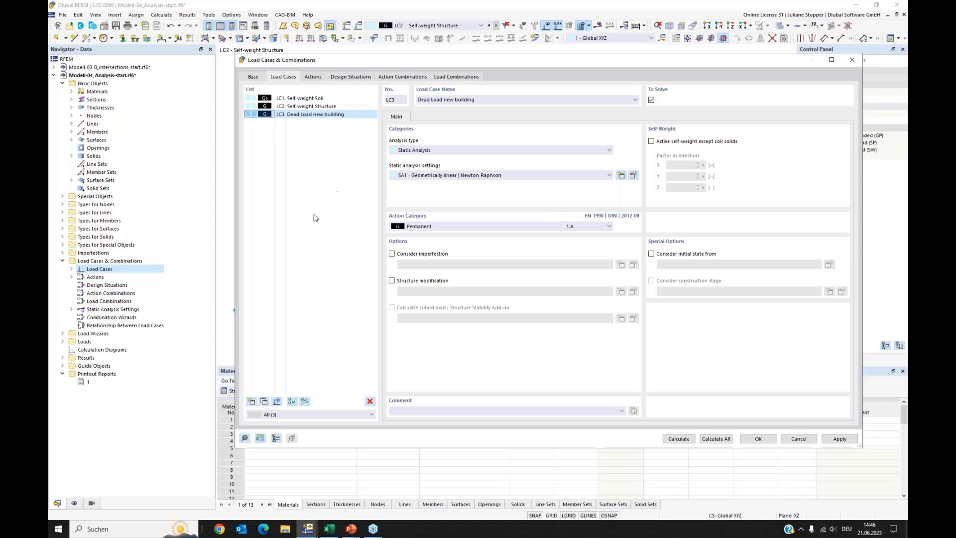
Add load case LC4 named Live Load with the action category Imposed loads - category A: domestic, residential areas.
click(251, 402)
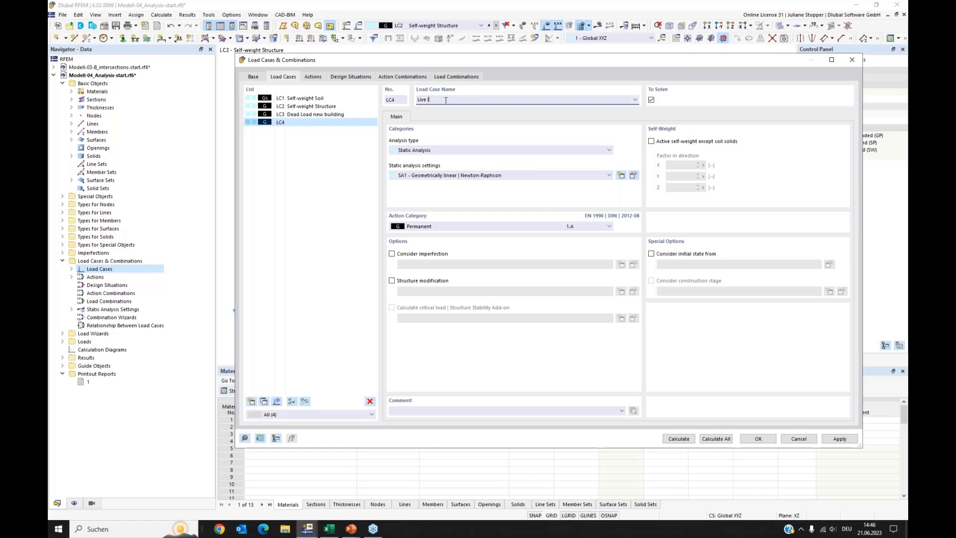
text(Dead Load new building)
click(636, 100)
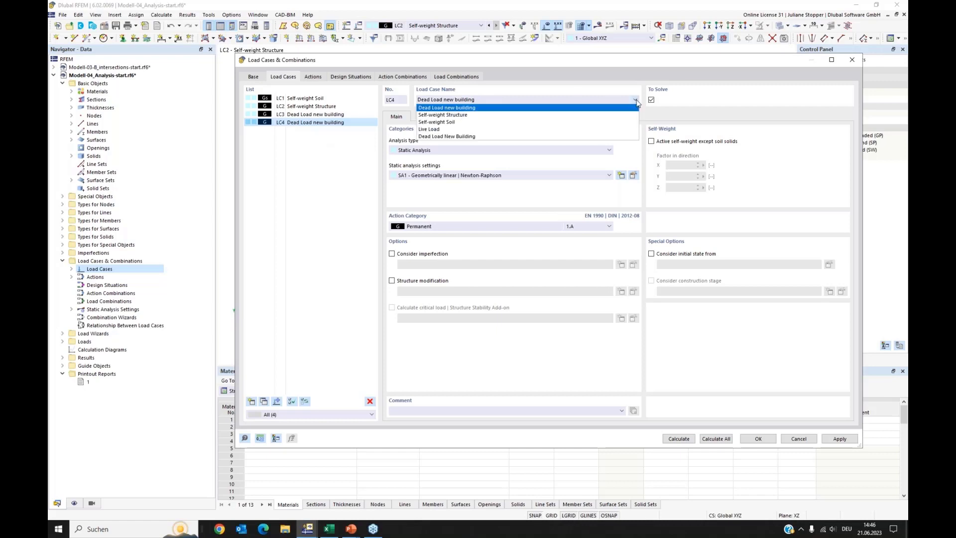
click(438, 128)
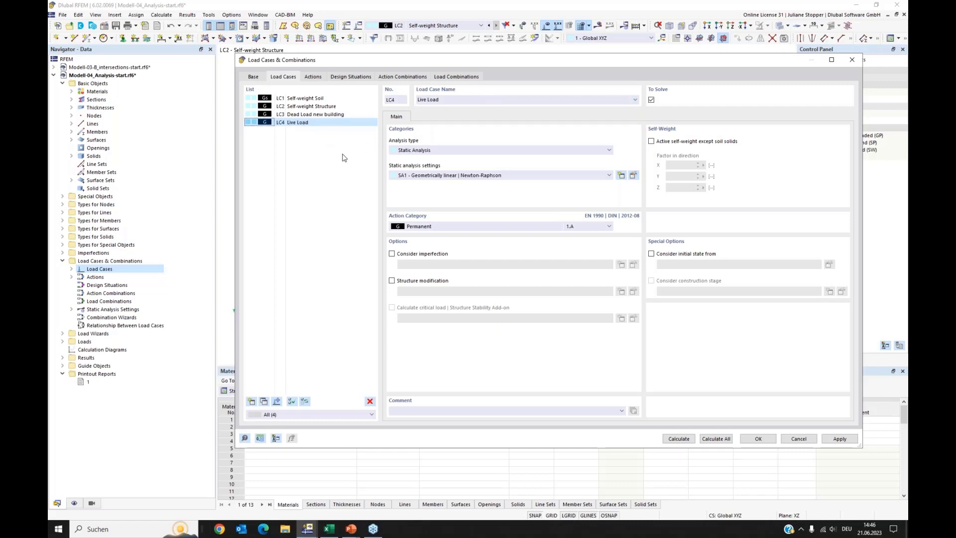
click(450, 227)
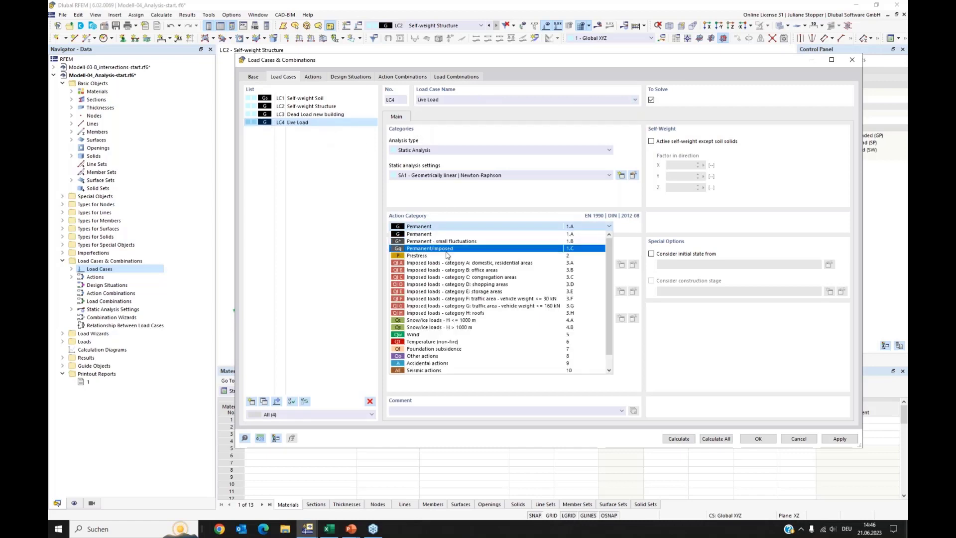
click(437, 264)
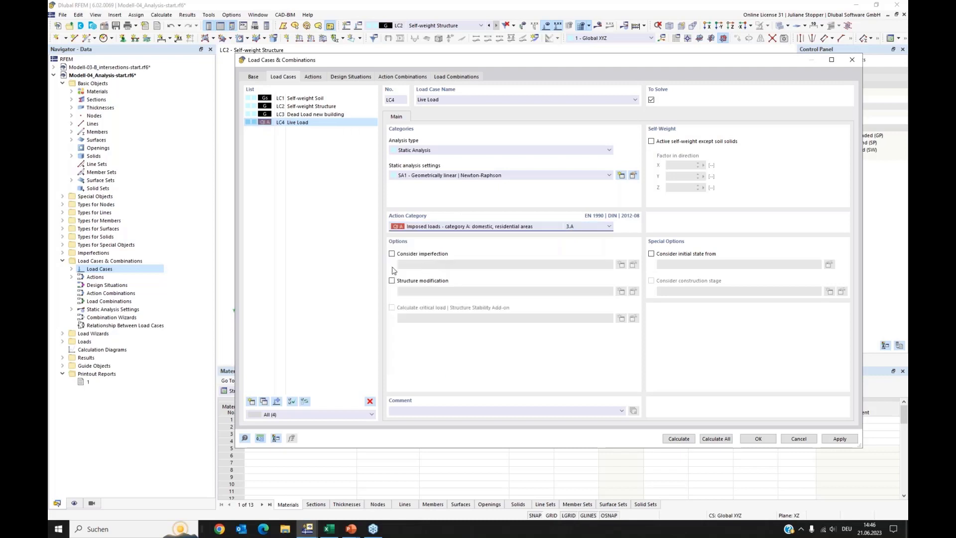
click(851, 441)
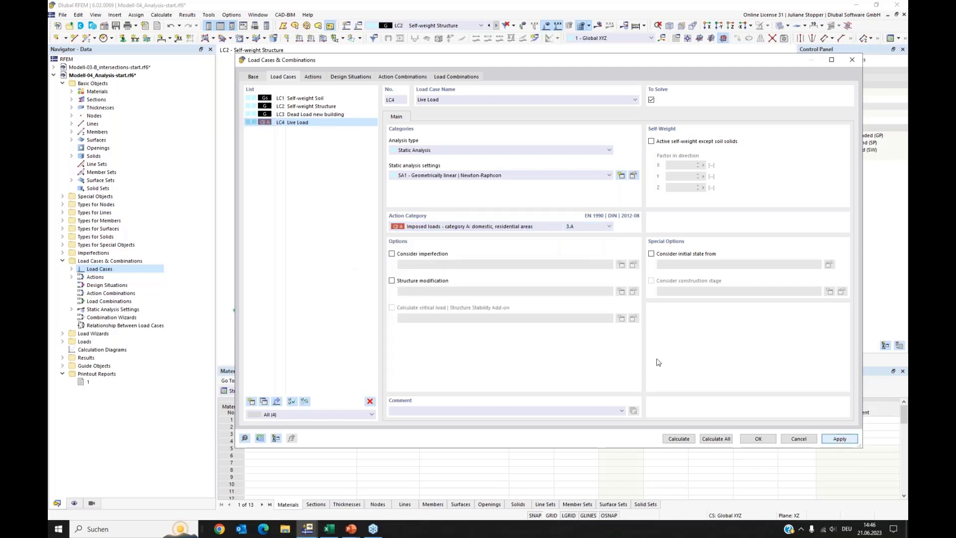
Add a design situation of type SLS - Characteristic and apply it.
click(314, 77)
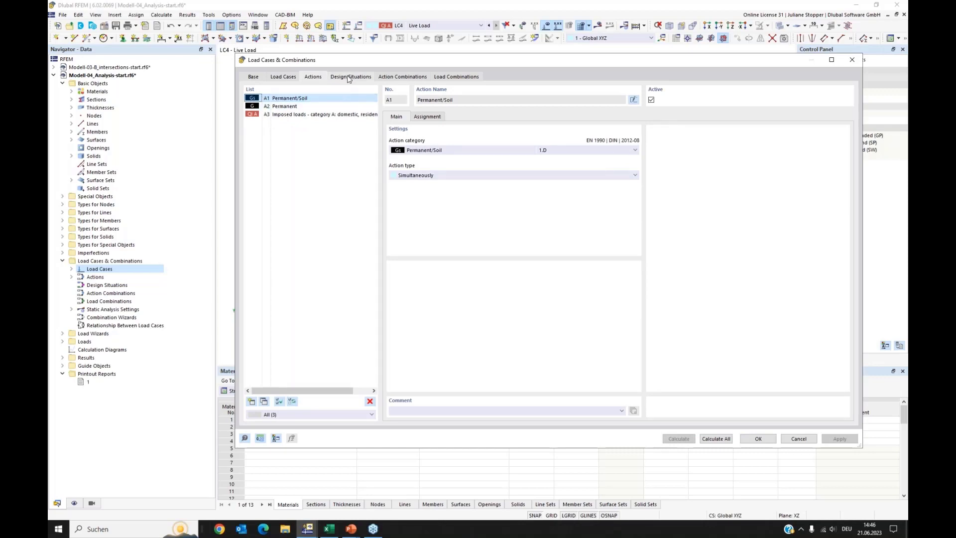
click(331, 78)
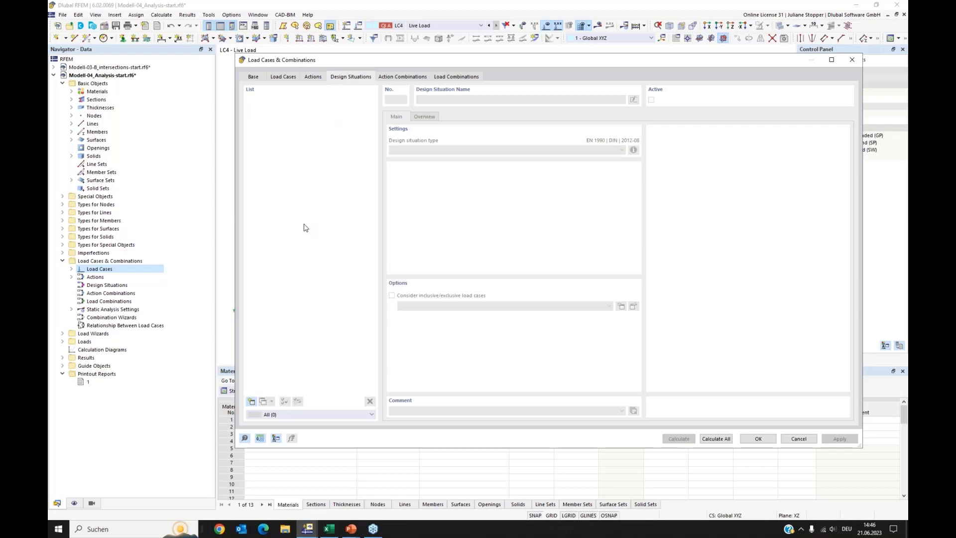
click(252, 405)
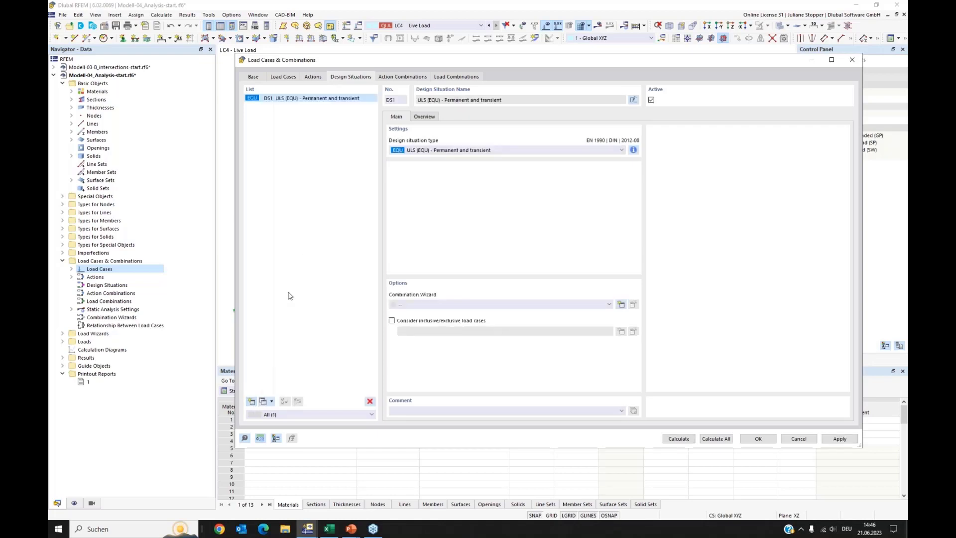
click(517, 150)
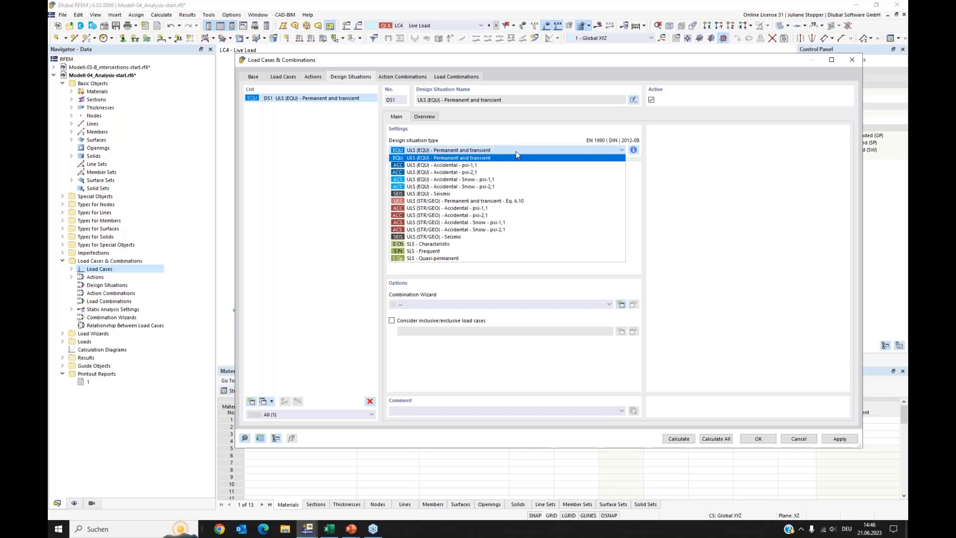
click(422, 244)
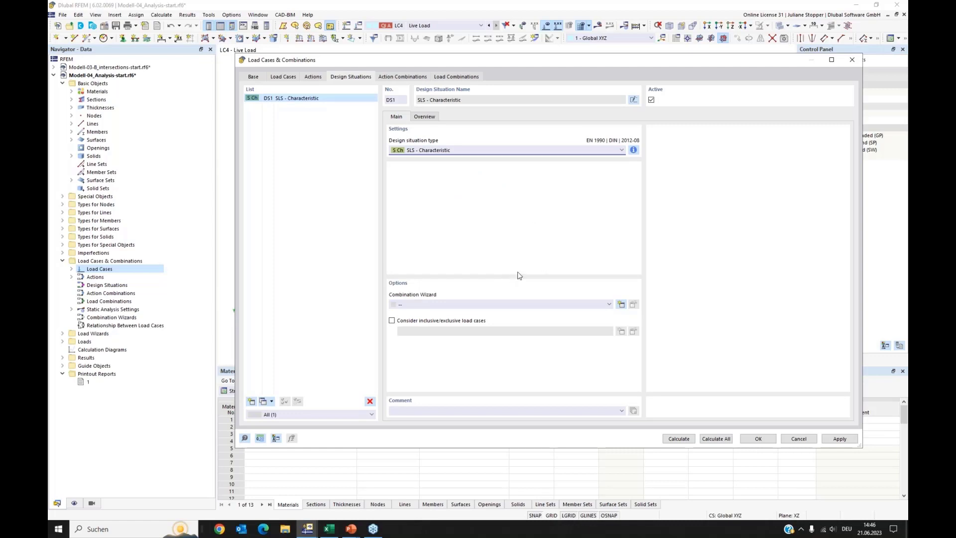
click(841, 439)
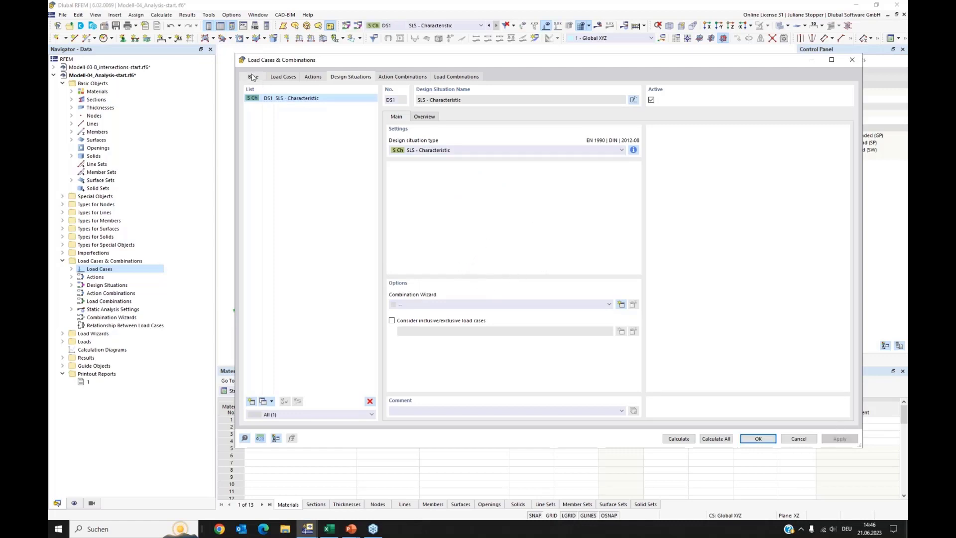
Create a combination wizard for the SLS - Characteristic design situation, generating load combinations for non-linear analysis with the SA1 static analysis settings.
click(253, 77)
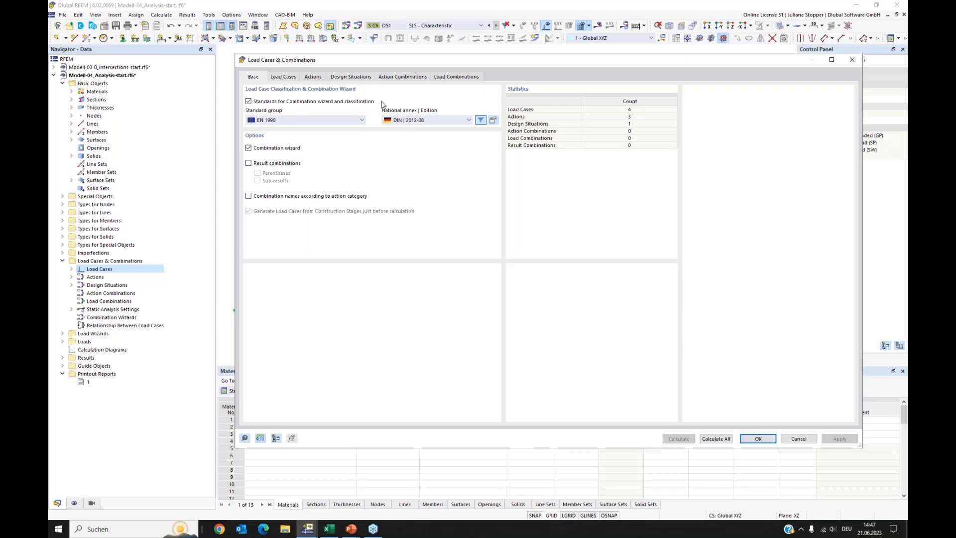
click(357, 78)
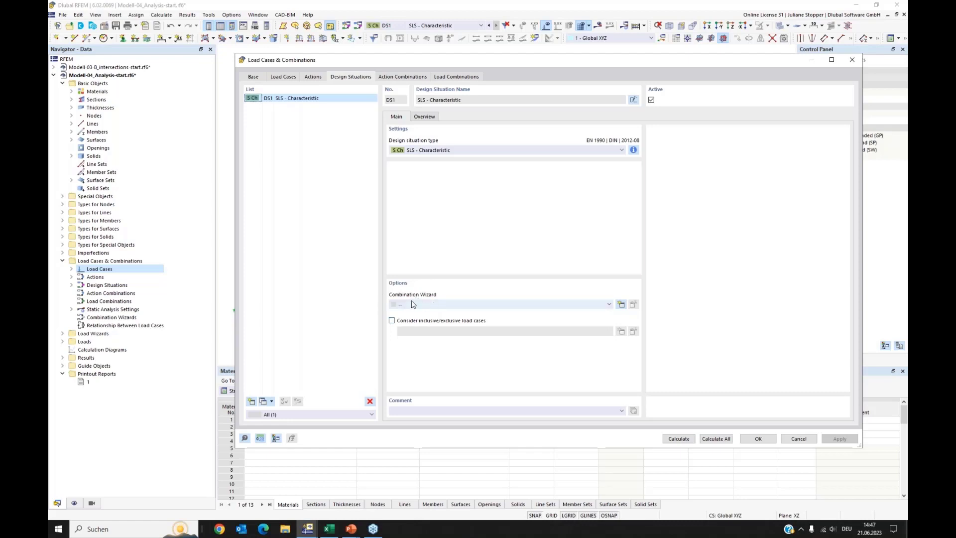
click(623, 306)
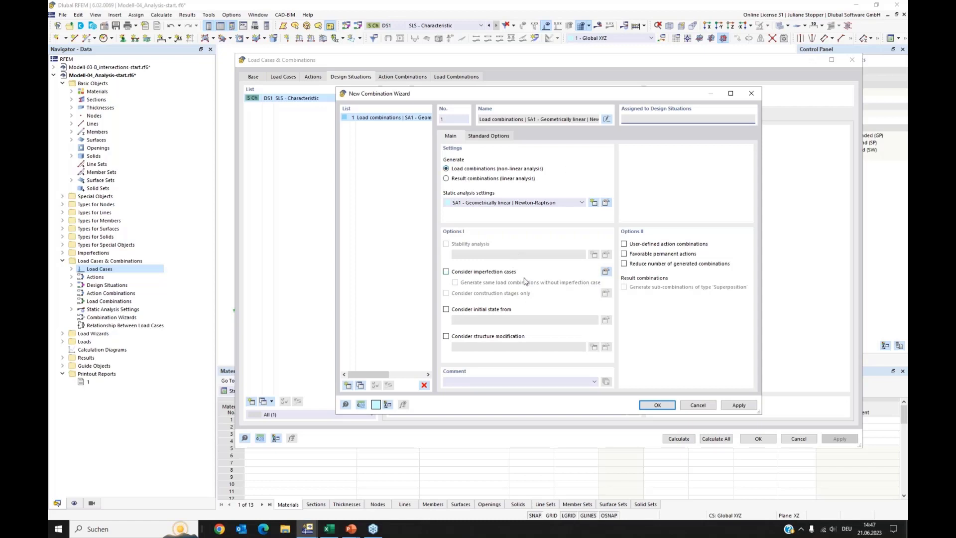
click(656, 405)
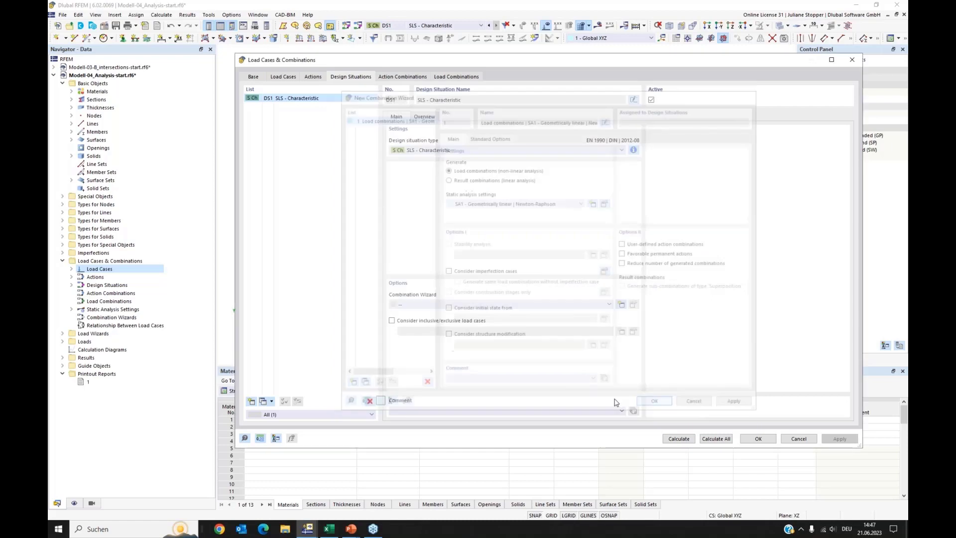
Add load combination CO3 and assign load cases LC1 Self-weight Soil and LC2 Self-weight Structure with factor 1.00.
click(393, 77)
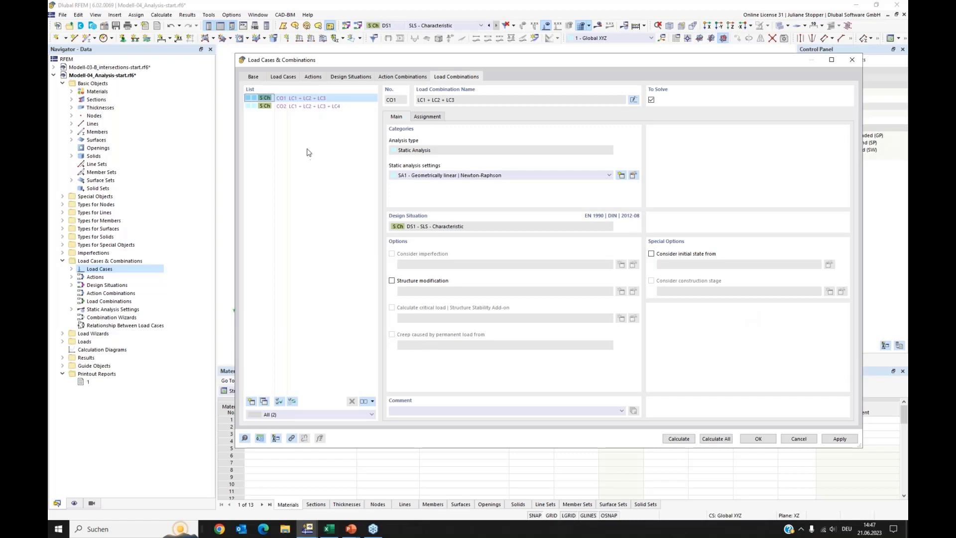
click(251, 401)
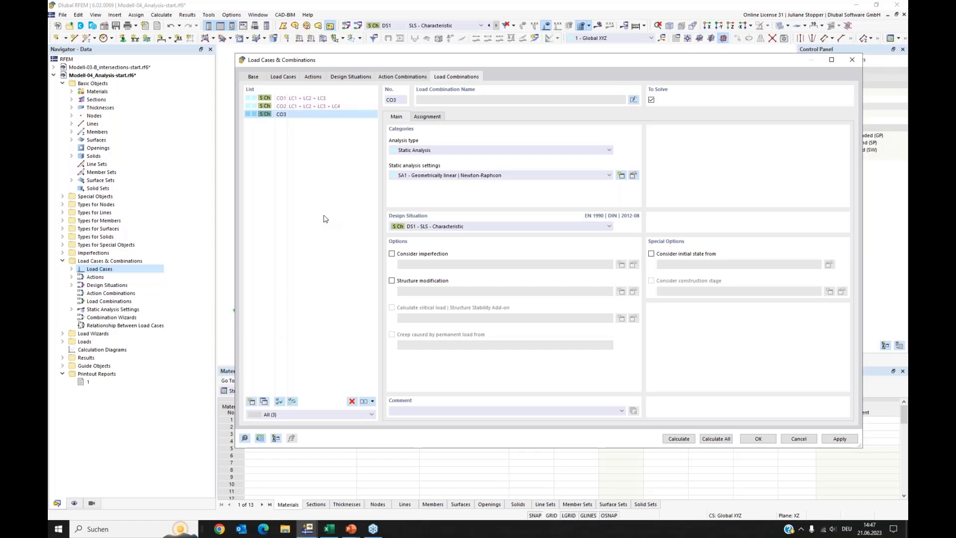
click(431, 117)
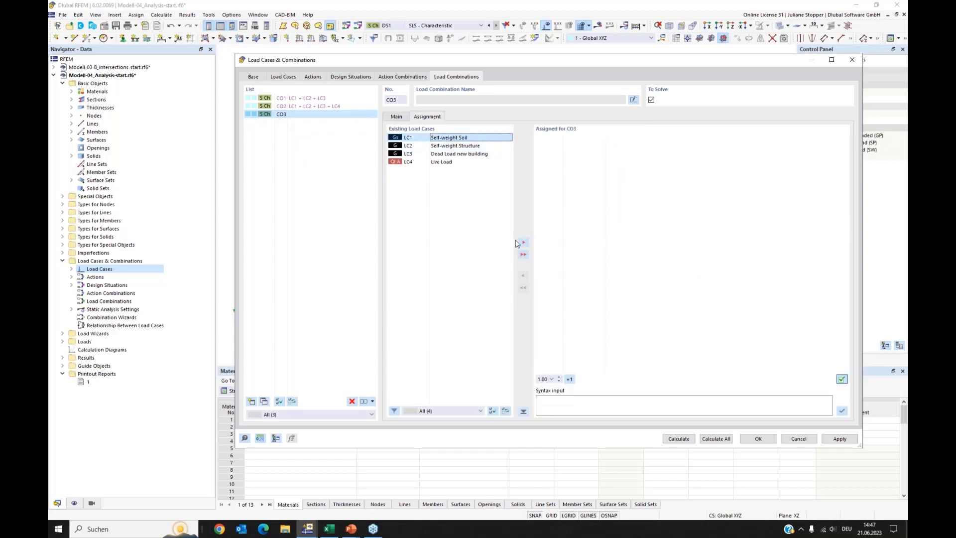
click(523, 242)
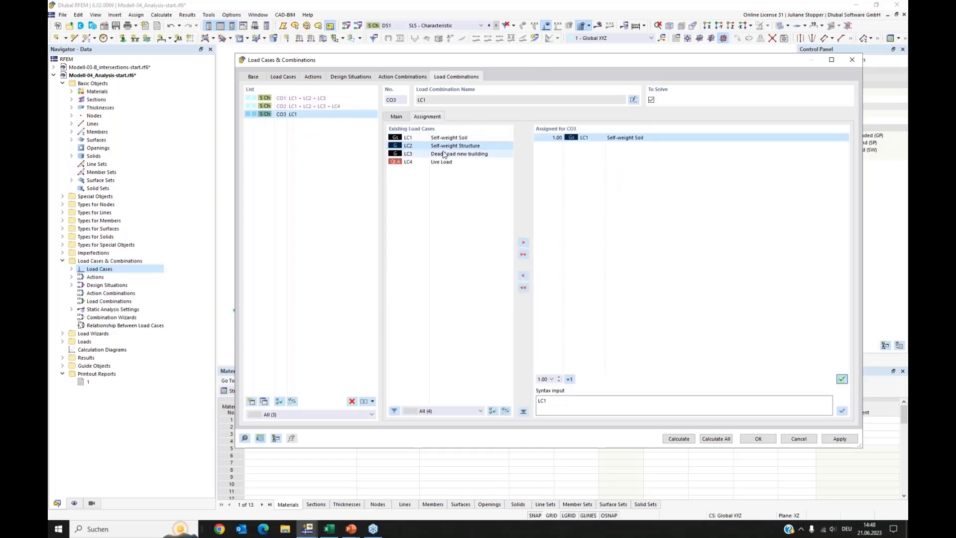
click(523, 242)
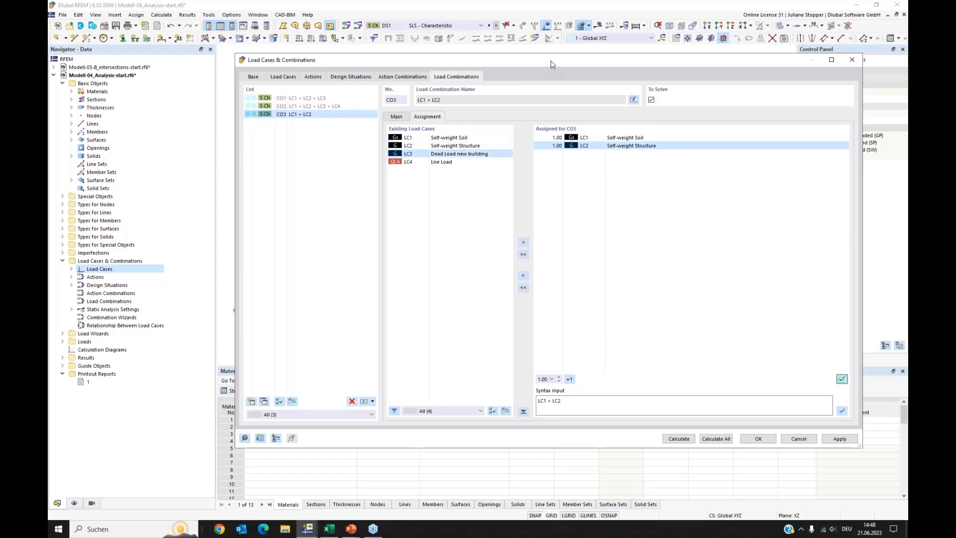
Enable structure modification for load combination CO3 and set the modification's comment to "Deactivation of the new building".
drag(552, 64, 565, 251)
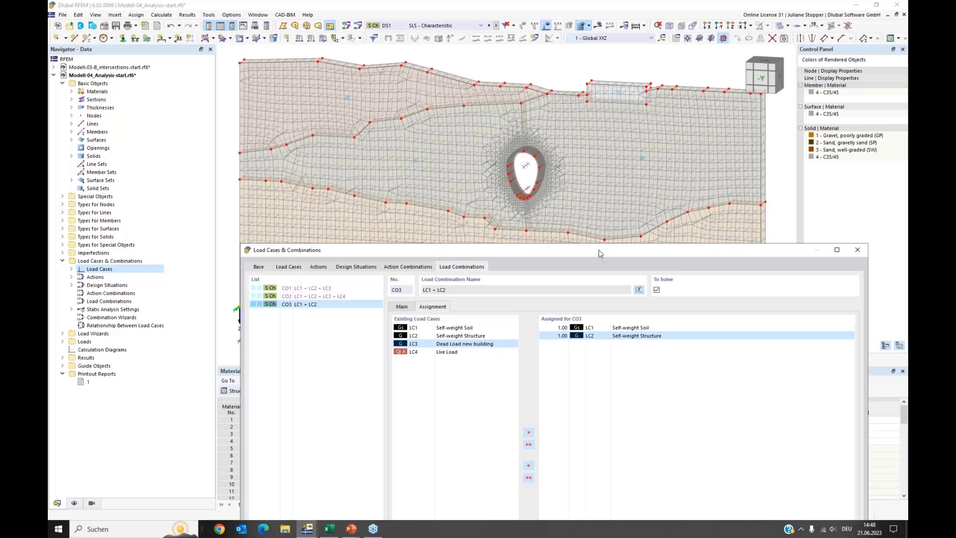
drag(601, 252, 607, 177)
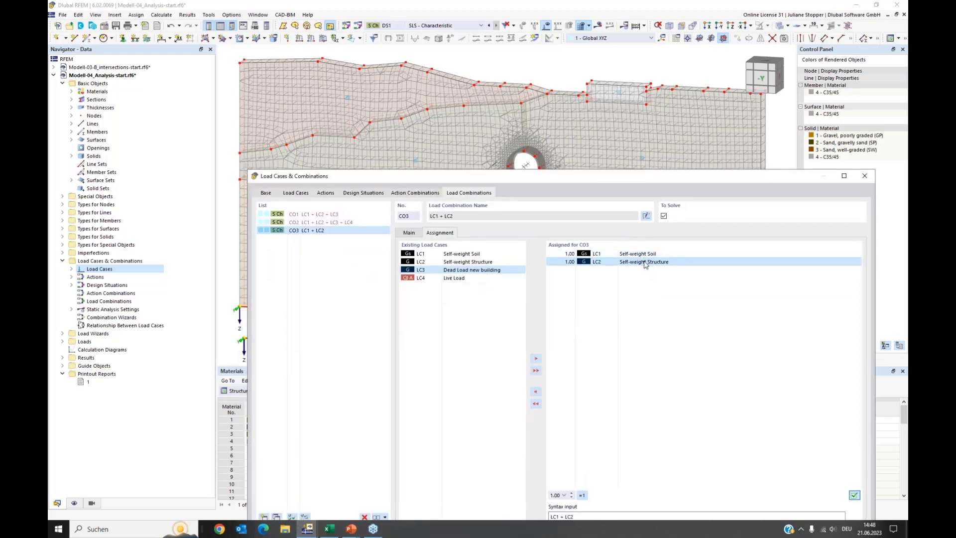
click(410, 233)
drag(535, 176, 541, 141)
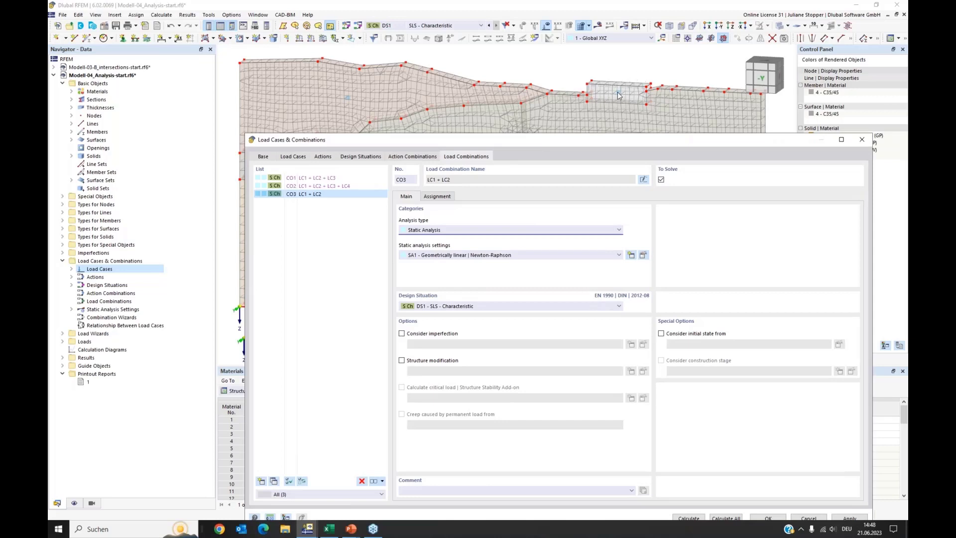
click(437, 197)
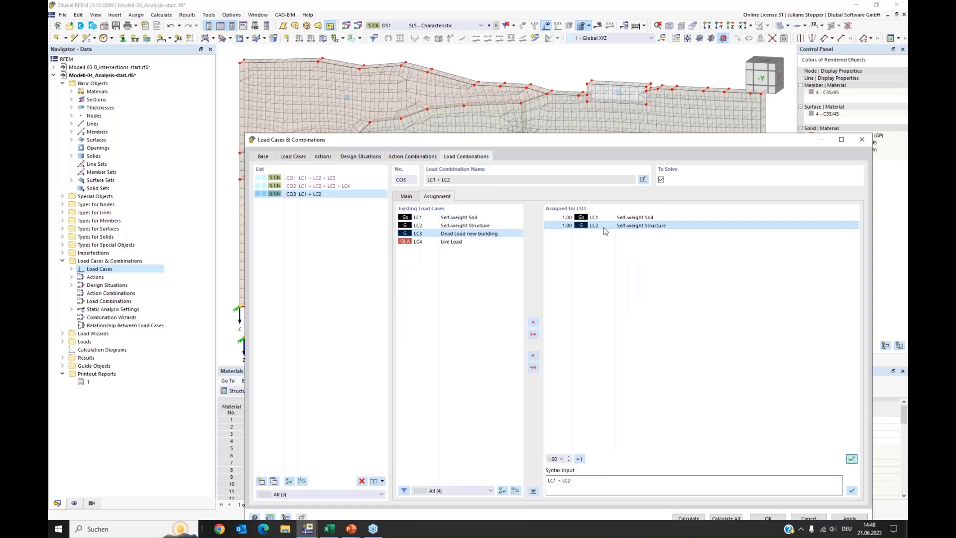
click(406, 198)
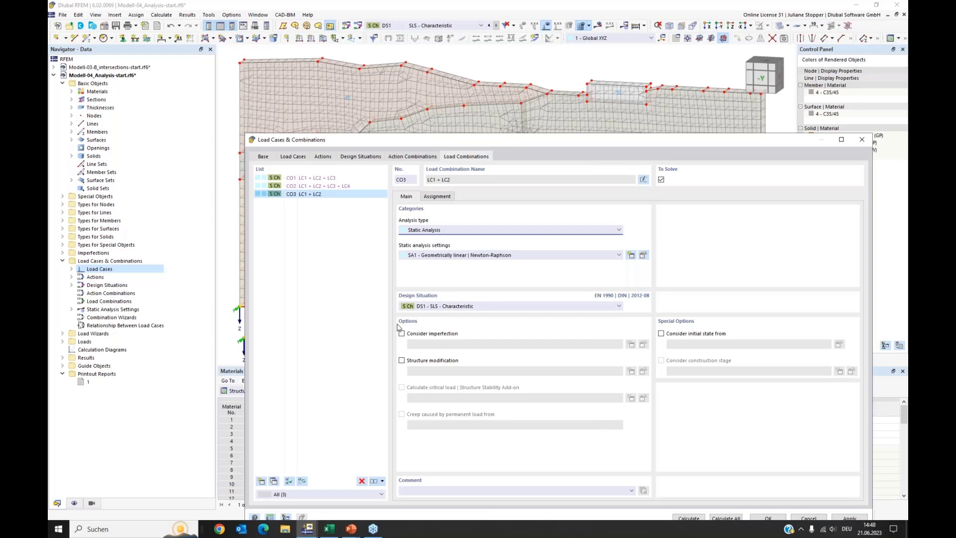
click(402, 360)
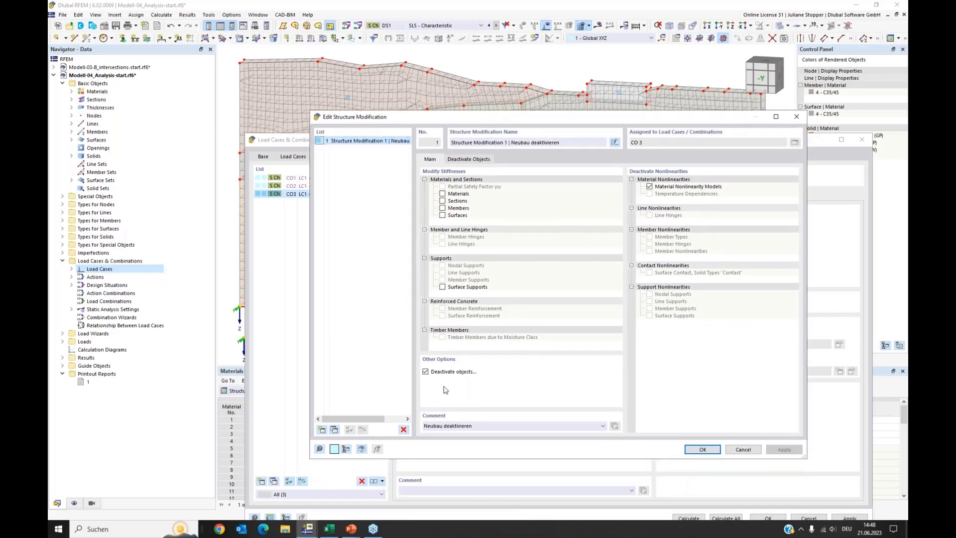
drag(481, 427, 423, 427)
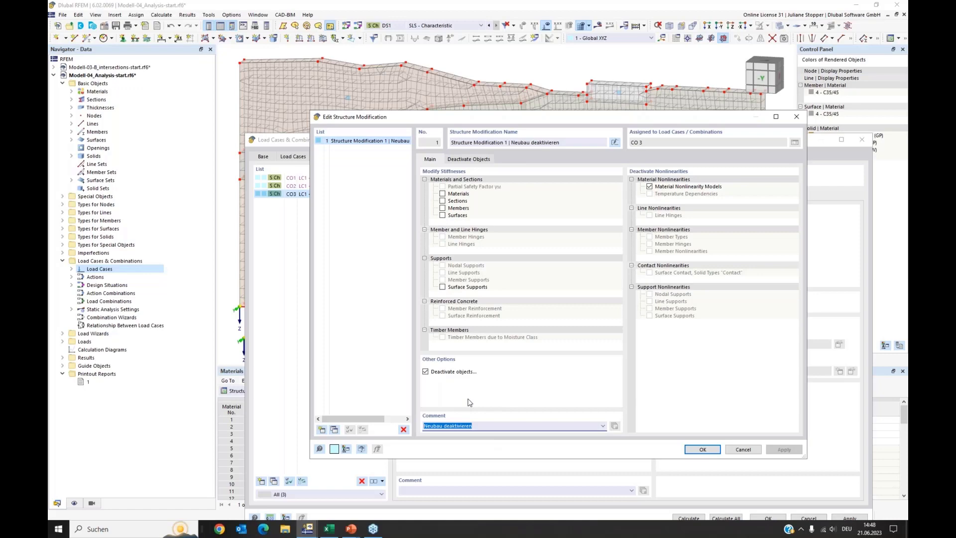
text(ding)
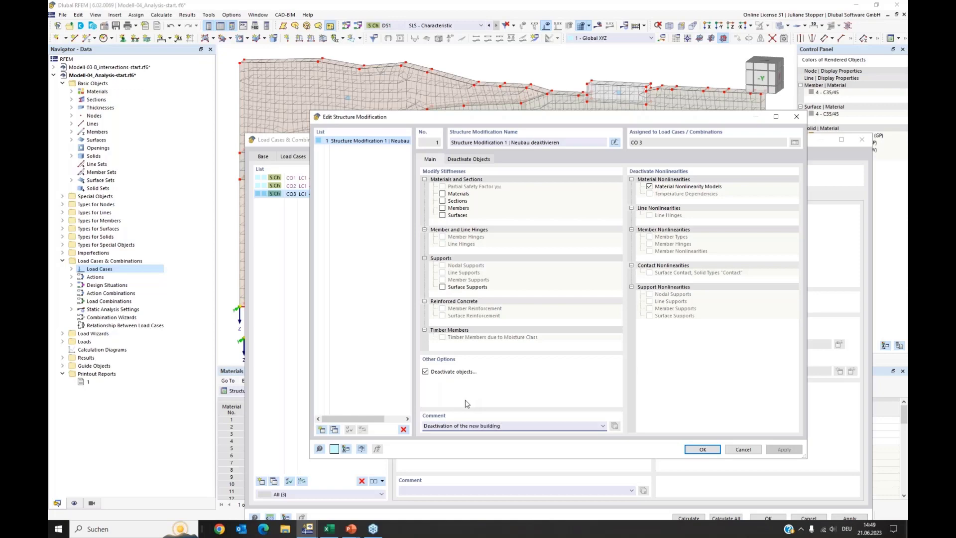
Have the structure modification deactivate solids through object selection OS3 - Volumenkörper Neubau containing solid 6, and confirm it.
click(426, 372)
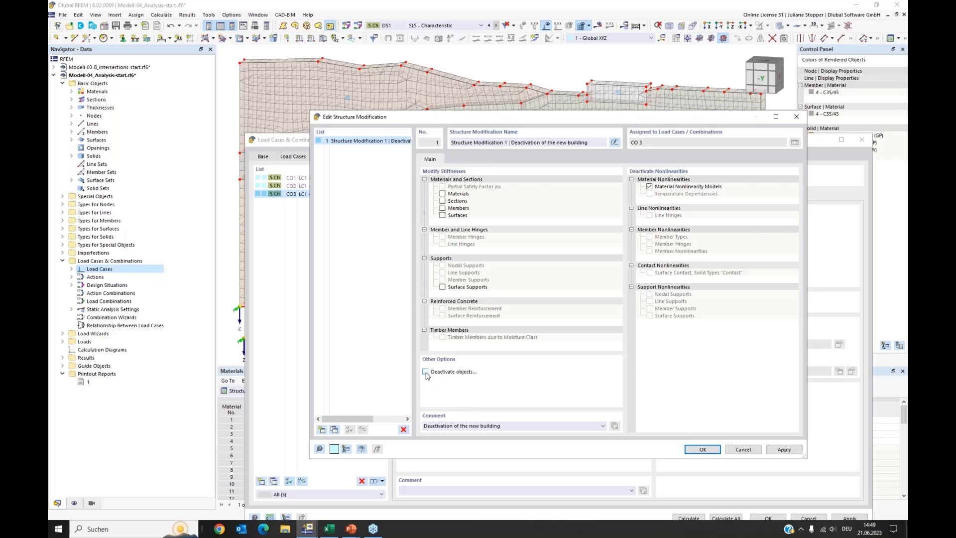
click(426, 372)
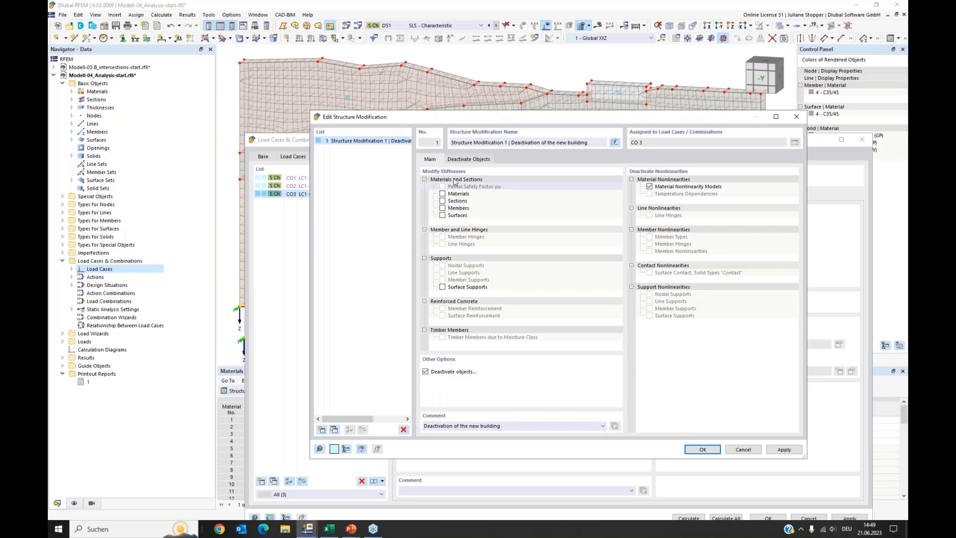
click(468, 159)
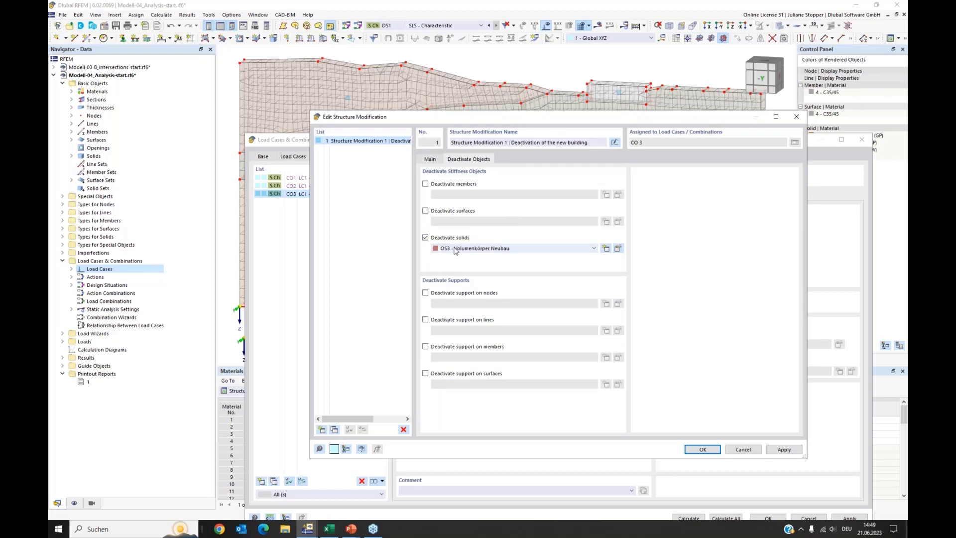
click(618, 248)
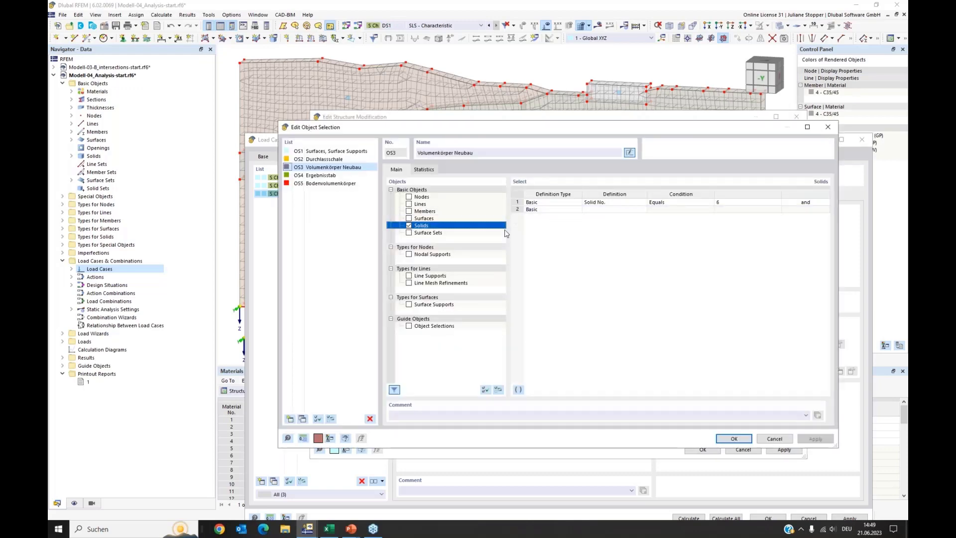
click(746, 202)
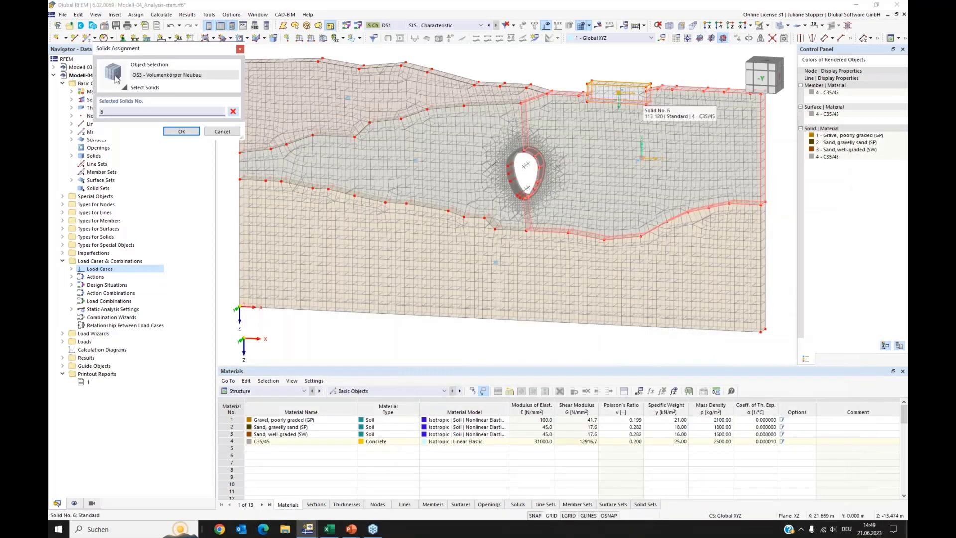
click(181, 131)
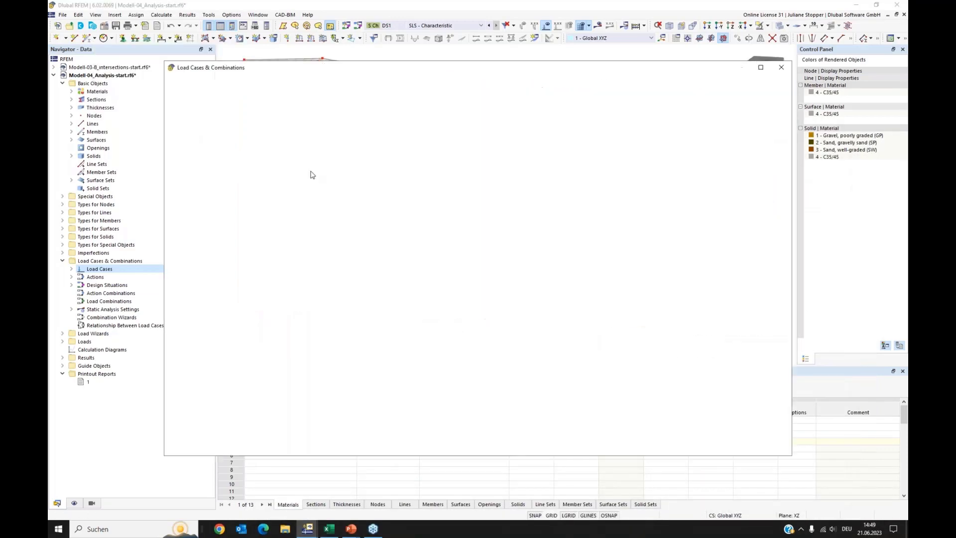
click(640, 415)
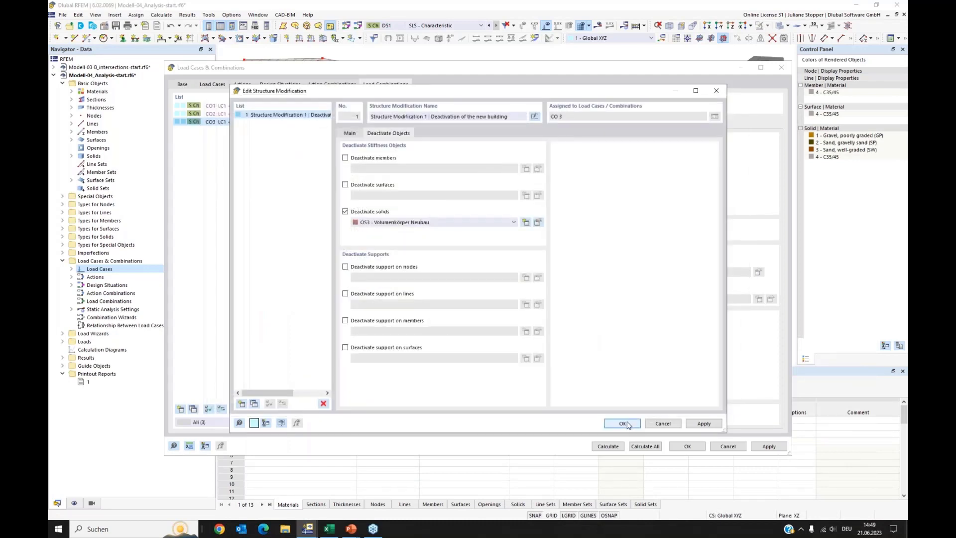
click(625, 423)
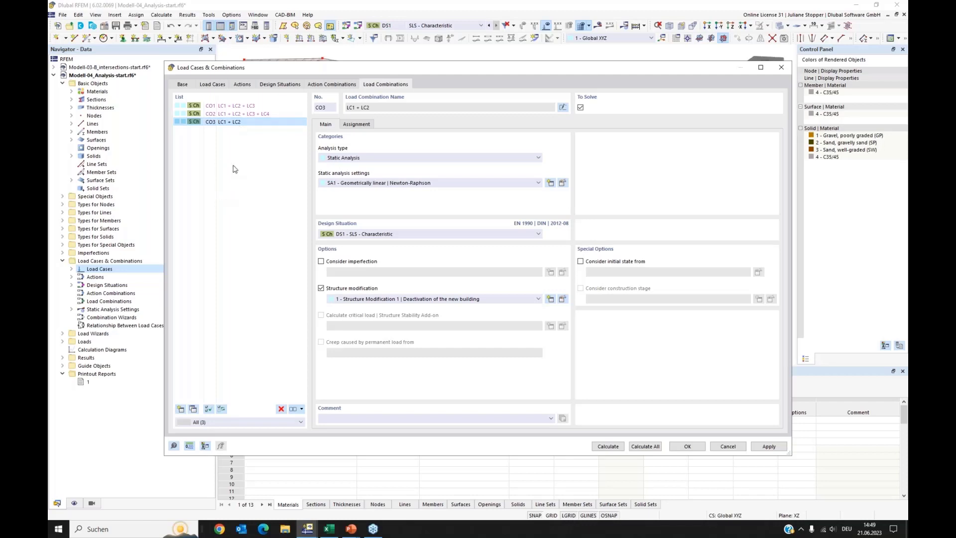
Duplicate load combination CO3 together with its load cases and structure modification.
click(193, 409)
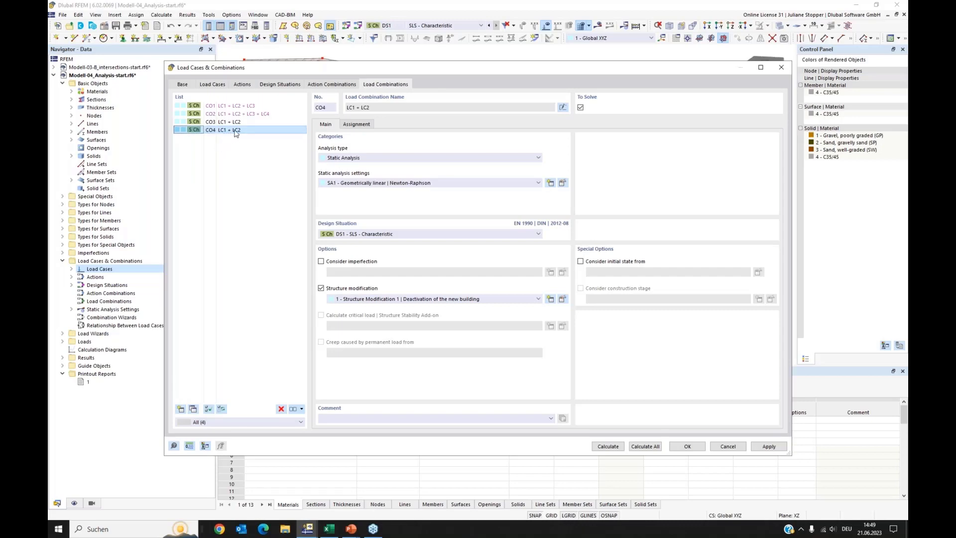
drag(307, 69, 341, 233)
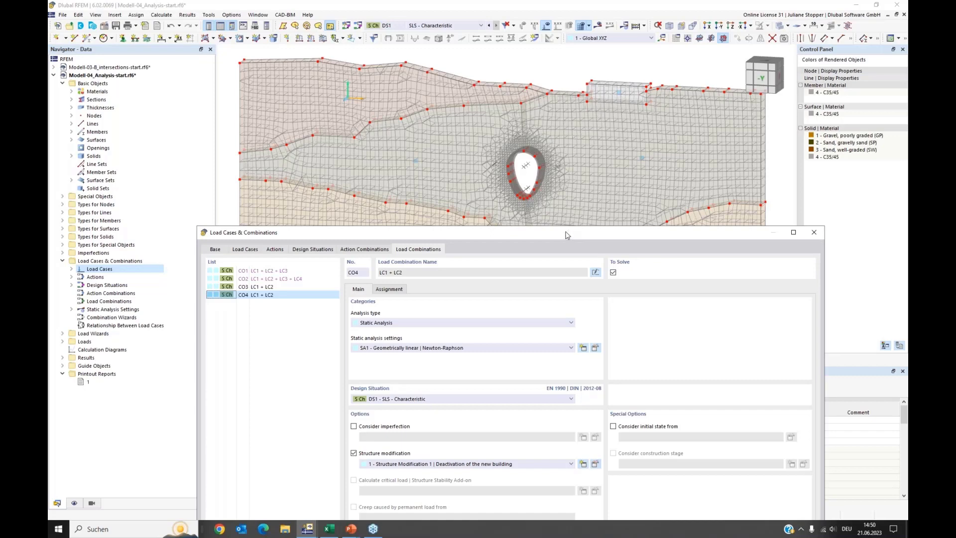
drag(566, 235, 573, 150)
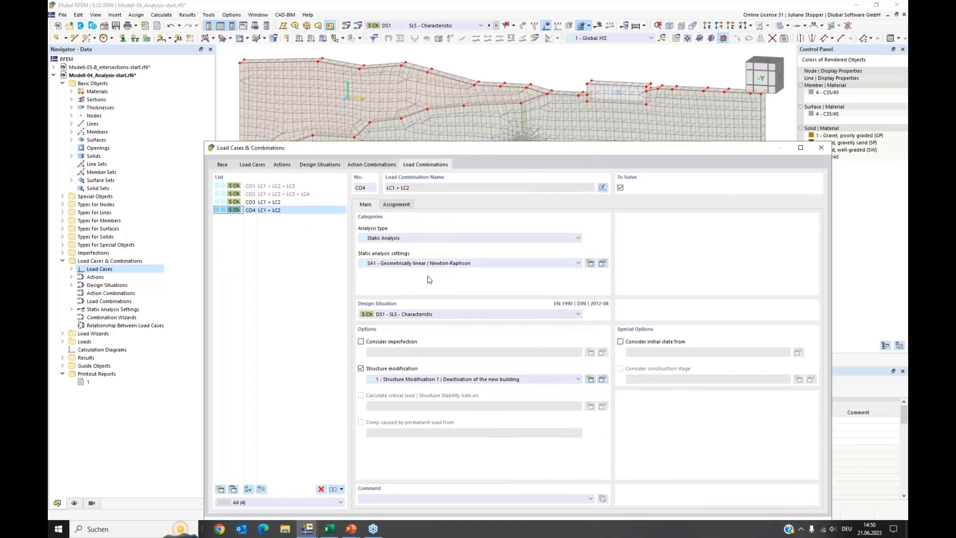
Copy static analysis settings SA1, name the copy "SA1 for undeformed structure" and activate equilibrium for undeformed structure.
click(603, 264)
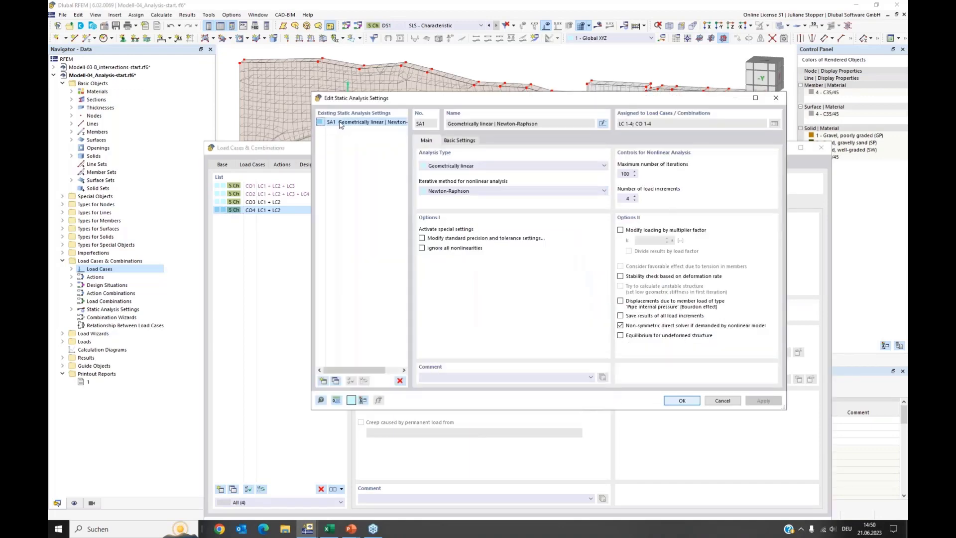
click(334, 380)
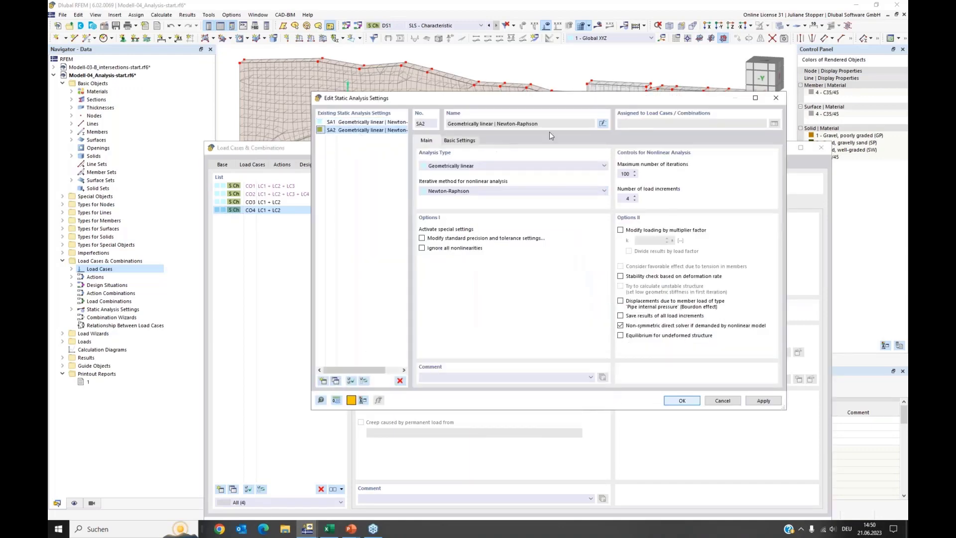
click(603, 123)
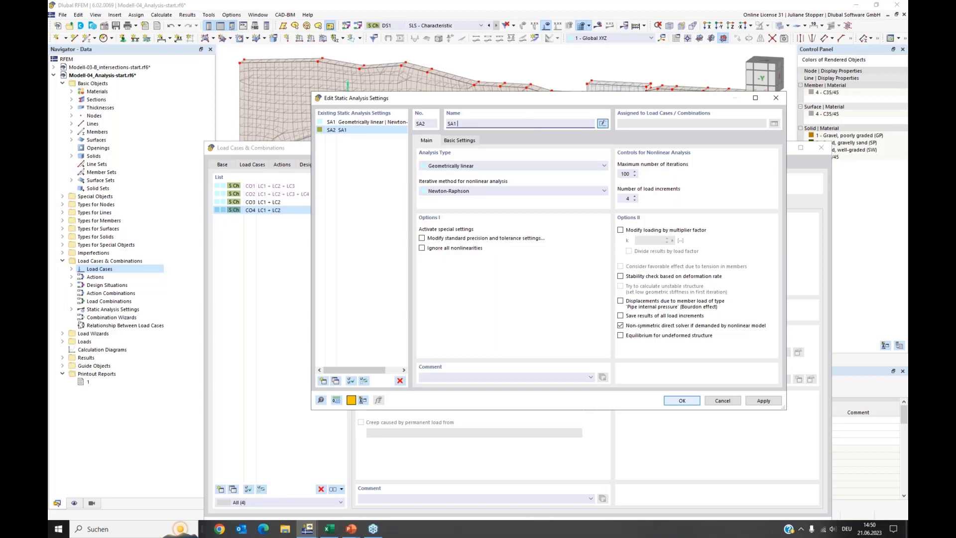
text(SA1 for undeformed structure)
click(621, 336)
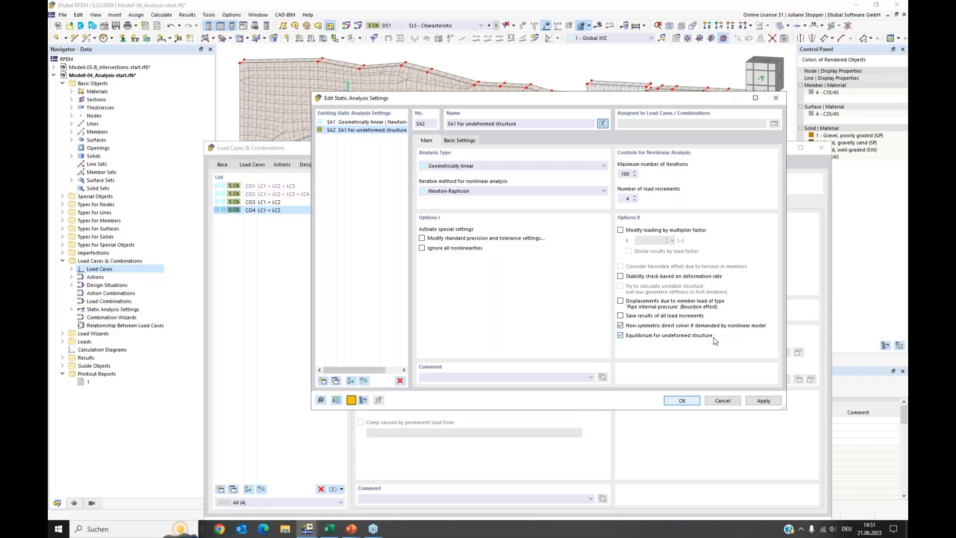
click(684, 401)
Assign static analysis settings SA2 - SA1 for undeformed structure to load combination CO4.
click(428, 264)
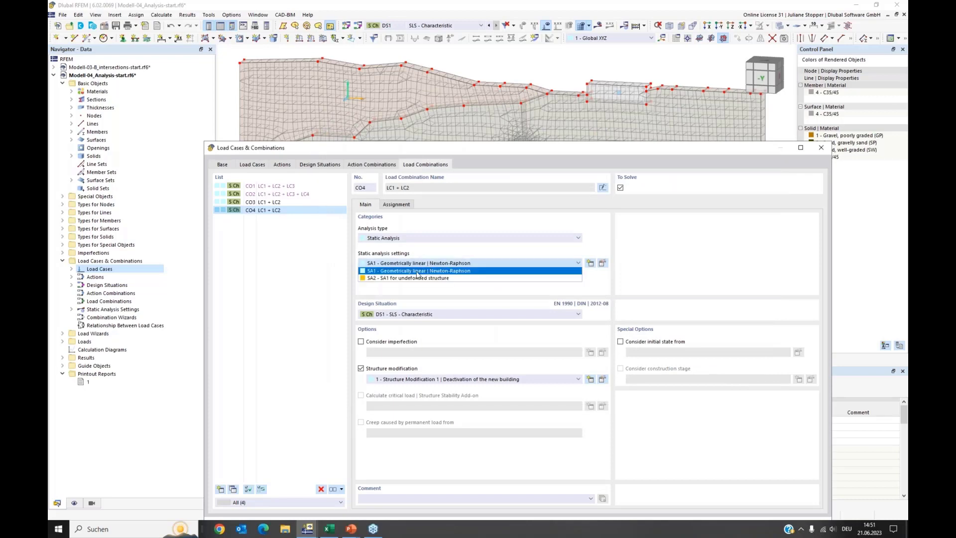
click(420, 278)
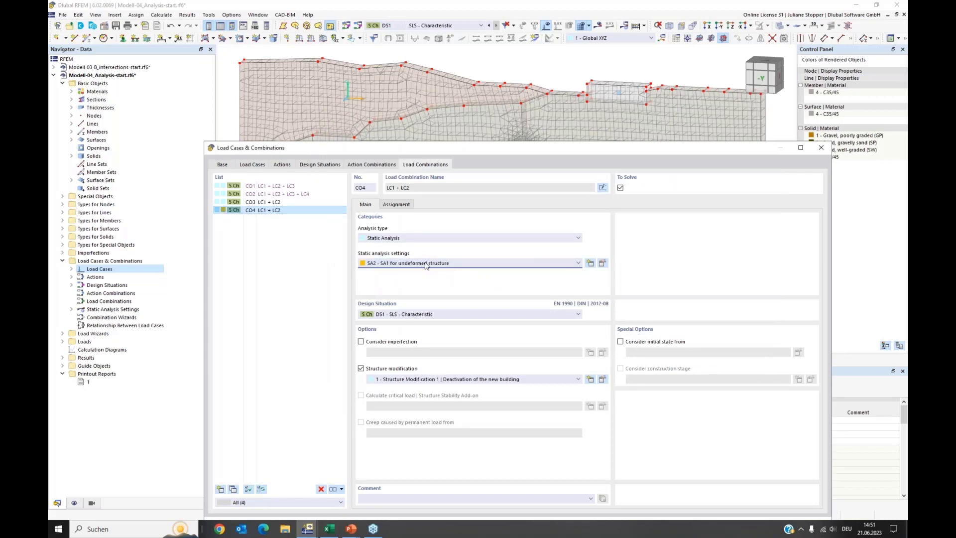
drag(437, 148, 436, 86)
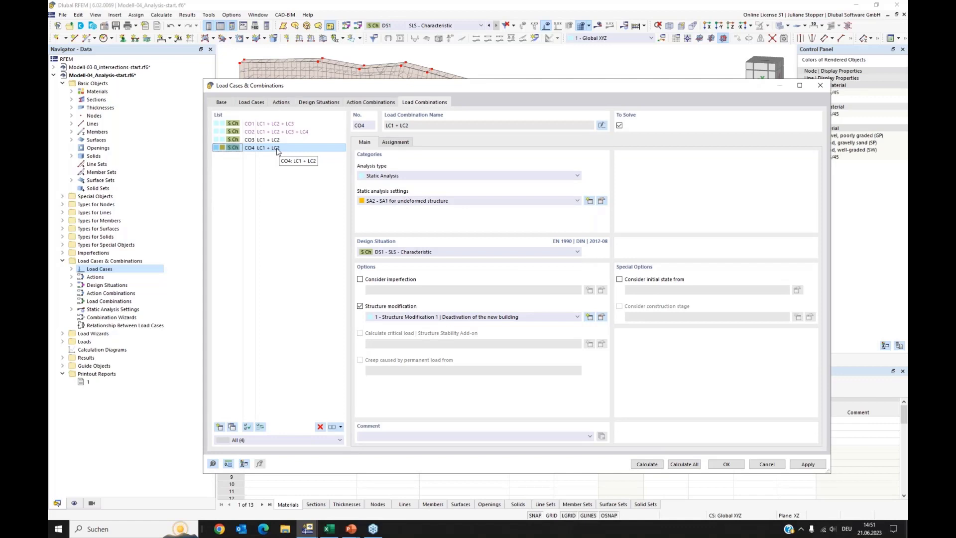
Have load combinations CO1 and CO2 consider the initial state from CO4 and confirm the load cases and combinations.
click(262, 124)
shift+click(263, 132)
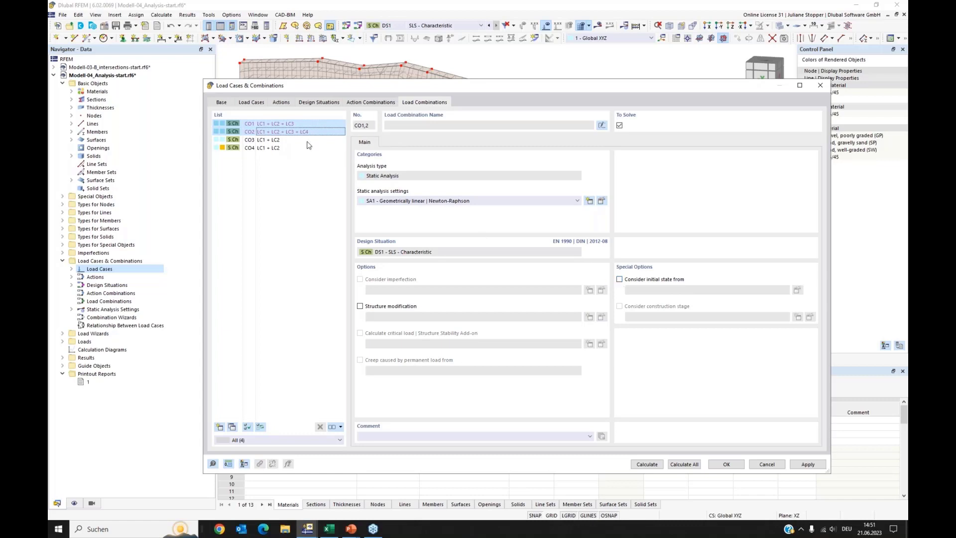
click(620, 280)
click(737, 290)
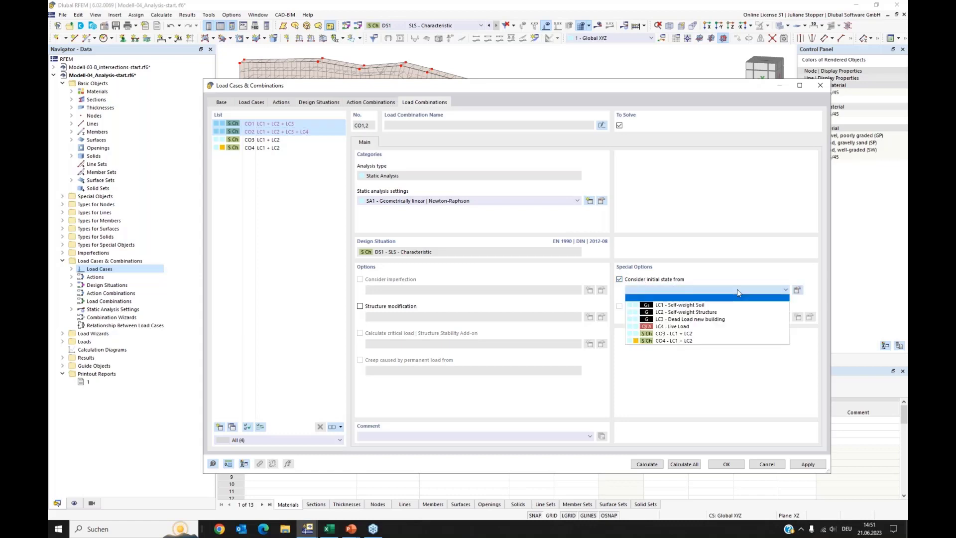
click(669, 341)
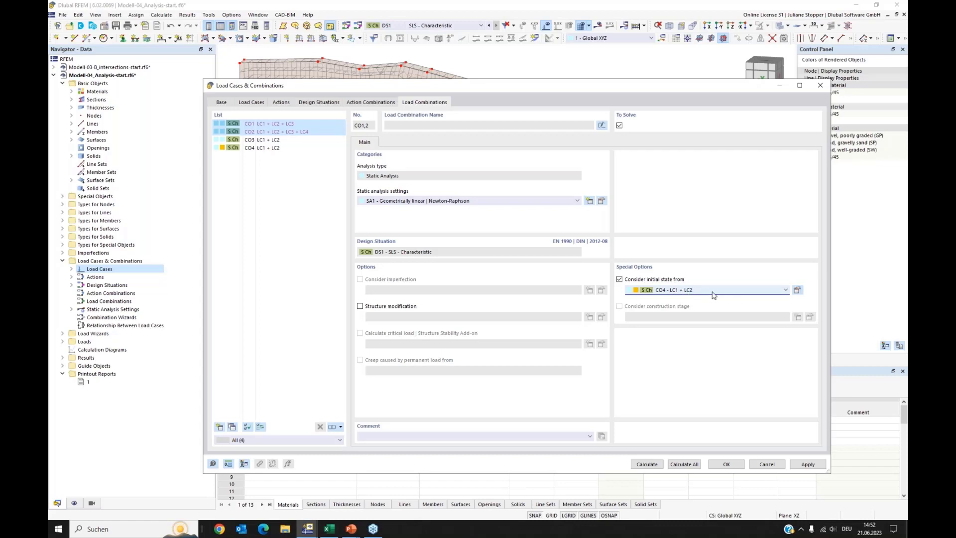
click(728, 466)
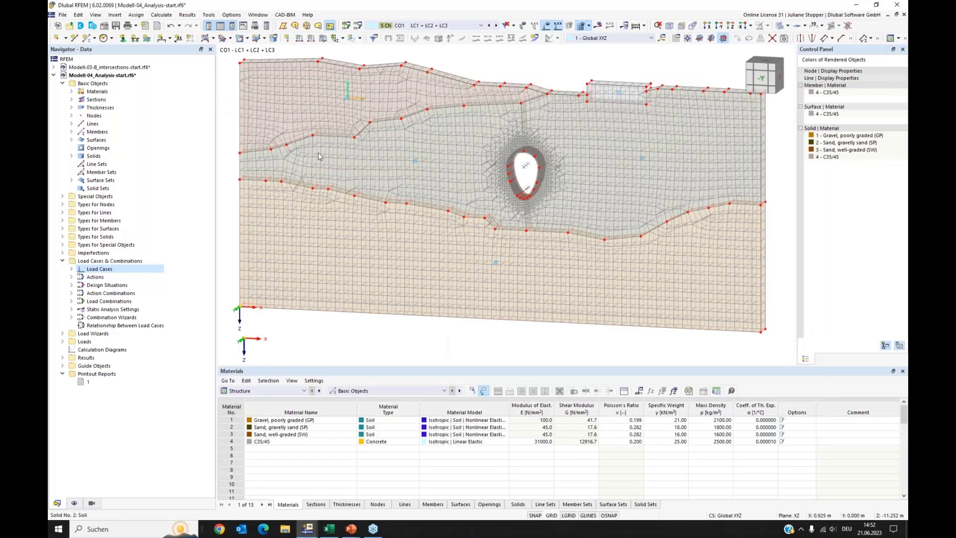
Apply a uniform surface load of 100 kN/m² to the new building's top surface 119 in load case LC3 Dead Load new building.
scroll(310, 170, down, 1)
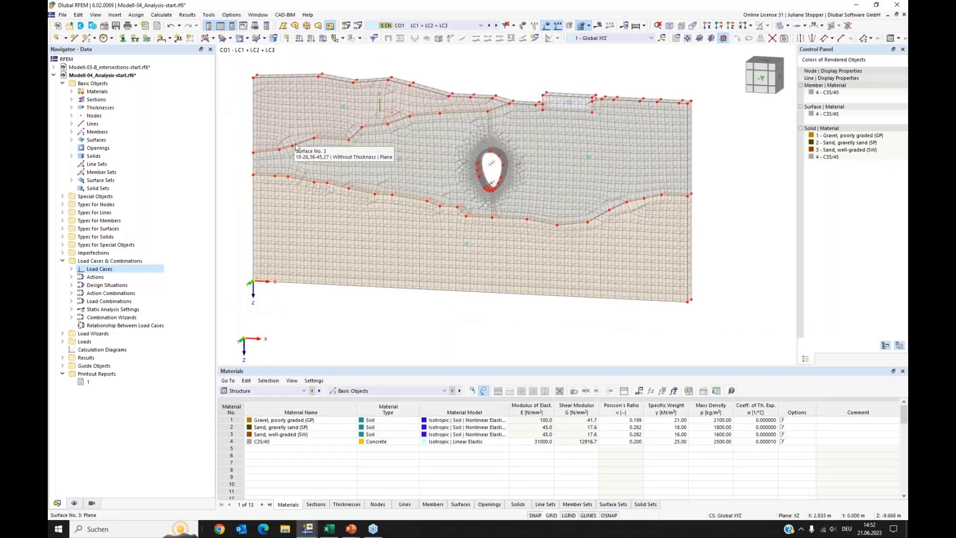
click(62, 341)
click(72, 366)
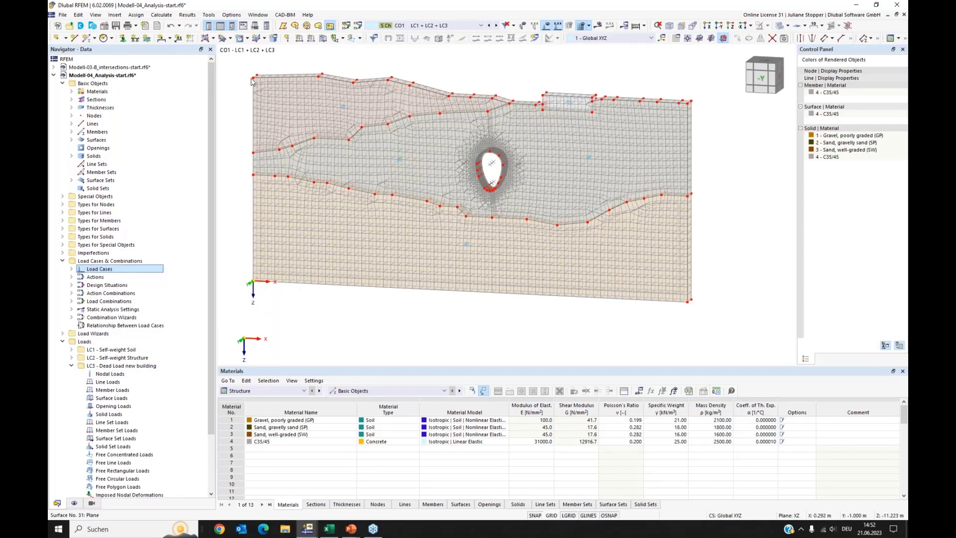
click(322, 39)
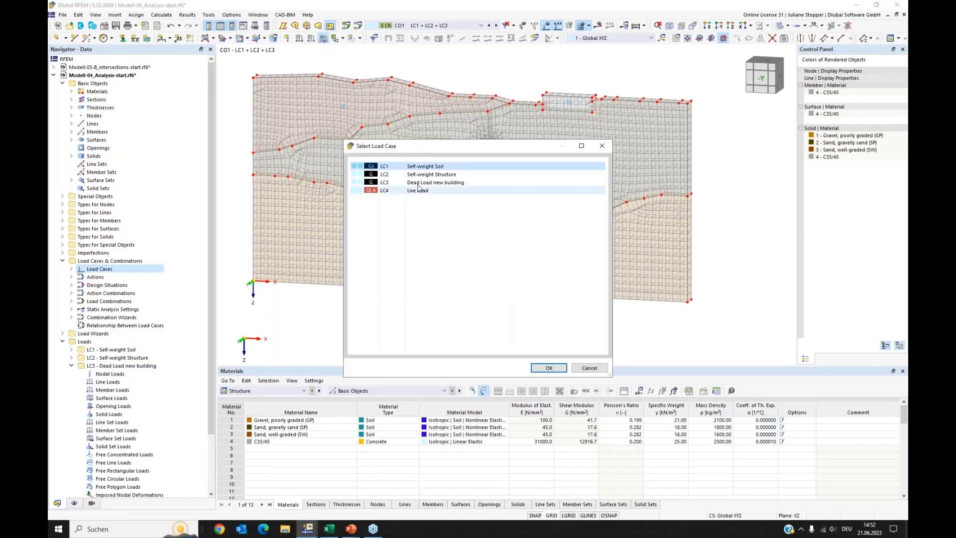
click(432, 183)
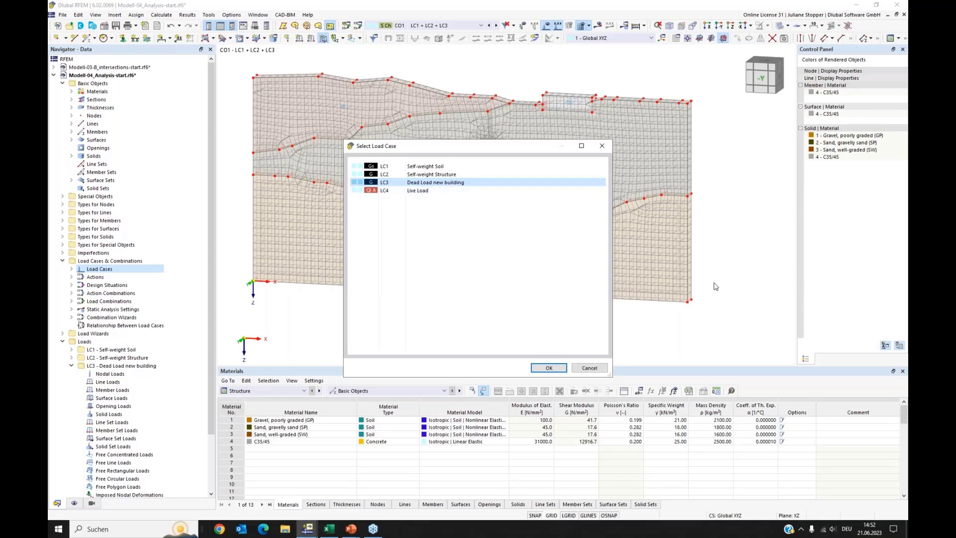
click(549, 367)
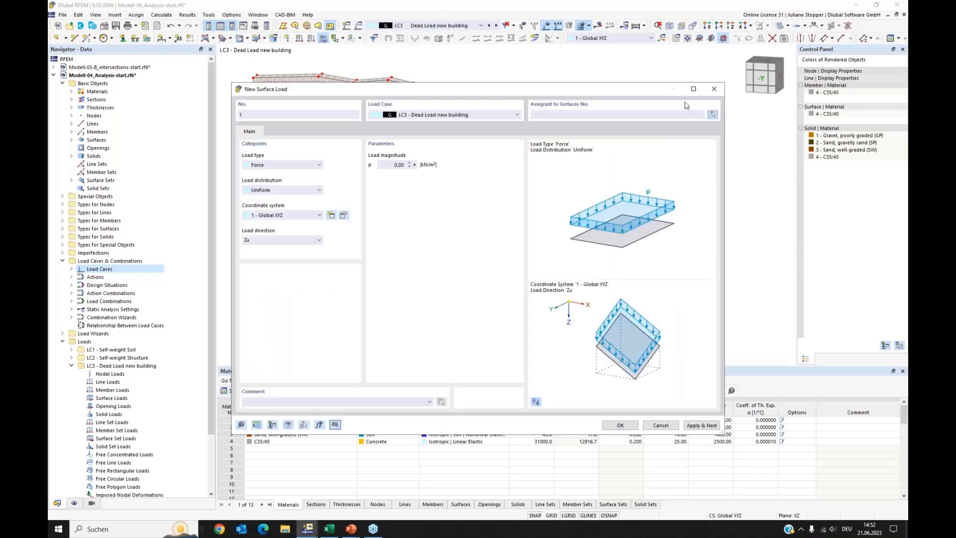
click(713, 114)
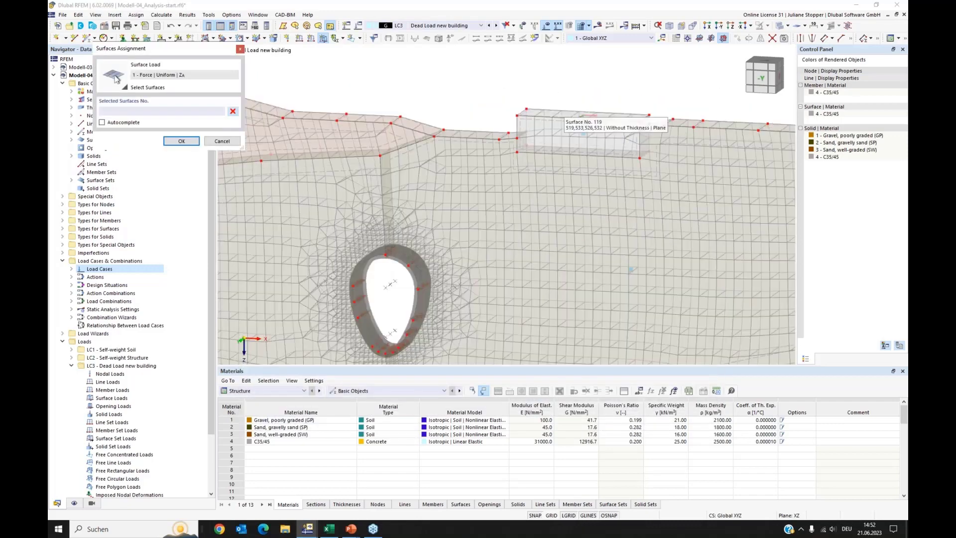
click(578, 132)
click(182, 141)
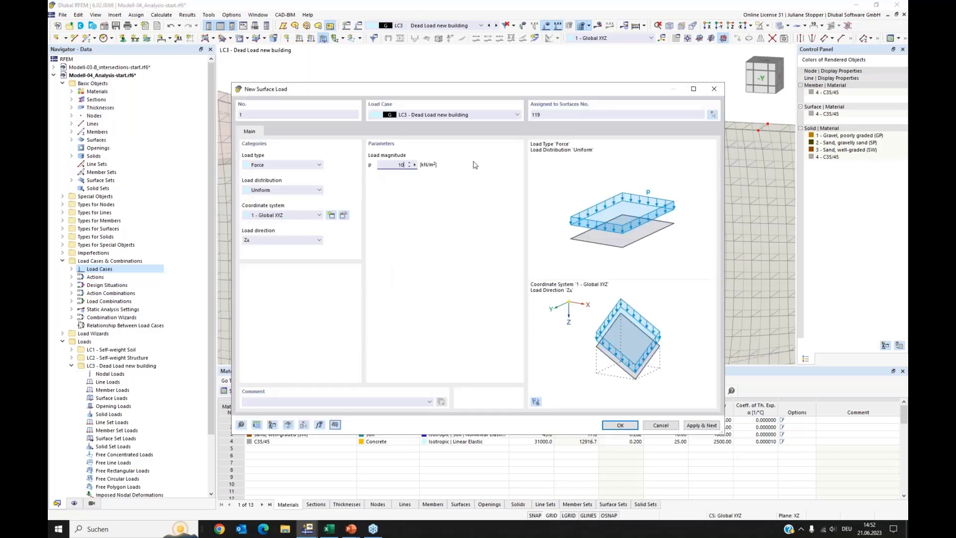
click(627, 426)
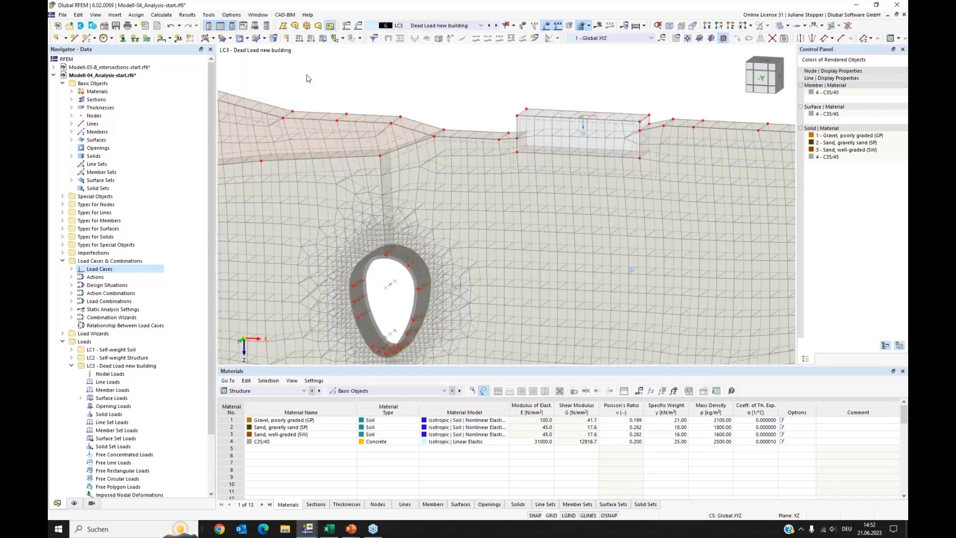
Apply a uniform surface load of 125 kN/m² to surface 119 in load case LC4 Live Load.
click(323, 39)
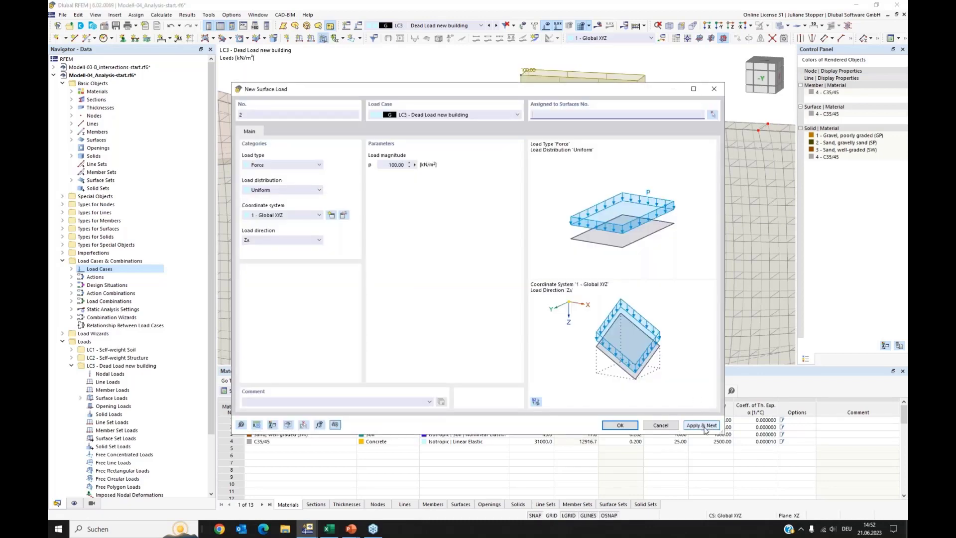
click(701, 429)
click(482, 115)
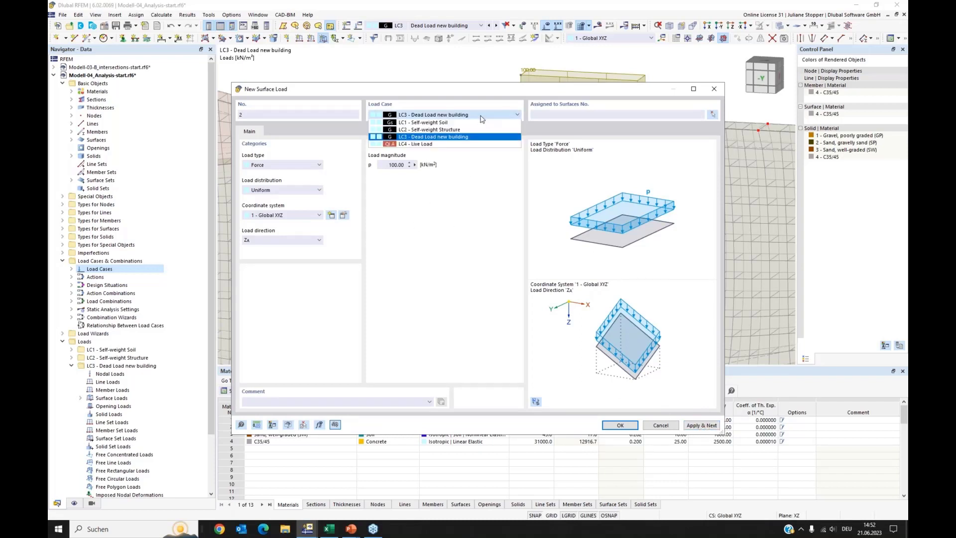
click(449, 146)
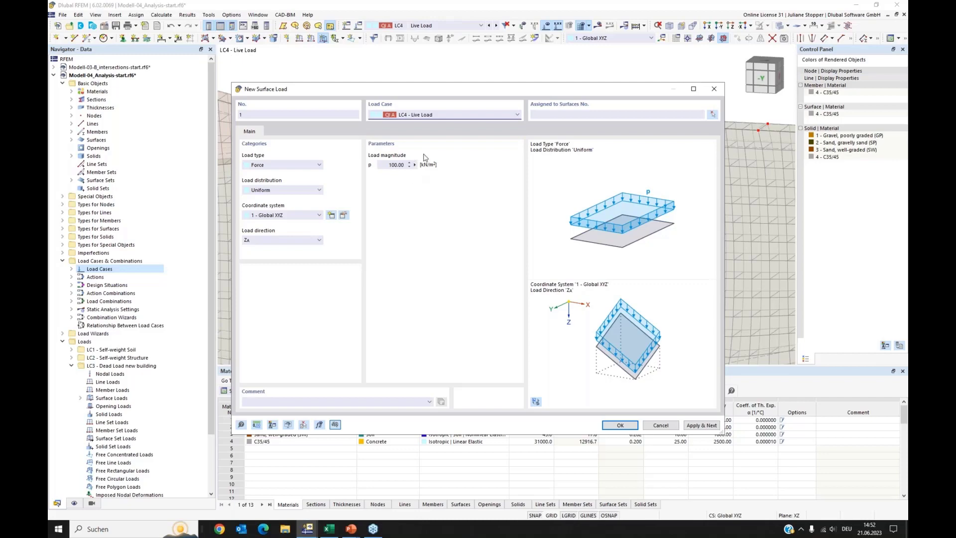
click(715, 114)
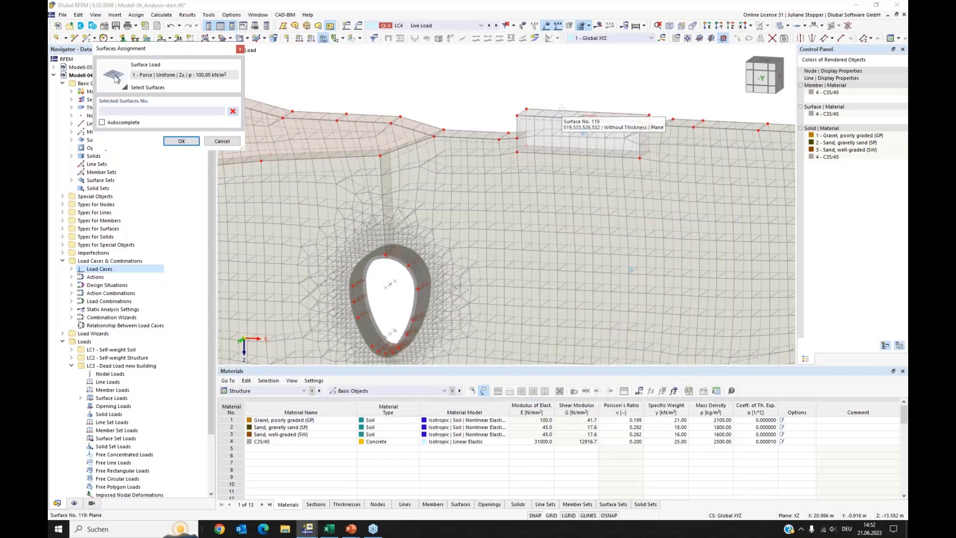
double_click(561, 113)
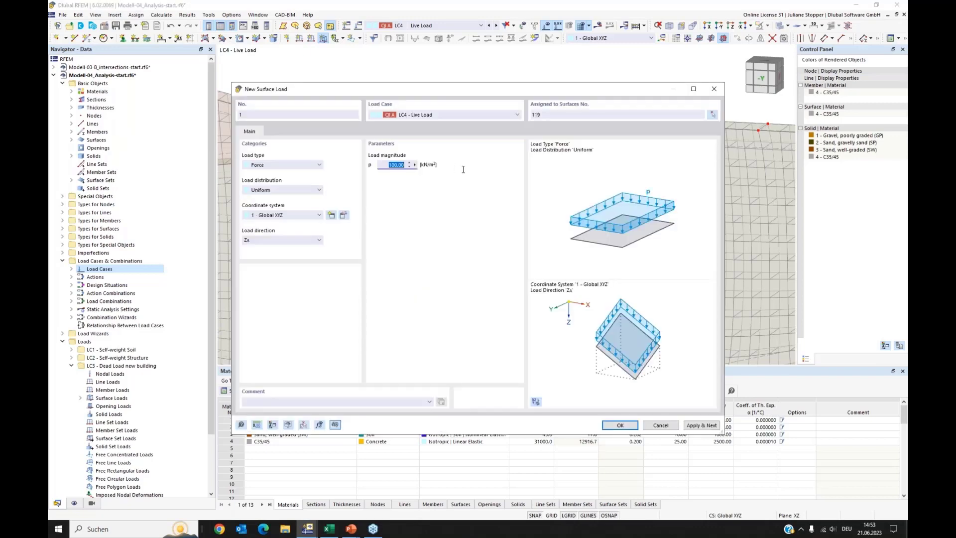
text(125)
click(630, 429)
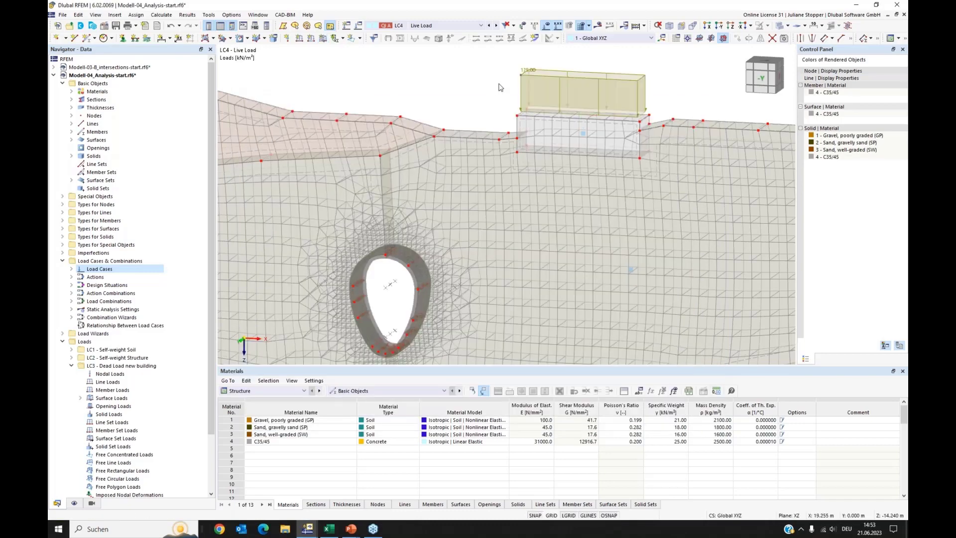
Review the surface loads on the new building in load cases LC4 and LC3 and in load combination CO2.
click(490, 26)
click(496, 26)
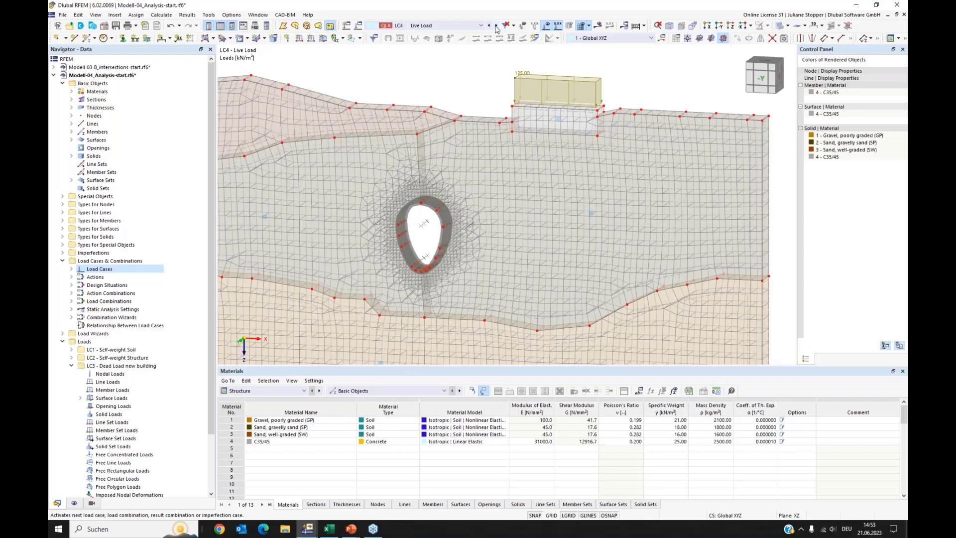
click(490, 25)
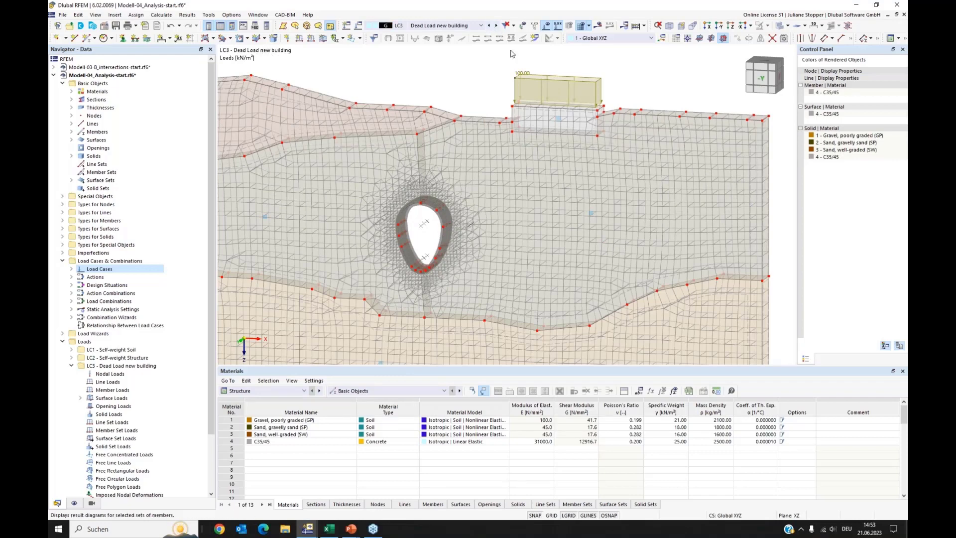
click(481, 25)
click(485, 90)
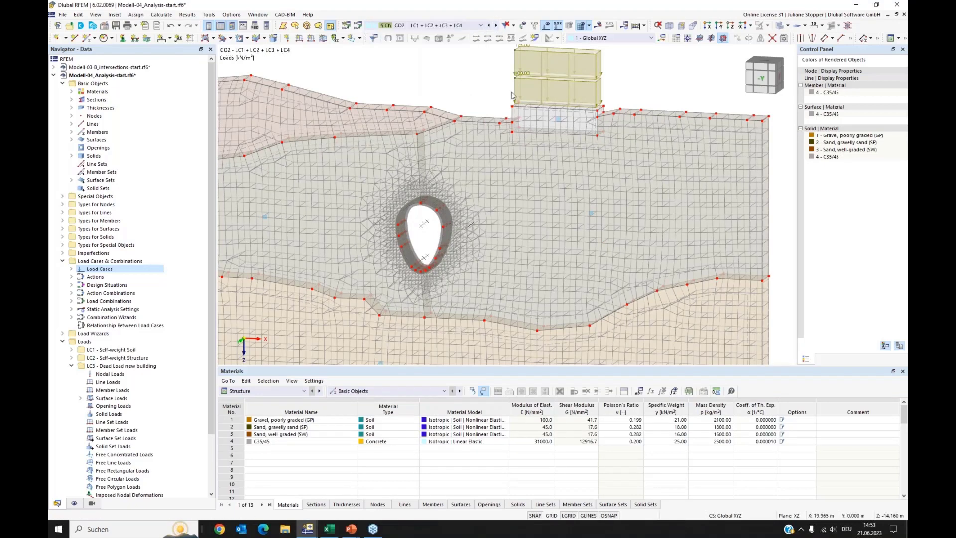
scroll(457, 96, down, 2)
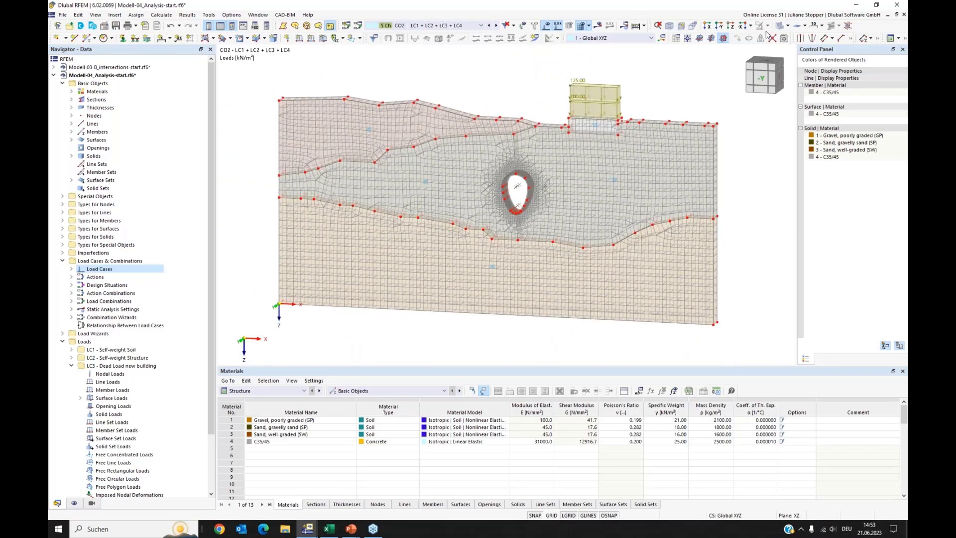
Display the model with solid rendering and collapse the Load Cases & Combinations and Loads branches of the model data tree.
click(665, 39)
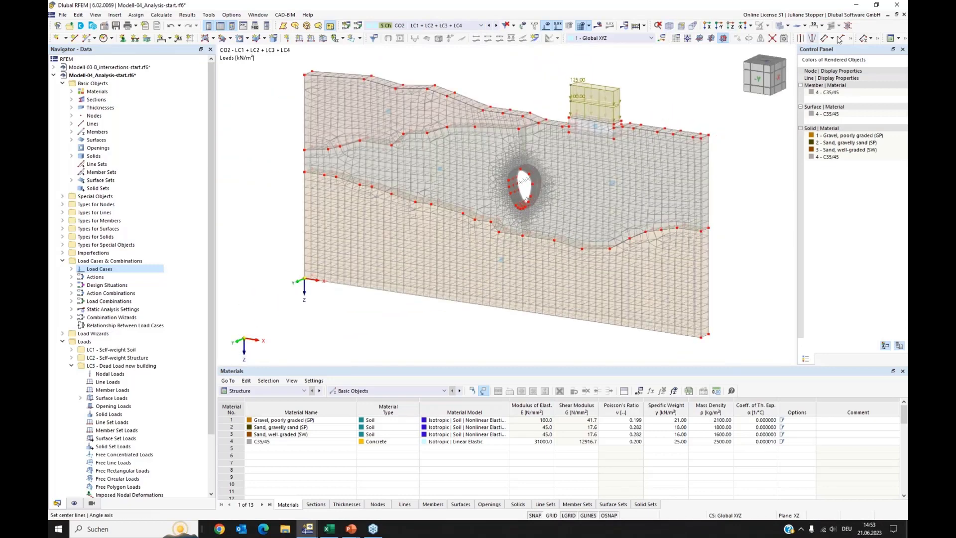
click(781, 25)
click(757, 79)
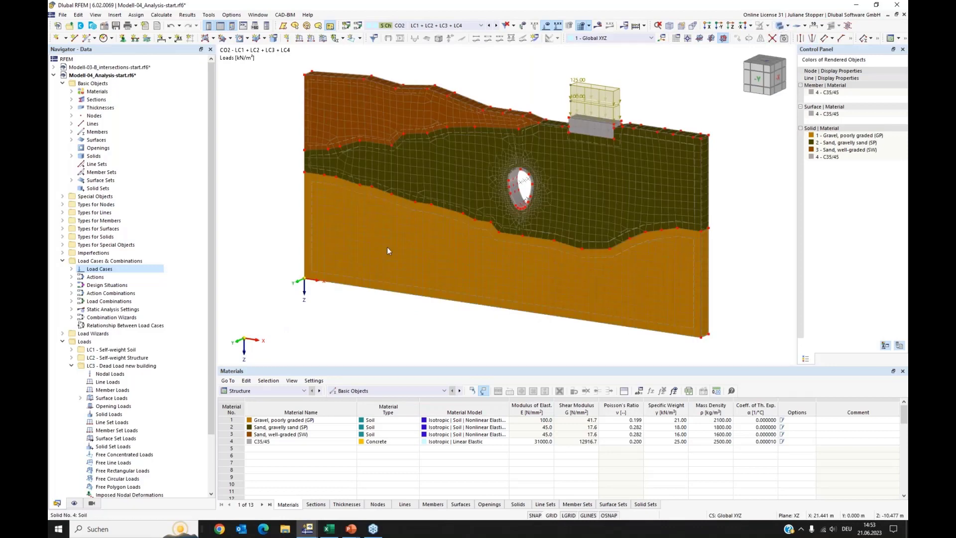
click(62, 261)
click(62, 277)
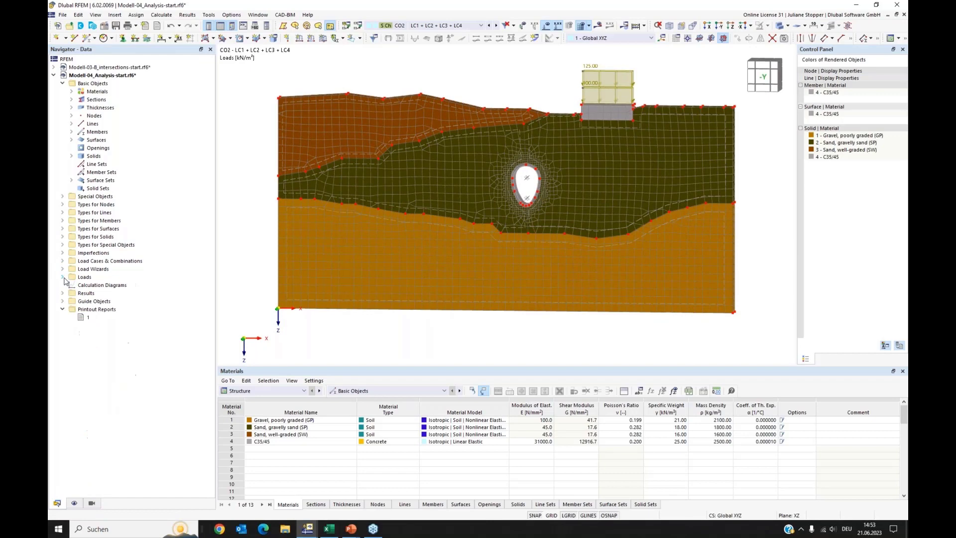
right_click(90, 312)
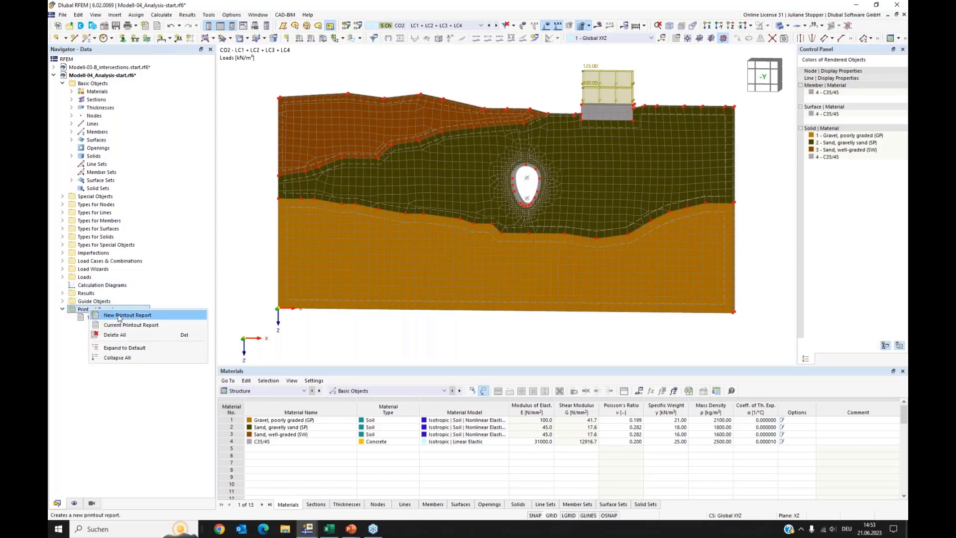
click(120, 316)
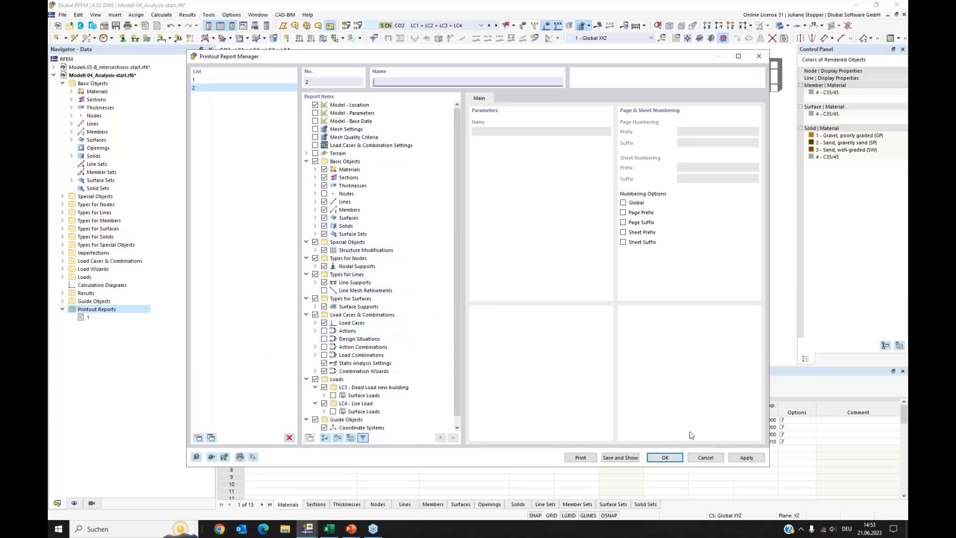
click(705, 458)
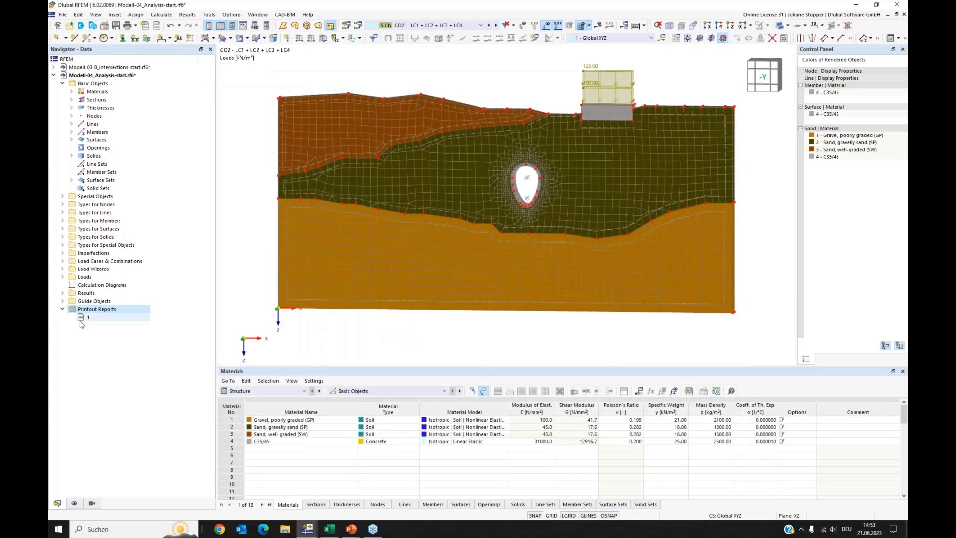
Open printout report 1 and review its cover page, table of contents and first chapters.
click(83, 320)
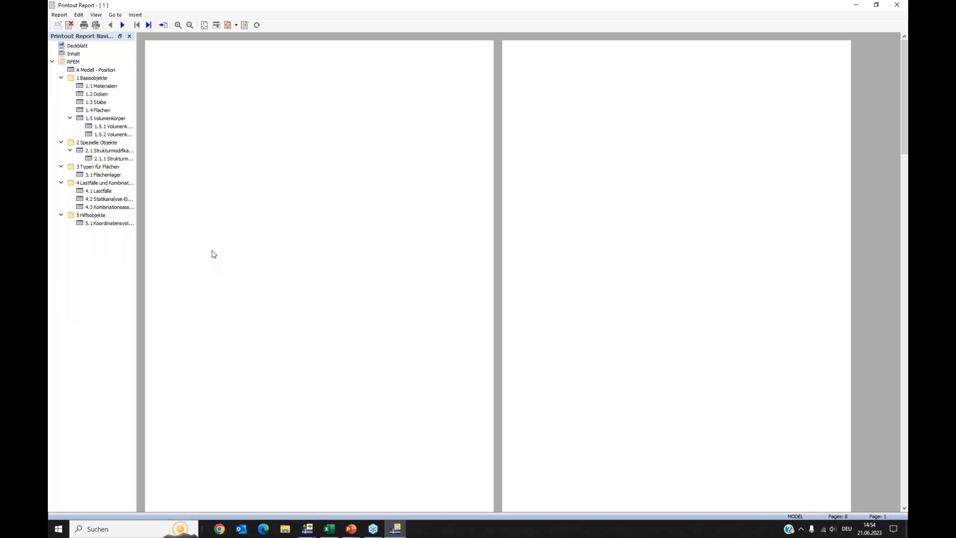
scroll(259, 241, down, 5)
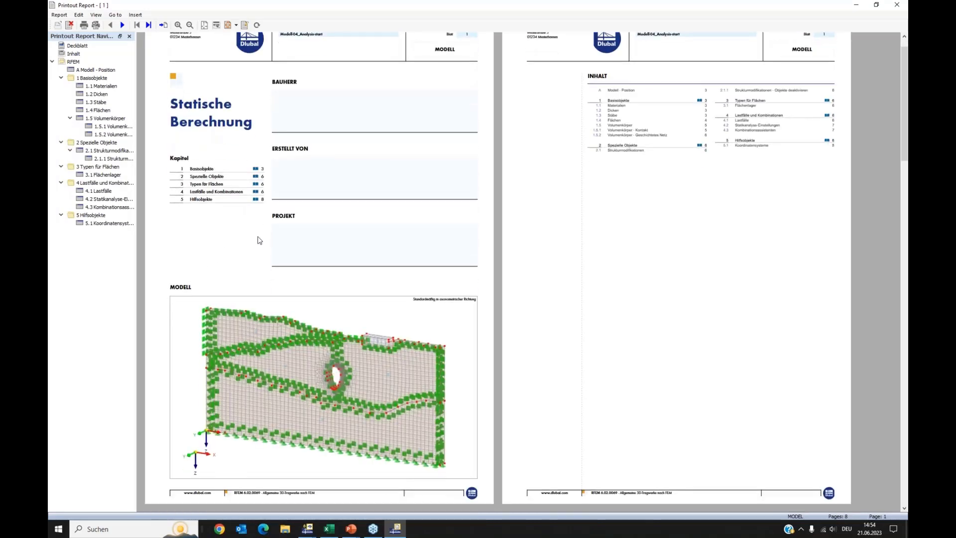
scroll(261, 242, down, 2)
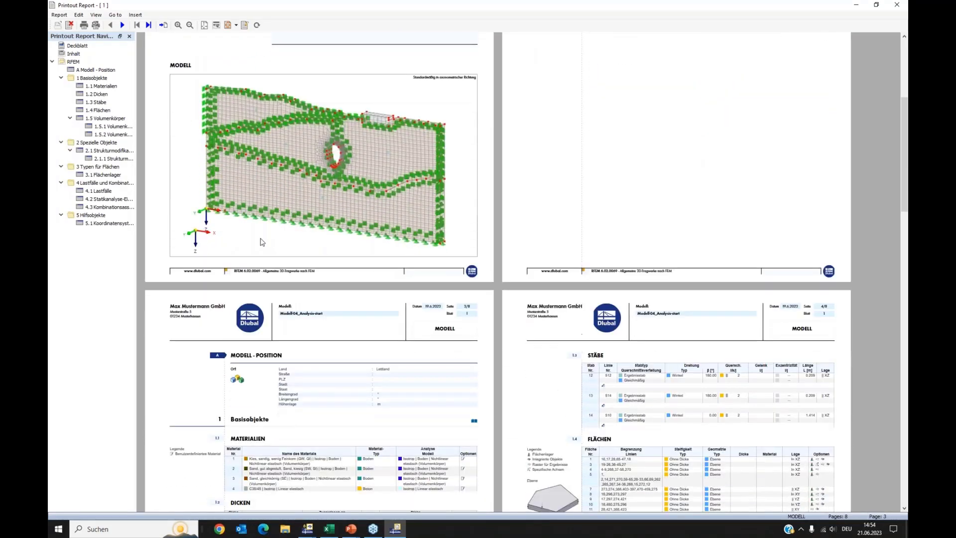
scroll(260, 239, up, 5)
scroll(259, 238, up, 1)
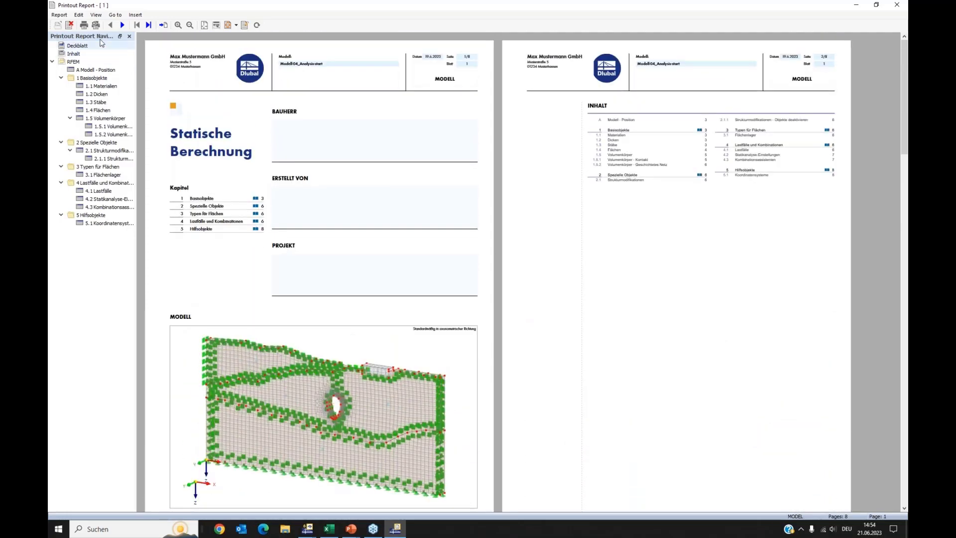
Set the language of printout report 1 to English and close the report.
click(79, 15)
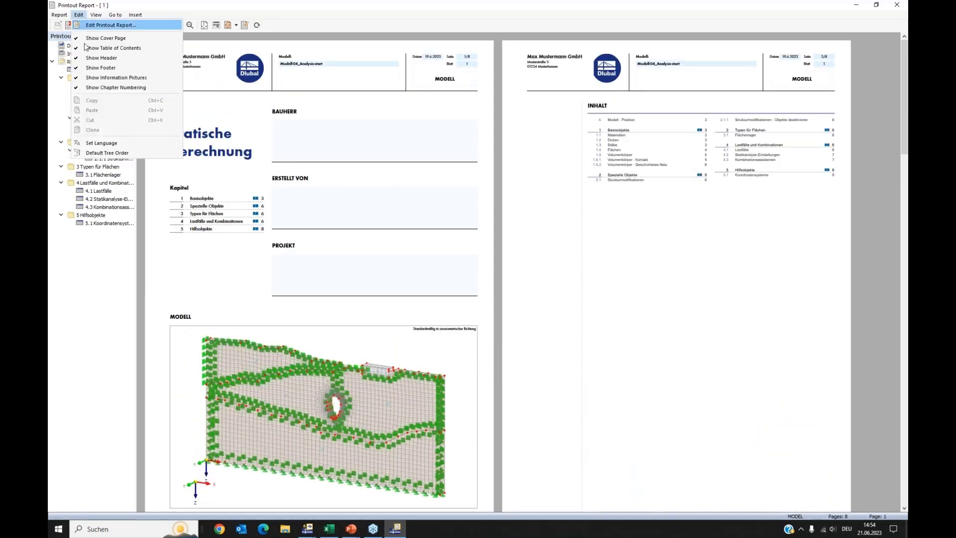
click(99, 144)
click(438, 196)
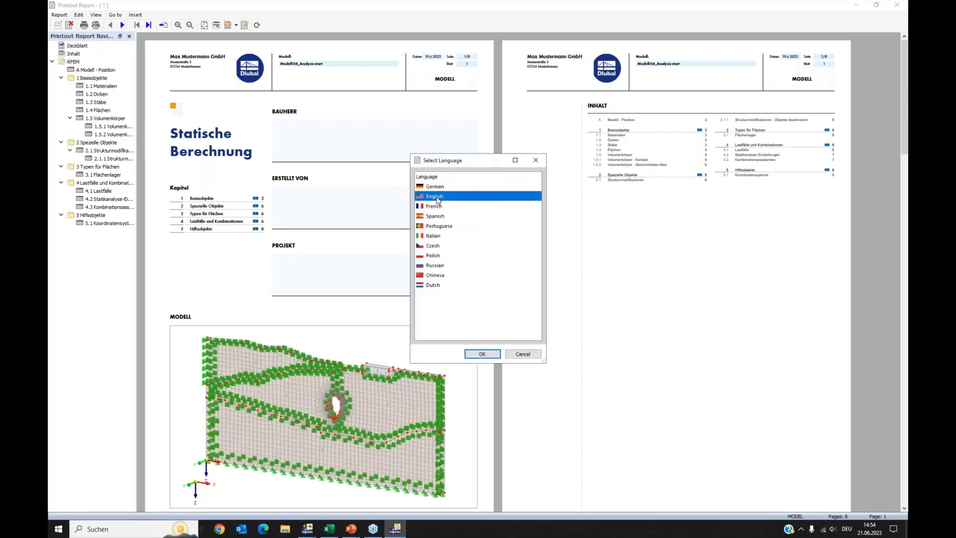
click(482, 354)
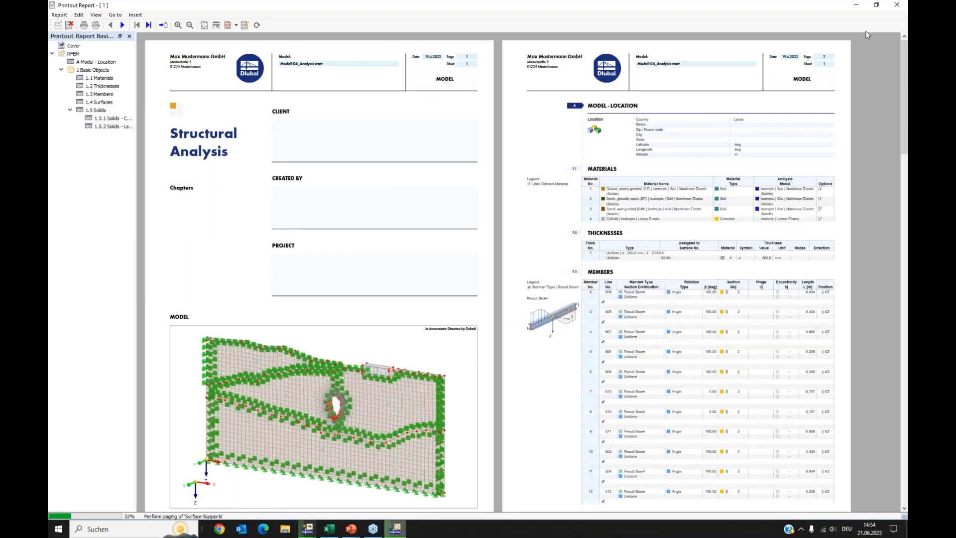
click(900, 8)
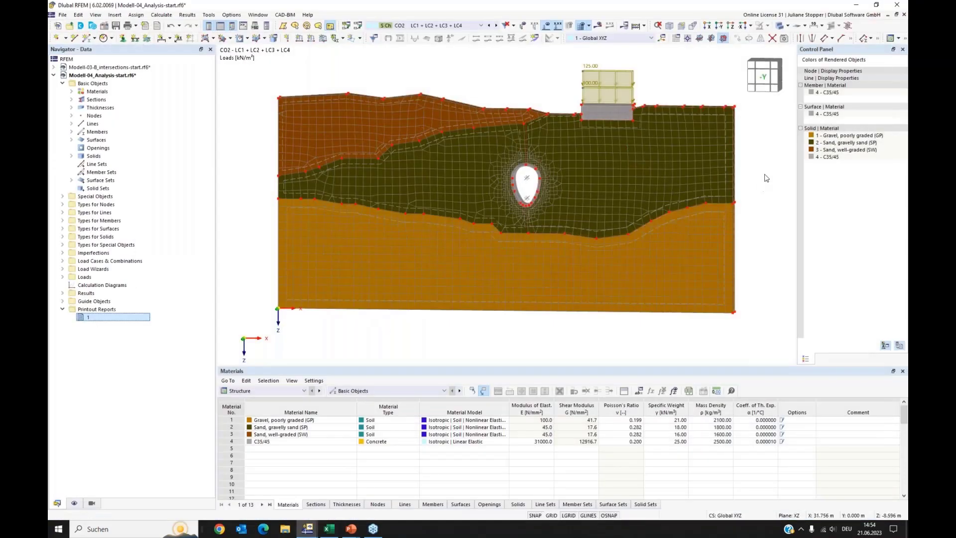
Send the current model view of CO2 as a graphic to printout report 1, printing the current window only.
click(63, 15)
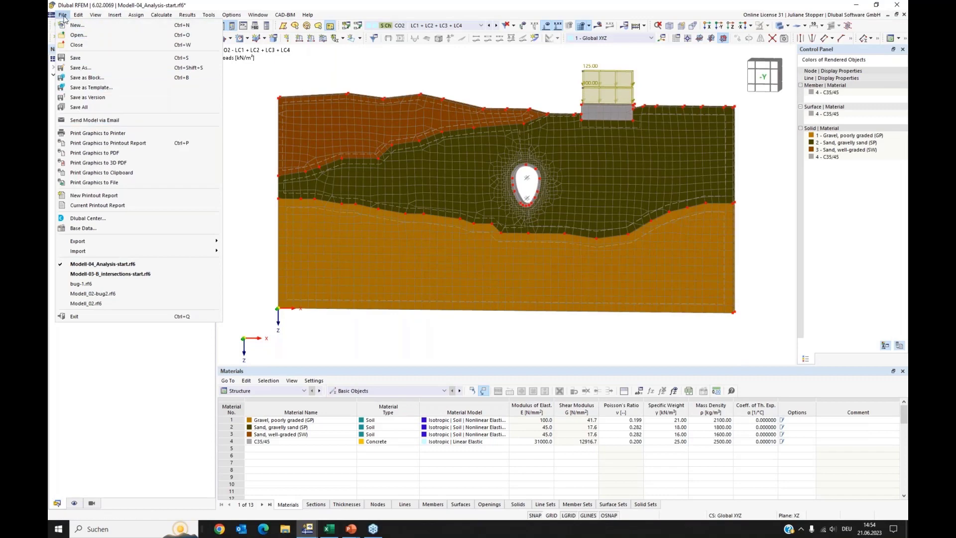
click(100, 143)
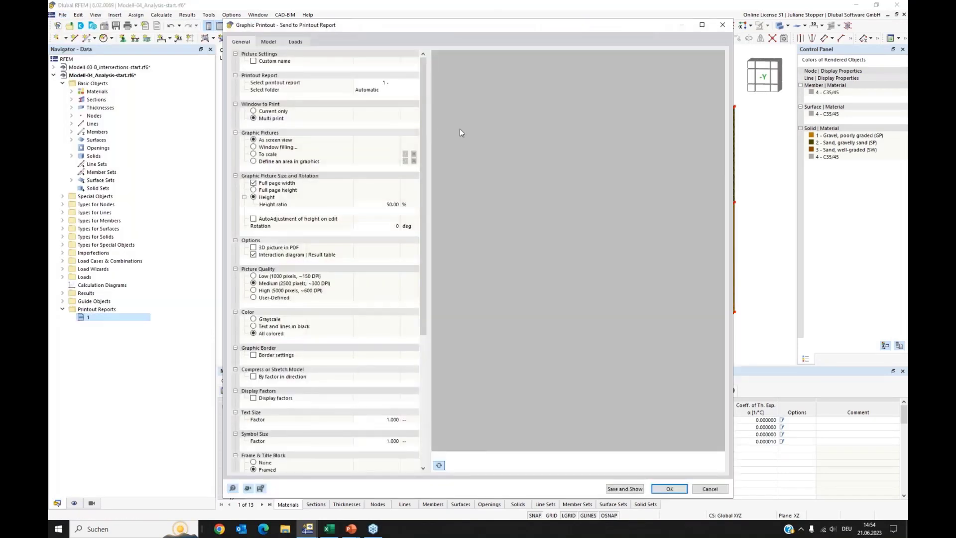
click(253, 112)
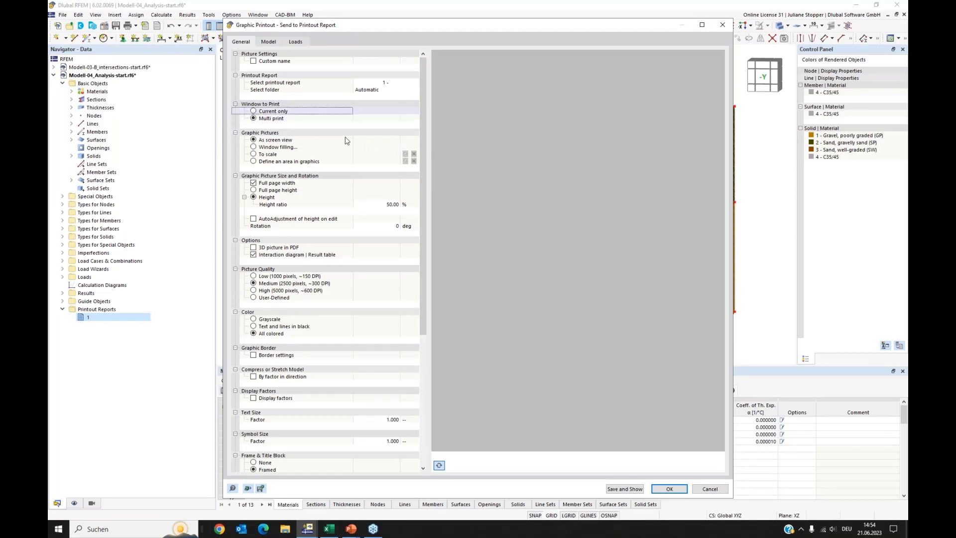
click(254, 111)
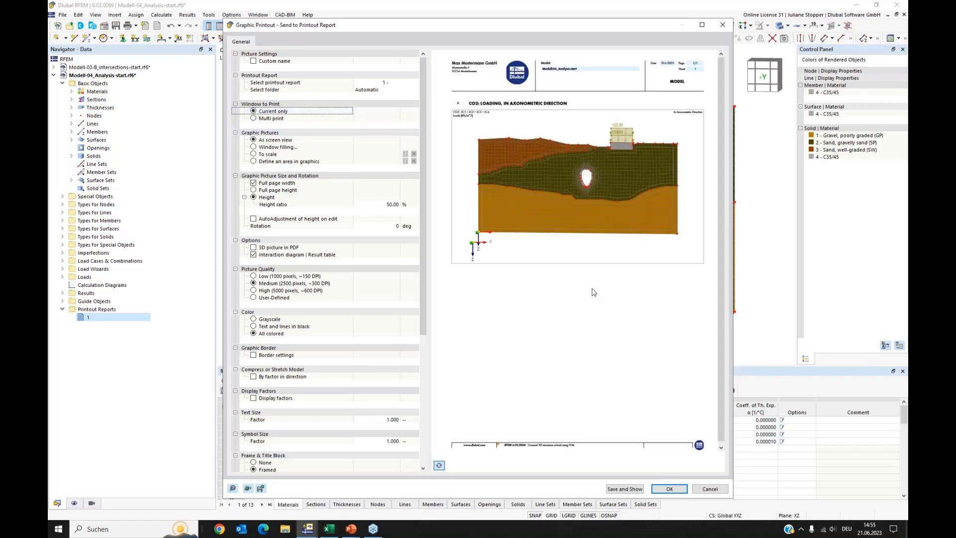
click(670, 491)
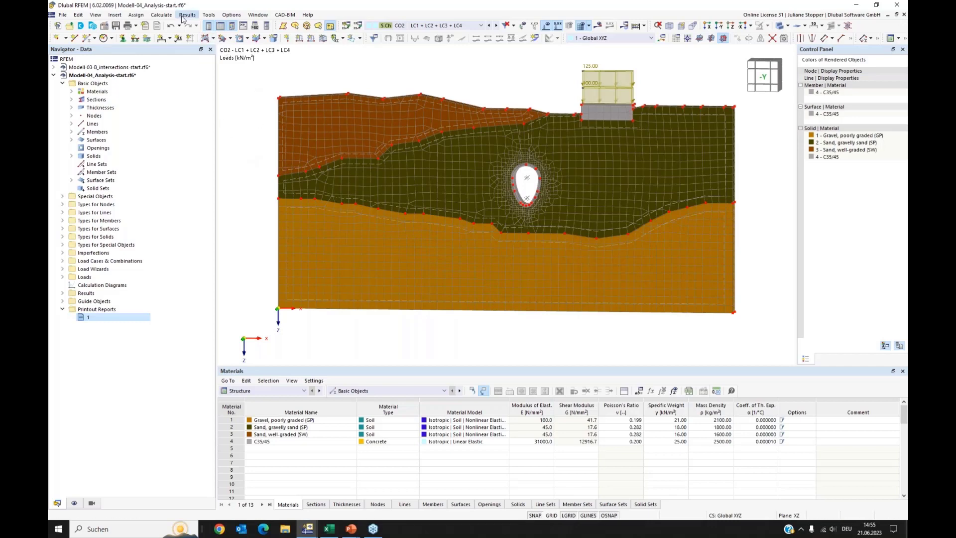
Calculate load combination CO4 (LC1 + LC2) on its own.
click(162, 15)
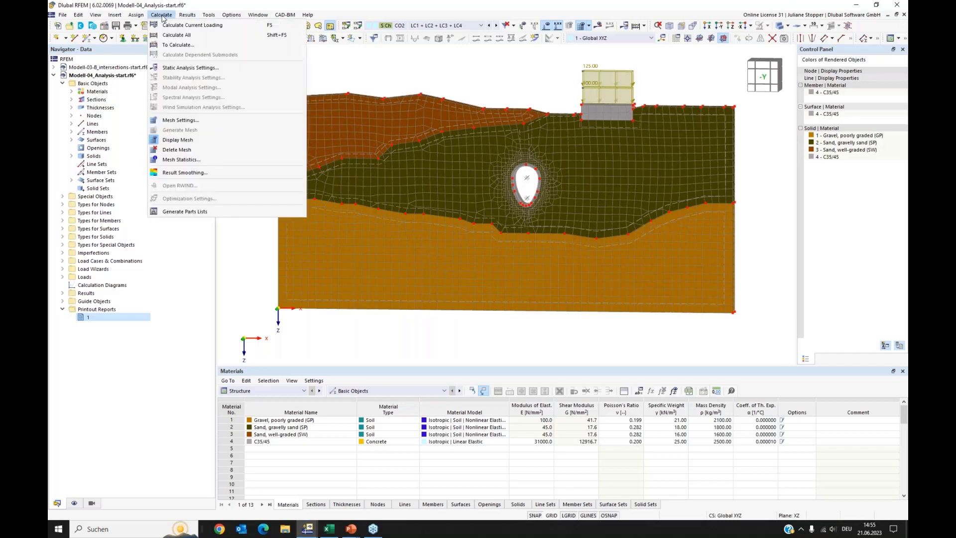
click(173, 45)
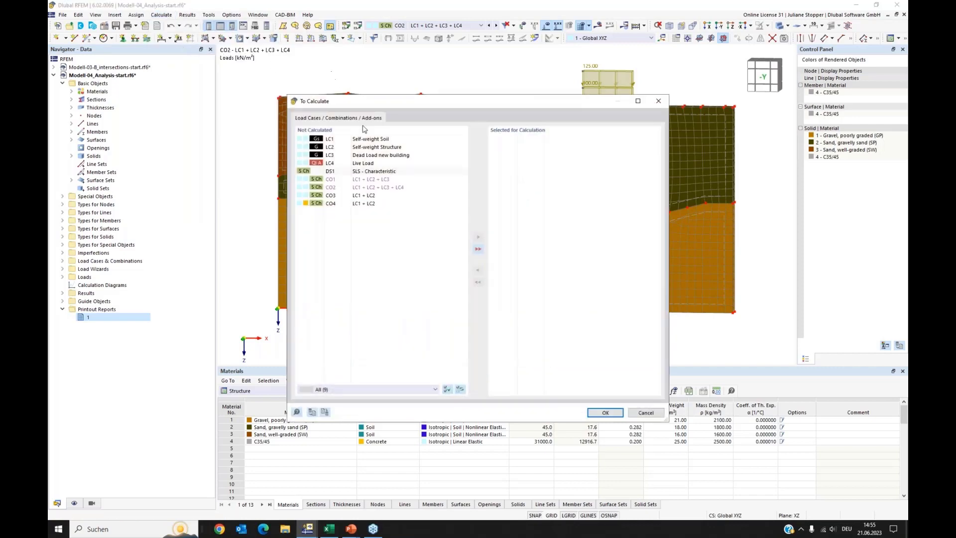
click(333, 204)
click(478, 237)
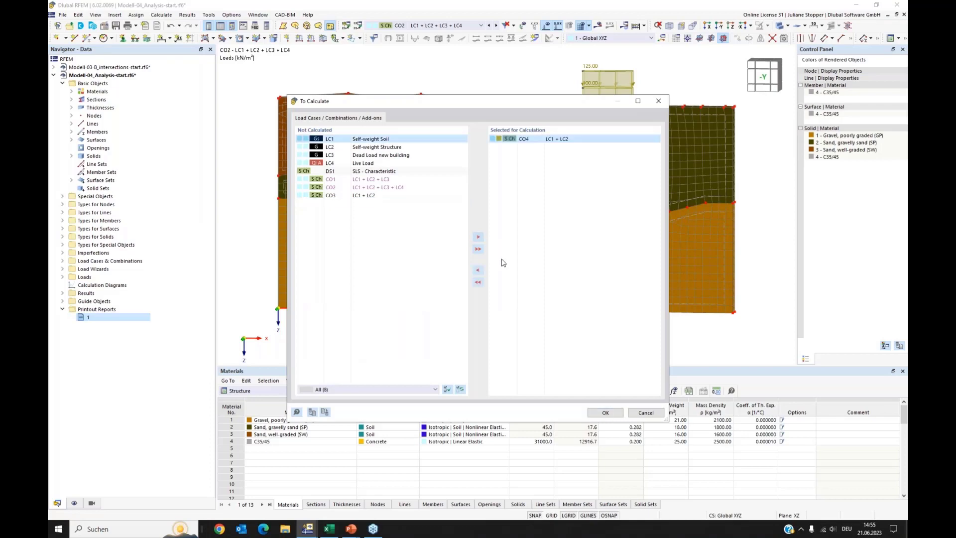
click(613, 412)
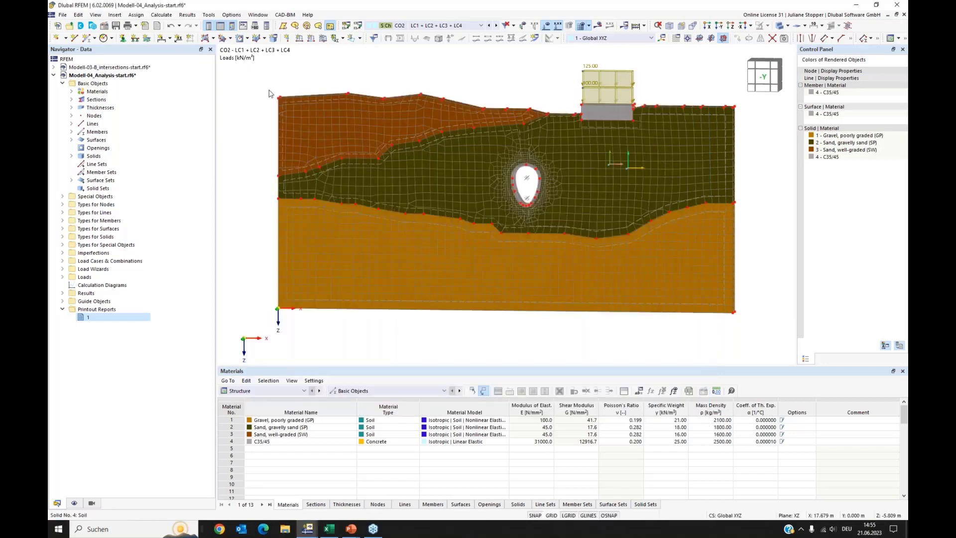
Calculate design situation DS1 SLS - Characteristic.
click(162, 14)
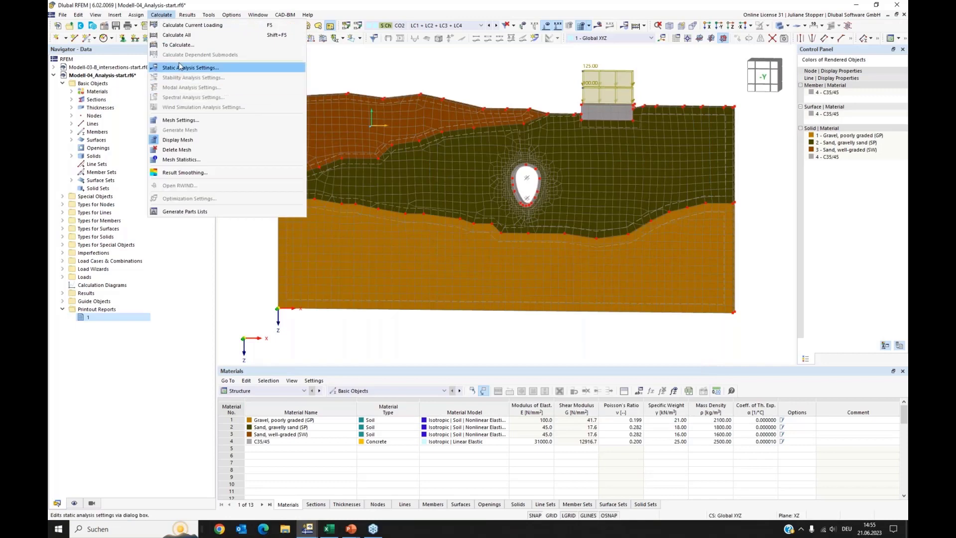
click(176, 44)
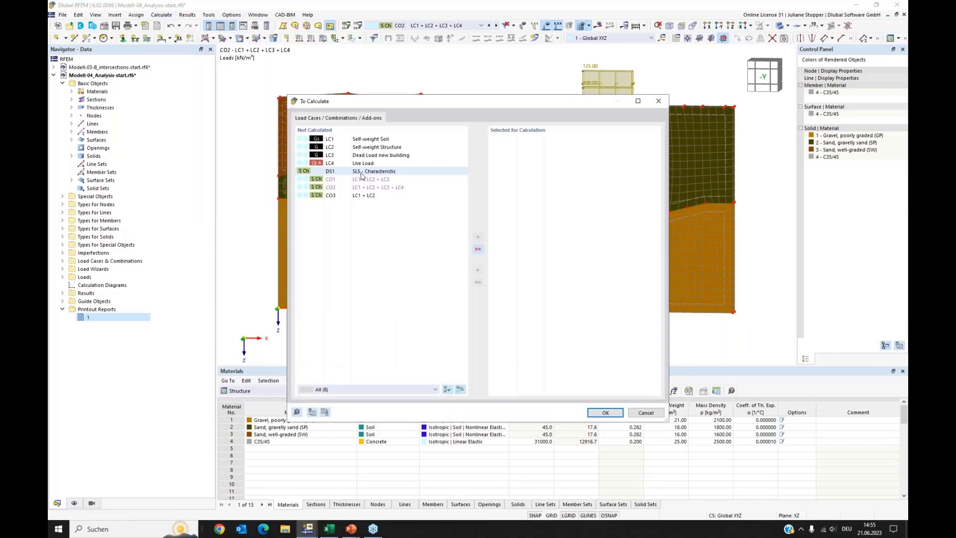
click(360, 173)
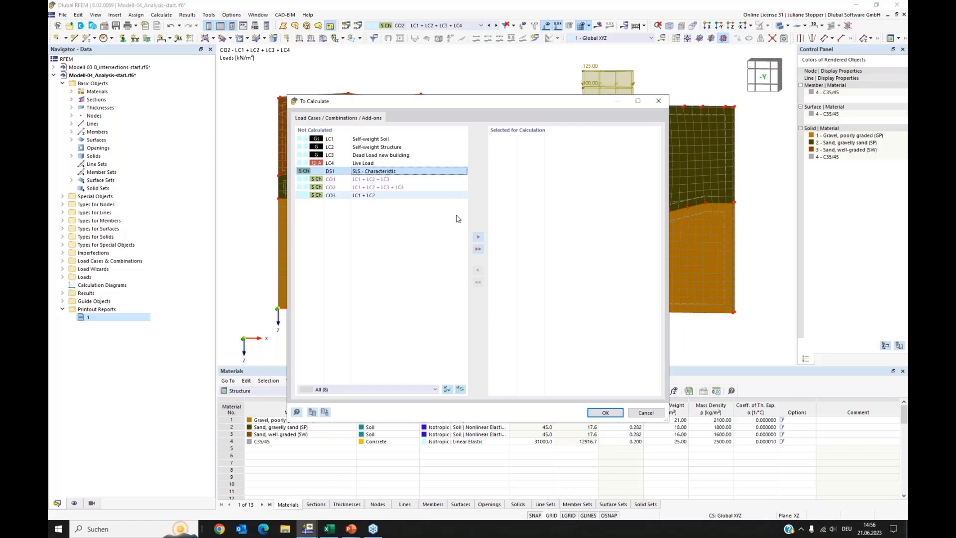
click(477, 238)
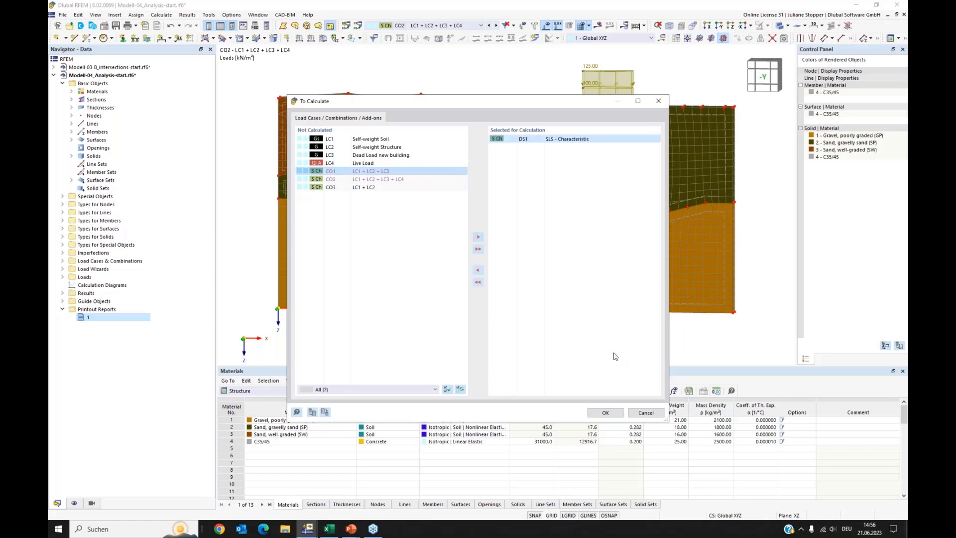
click(605, 413)
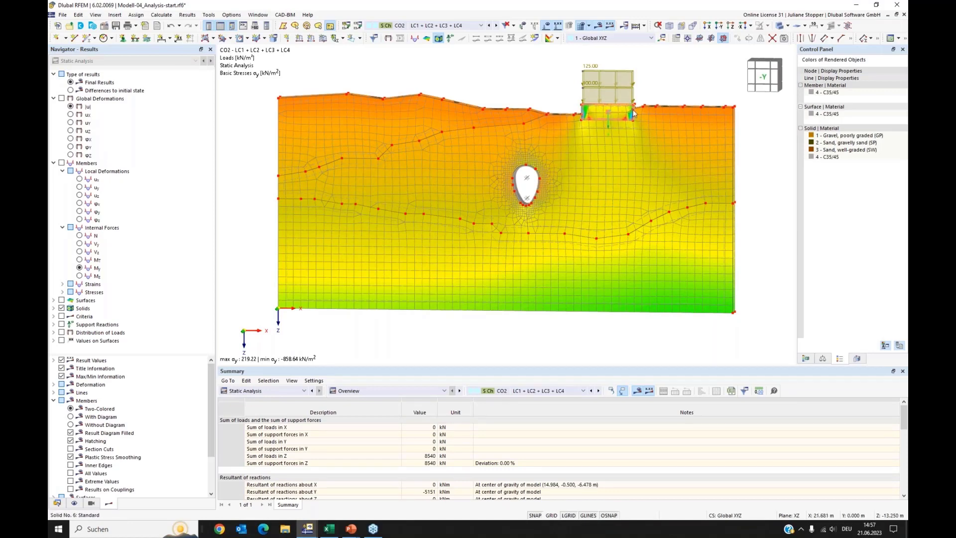
Limit the solid results to object selection OS5 and show the basic stresses for load combination CO3.
click(858, 359)
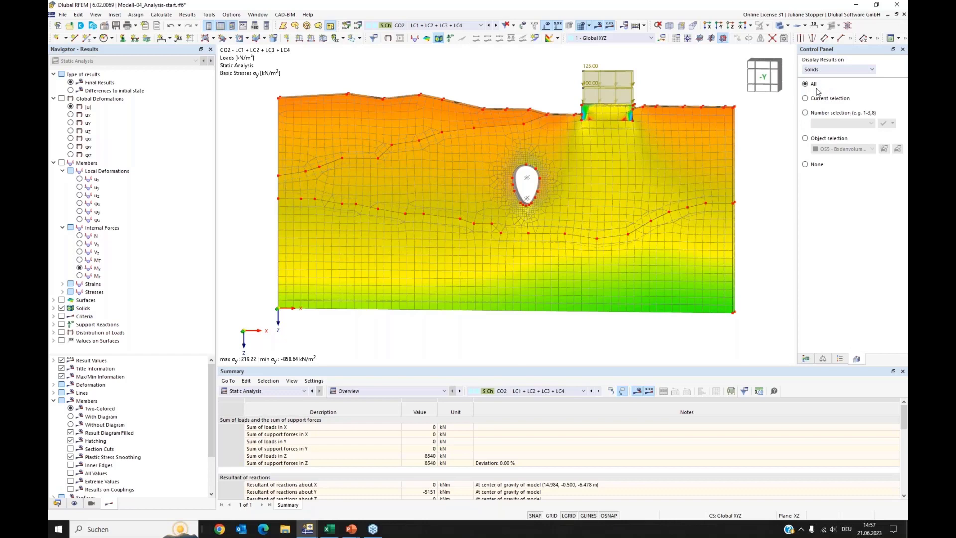
click(805, 139)
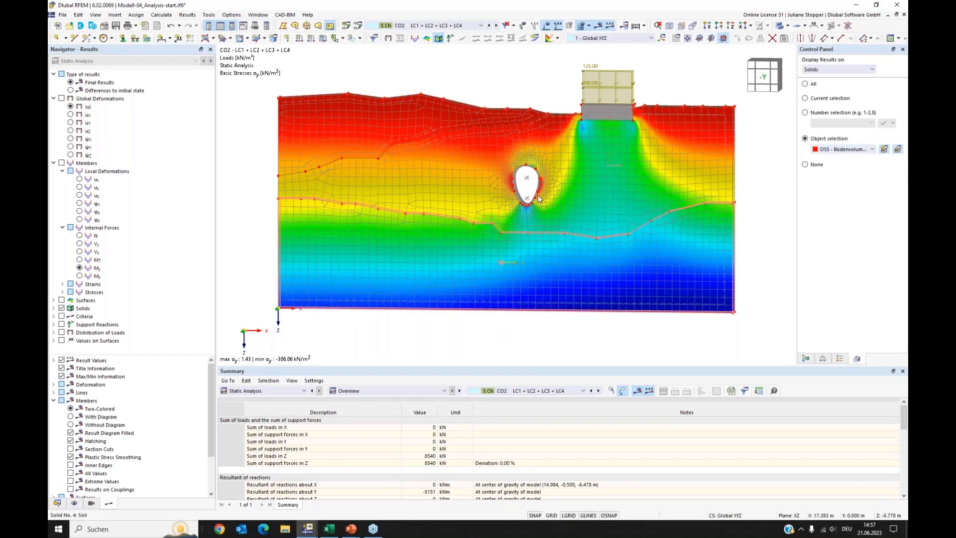
click(481, 25)
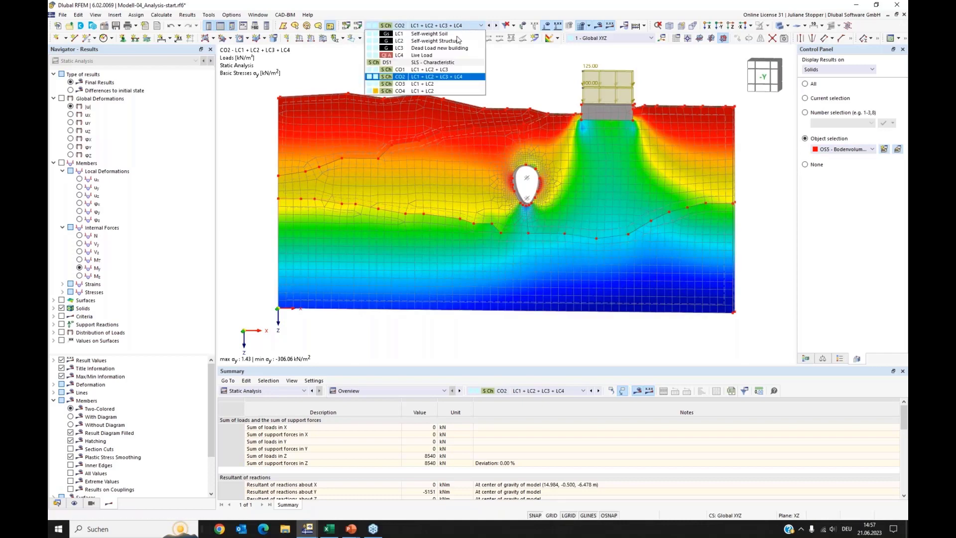
key(Escape)
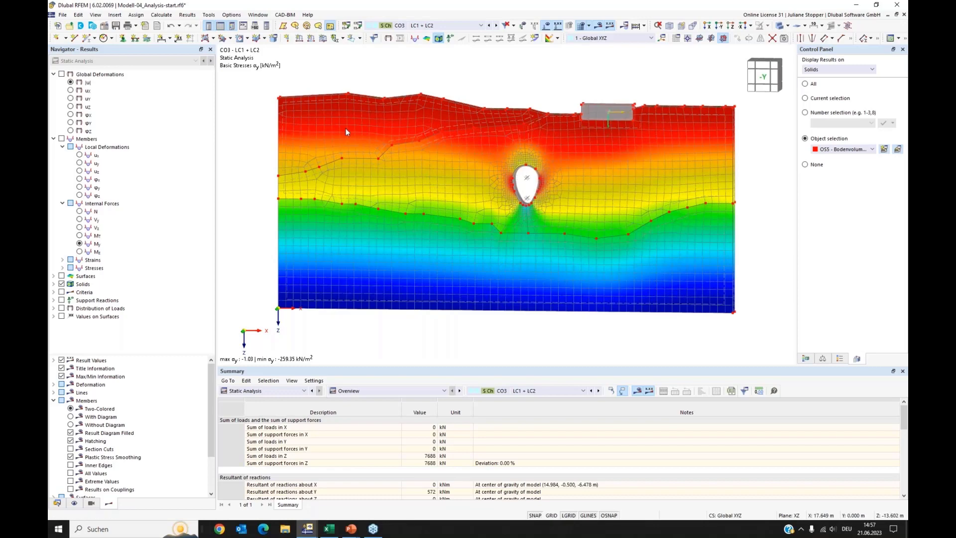
Display the global deformations |u| of CO3 on a wireframe model with the FE mesh hidden.
click(62, 74)
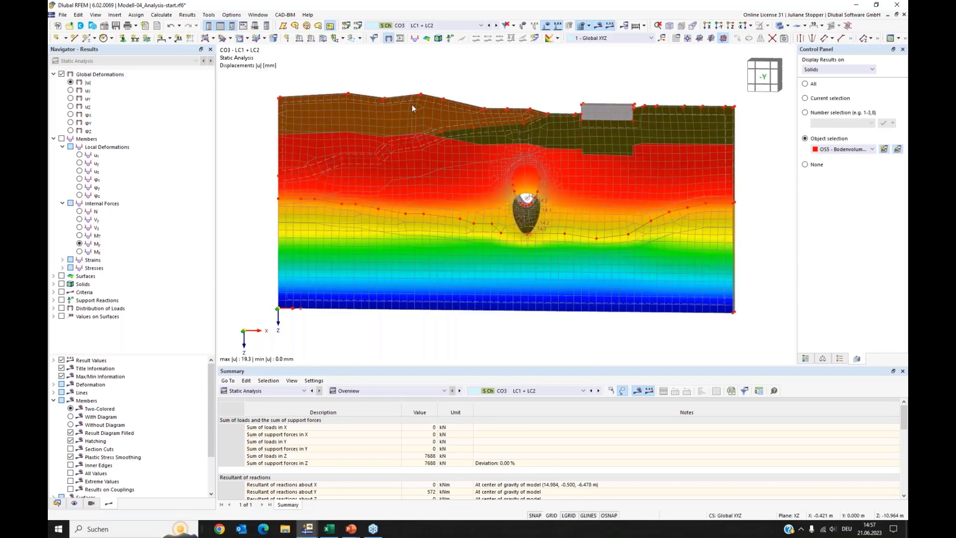
click(780, 26)
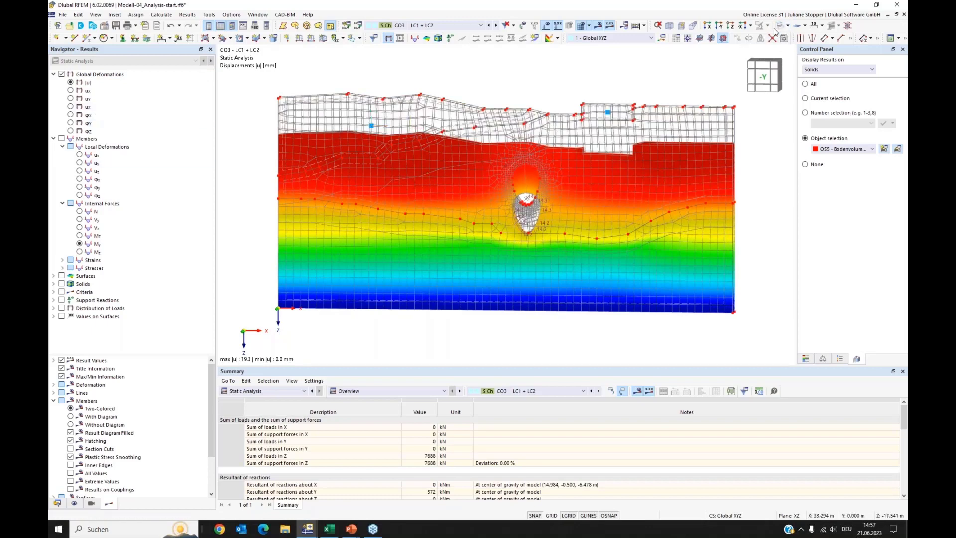
click(581, 26)
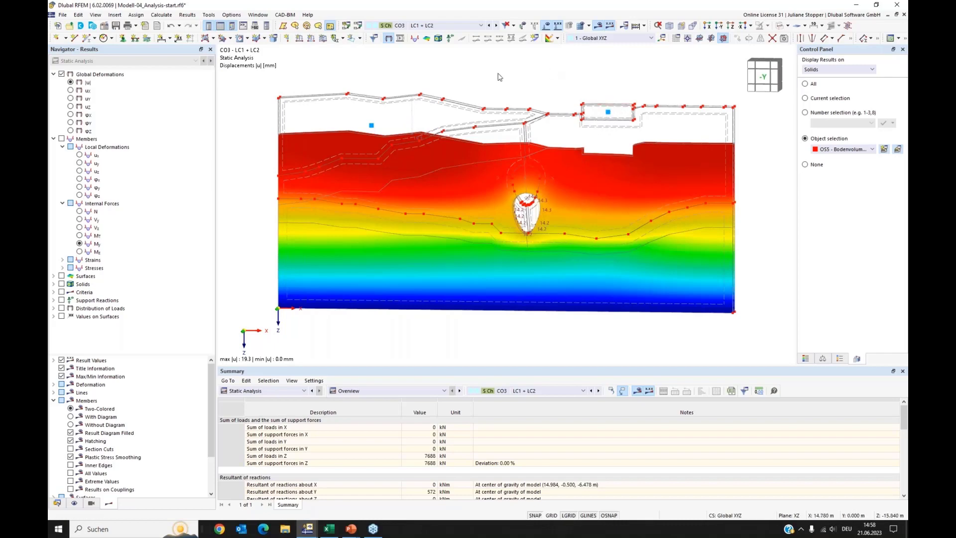
Switch the results to load combination CO4 and display the solids' basic stresses σy.
click(450, 26)
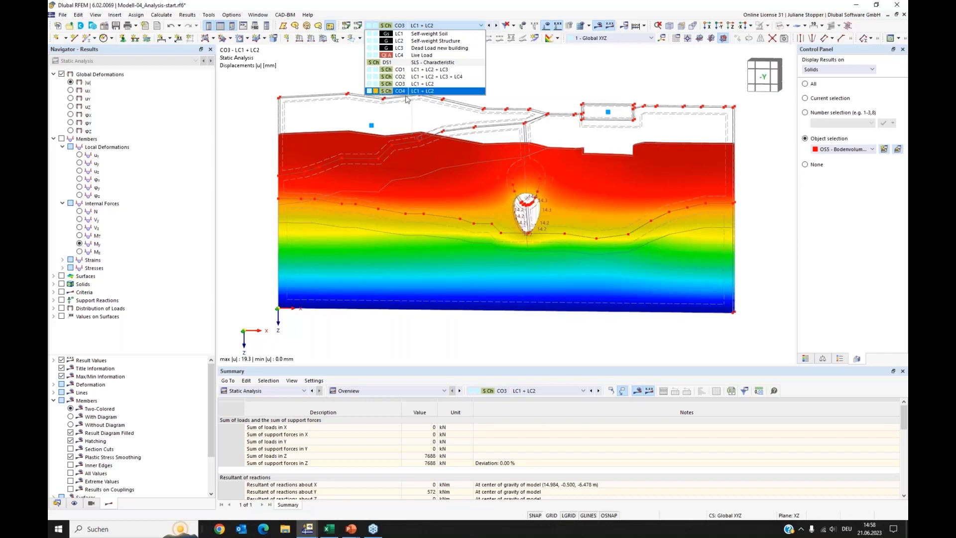
click(427, 92)
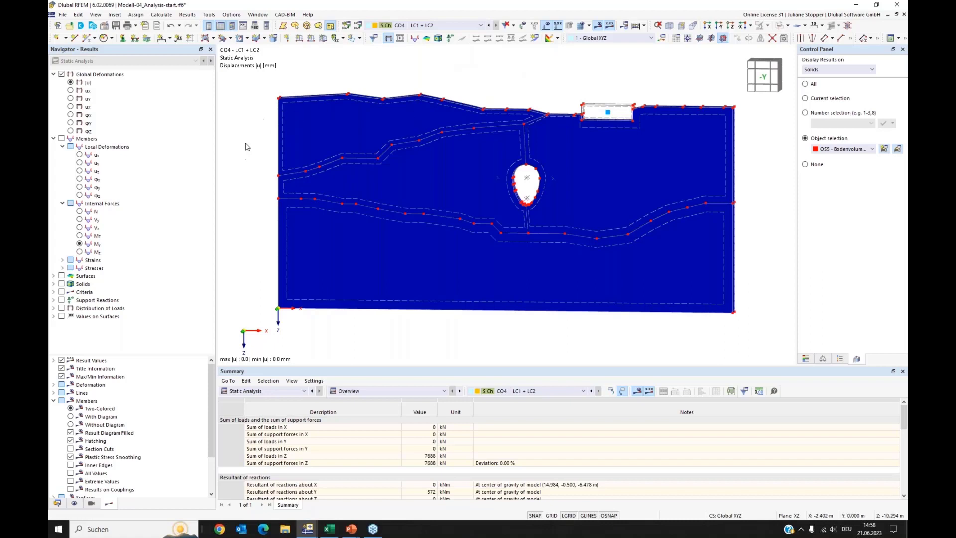
click(53, 284)
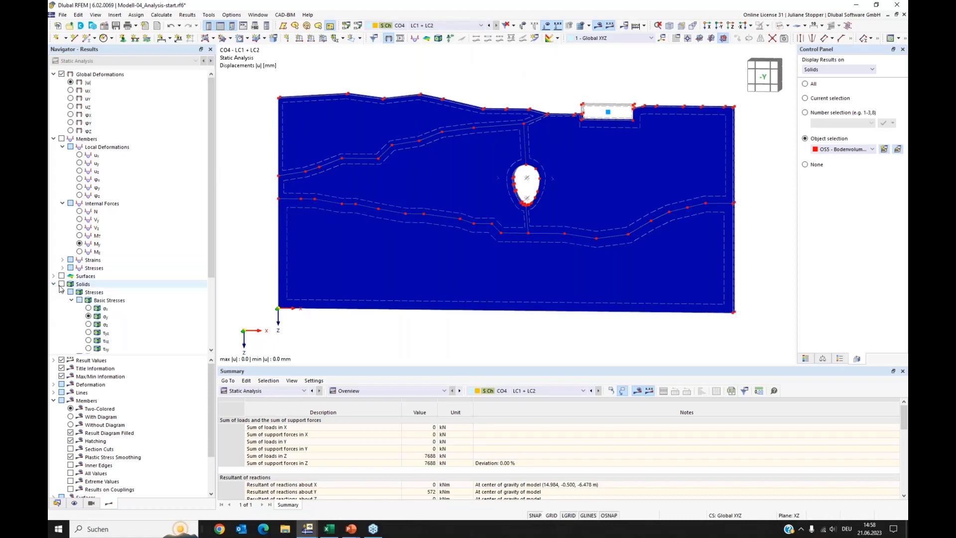
click(61, 284)
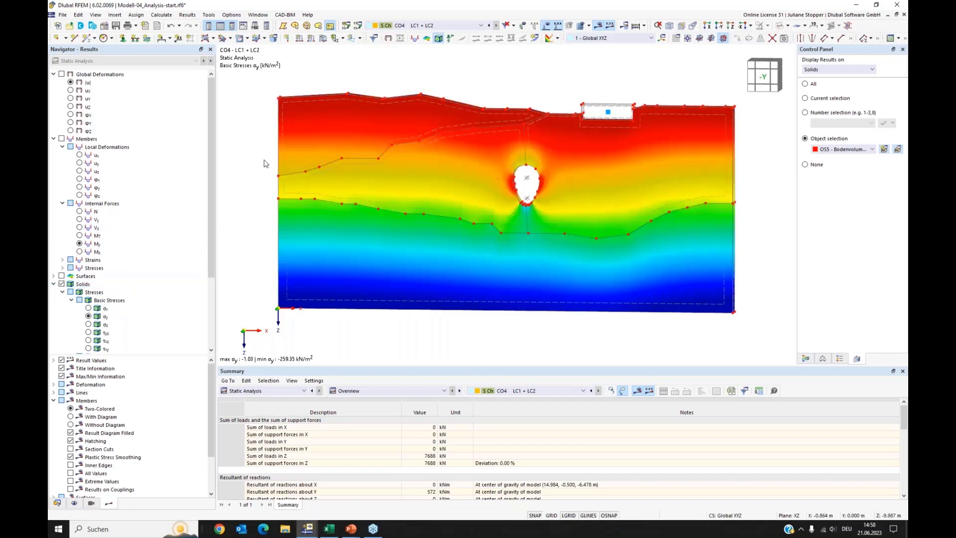
Compare the basic stresses σy of load combinations CO3 and CO4.
click(445, 25)
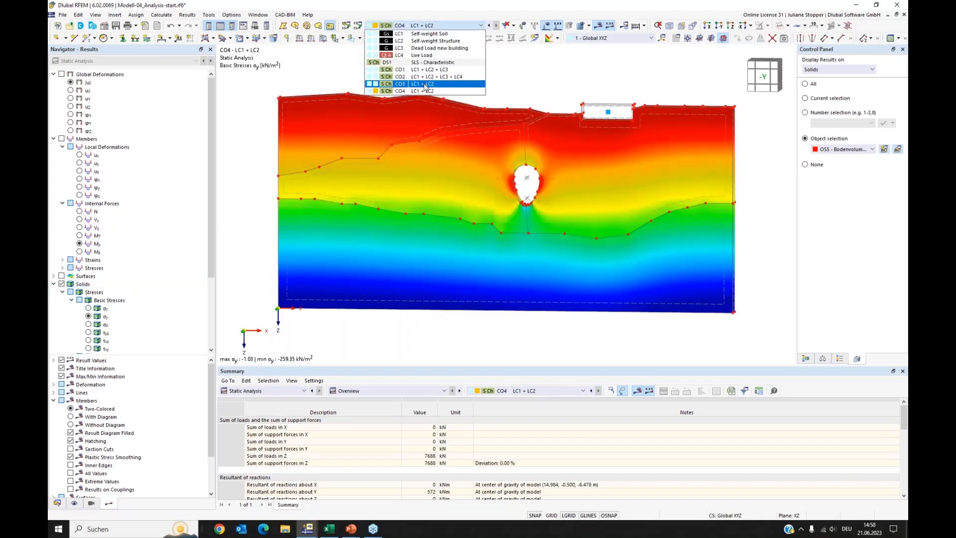
click(427, 88)
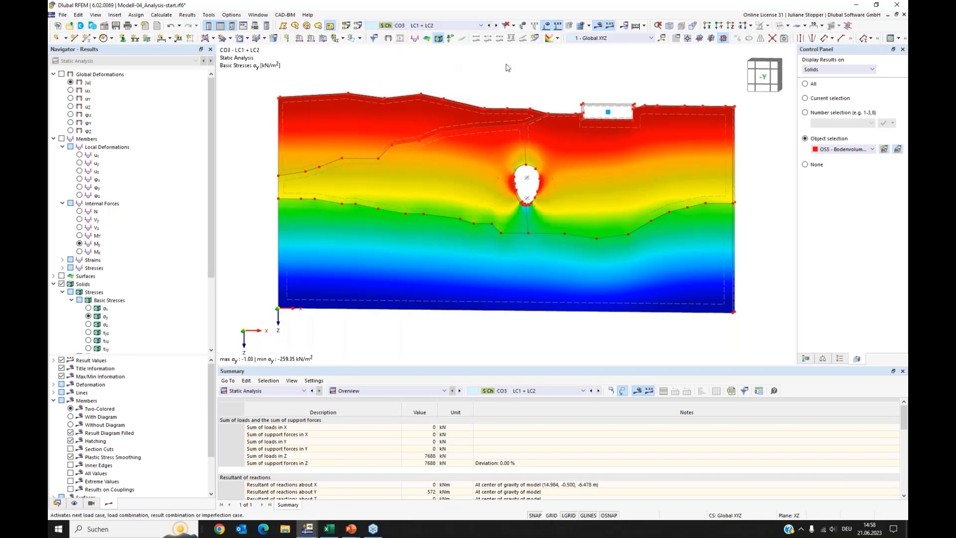
click(497, 26)
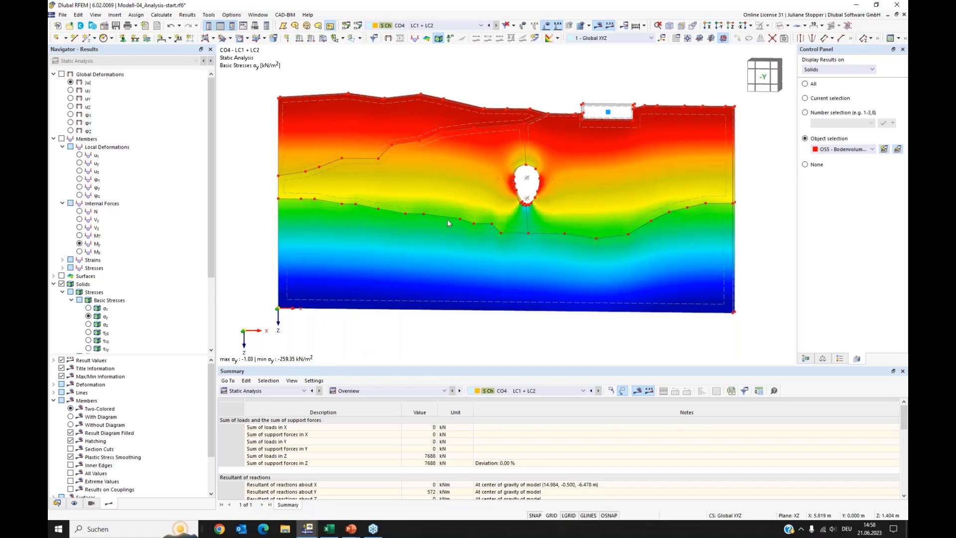
Send the CO4 basic stress σy graphic to printout report 1.
click(441, 25)
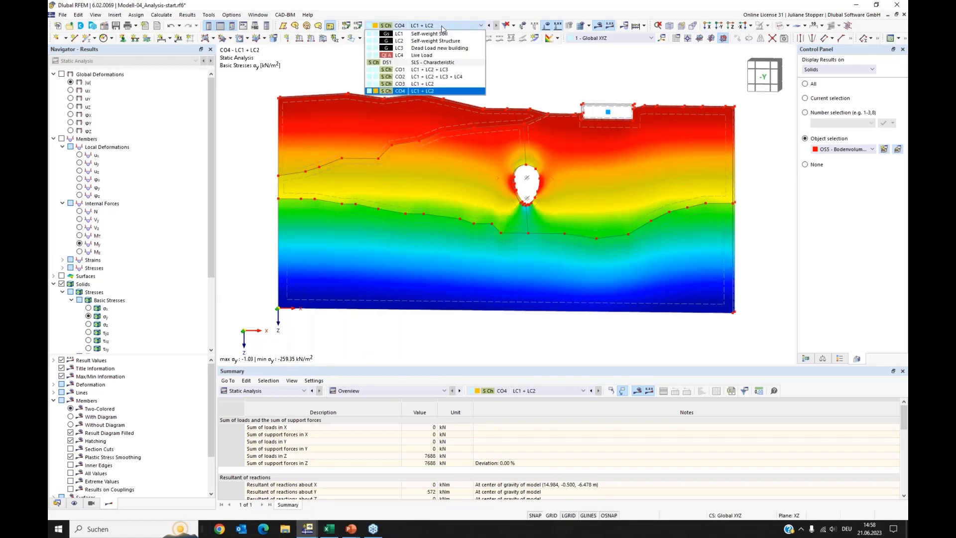
click(534, 70)
click(63, 15)
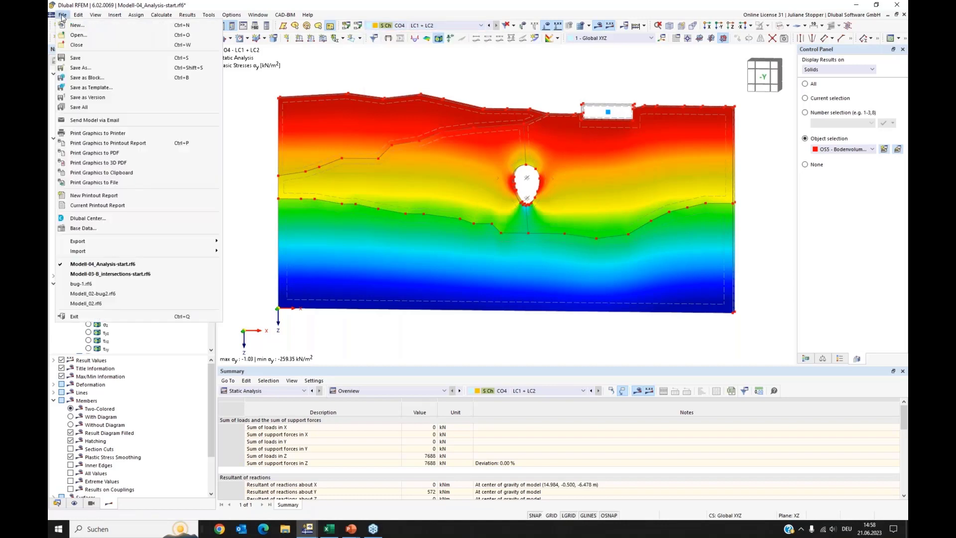
click(90, 143)
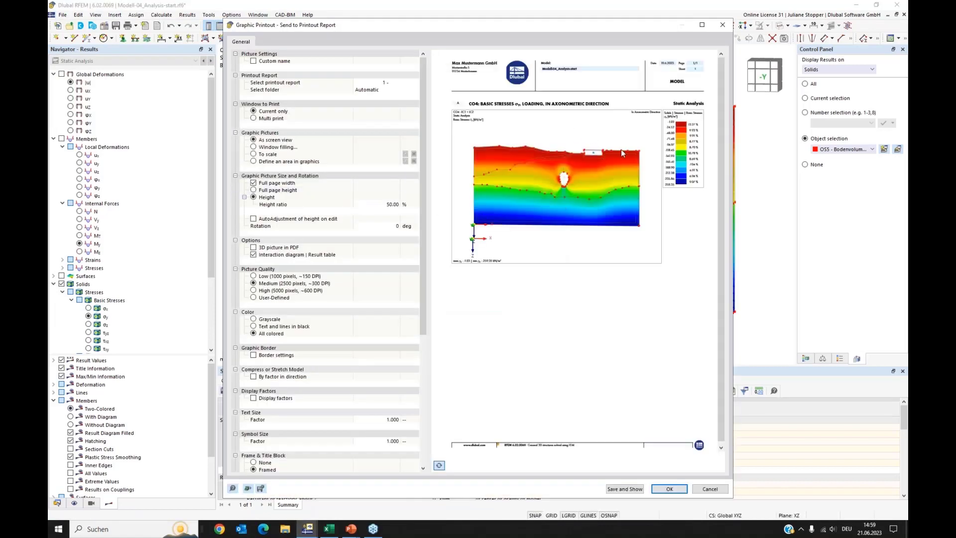
click(670, 489)
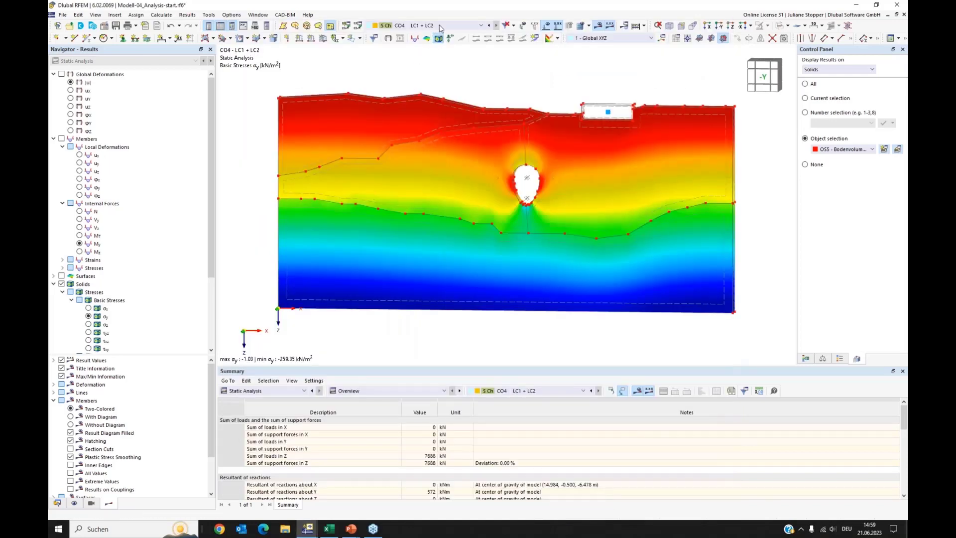
Display the global deformations |u| of load combination CO2 with their colour scale.
click(439, 26)
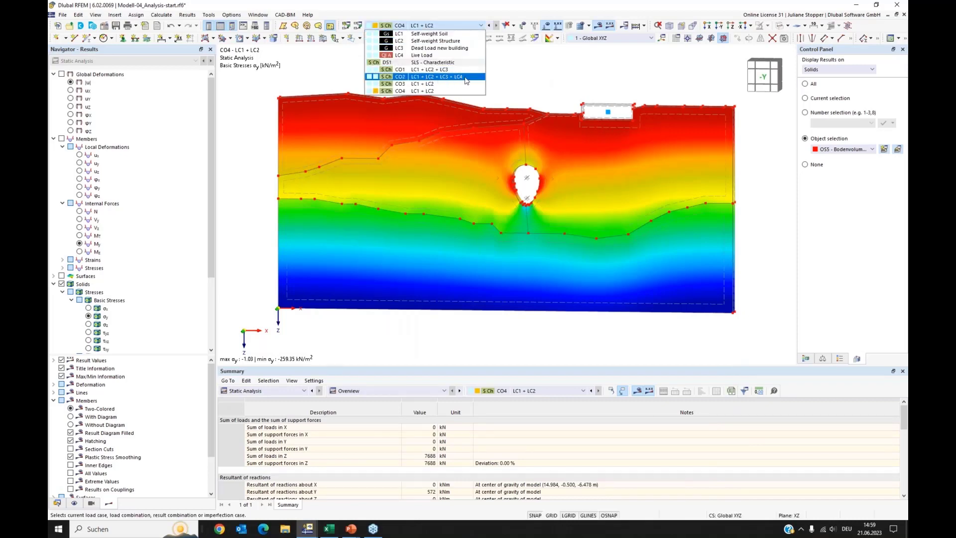
click(552, 72)
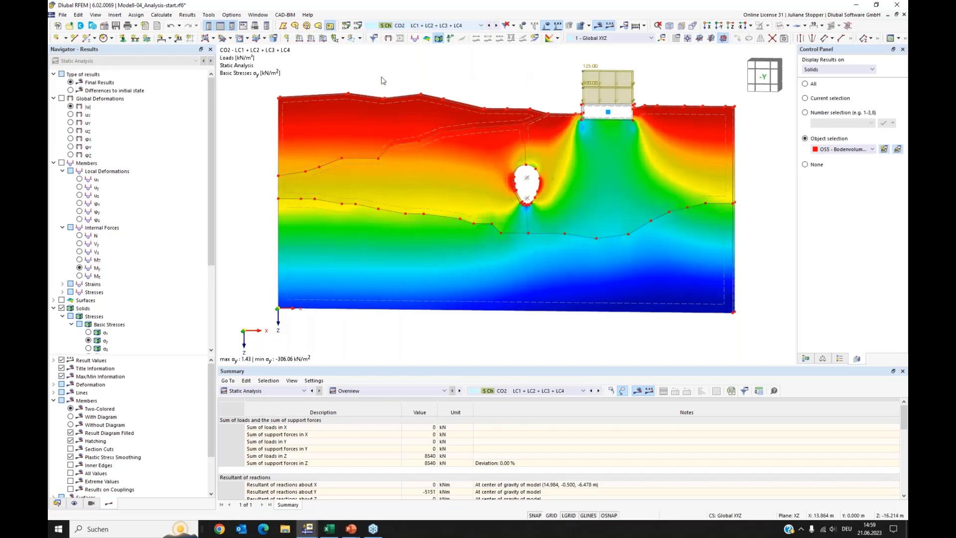
click(62, 99)
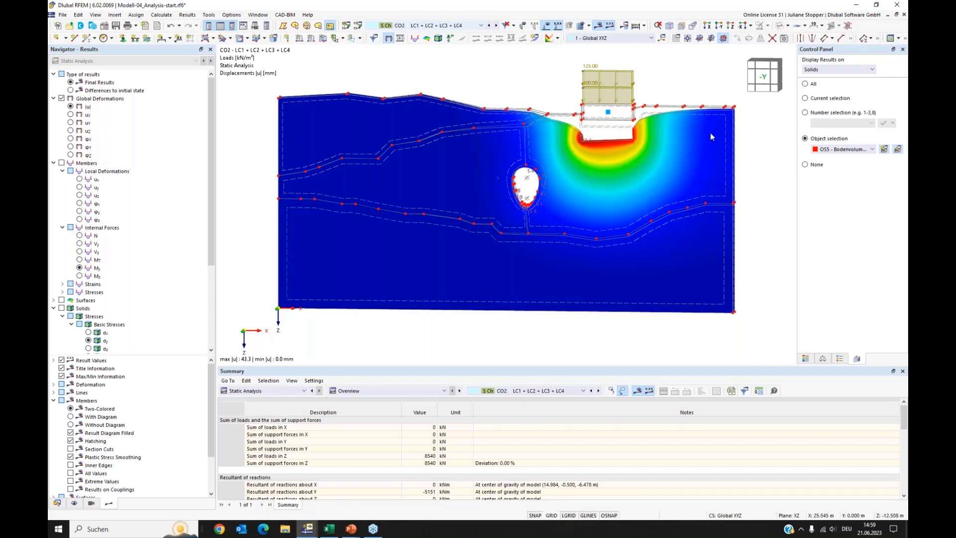
click(806, 359)
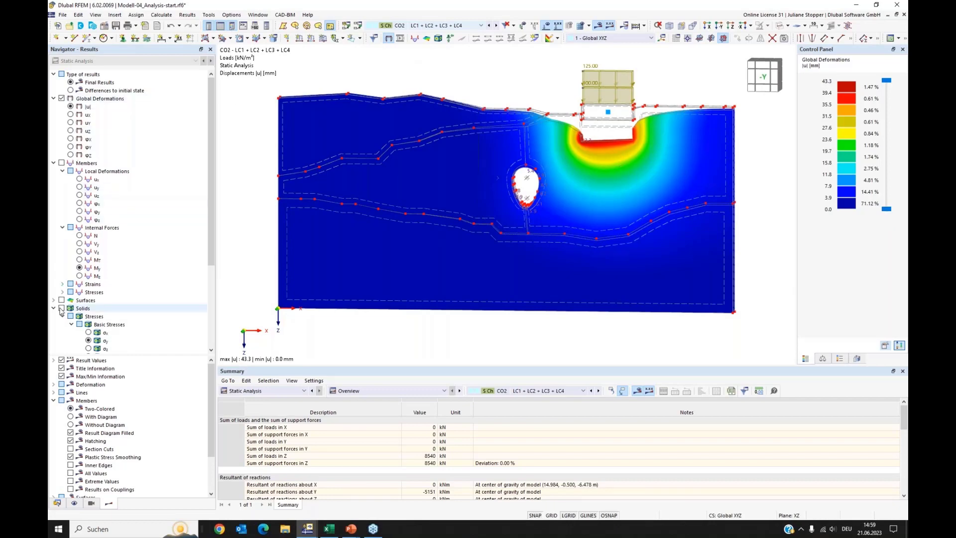
Display the solids' basic stresses σy of CO2 as differences to the initial state.
click(54, 163)
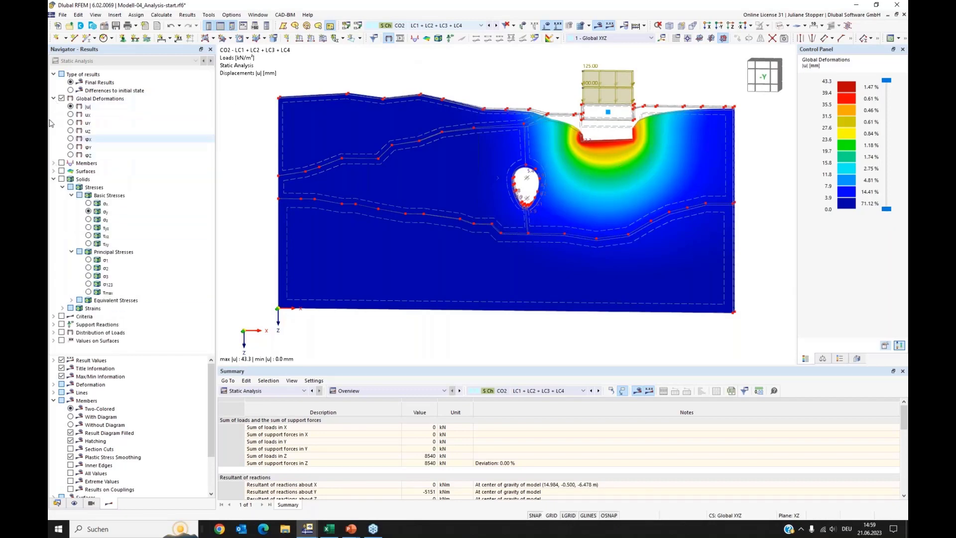
click(53, 98)
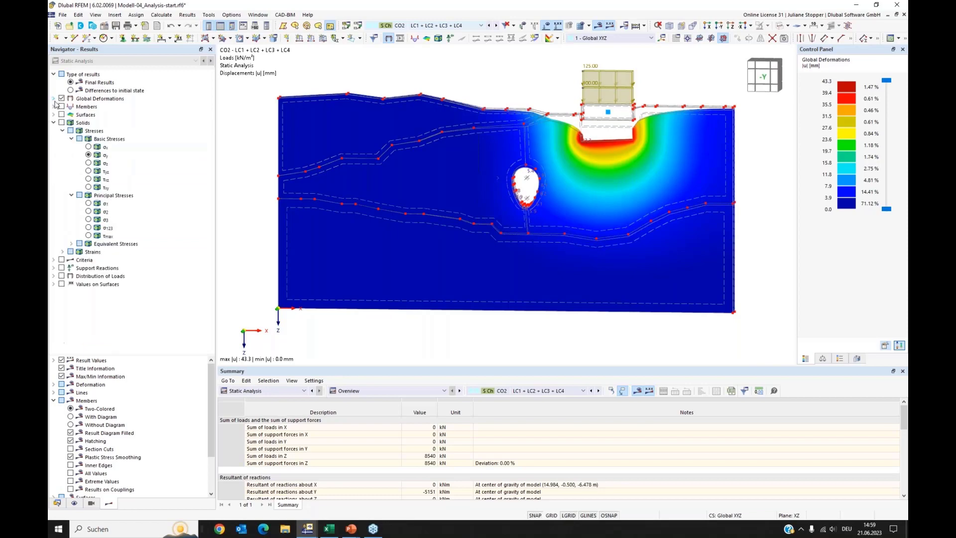
click(70, 131)
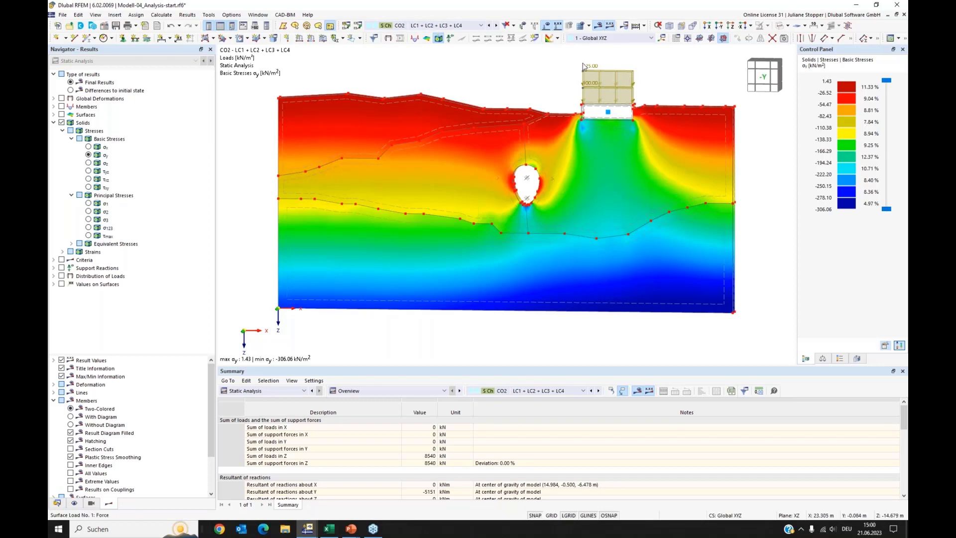
click(72, 91)
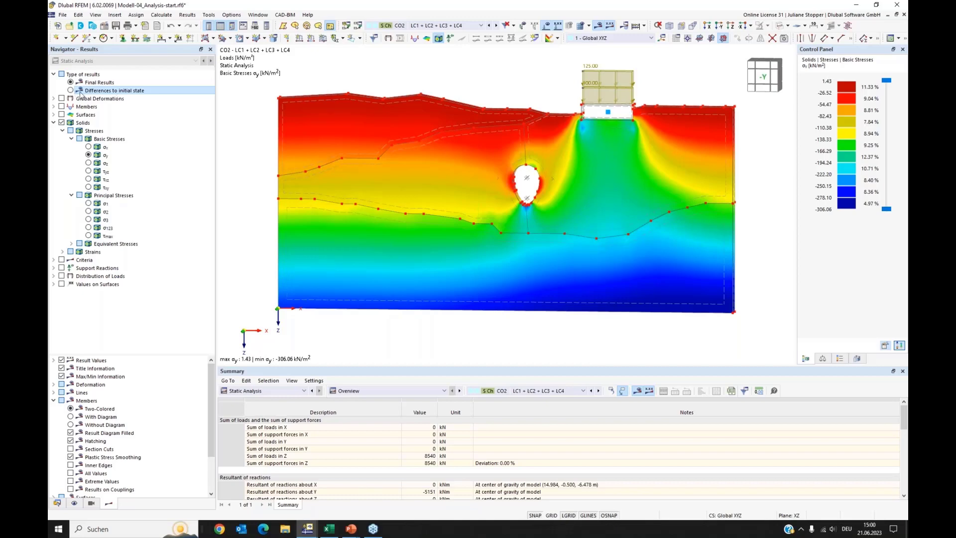
click(82, 92)
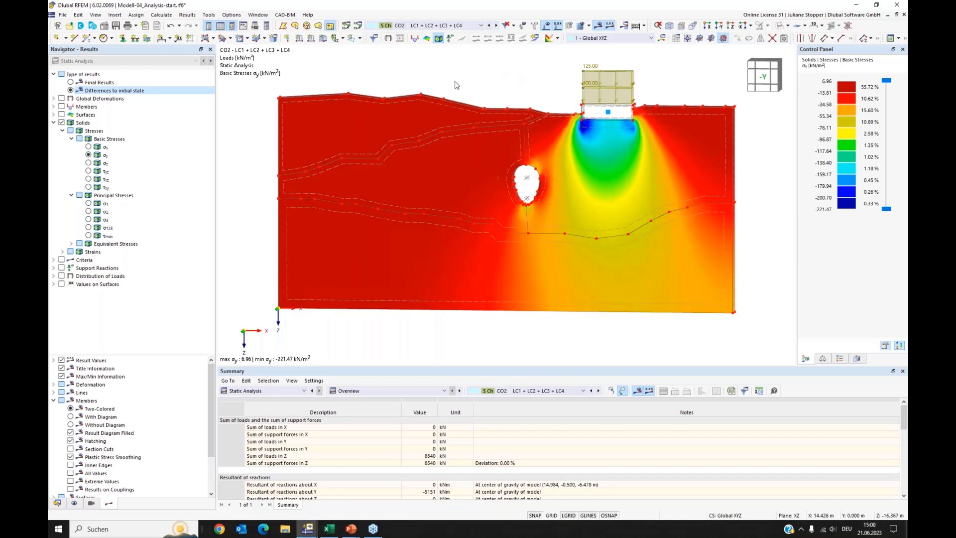
Fit the whole model in view and send the CO2 stress differences graphic to printout report 1.
click(662, 38)
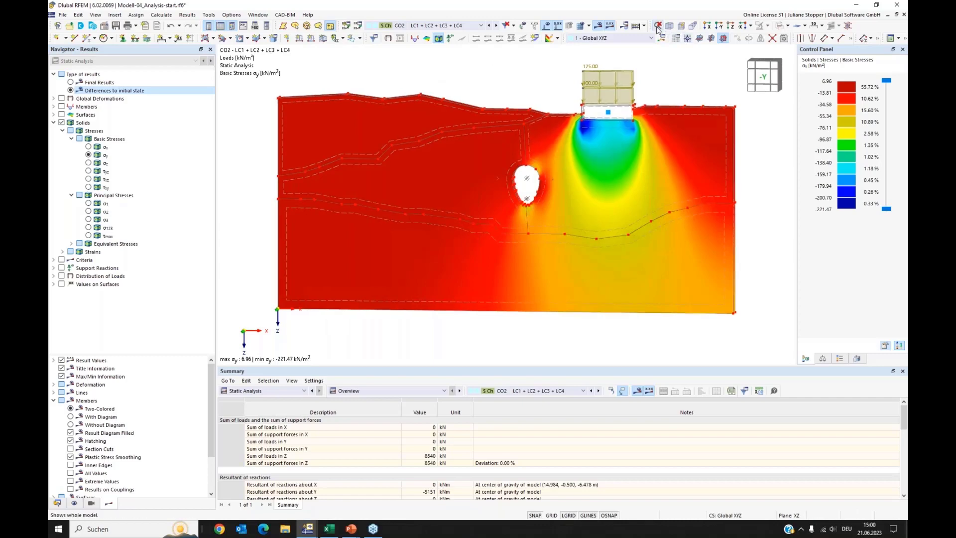
click(63, 15)
click(110, 145)
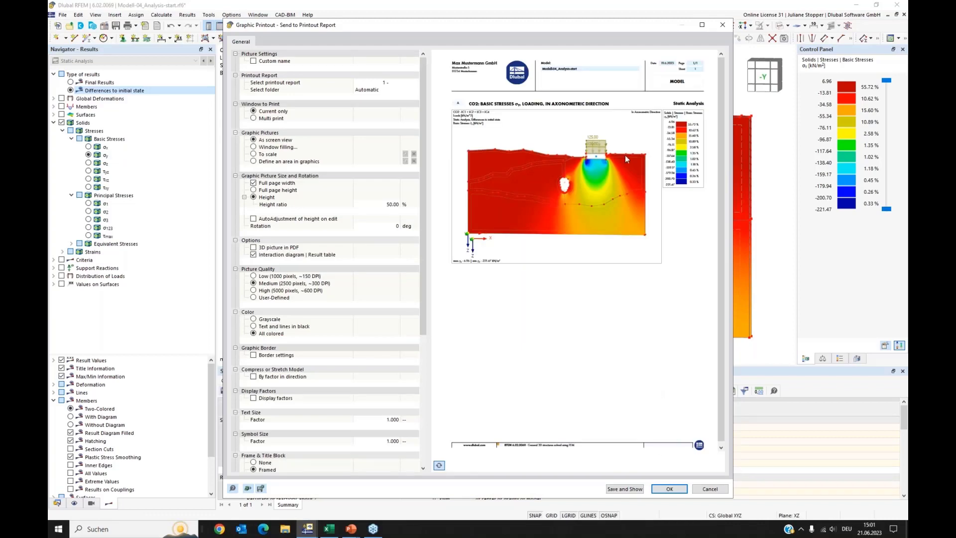
click(670, 489)
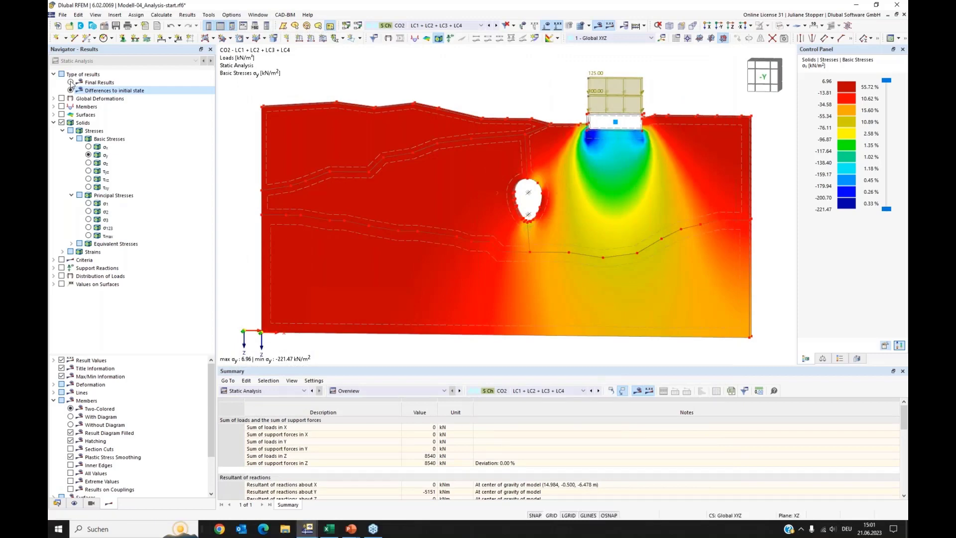
Switch CO2 to final results and send its basic stress σy graphic to printout report 1.
click(70, 83)
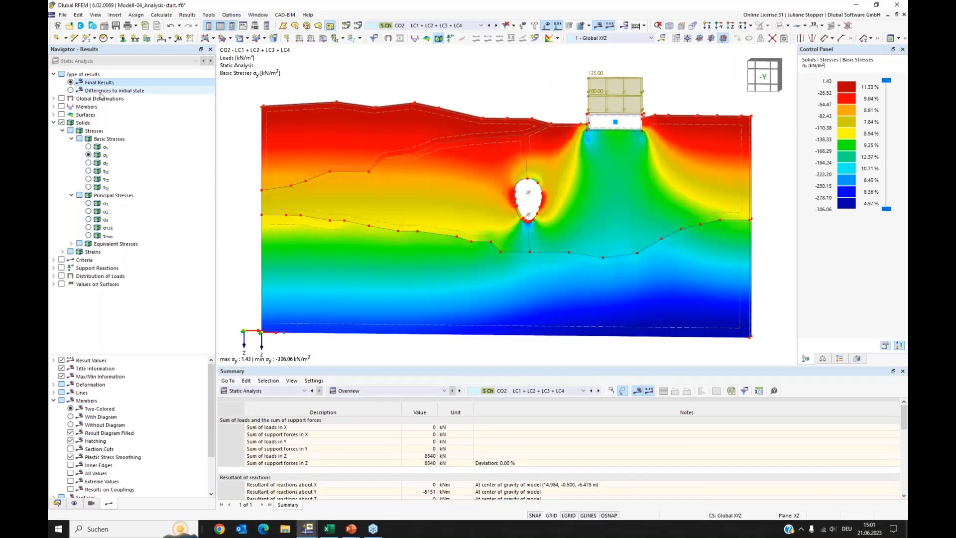
click(62, 14)
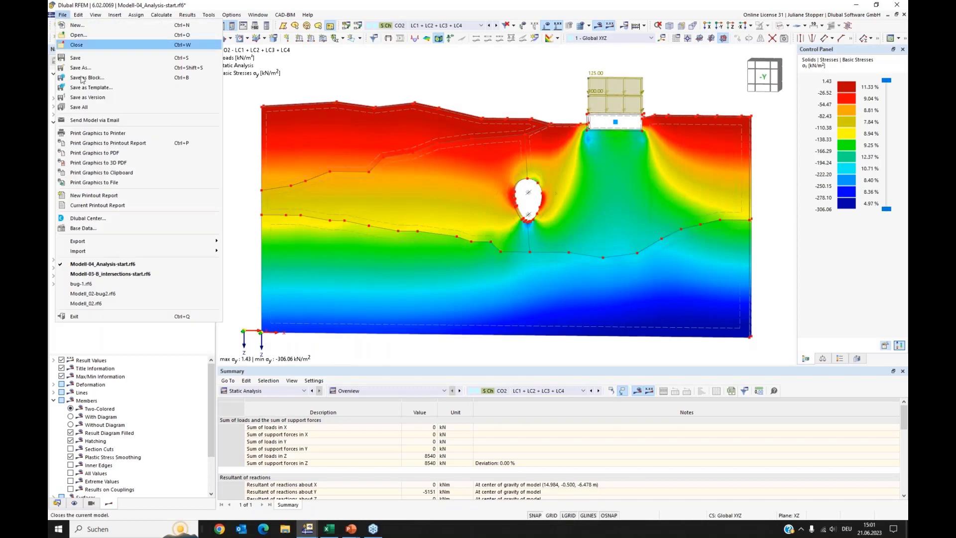
click(111, 144)
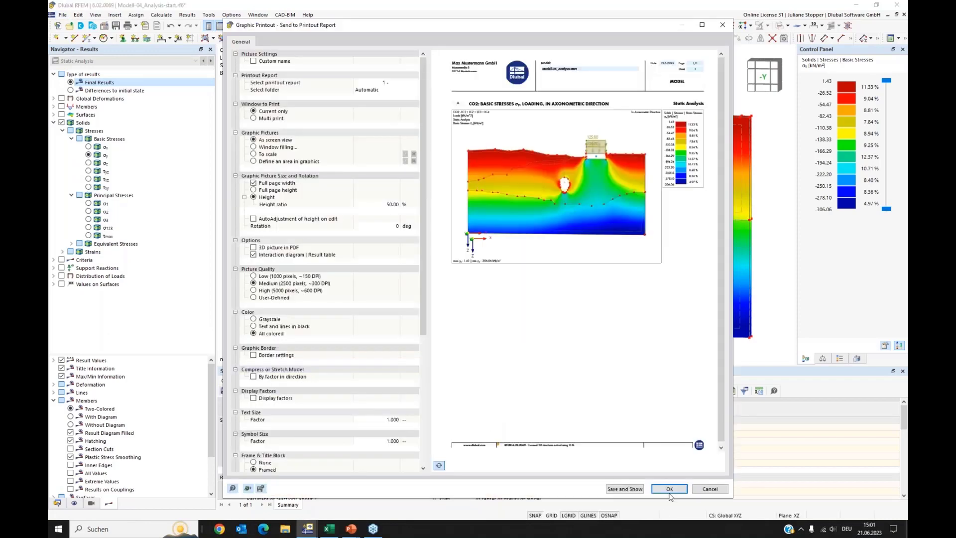
key(Escape)
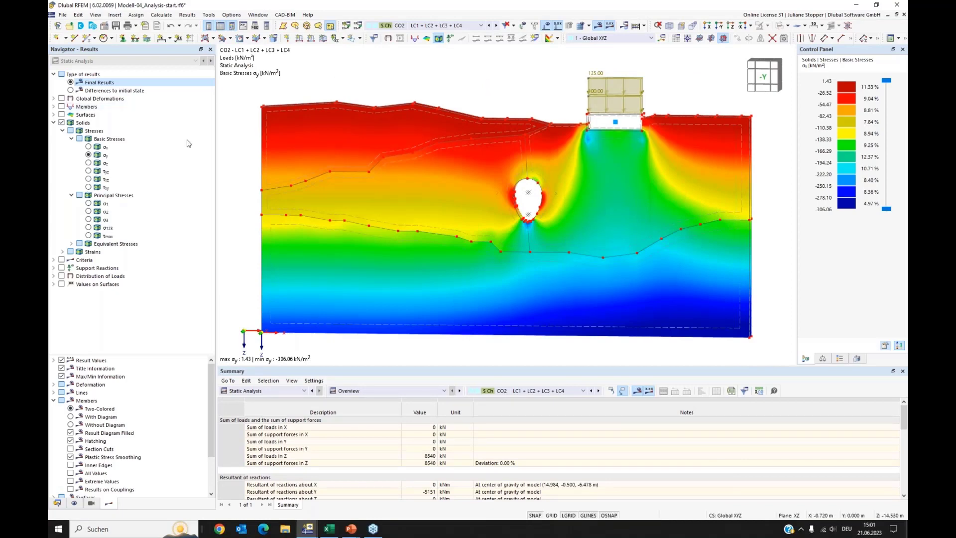
Hide the solid results and check the result beam integration settings of member 14 on the tunnel lining.
click(61, 123)
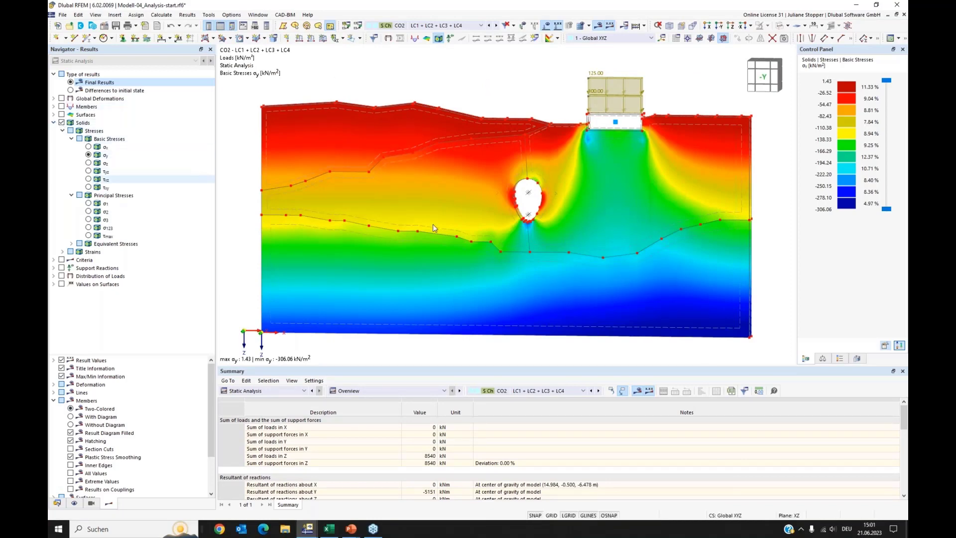
click(62, 123)
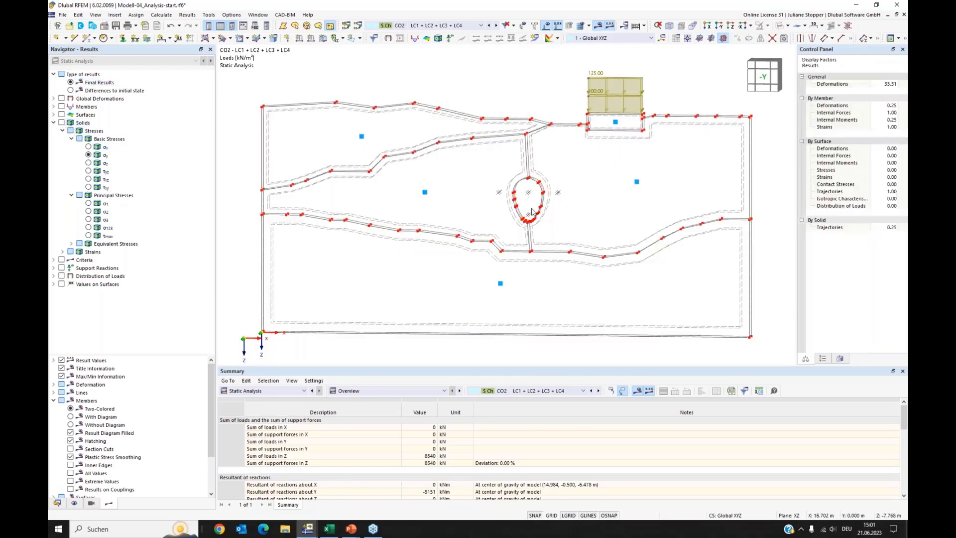
ctrl+middle_drag(617, 235, 558, 219)
scroll(578, 230, up, 5)
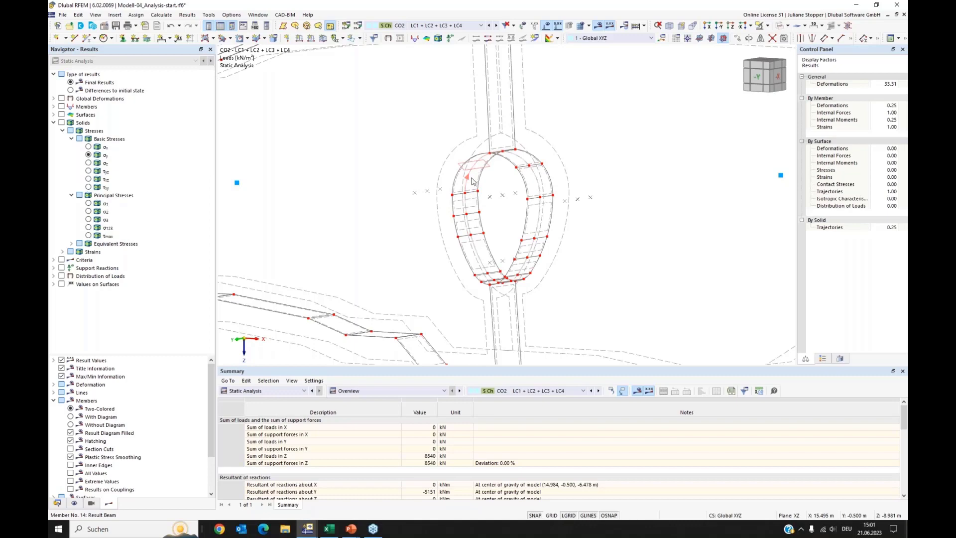
double_click(491, 155)
click(257, 118)
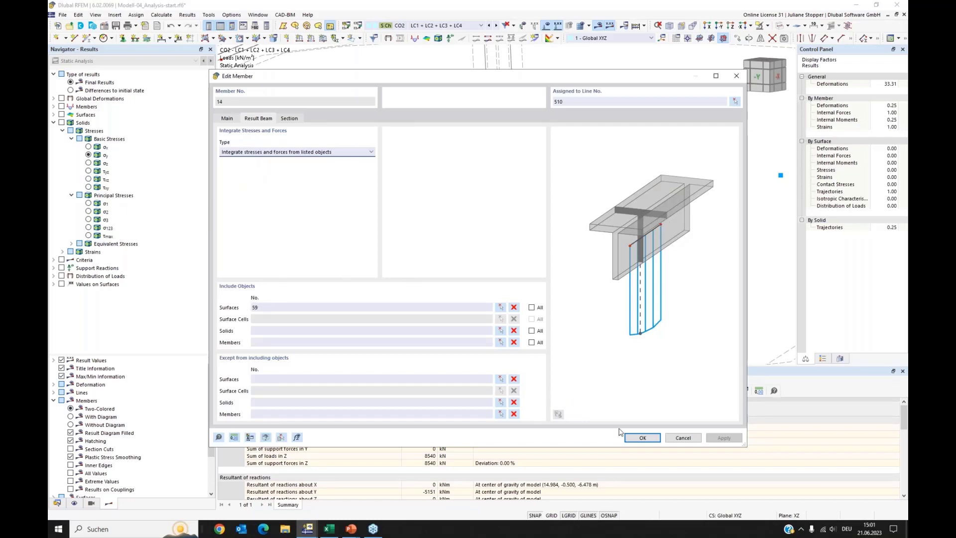
click(642, 438)
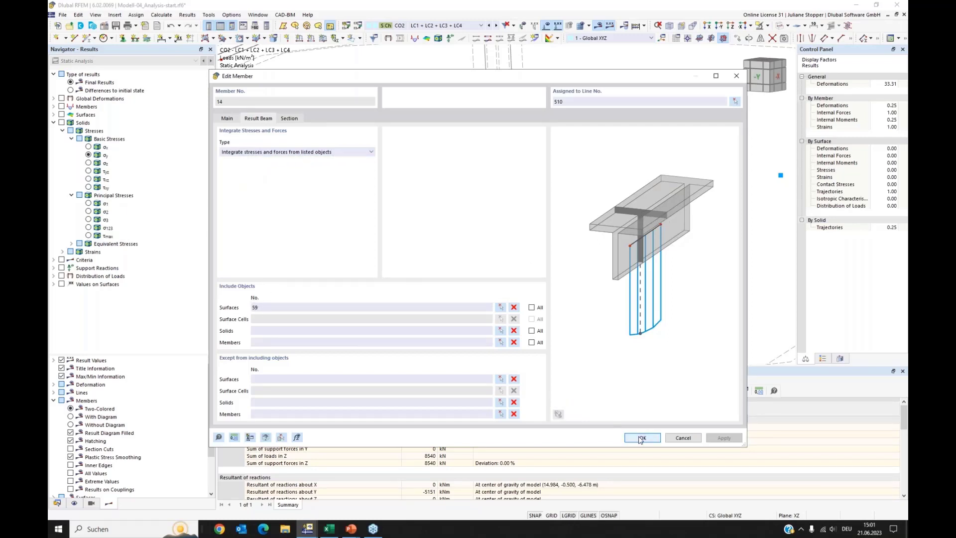
Display the member moments My of CO2 in the -Y view as differences to the initial state.
click(61, 107)
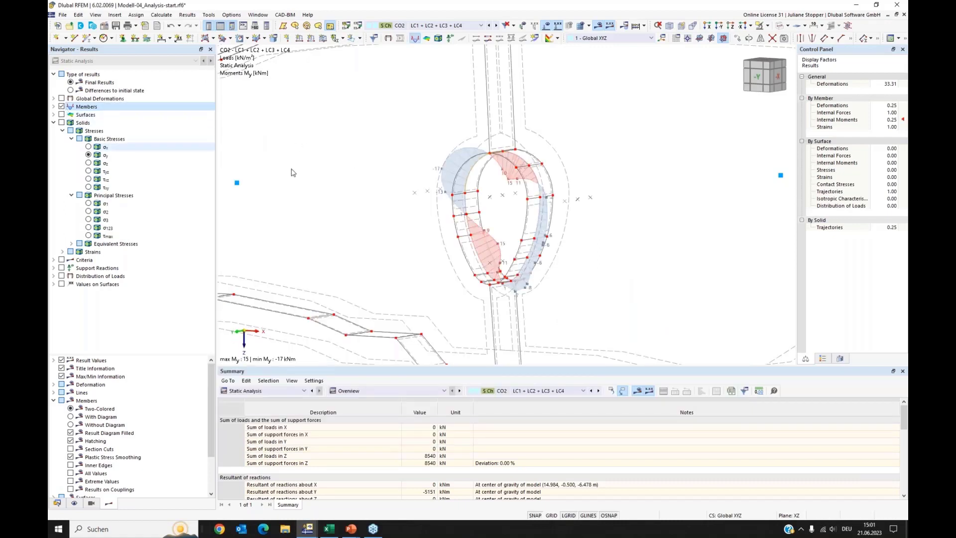
click(720, 27)
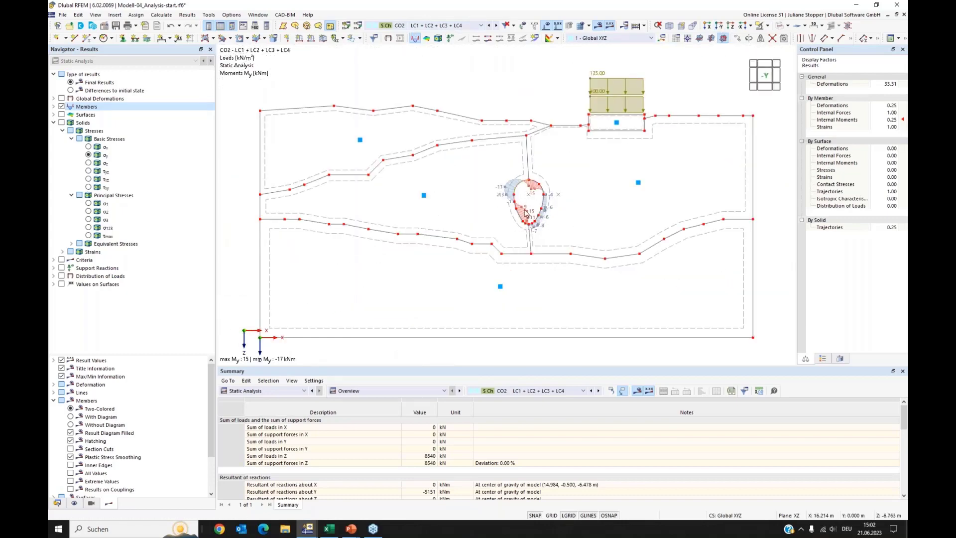
click(71, 91)
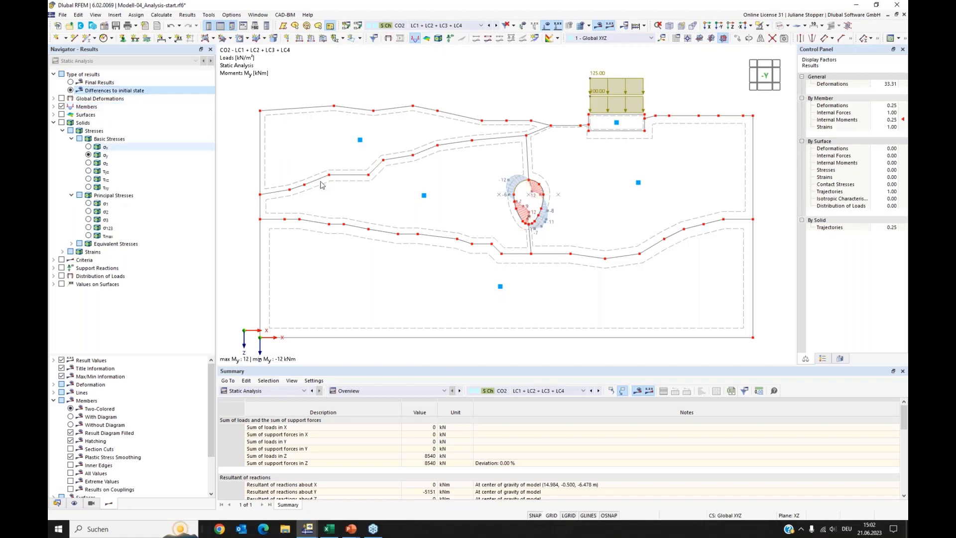
Switch CO2 to final results and display the members' local deformations ux and uz.
click(54, 107)
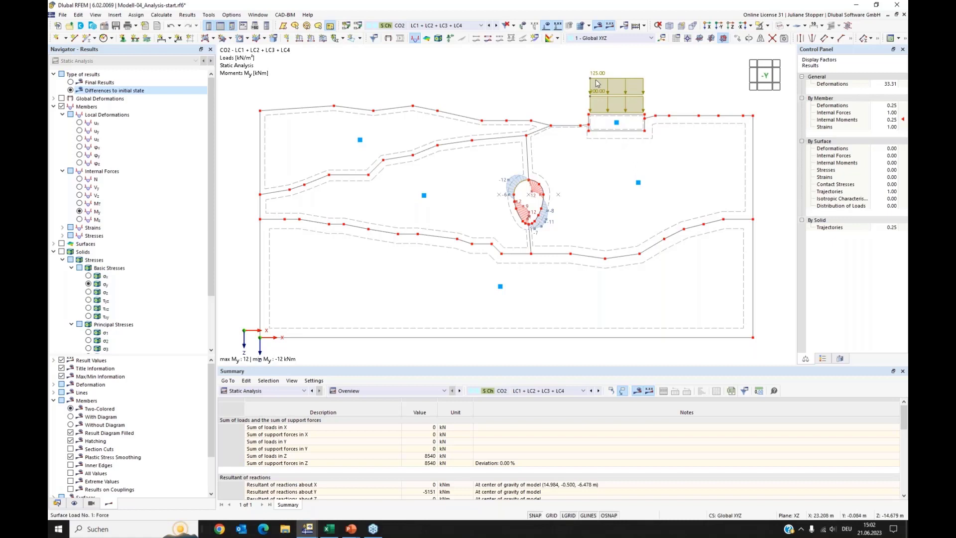
click(74, 83)
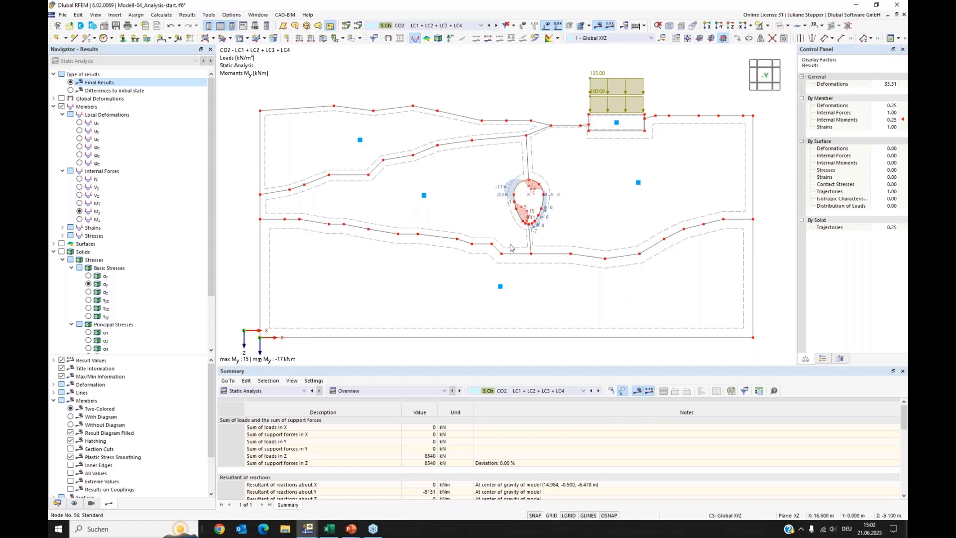
click(80, 180)
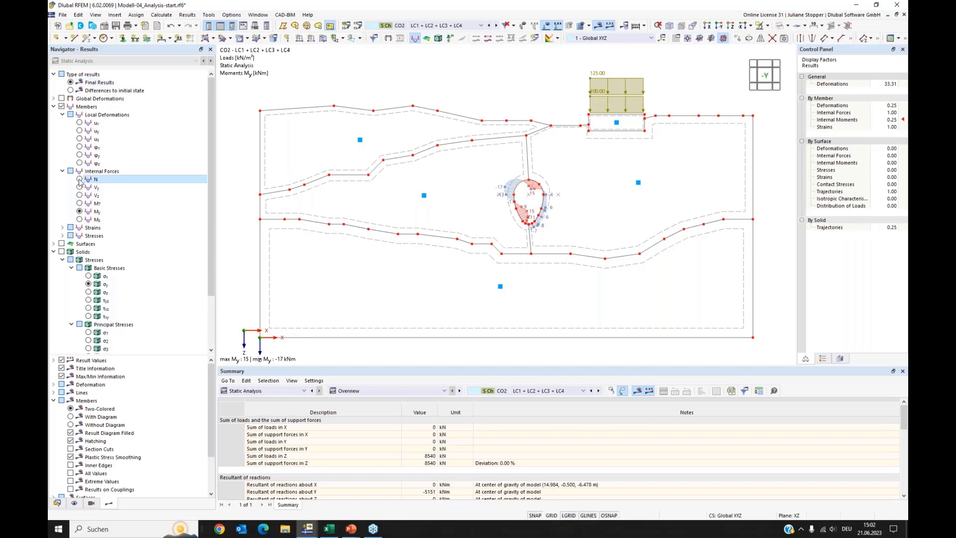
click(80, 123)
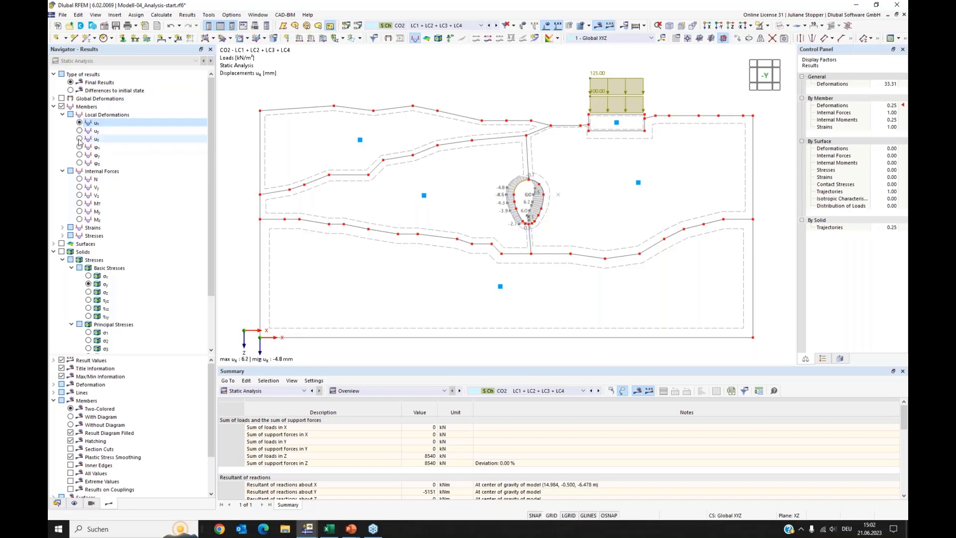
click(80, 140)
click(824, 361)
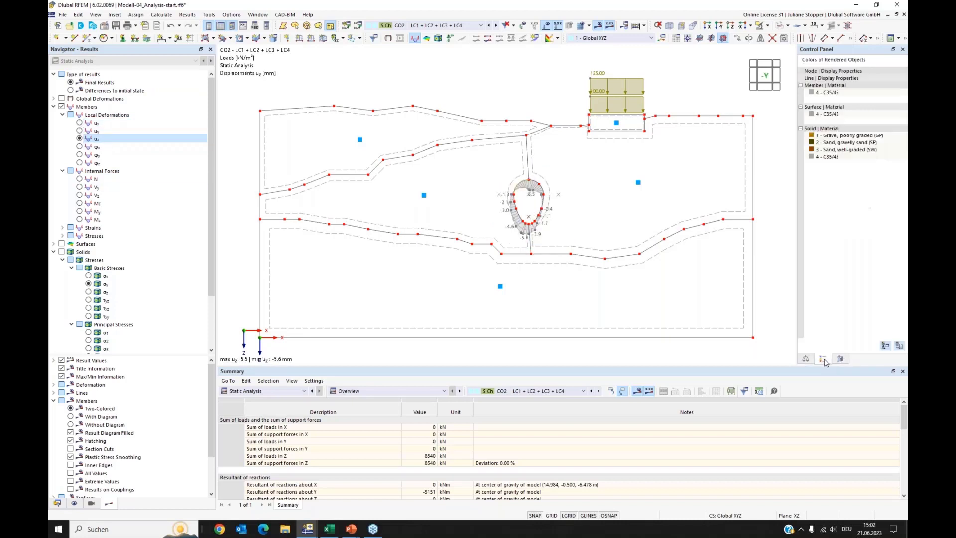
click(806, 359)
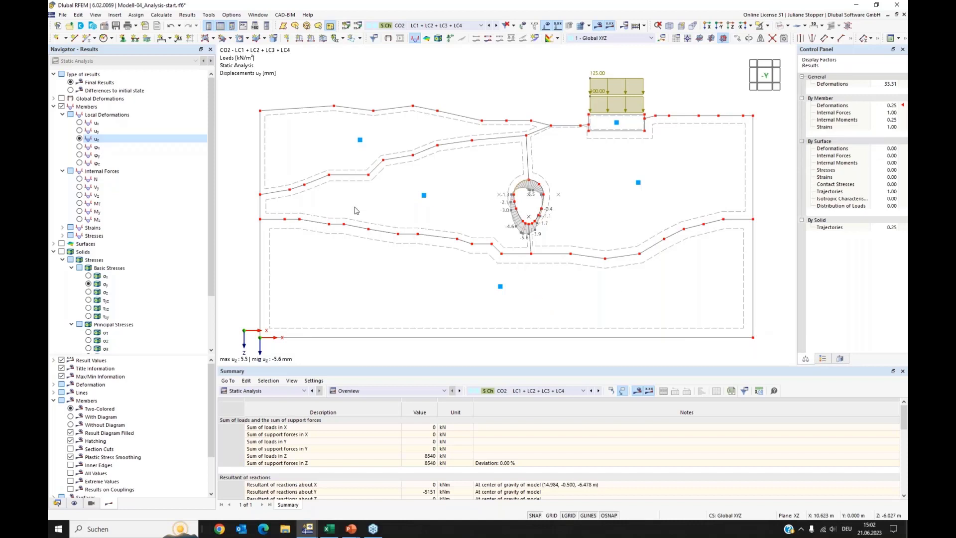
Set the member result display to With Diagram so the deformation diagrams on the tunnel lining are coloured.
scroll(119, 371, down, 2)
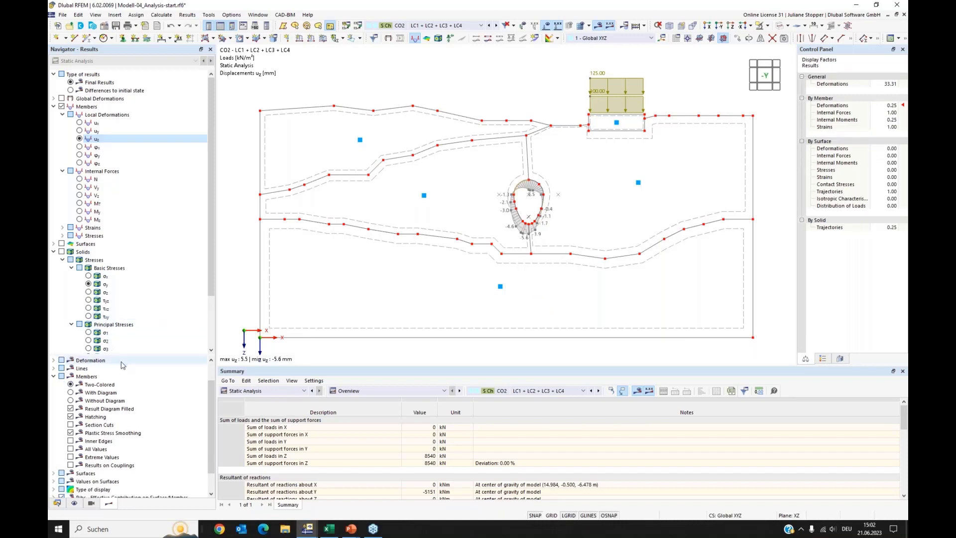
scroll(121, 371, up, 2)
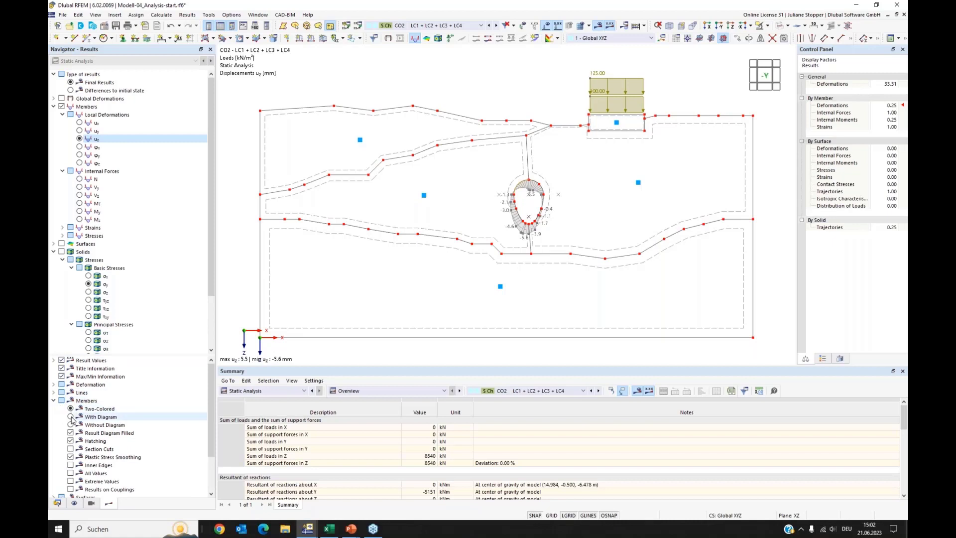
click(71, 417)
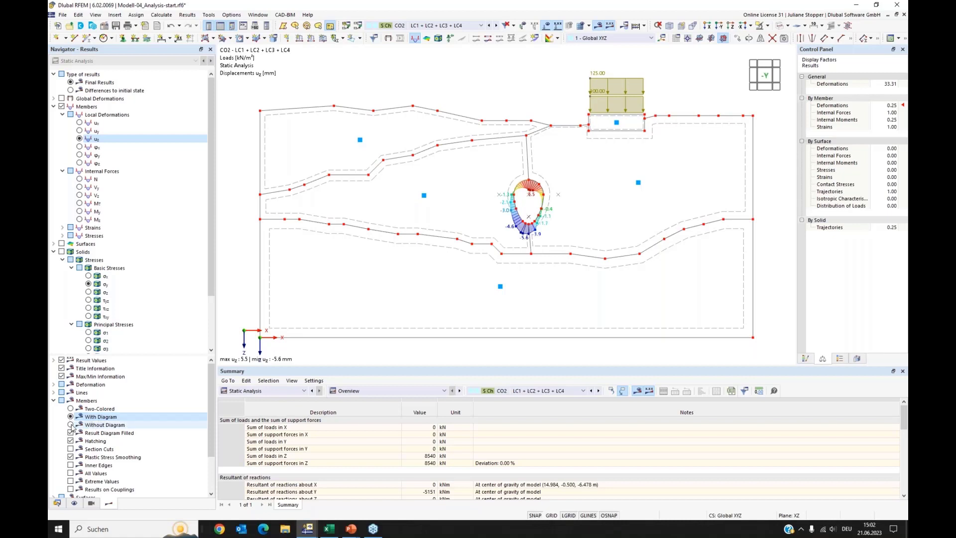
click(70, 426)
click(71, 417)
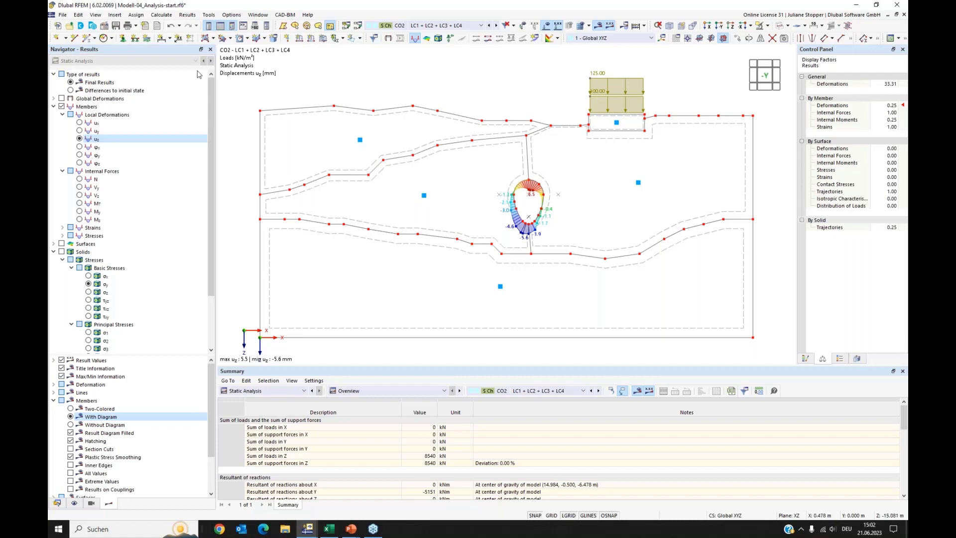
Set up a multi print of graphics to printout report 1, excluding the model views and keeping the current loading view.
click(62, 15)
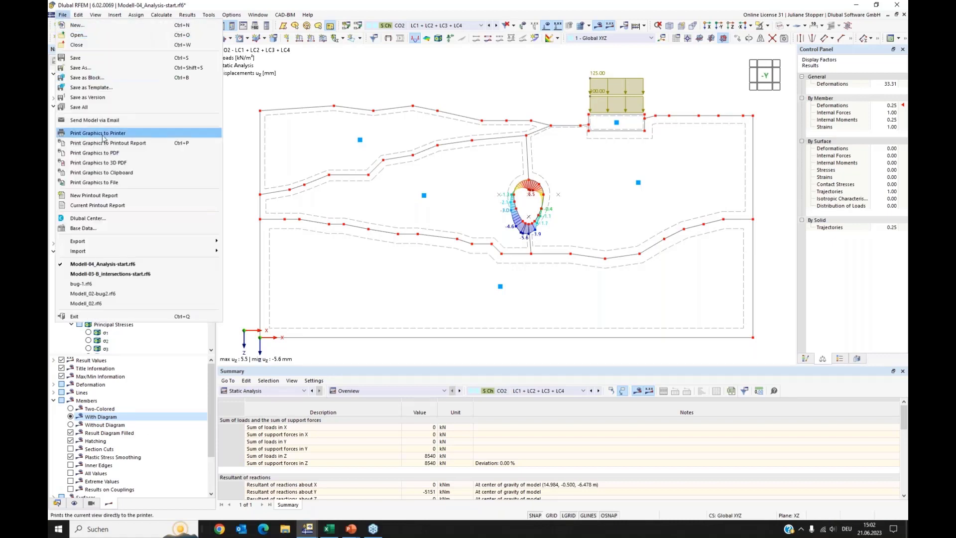
click(319, 116)
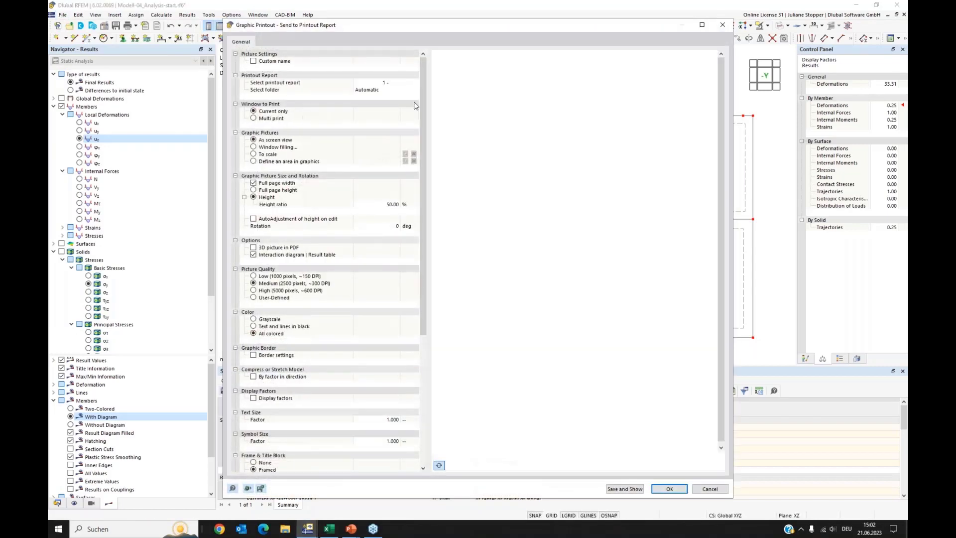
click(254, 120)
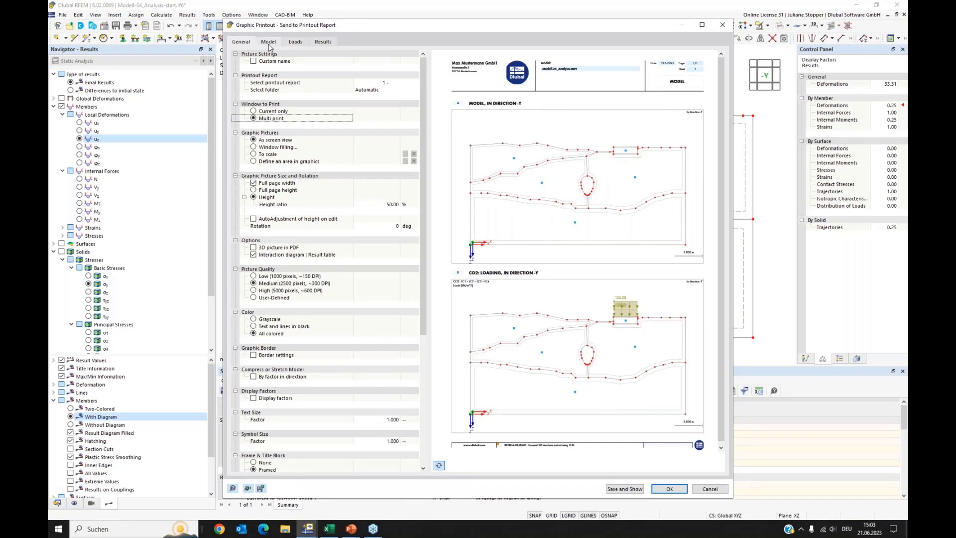
click(268, 42)
click(245, 53)
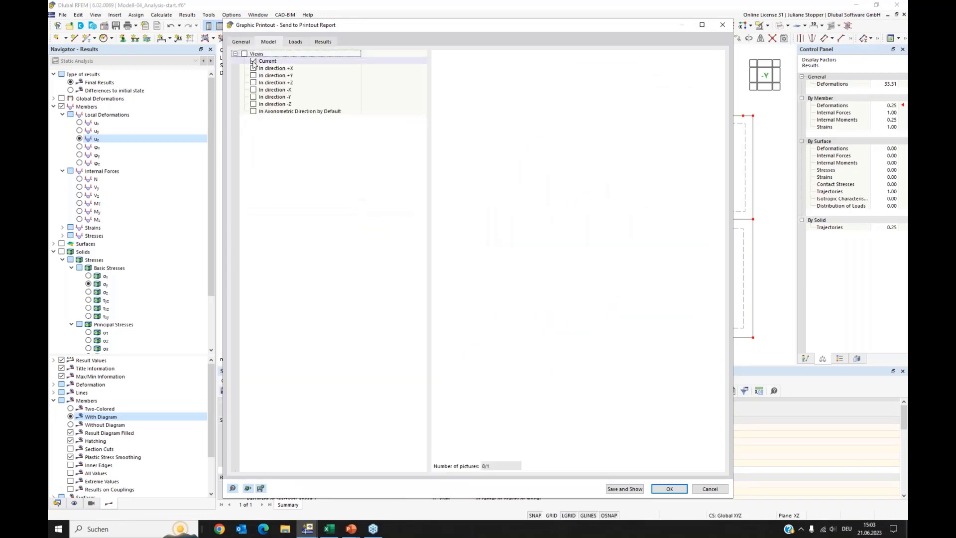
click(297, 42)
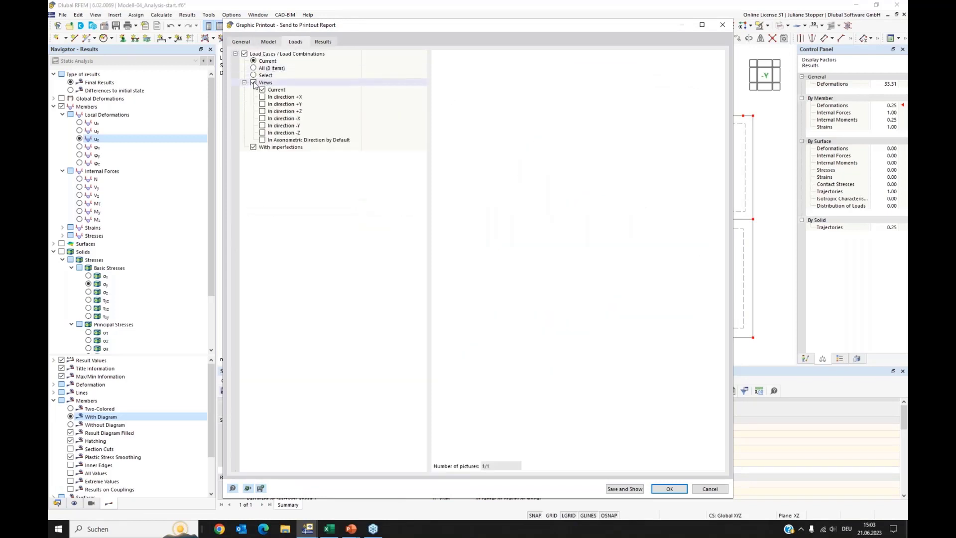
Include the member results N, My, ux and uz in the multi print and send the graphics to the printout report.
click(323, 42)
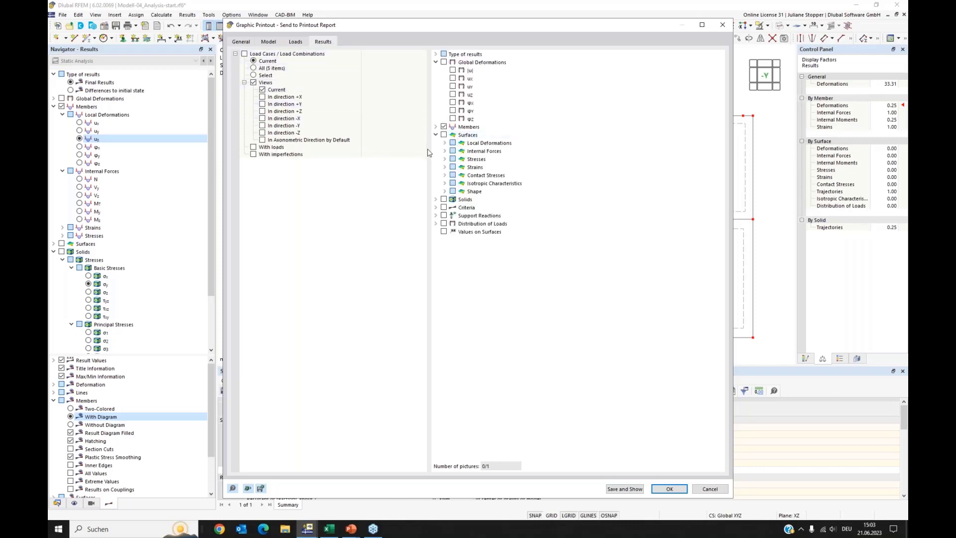
click(436, 135)
click(436, 127)
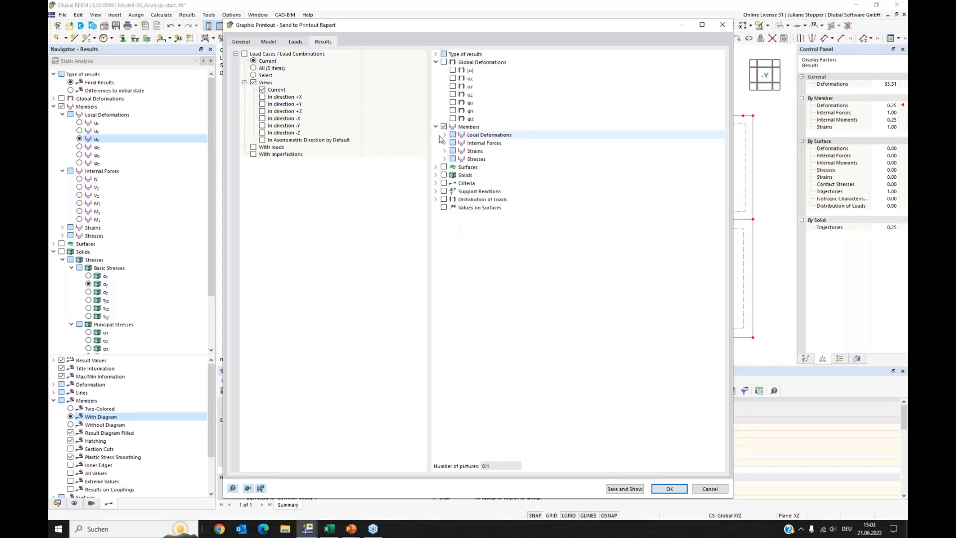
click(445, 143)
click(462, 151)
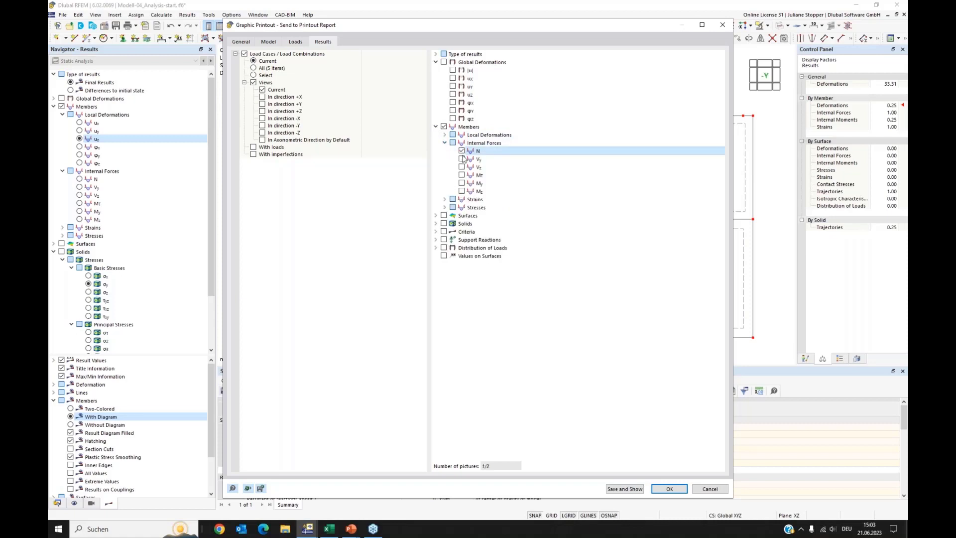
click(462, 184)
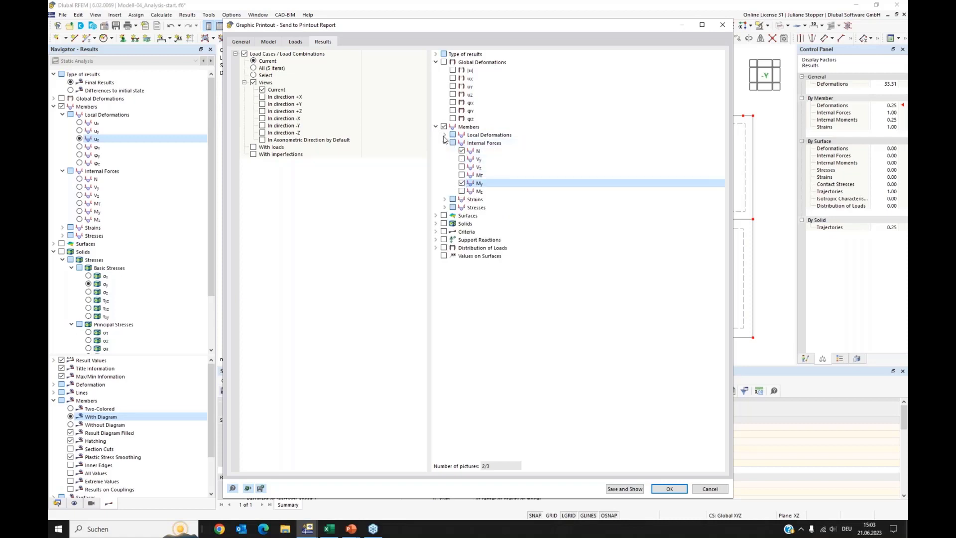
click(445, 135)
click(462, 142)
click(462, 159)
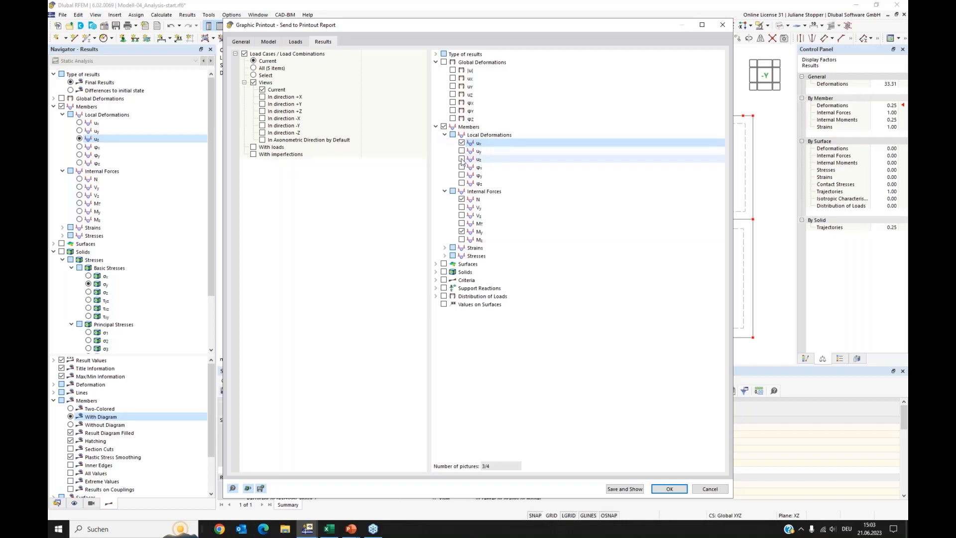
click(662, 489)
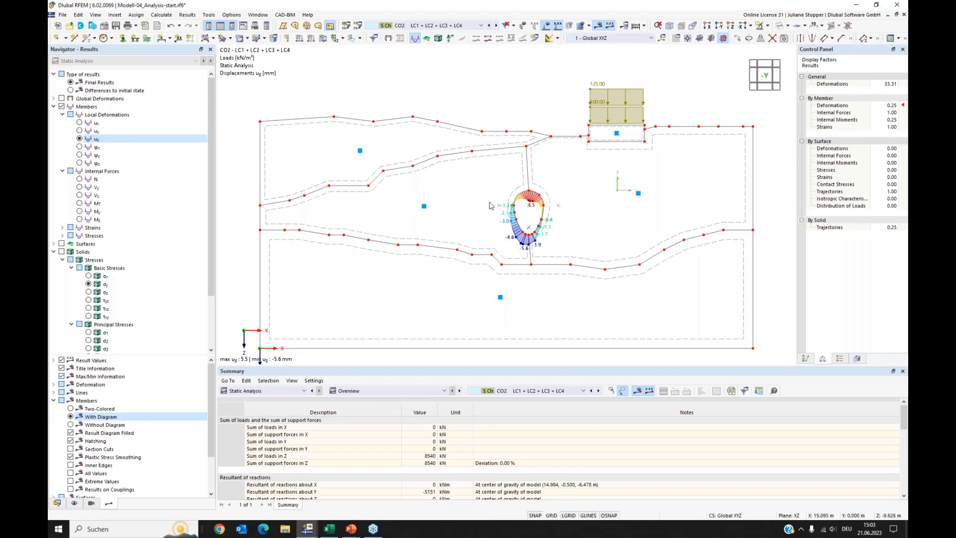
Display the member moments My of CO2 and open printout report 1.
click(78, 214)
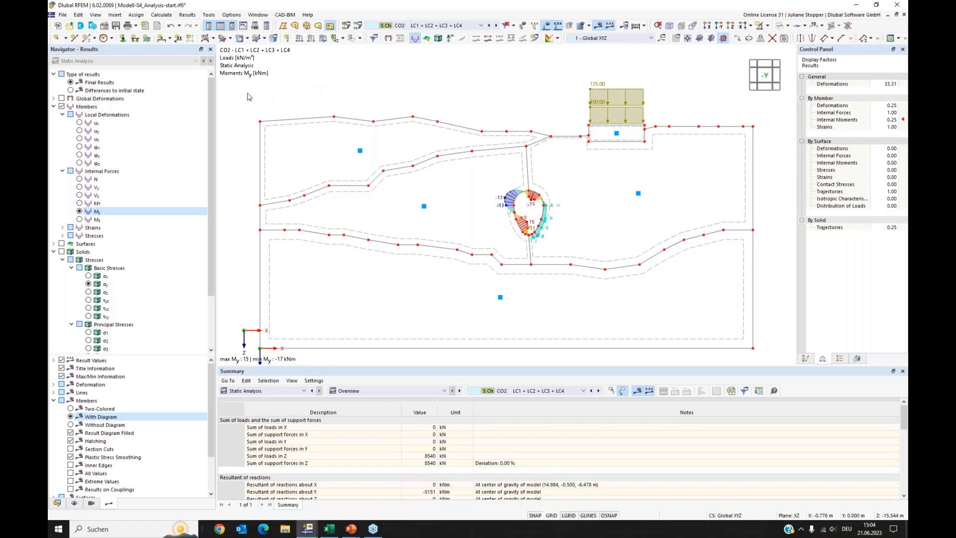
click(57, 505)
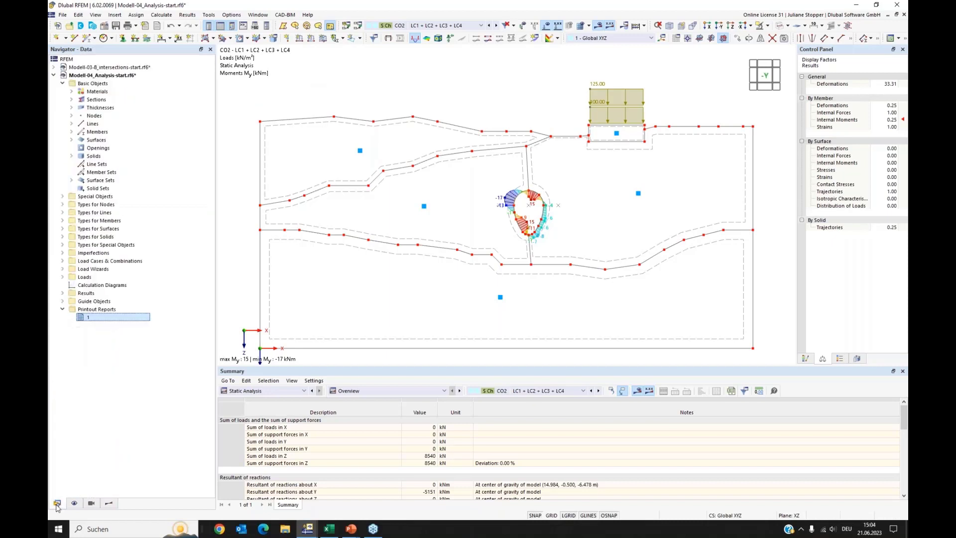
double_click(83, 317)
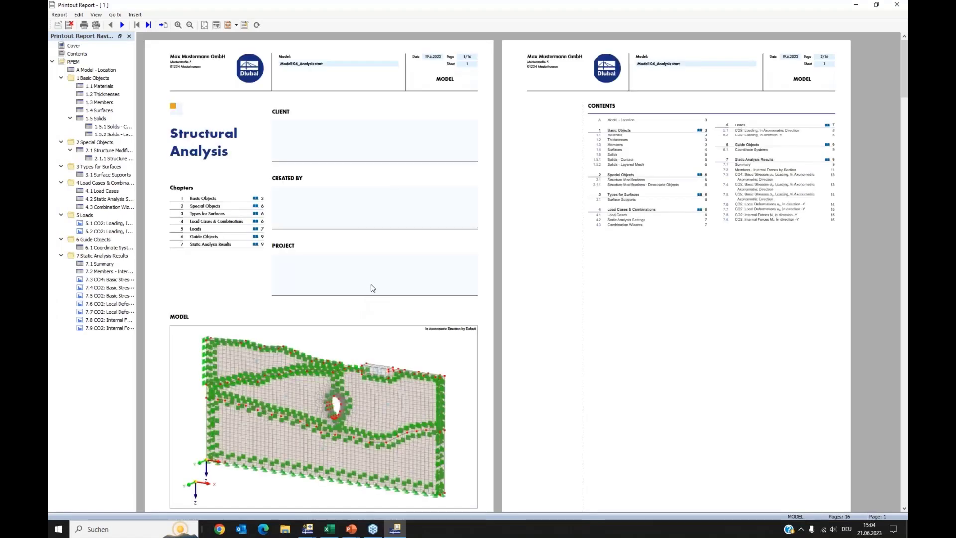
Look through the printout report from the cover page to the CO2 member result graphics at the end.
scroll(299, 284, down, 3)
scroll(422, 327, down, 10)
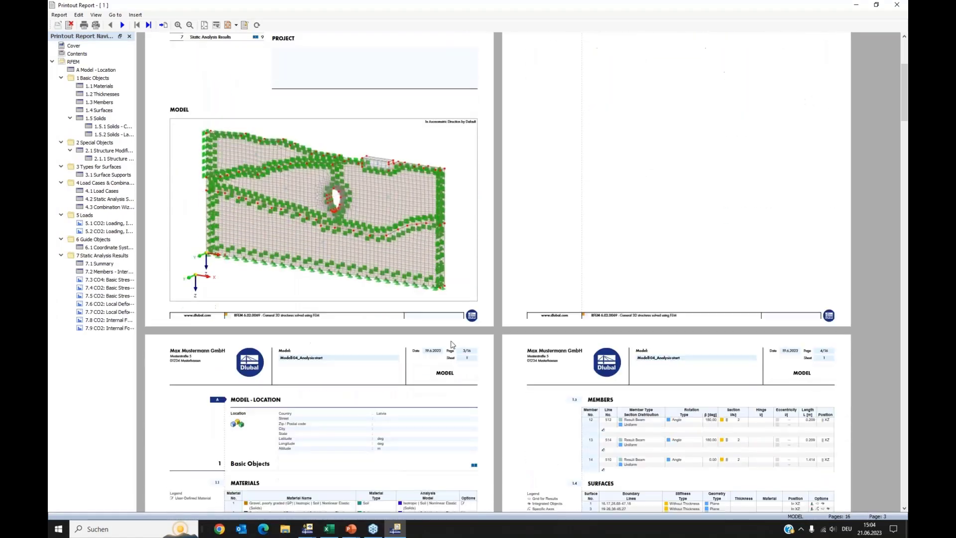
scroll(453, 345, down, 10)
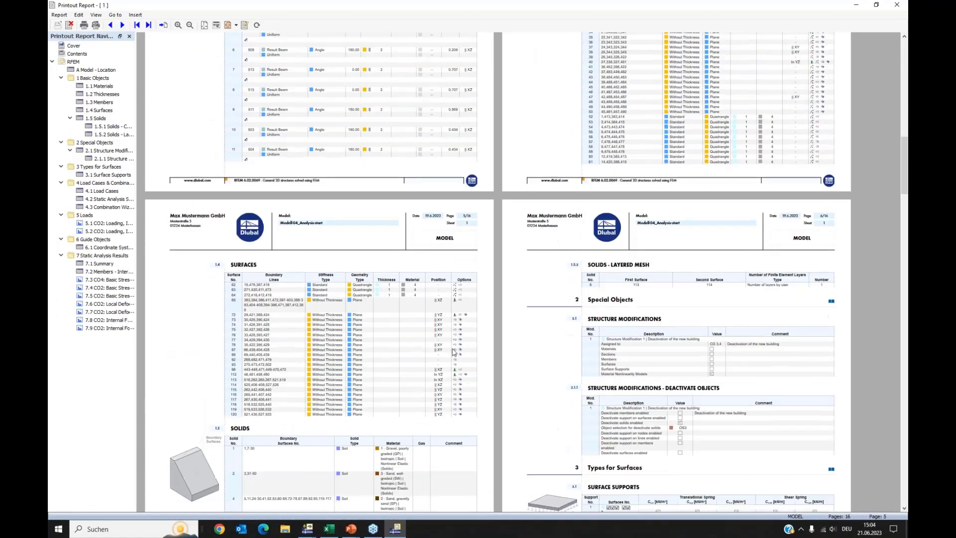
scroll(468, 354, down, 10)
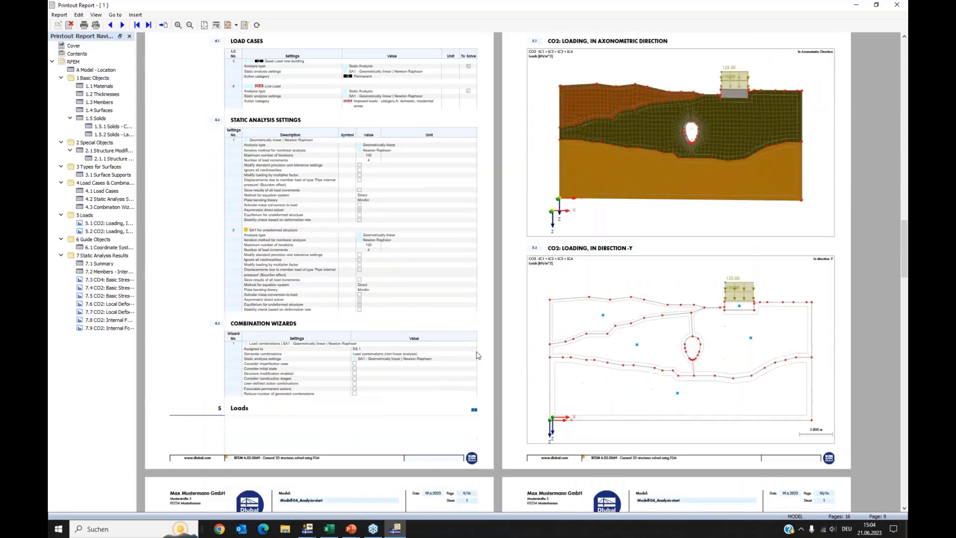
scroll(478, 356, down, 15)
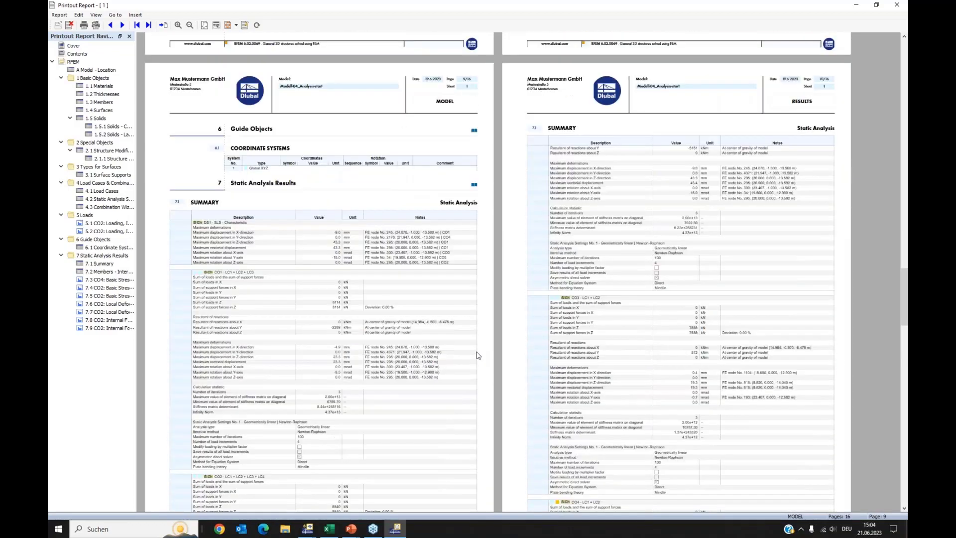
scroll(477, 358, down, 5)
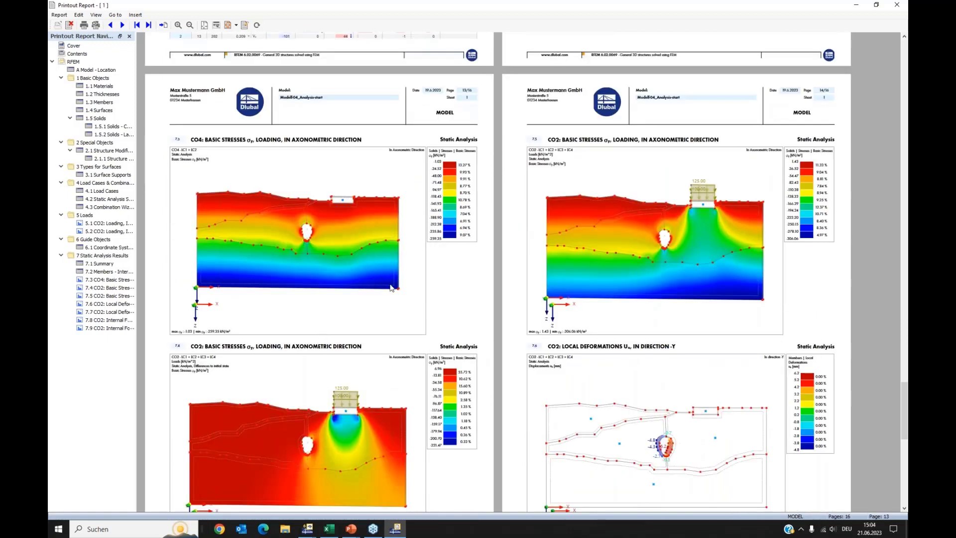
scroll(546, 317, down, 10)
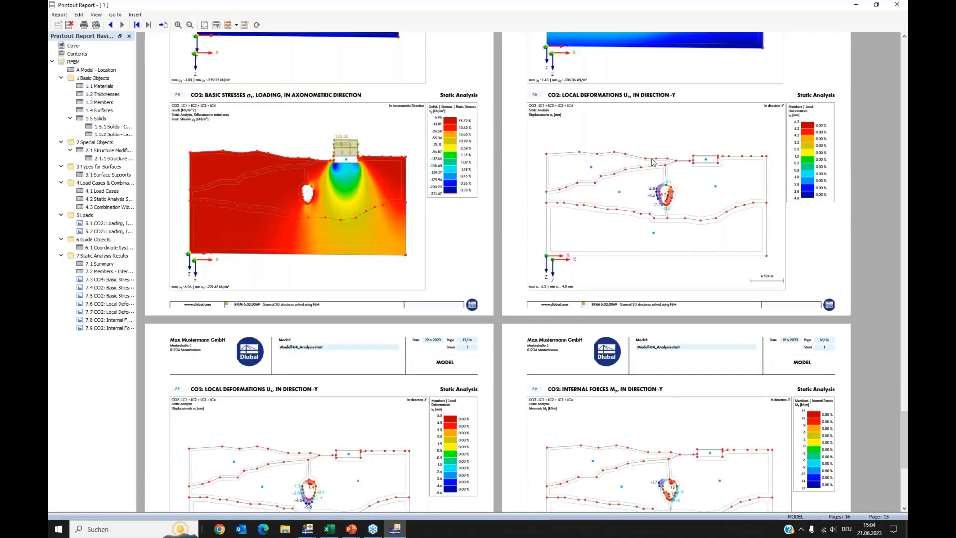
scroll(347, 347, down, 6)
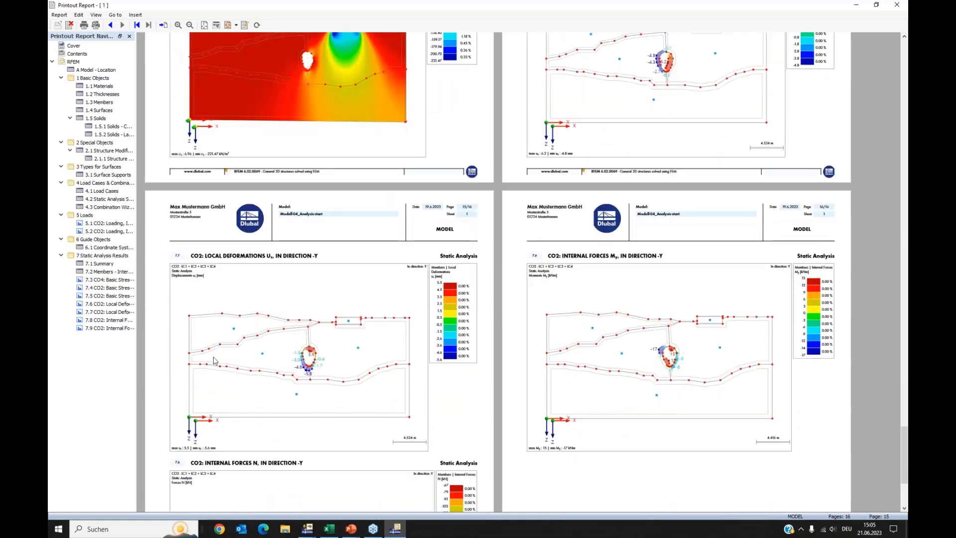
scroll(482, 412, down, 2)
Start the CO2 local deformations ux graphic on a new page and check the layout of the last pages.
scroll(512, 411, up, 3)
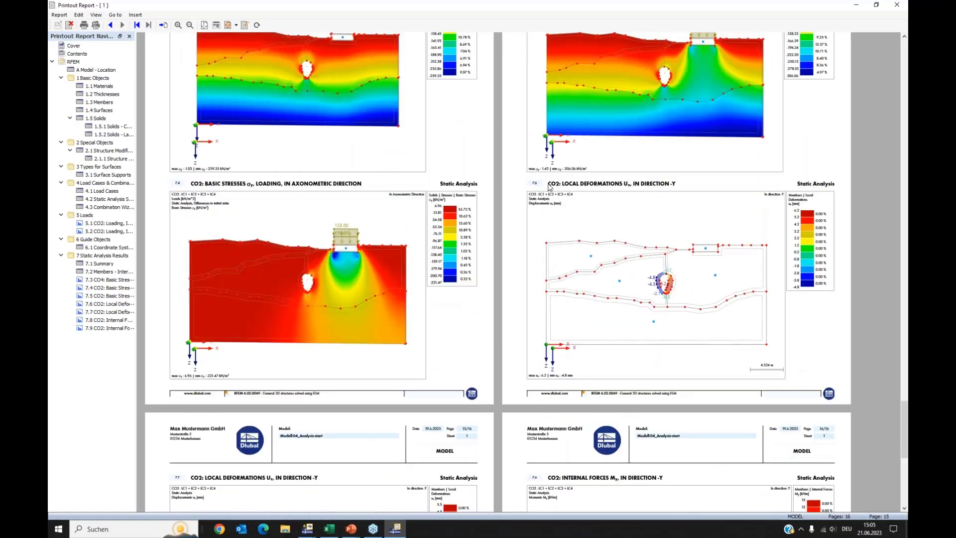
right_click(550, 187)
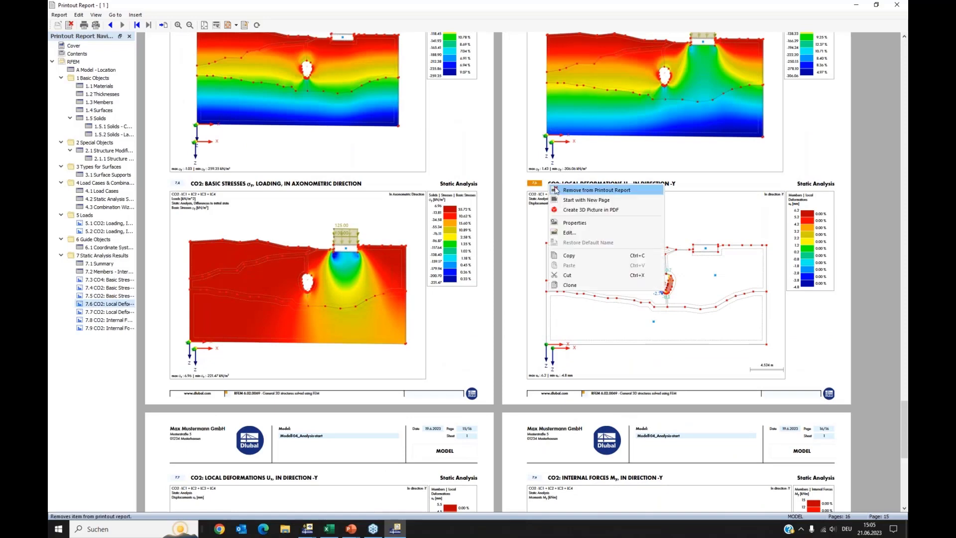
click(563, 201)
scroll(377, 278, down, 3)
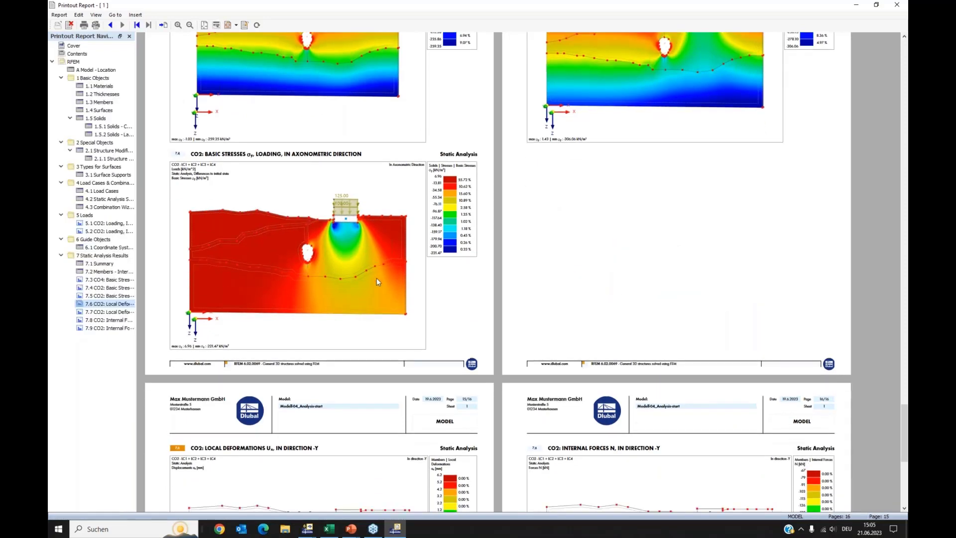
scroll(379, 293, down, 4)
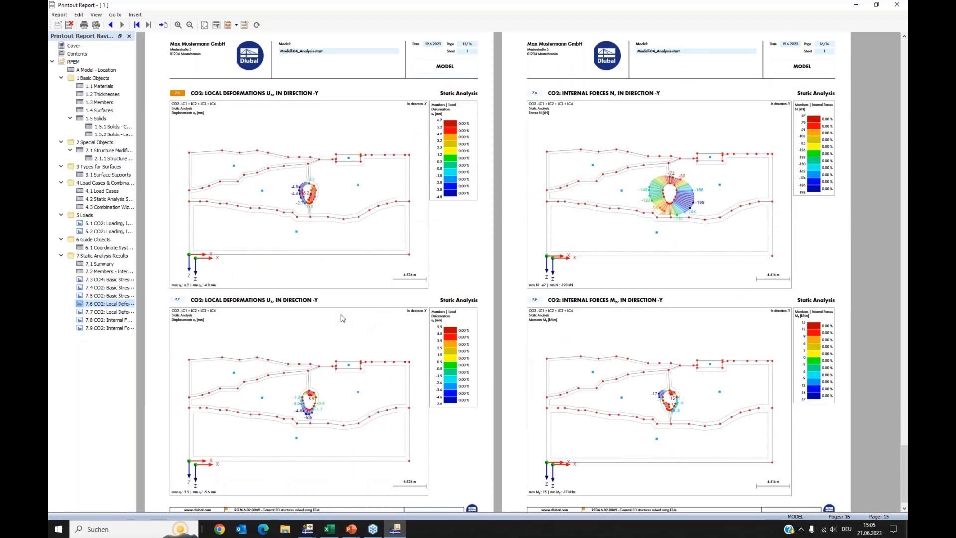
Edit the report's Materials item to include the Isotropic - Soil - Nonlinear Elastic (Solids) table and accept the selection.
scroll(279, 269, up, 2)
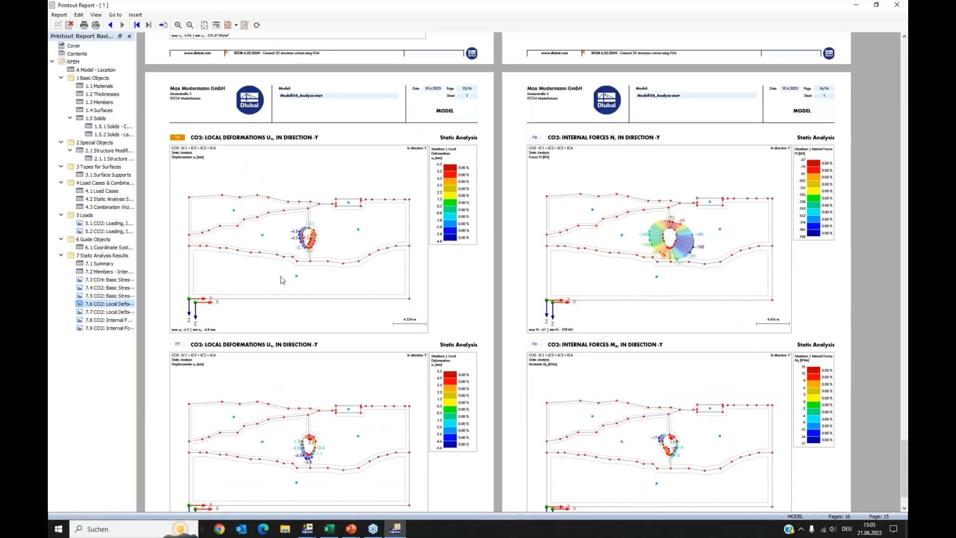
click(82, 87)
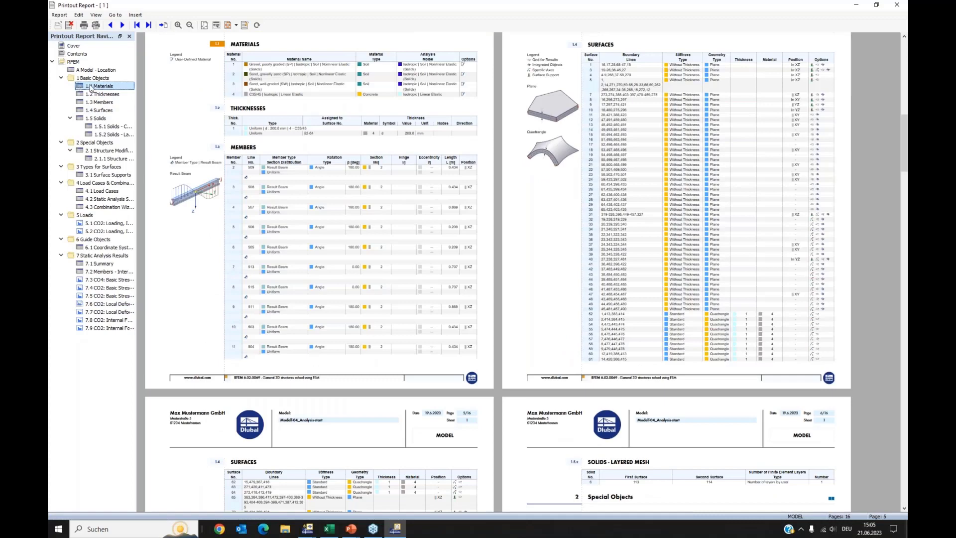
right_click(91, 88)
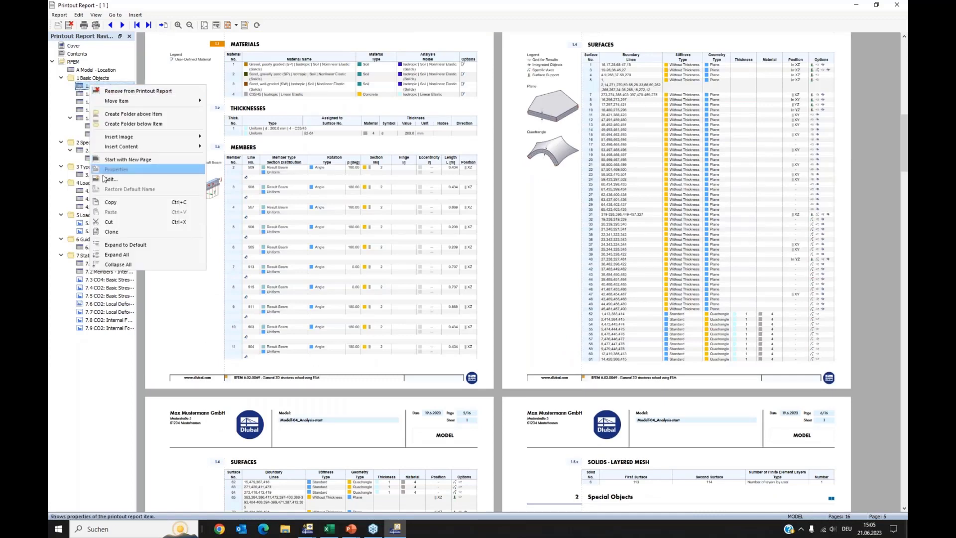
click(165, 181)
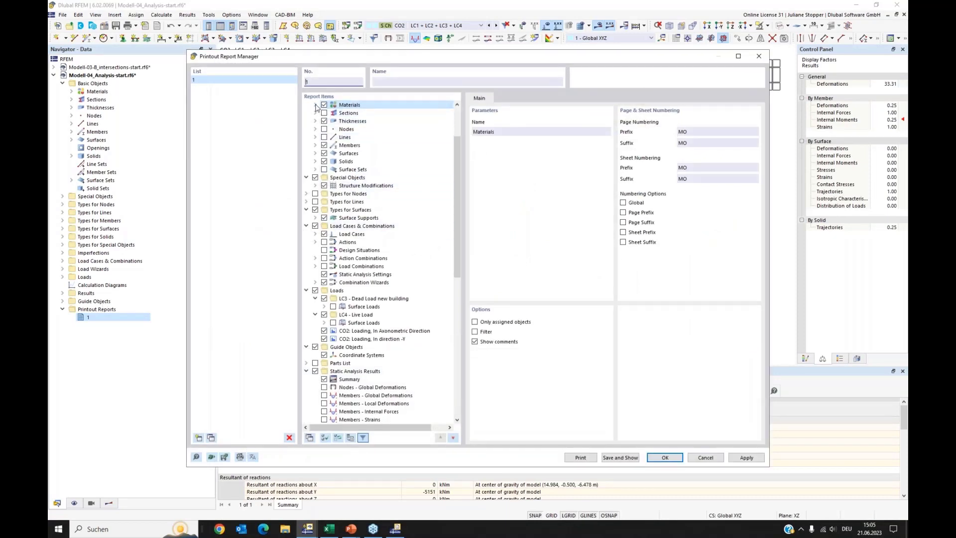
click(315, 105)
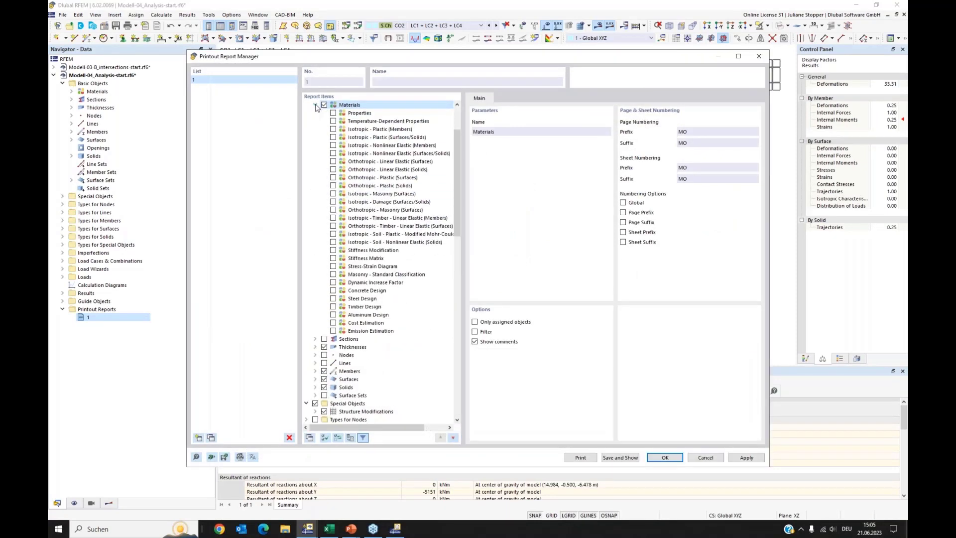
click(333, 242)
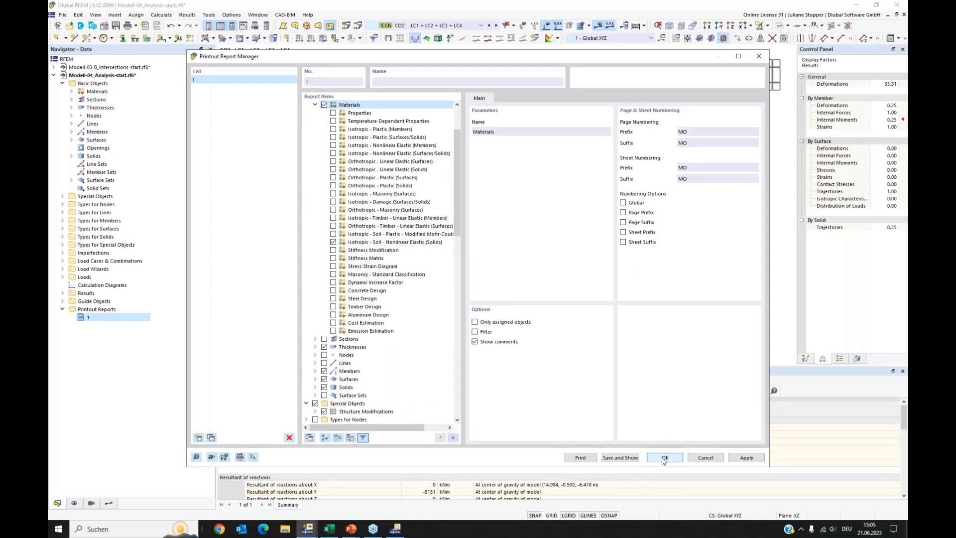
key(Return)
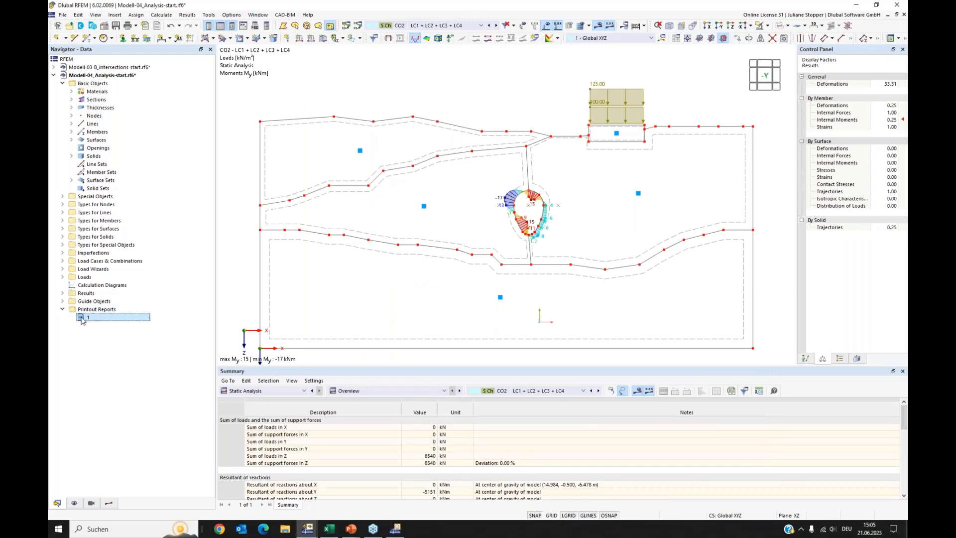
Check the Materials chapter in the printout report, reopen its item selection, and save and show the report with the added soil table.
click(396, 530)
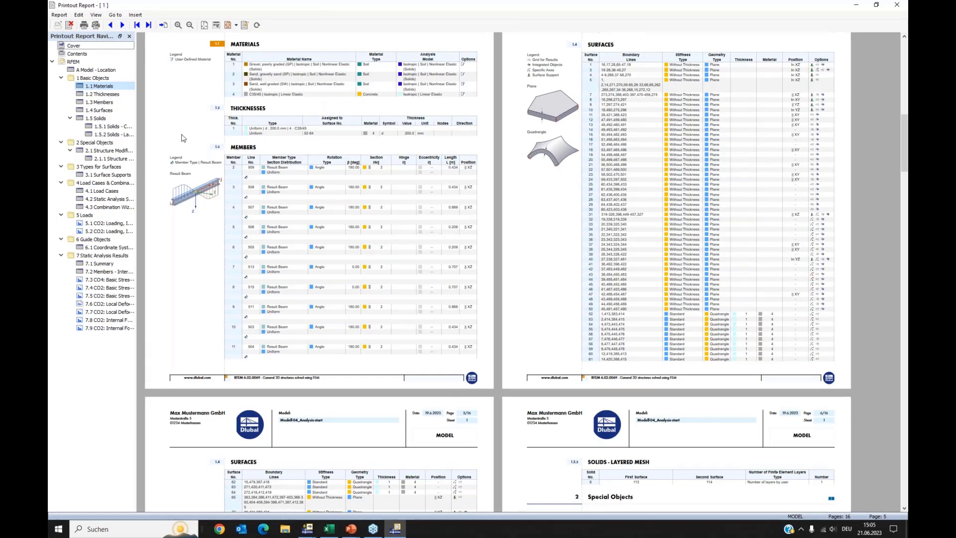
scroll(321, 152, down, 2)
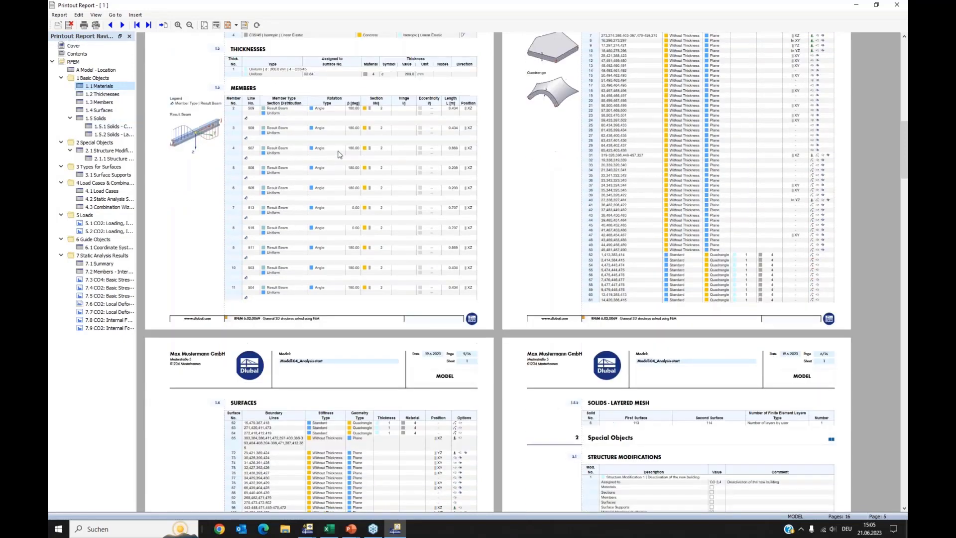
scroll(323, 157, up, 3)
scroll(327, 160, up, 1)
right_click(95, 86)
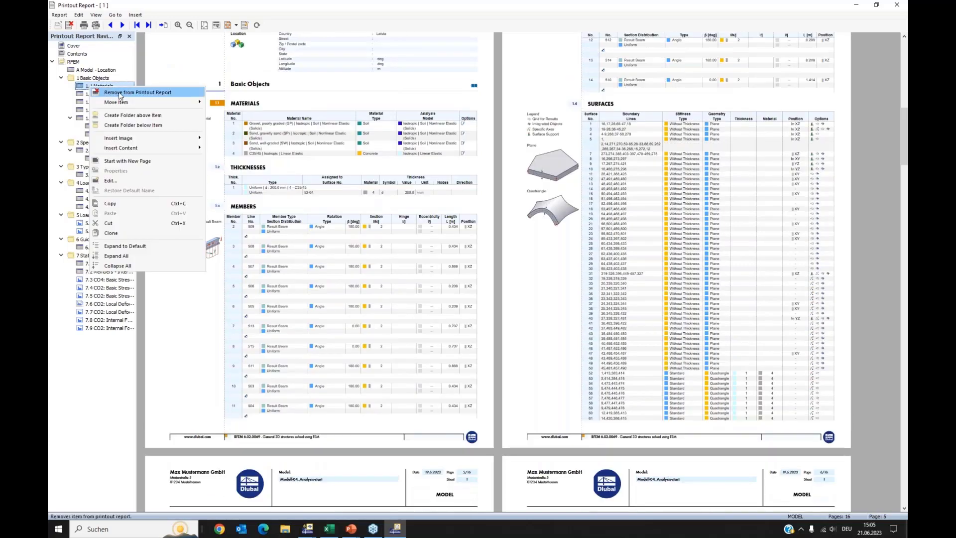
click(110, 181)
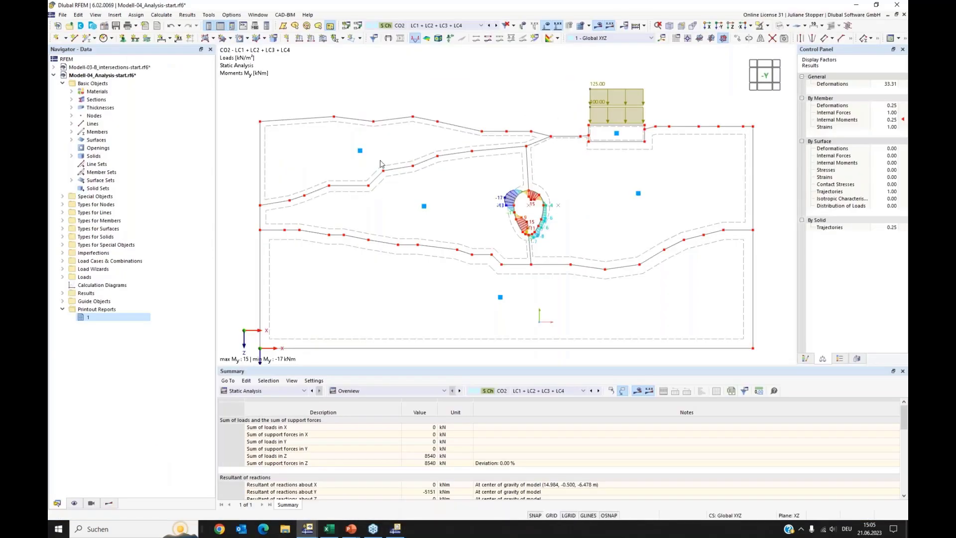
click(315, 105)
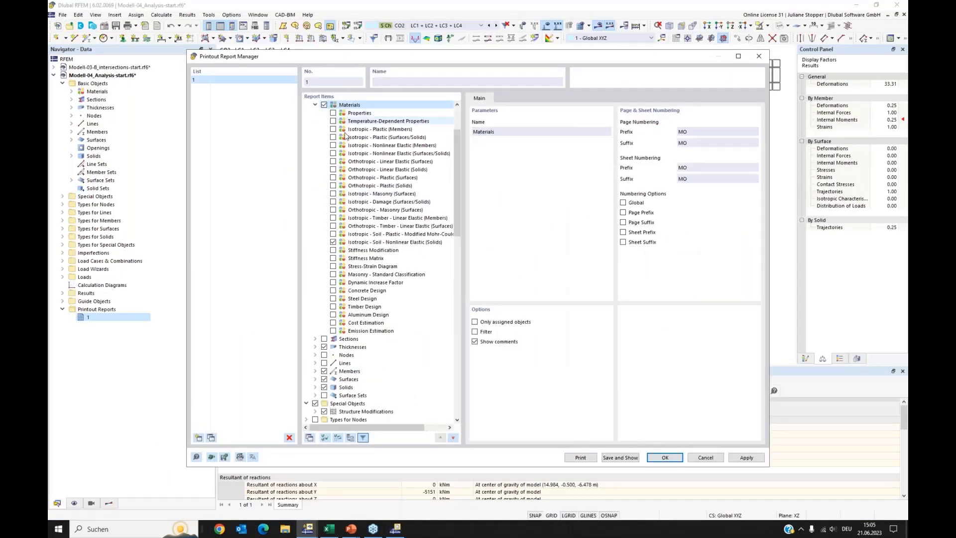
click(612, 457)
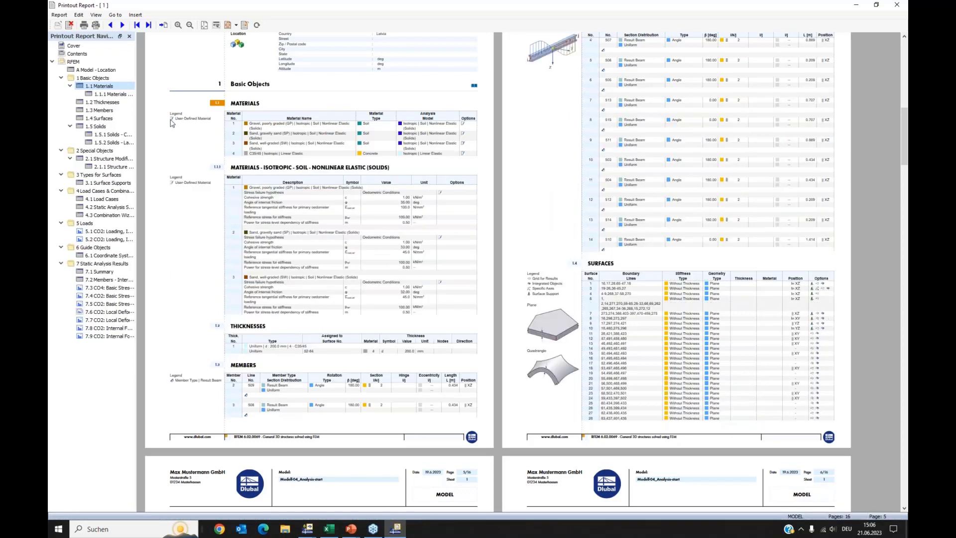
Examine the nonlinear elastic soil parameters in chapter 1.1.1 and go to the CO4 basic stresses graphic in chapter 7.3.
click(107, 94)
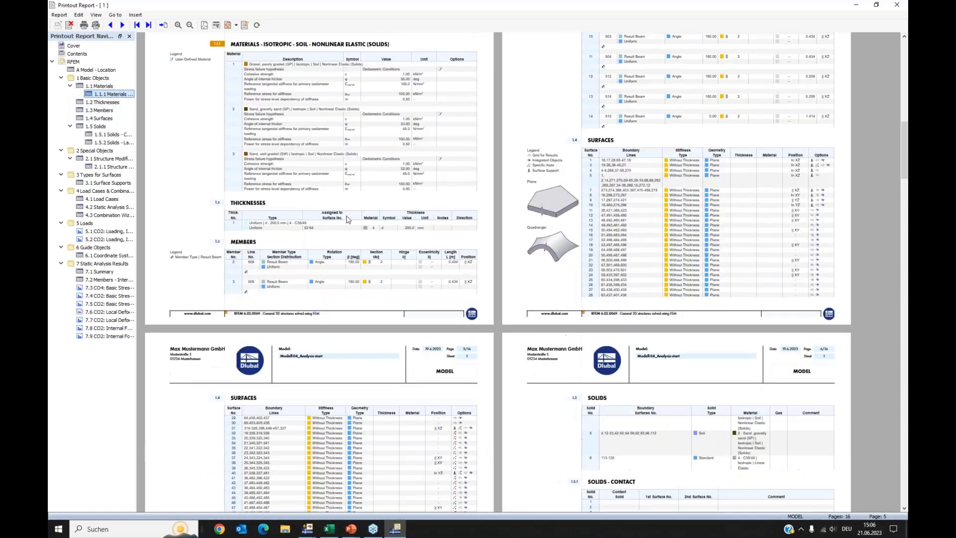
scroll(385, 106, up, 2)
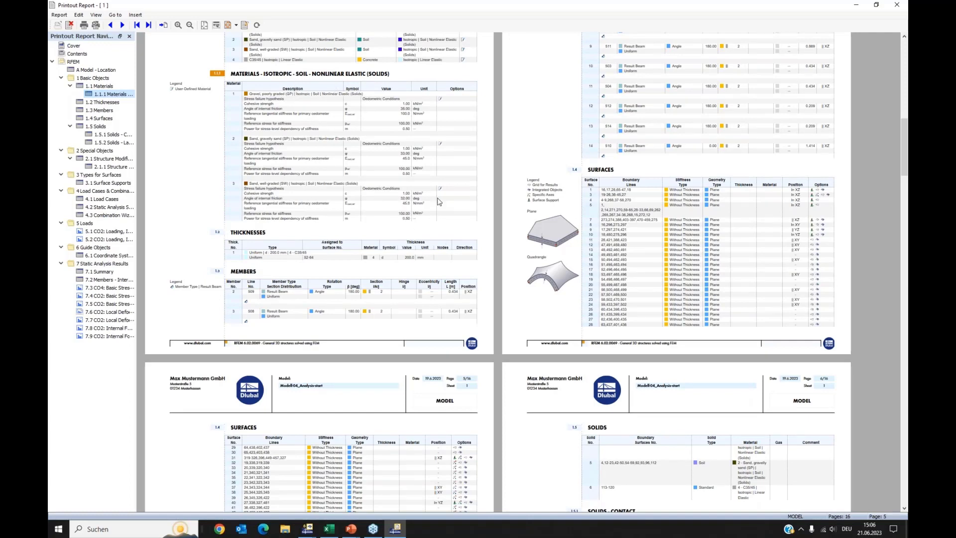
click(94, 288)
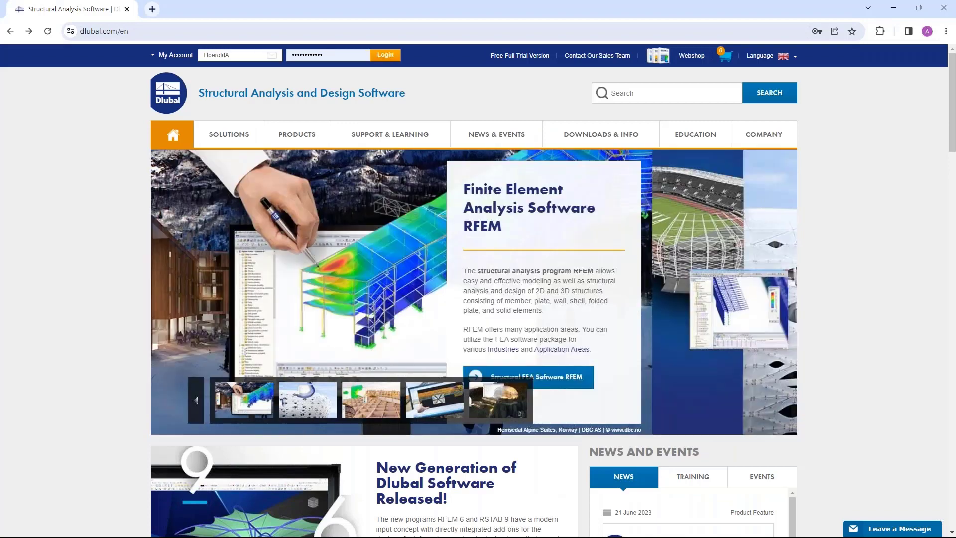
Open the webinars overview from the events section of the Dlubal website.
mouse_move(390, 134)
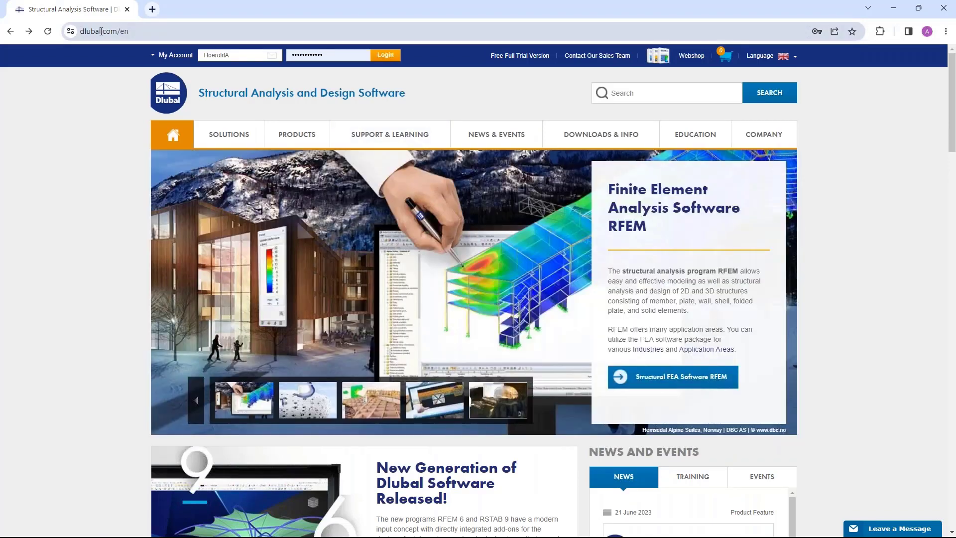
mouse_move(530, 136)
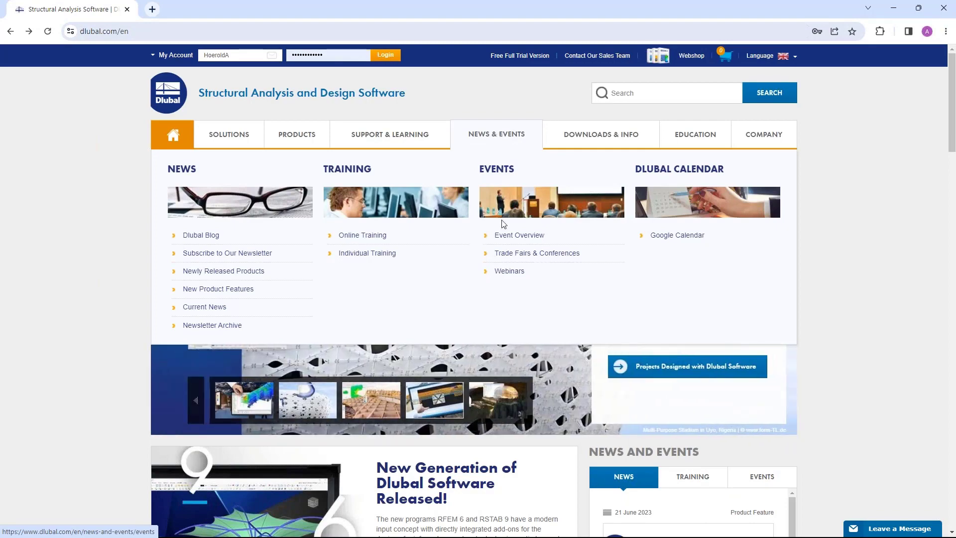
click(509, 272)
Find the webinar "3D Modeling for Geotechnical Analysis in RFEM 6" in the list and open its page.
scroll(499, 115, down, 9)
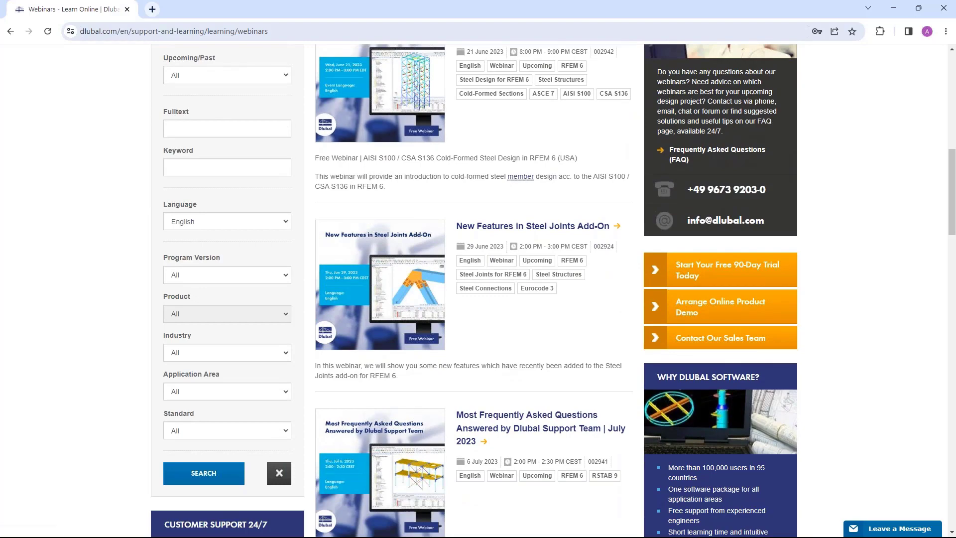
scroll(508, 246, down, 3)
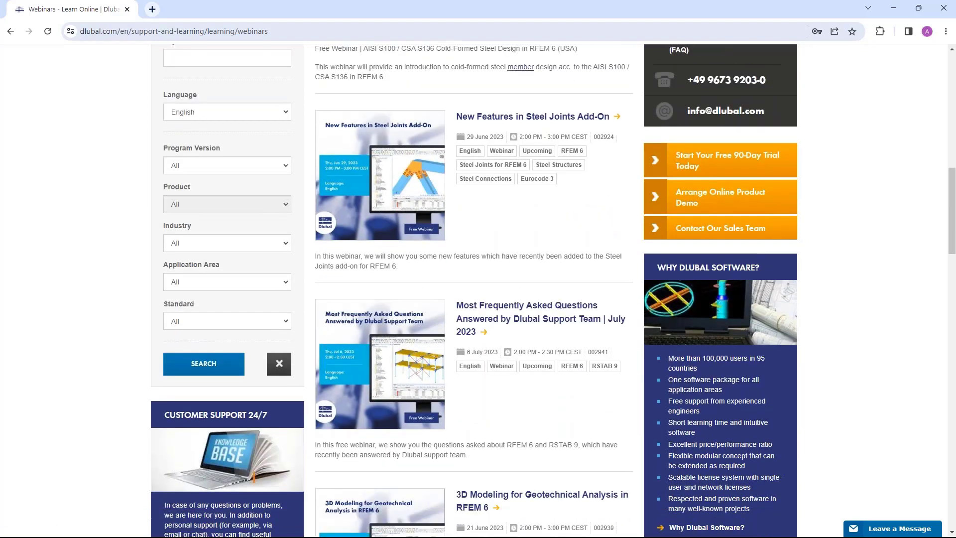
scroll(519, 223, down, 1)
scroll(518, 222, down, 1)
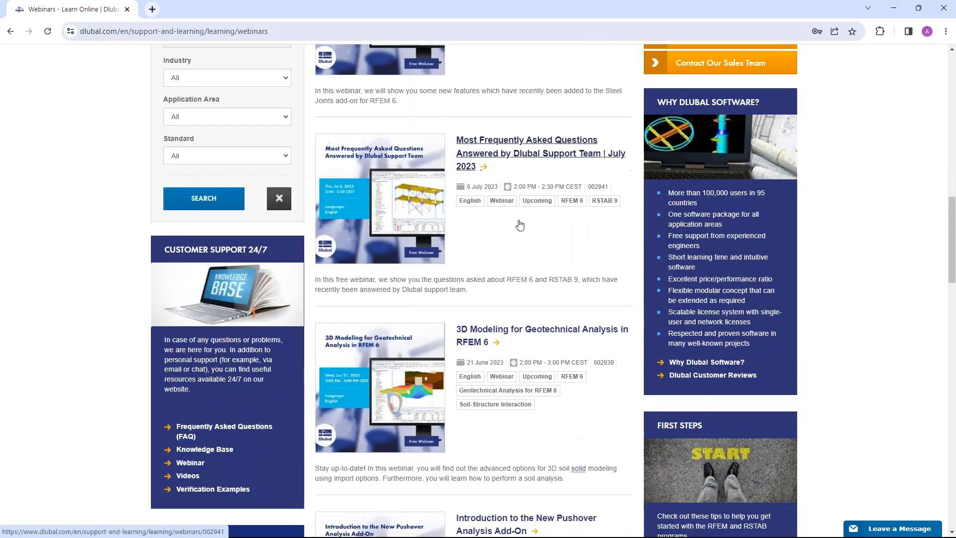
scroll(519, 225, down, 2)
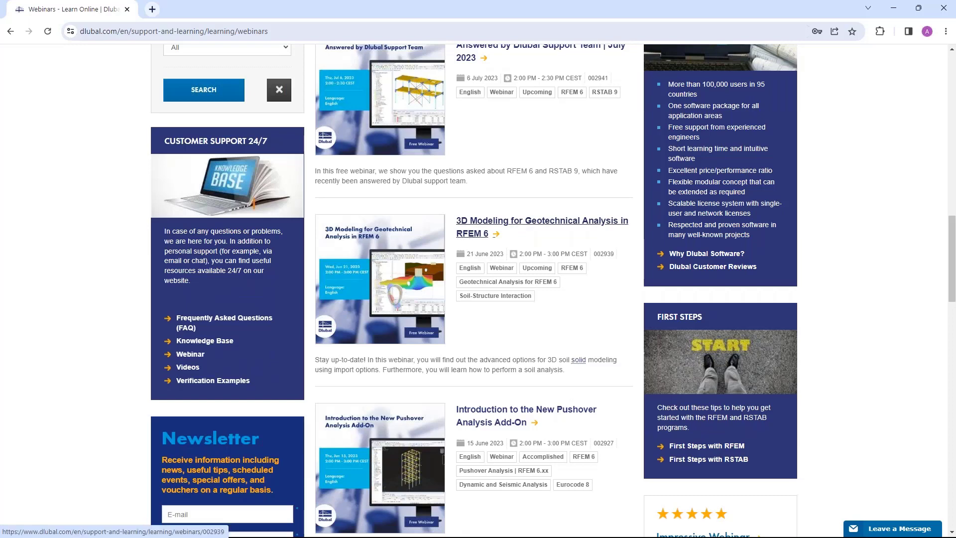
click(476, 225)
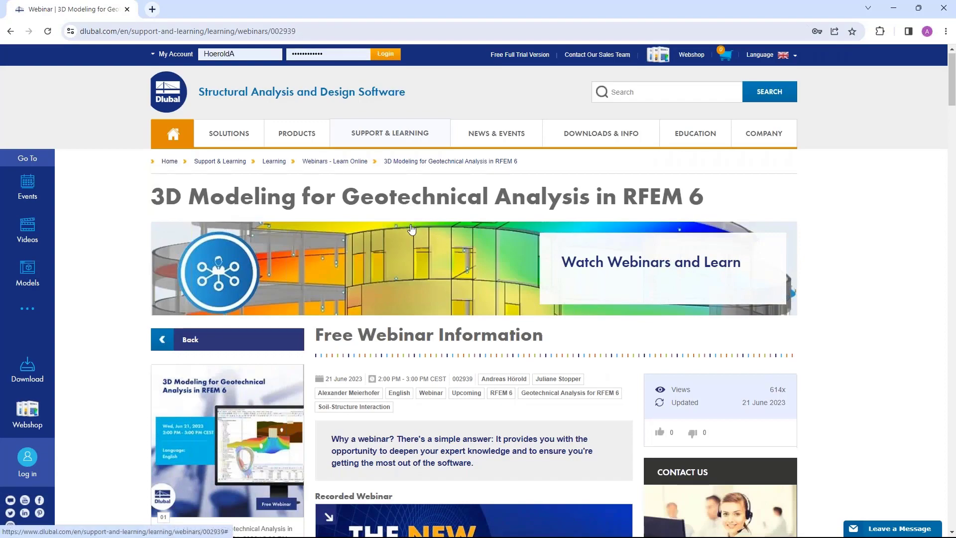
Look through the webinar page for the recording, presentation slides, links, models to download, videos and recommended events.
scroll(411, 228, down, 3)
scroll(445, 264, down, 2)
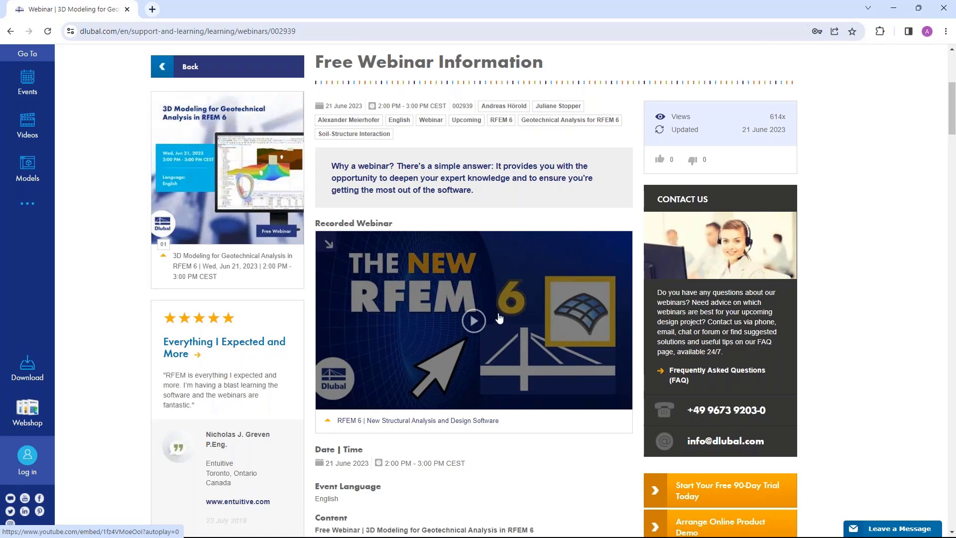
scroll(500, 319, down, 13)
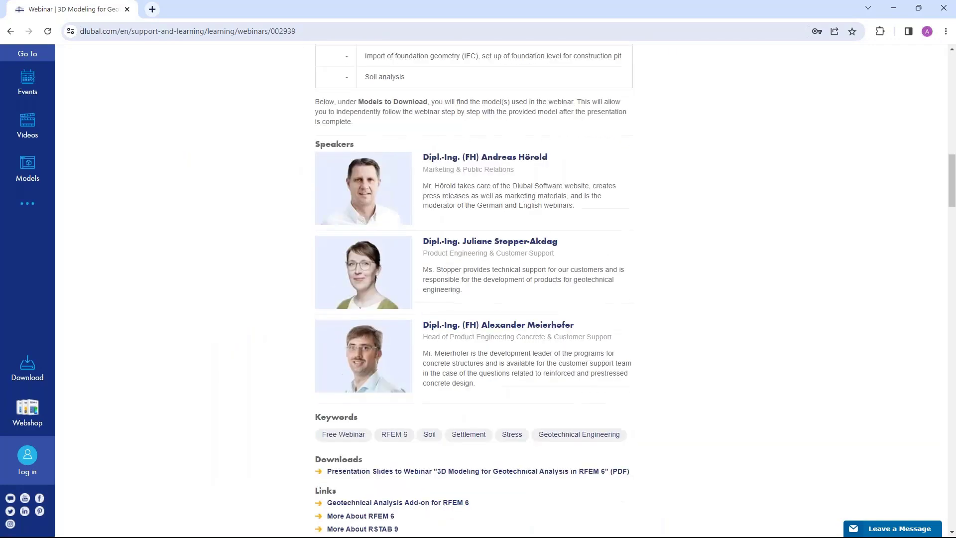
scroll(438, 336, down, 3)
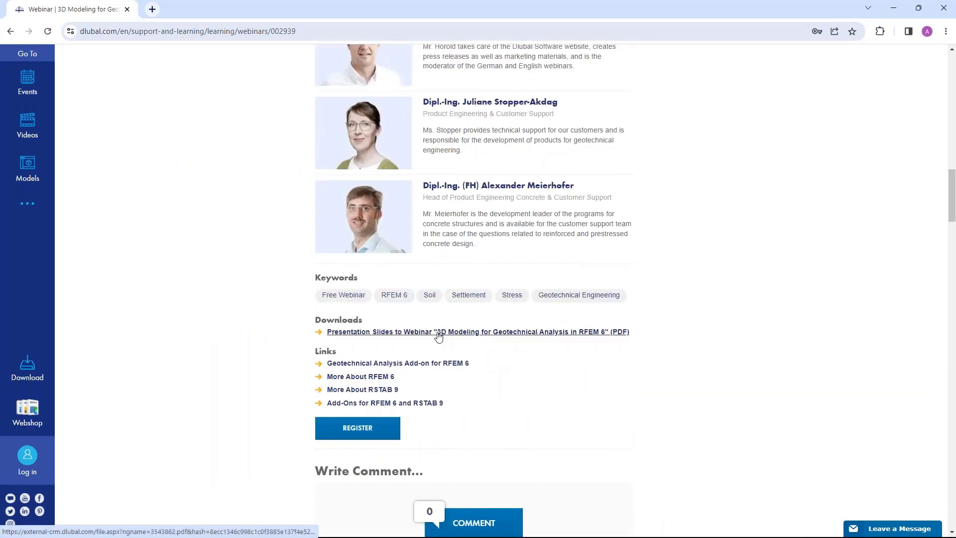
scroll(438, 336, down, 9)
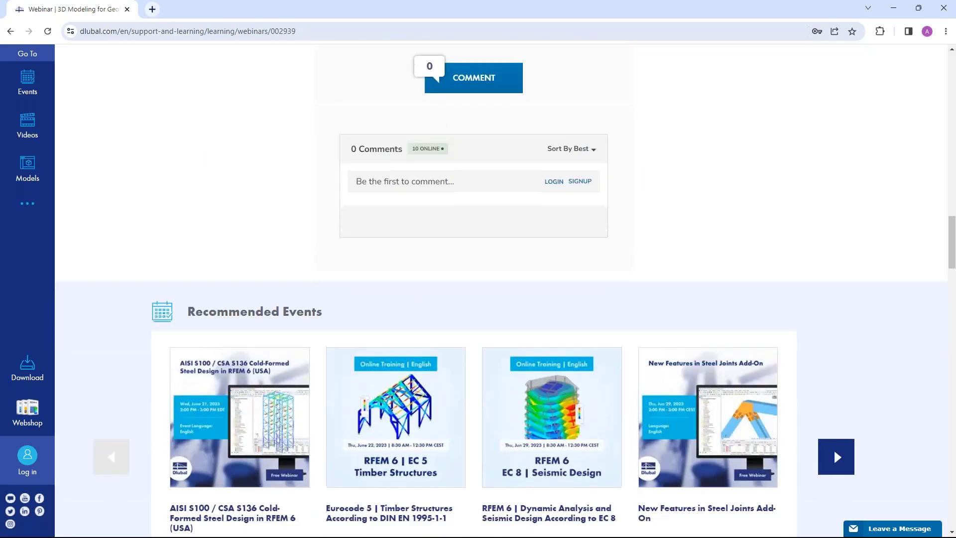
scroll(278, 320, down, 15)
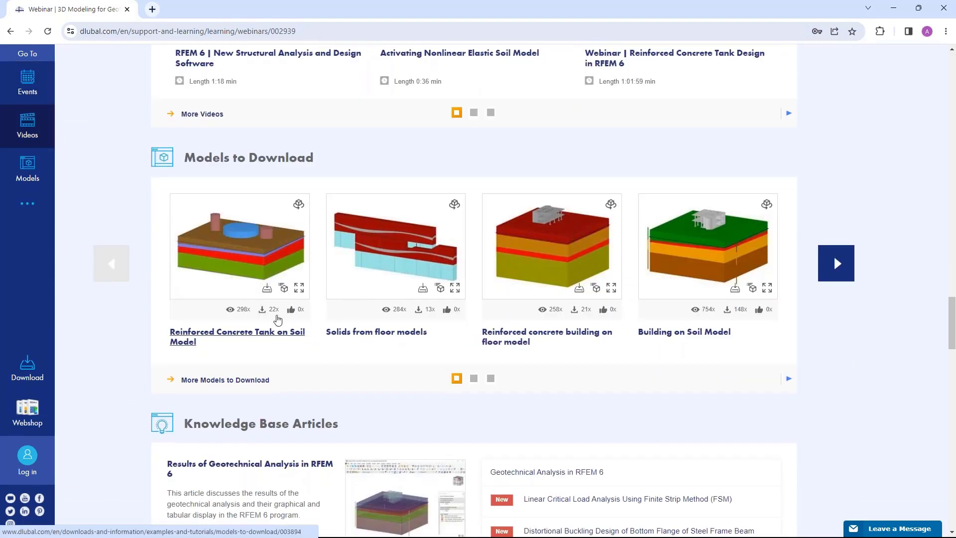
scroll(277, 311, up, 1)
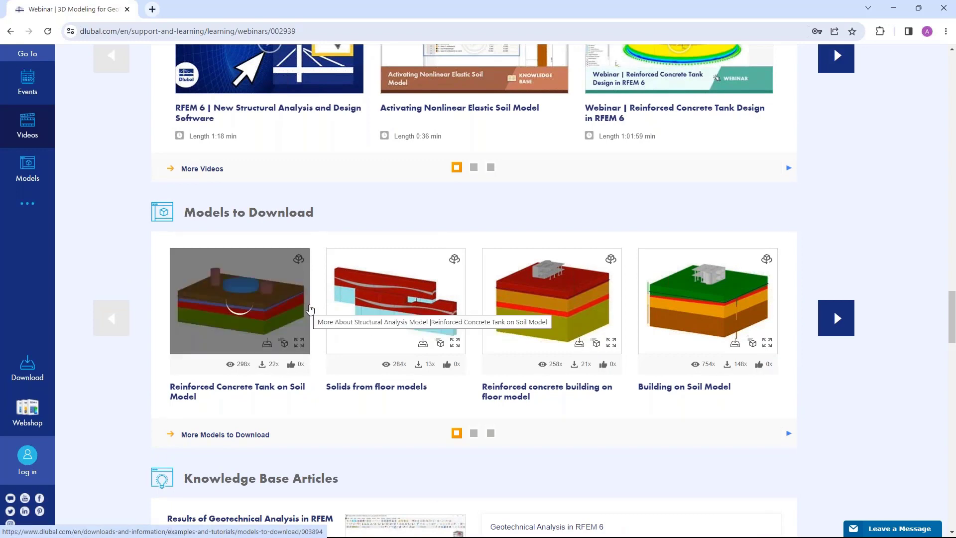
scroll(392, 219, up, 5)
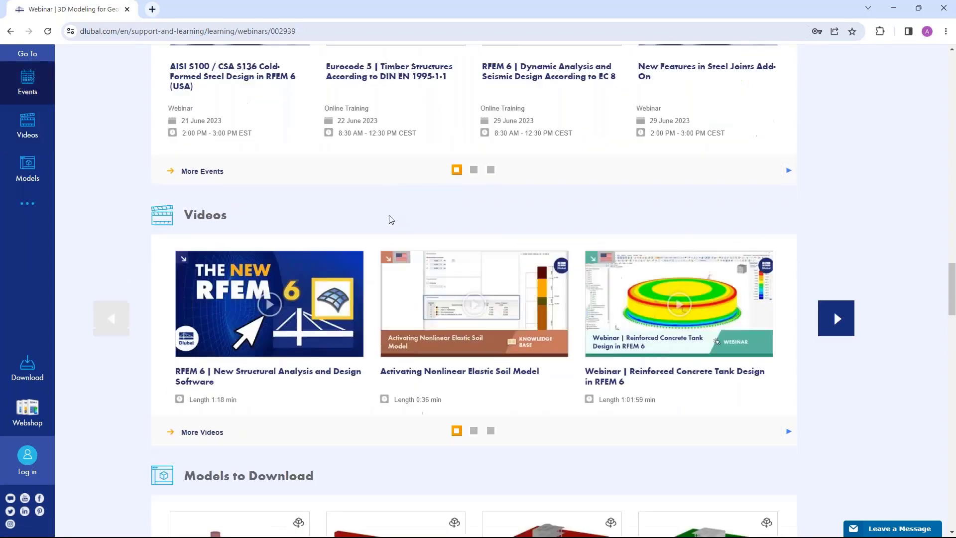
scroll(388, 217, up, 4)
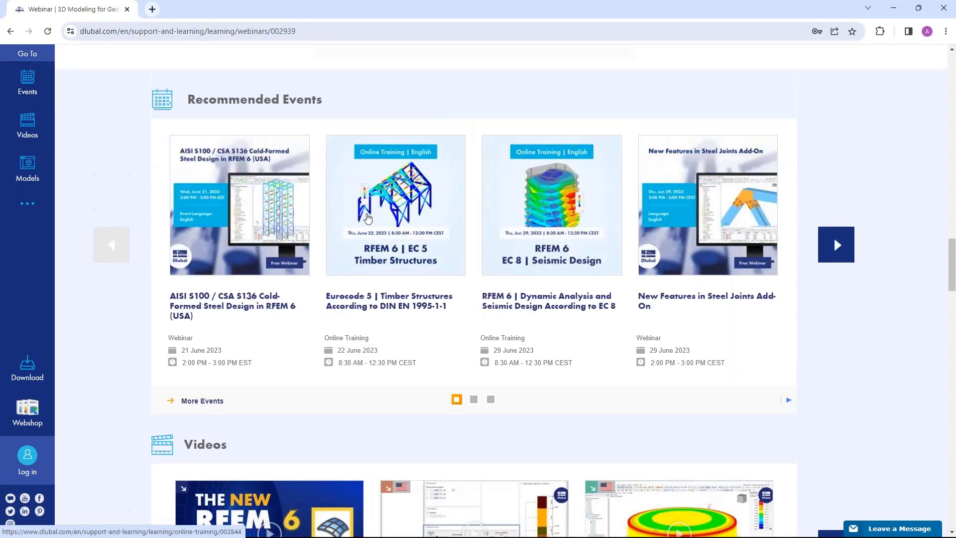